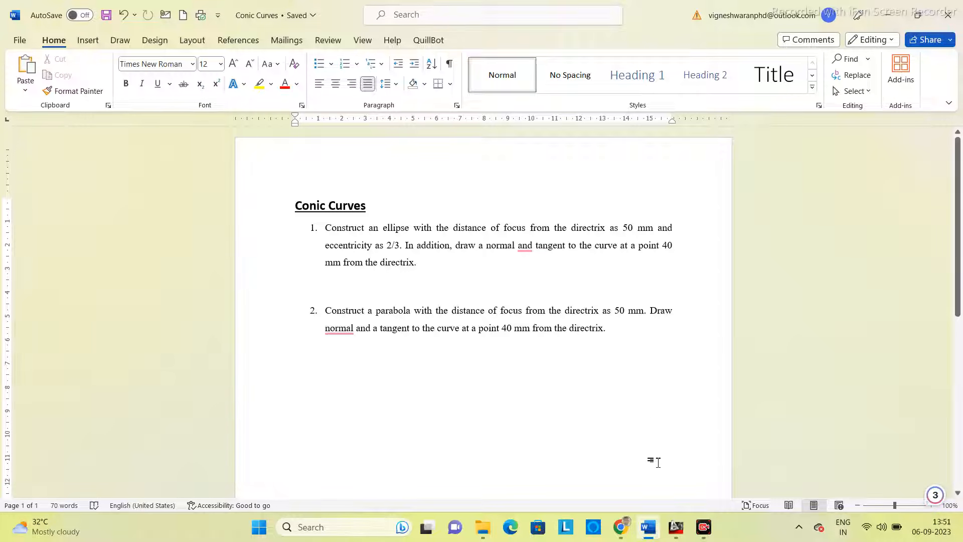
Switch to AutoCAD and draw a 150 mm vertical directrix line downward, just inside the sheet border's left edge.
key(alt+Tab)
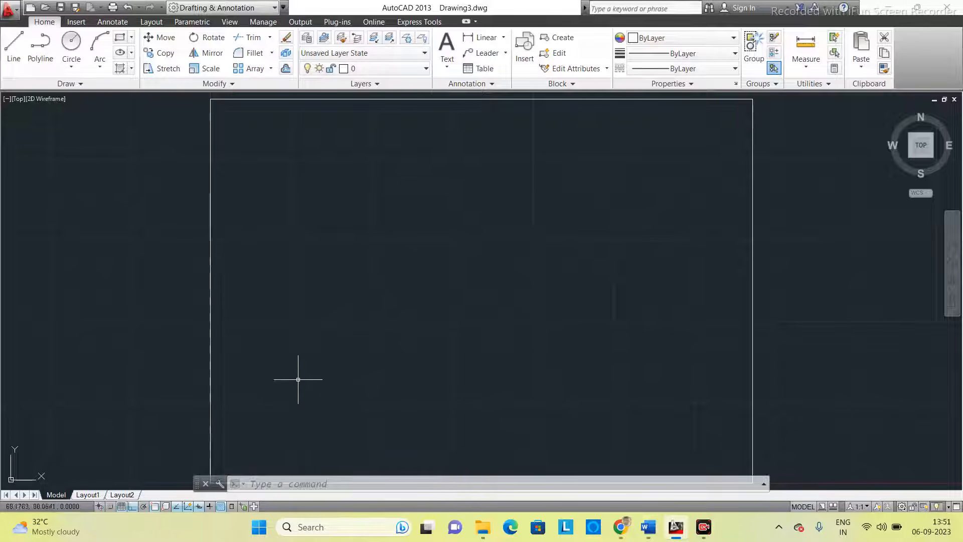
click(287, 486)
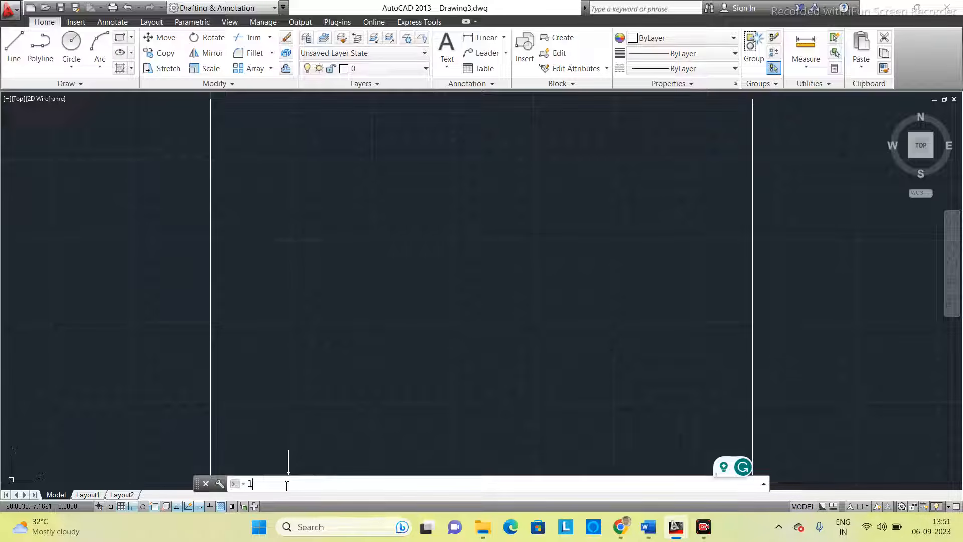
text(line)
key(Return)
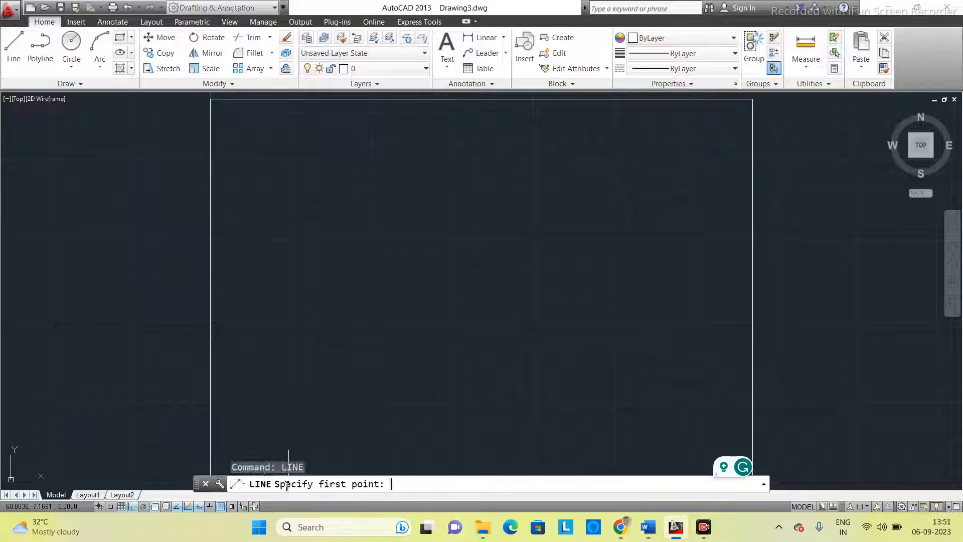
middle_drag(267, 242, 279, 201)
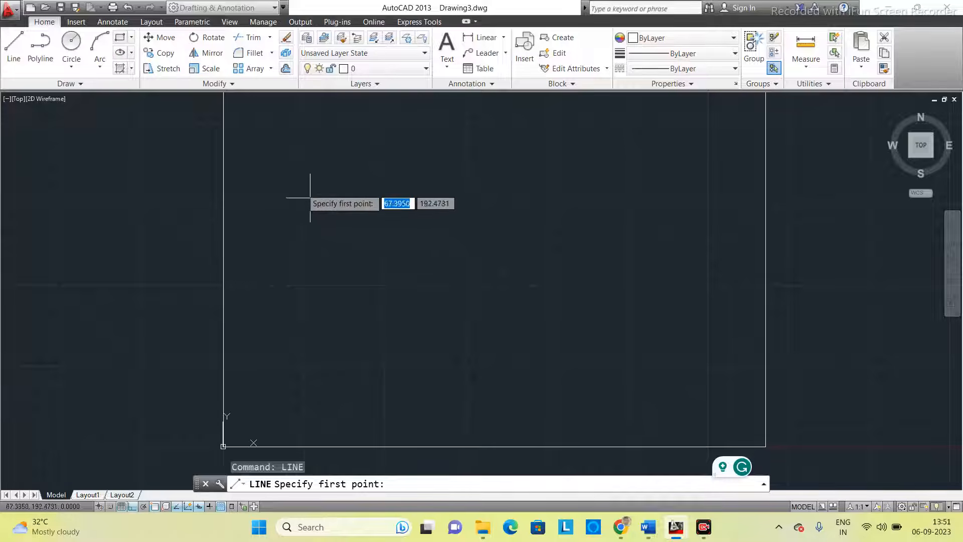
click(272, 125)
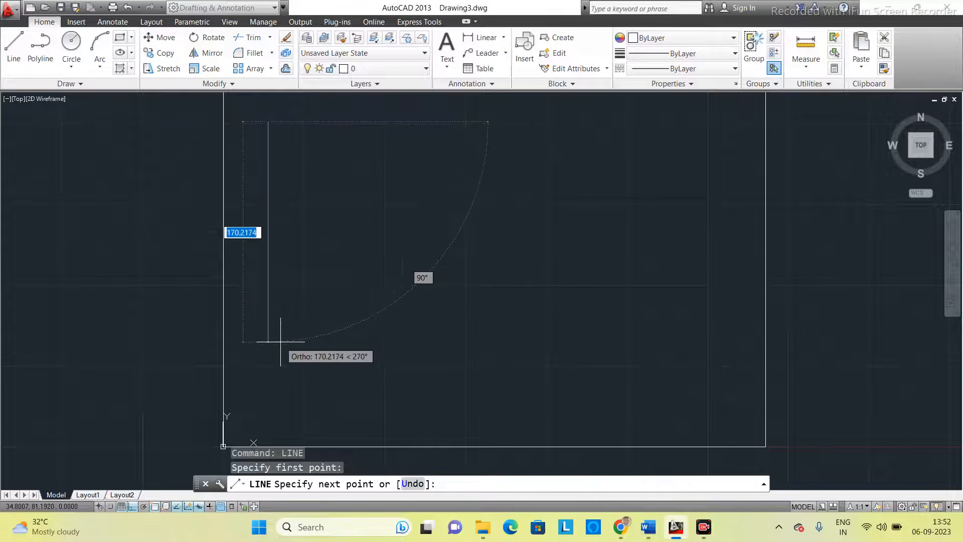
text(150)
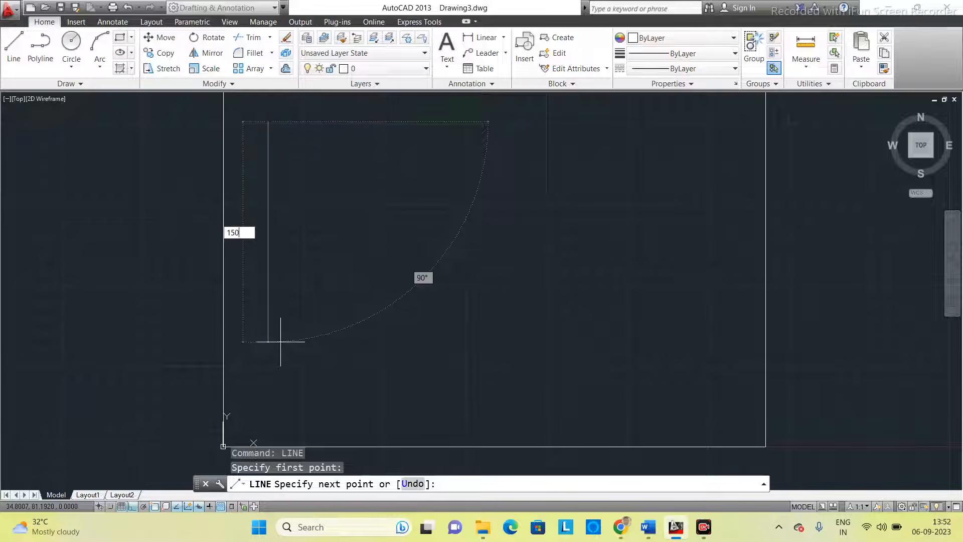
key(Return)
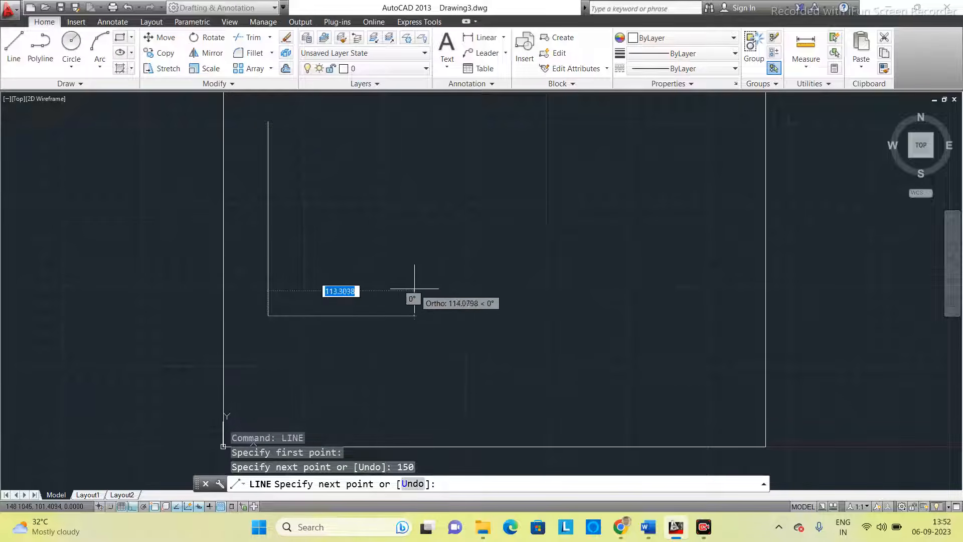
key(Escape)
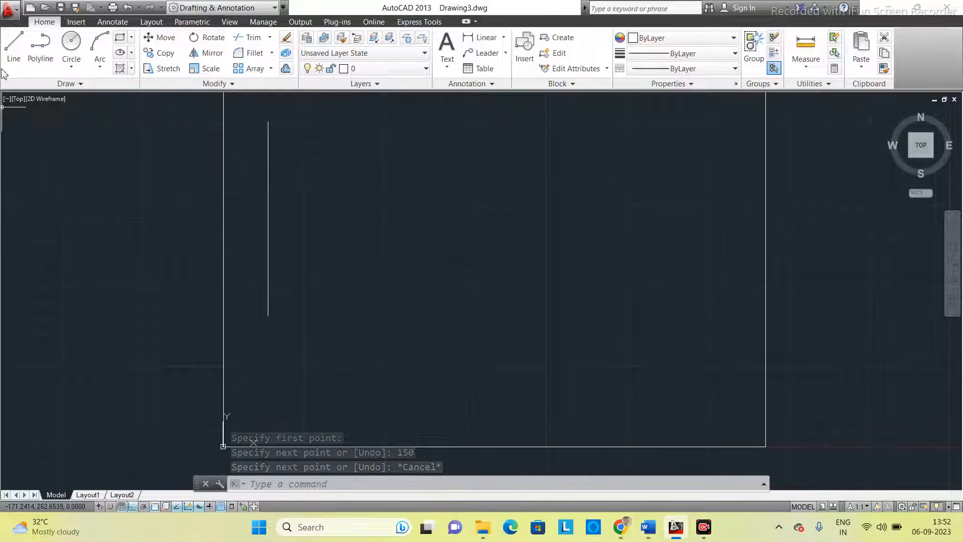
Draw a 50 mm horizontal axis line to the right from the midpoint of the vertical directrix.
click(14, 48)
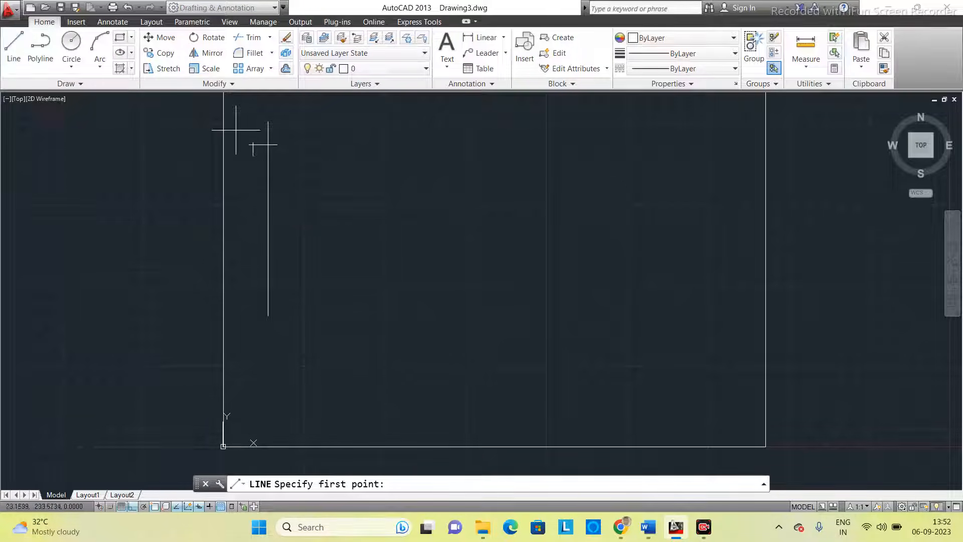
click(268, 219)
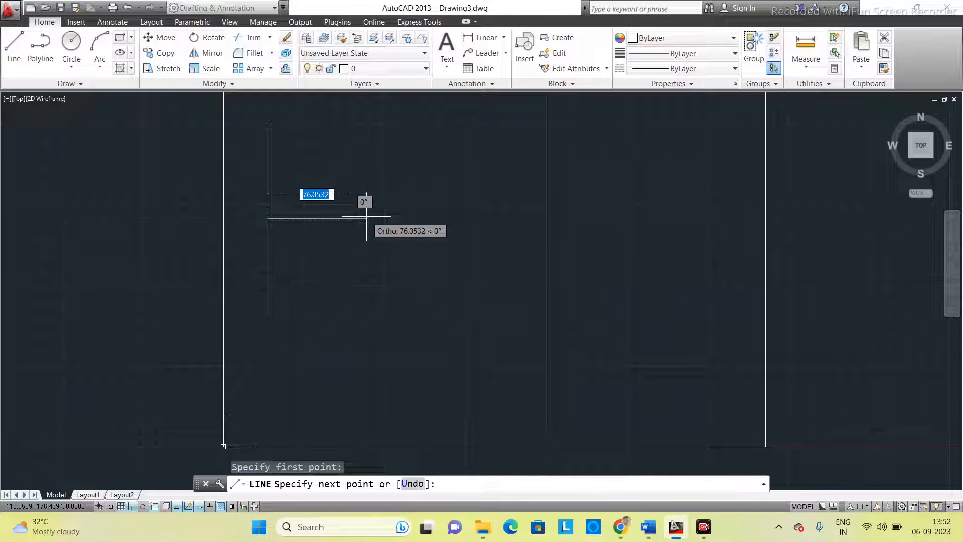
text(50)
key(Return)
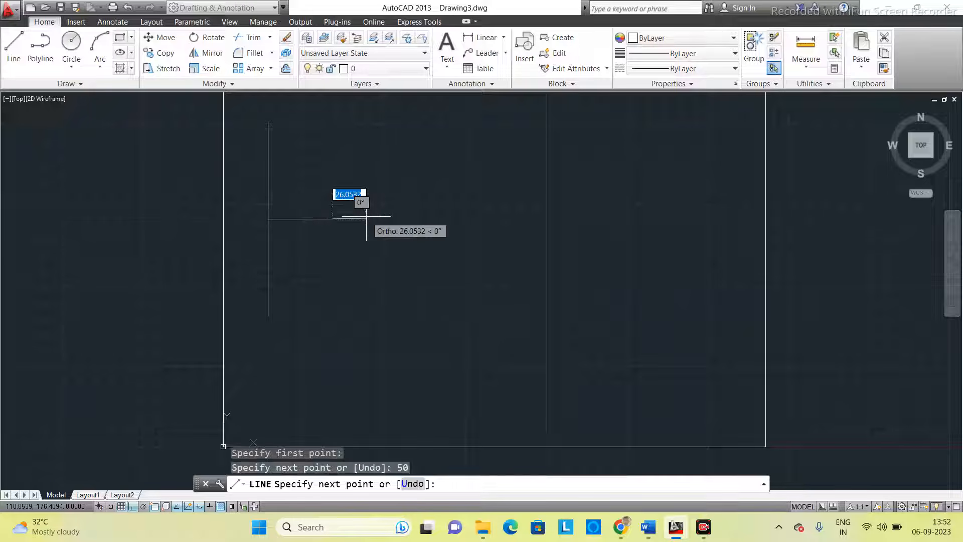
key(Escape)
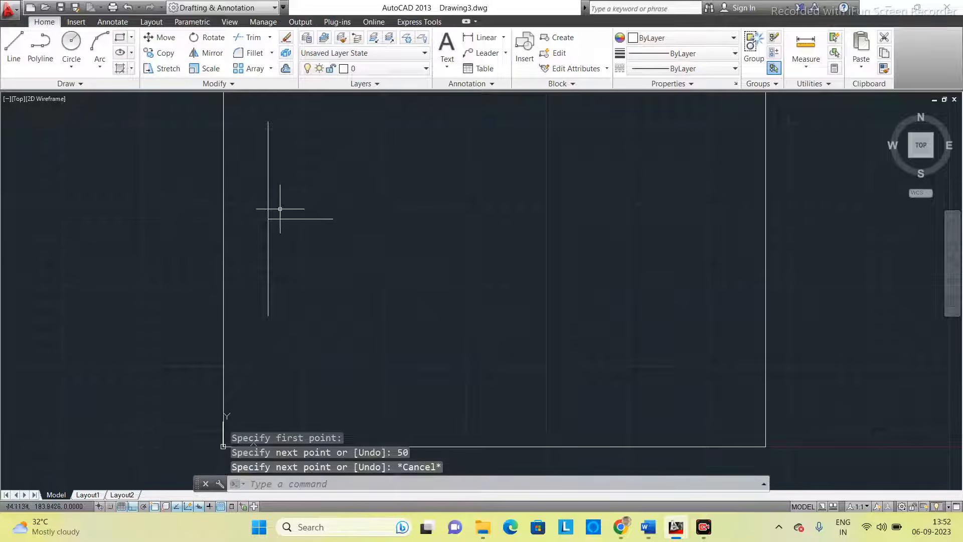
Add separate single-line text labels F and V below and right of the axis end, with height 2.5 and rotation 0.
scroll(265, 191, up, 2)
scroll(282, 198, down, 2)
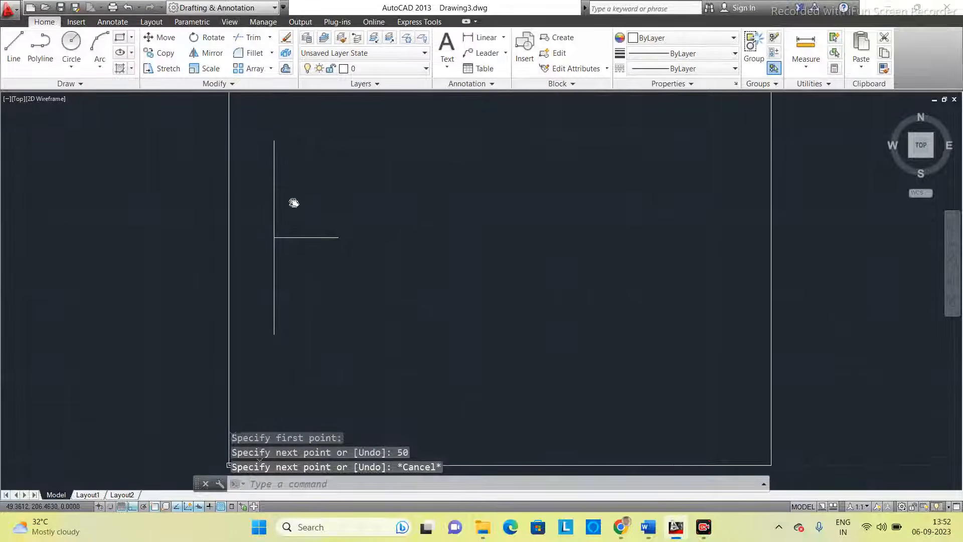
scroll(293, 198, up, 2)
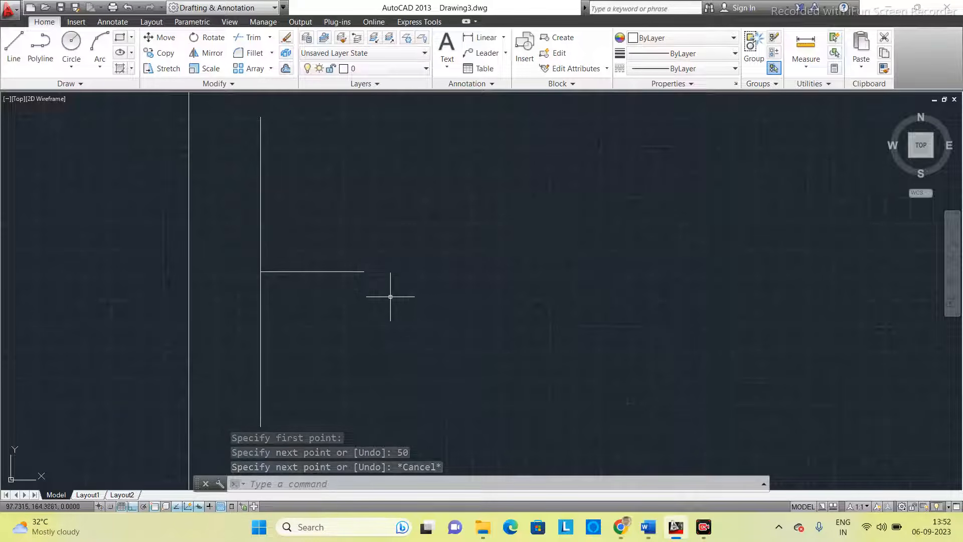
click(345, 484)
text(text)
key(Return)
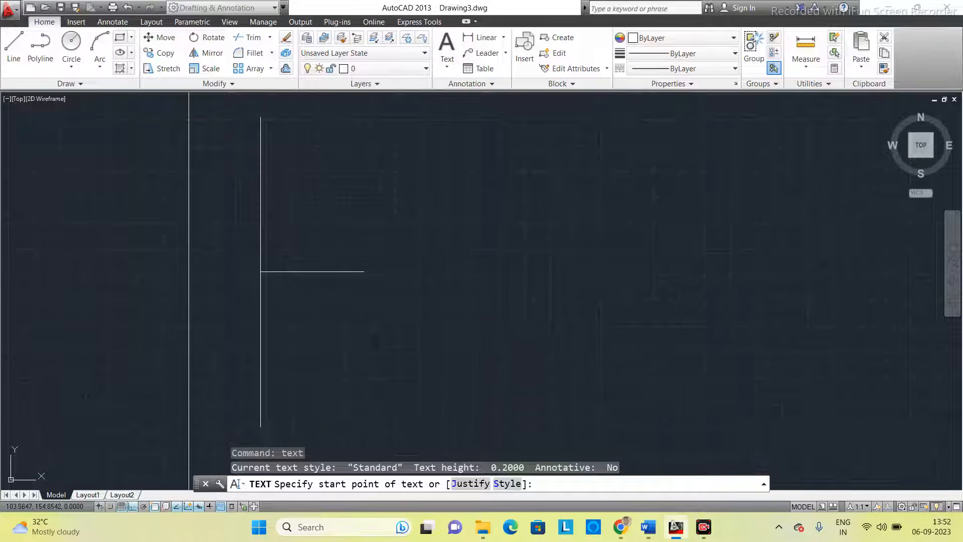
click(402, 316)
text(2.5)
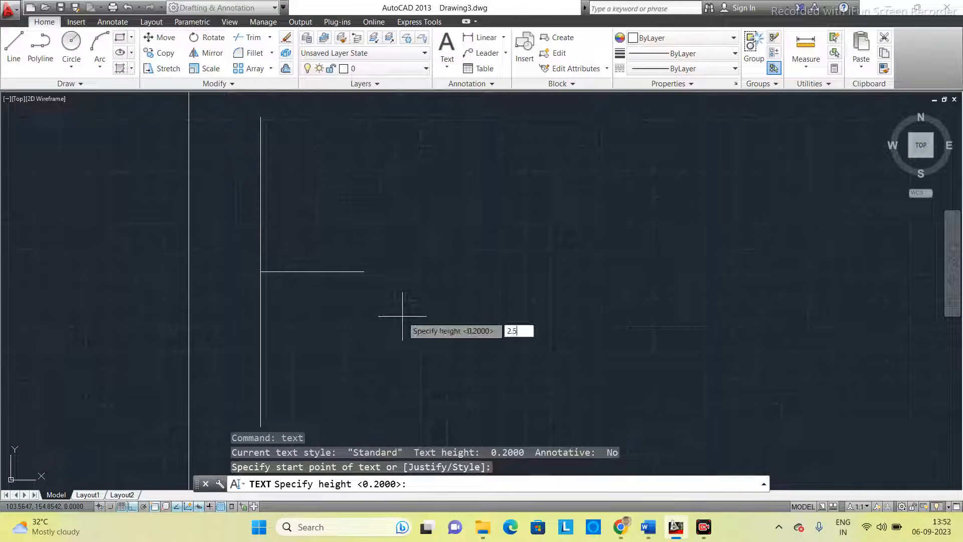
key(Return)
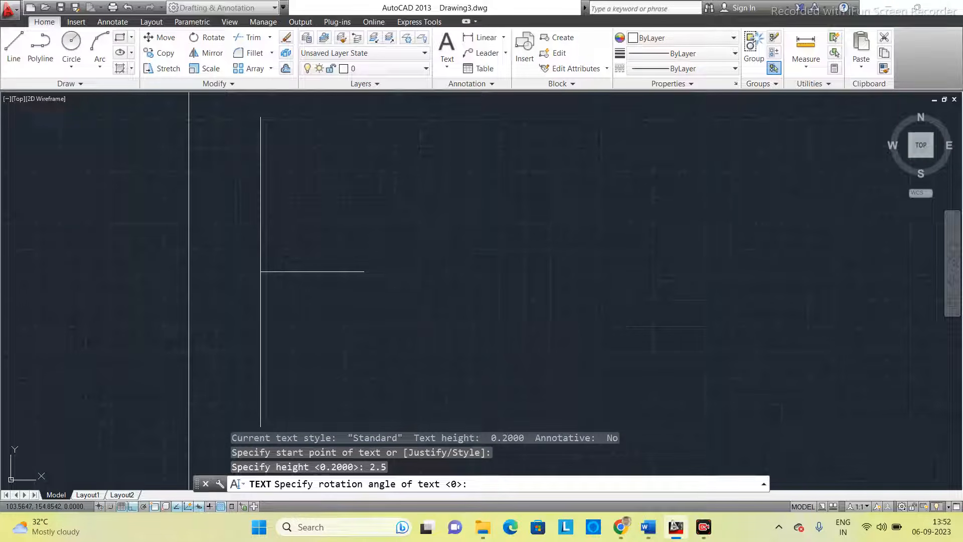
text(0)
key(Return)
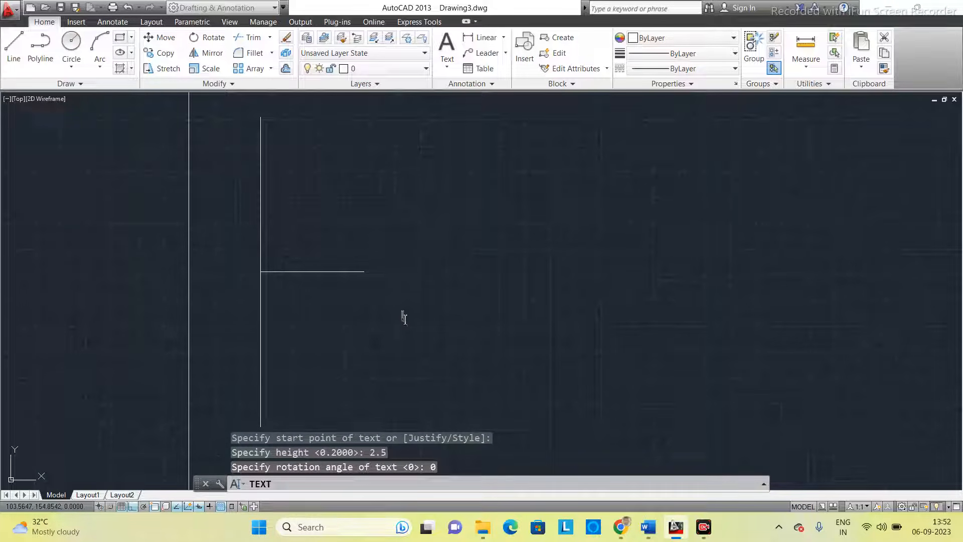
text(F)
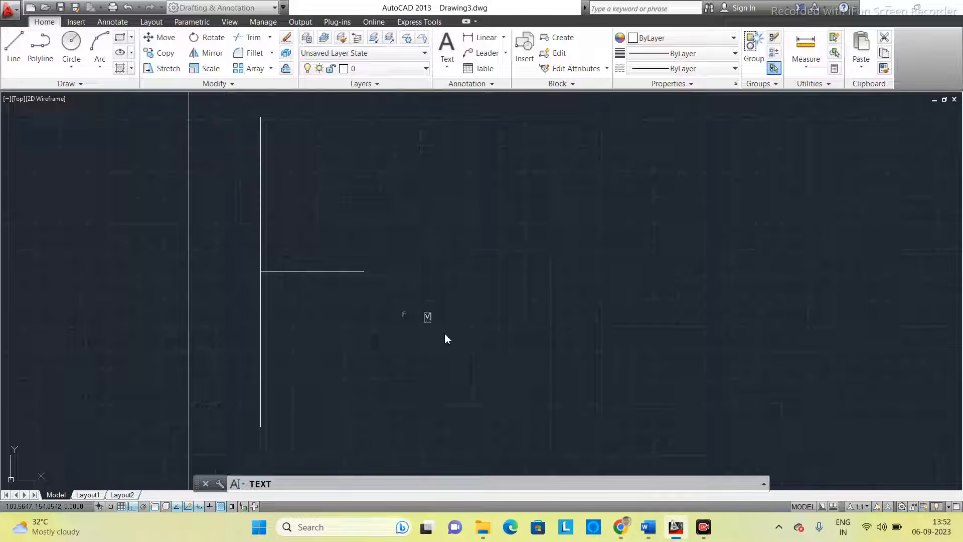
click(444, 333)
key(Escape)
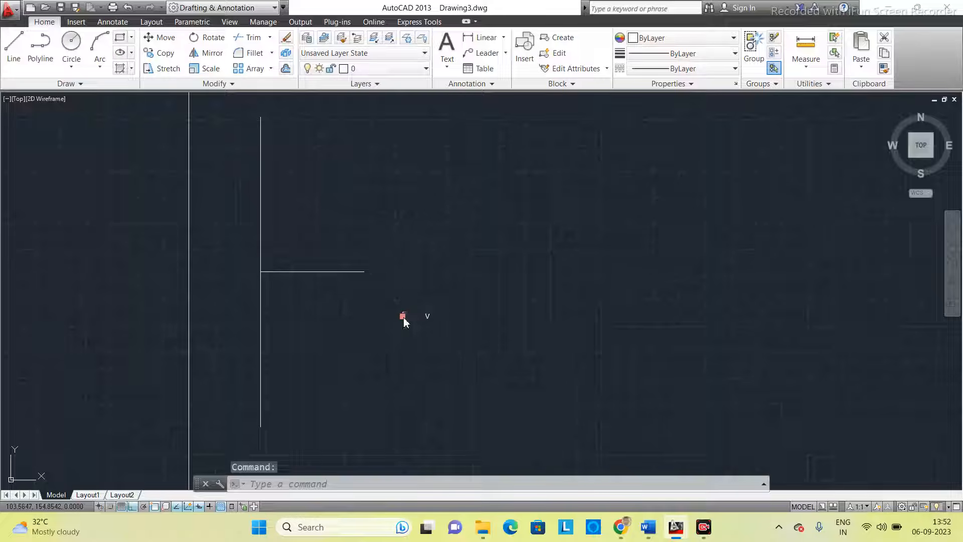
Scale up the F label from its insertion point by a factor of about 6.3.
right_click(404, 321)
click(424, 307)
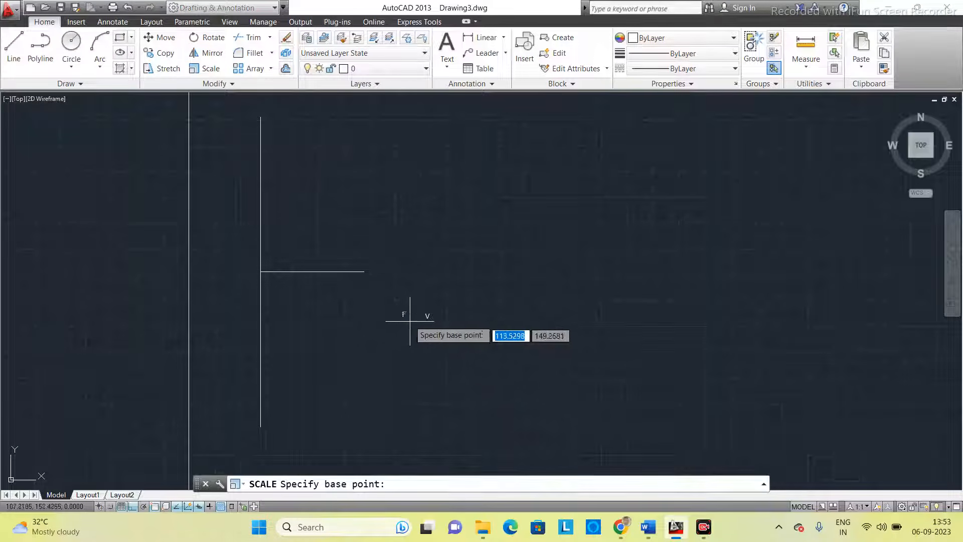
click(404, 313)
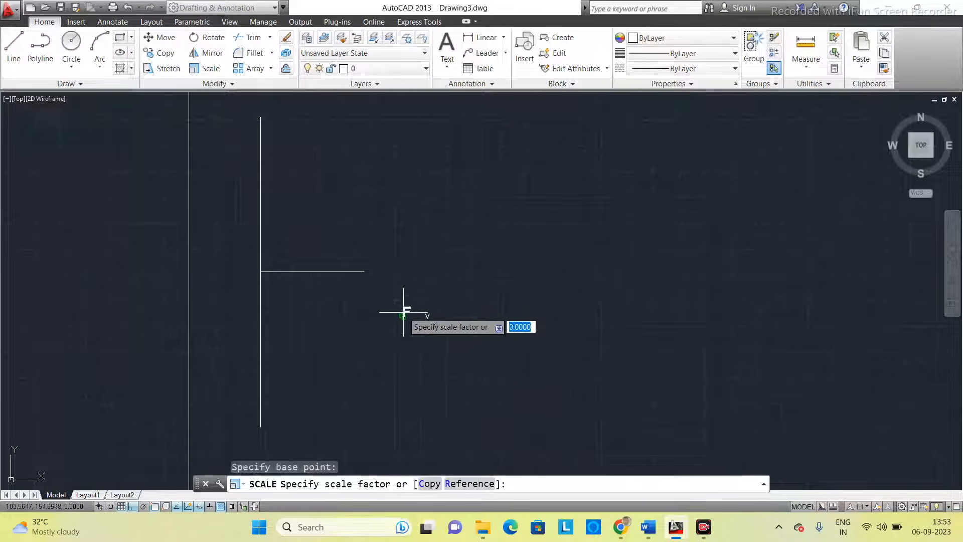
click(404, 312)
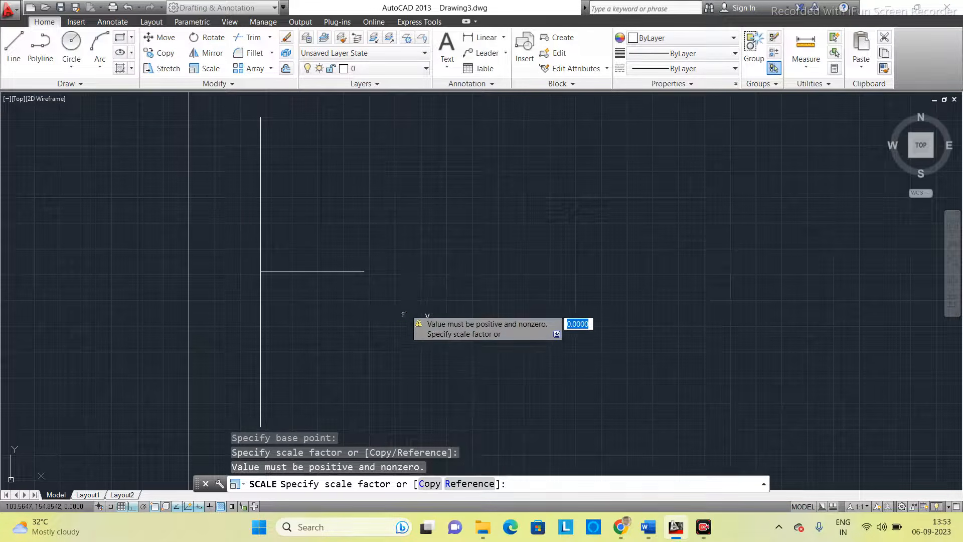
click(403, 312)
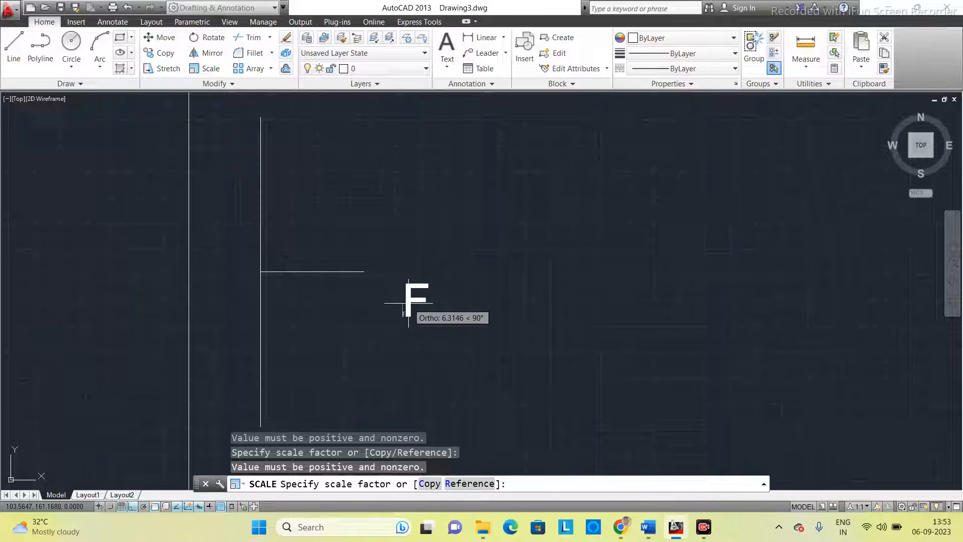
key(Escape)
click(409, 301)
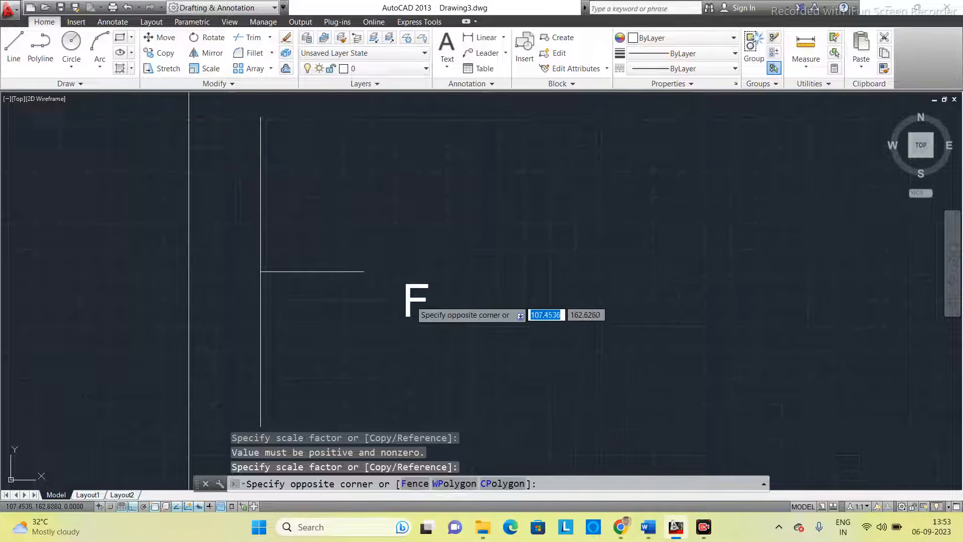
key(Escape)
click(409, 314)
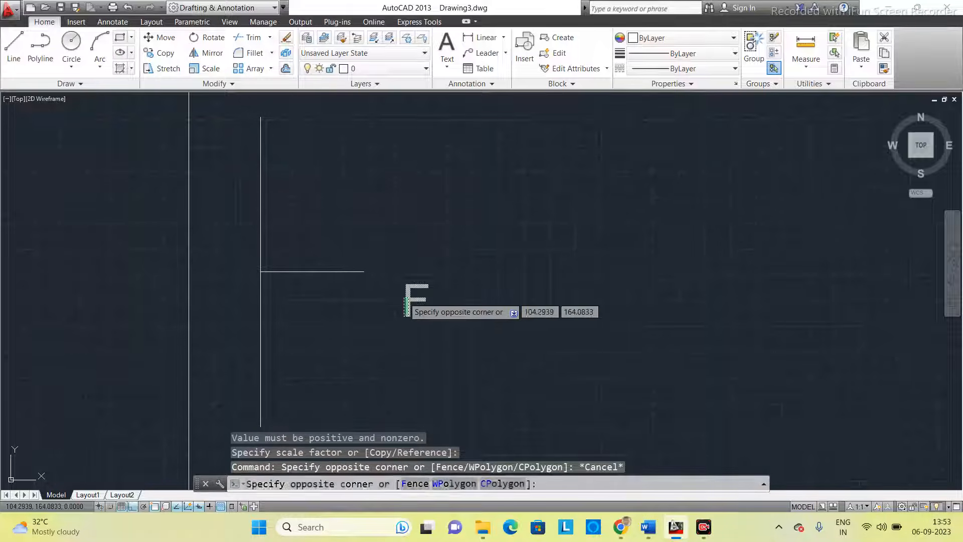
key(Escape)
key(Escape)
click(409, 299)
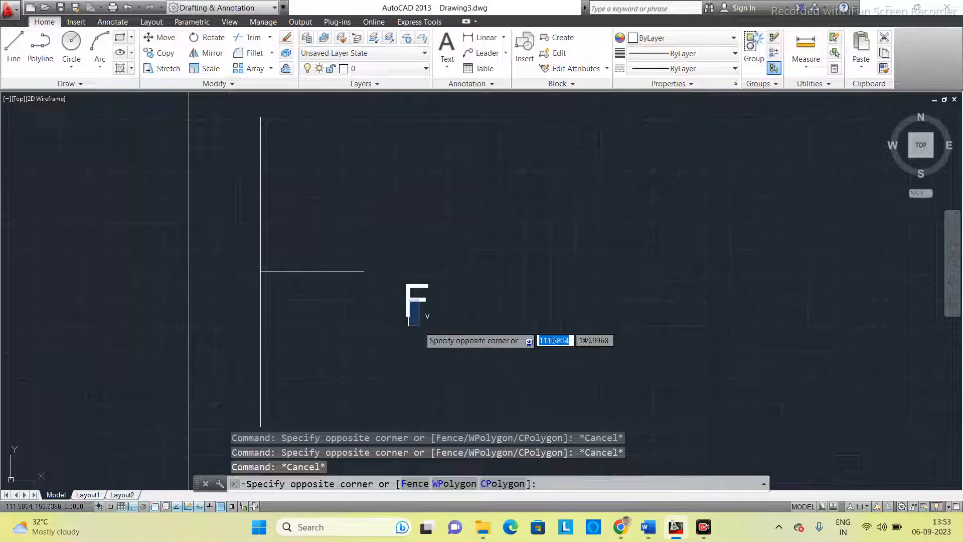
key(Escape)
click(408, 300)
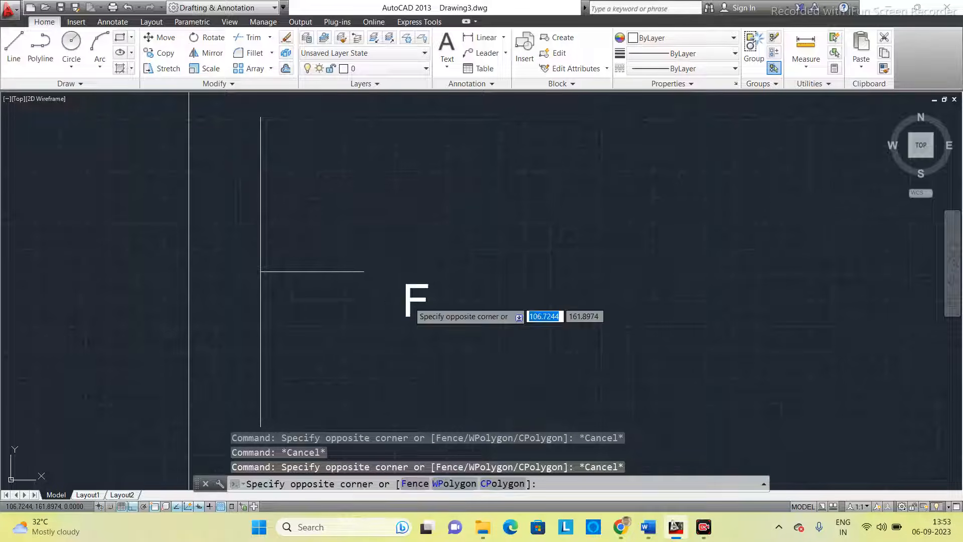
key(Escape)
key(Escape)
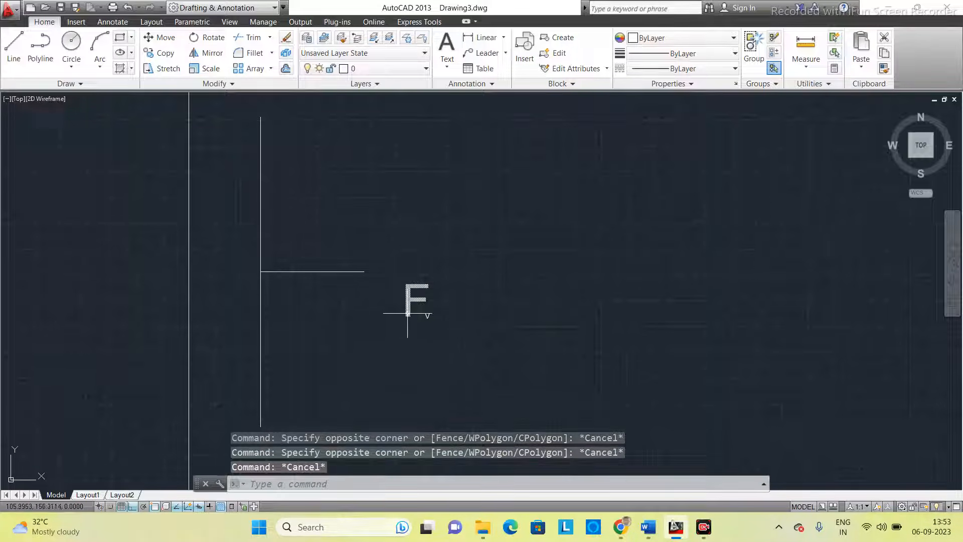
Scale the enlarged F label again about its insertion point, picking the scale factor freehand.
click(407, 303)
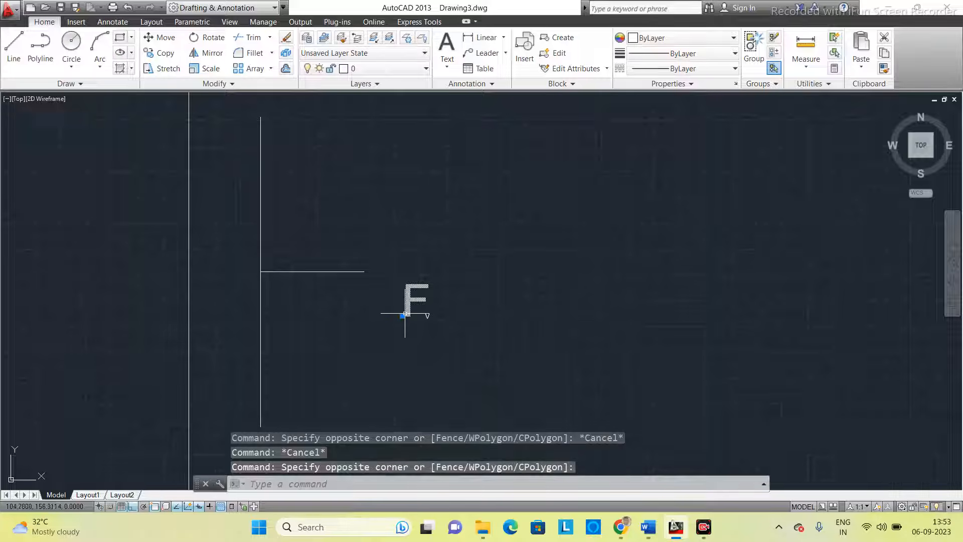
right_click(402, 316)
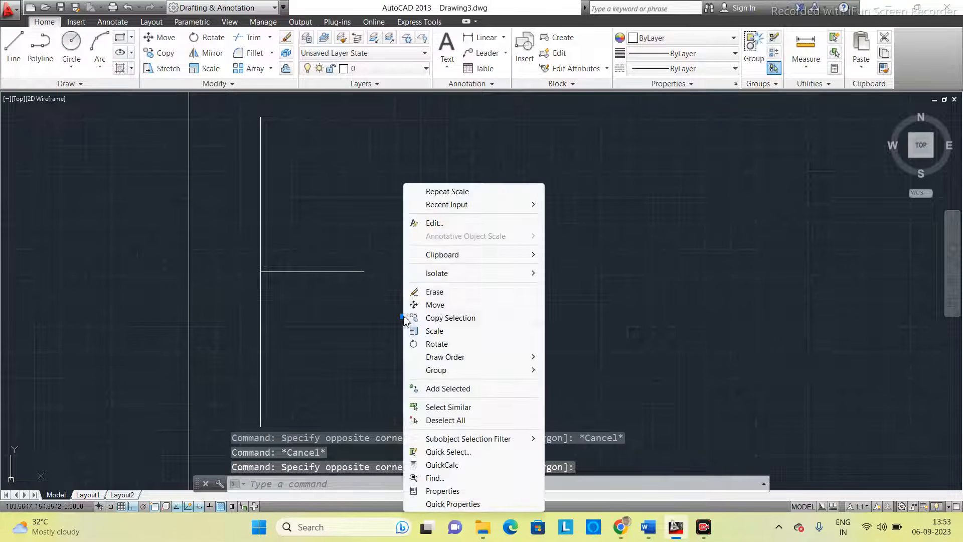
click(434, 331)
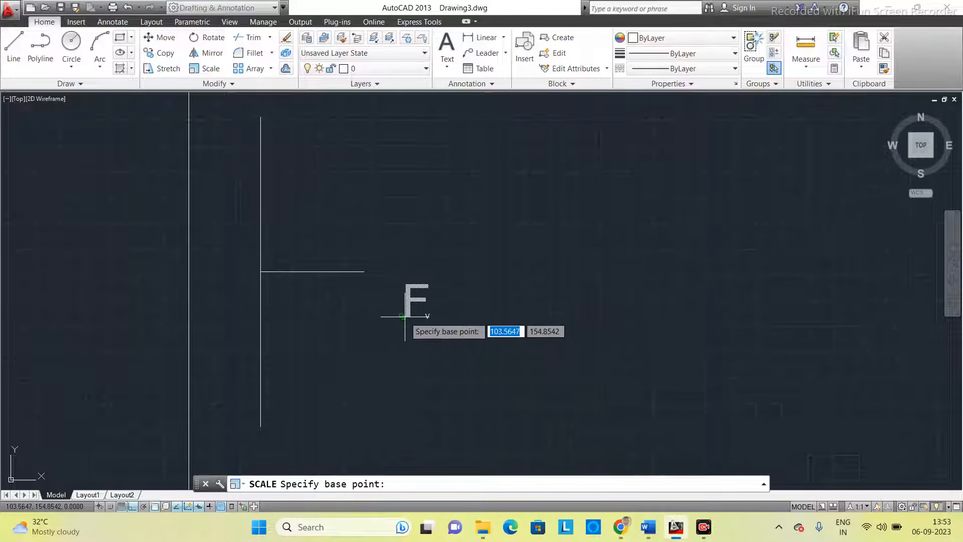
click(403, 316)
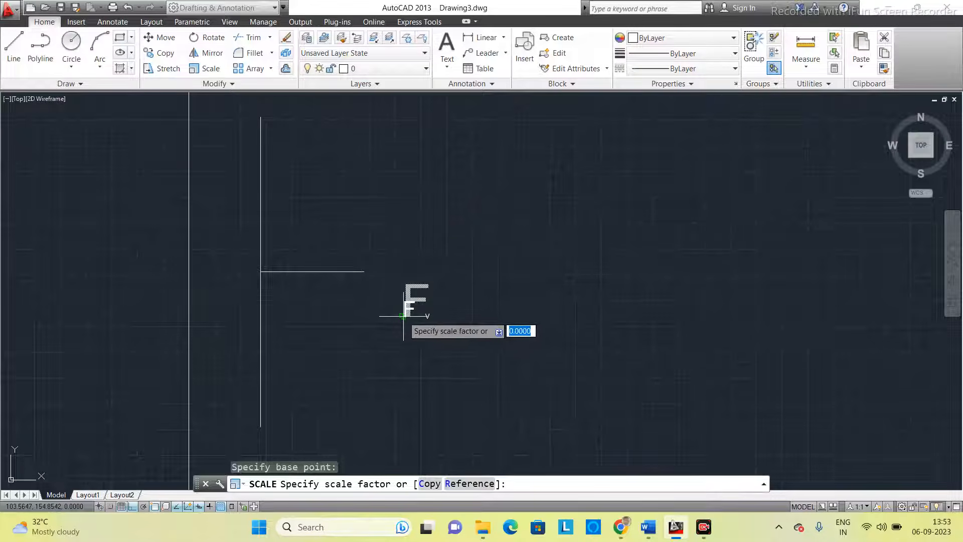
click(404, 316)
click(403, 316)
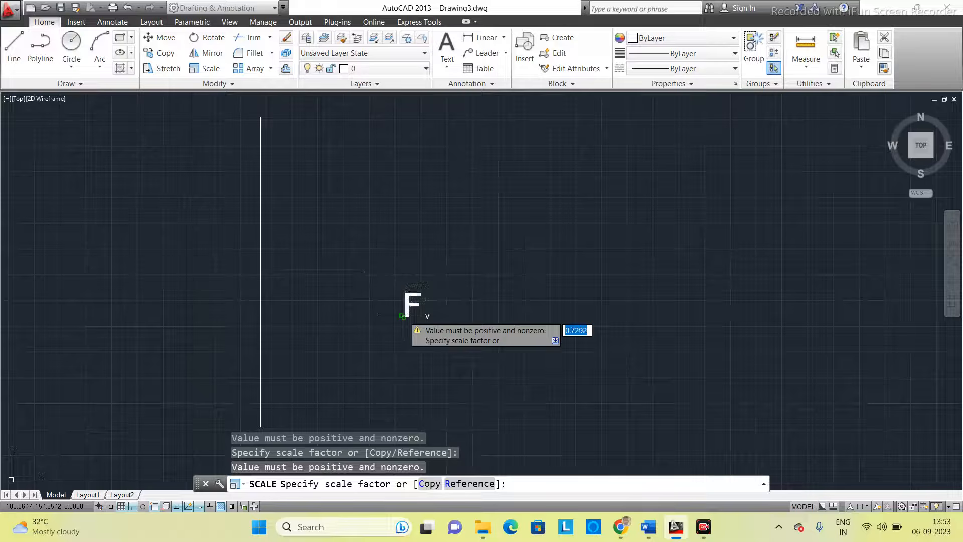
click(408, 314)
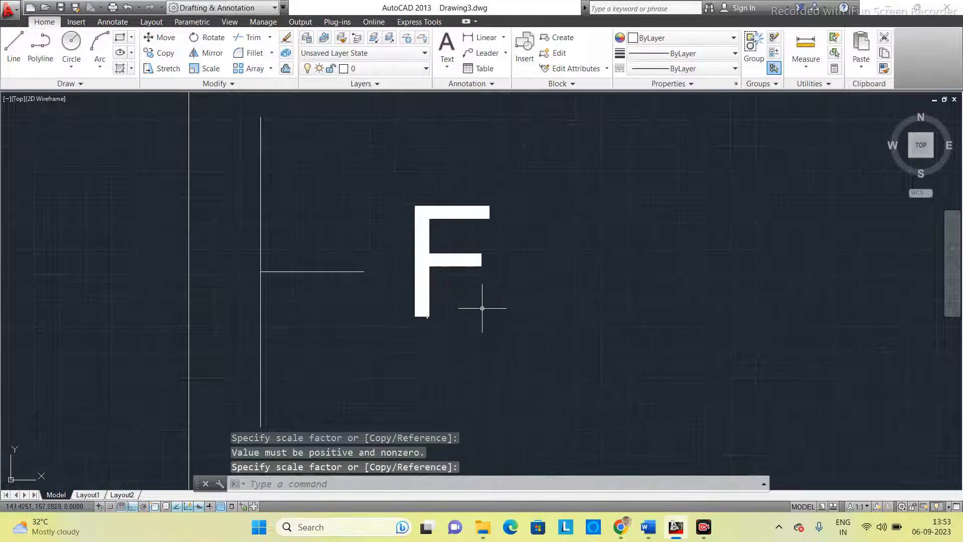
Undo both scalings of the F label, and rescale it about its insertion point by a freehand factor of about 2.
key(ctrl+z)
key(ctrl+z)
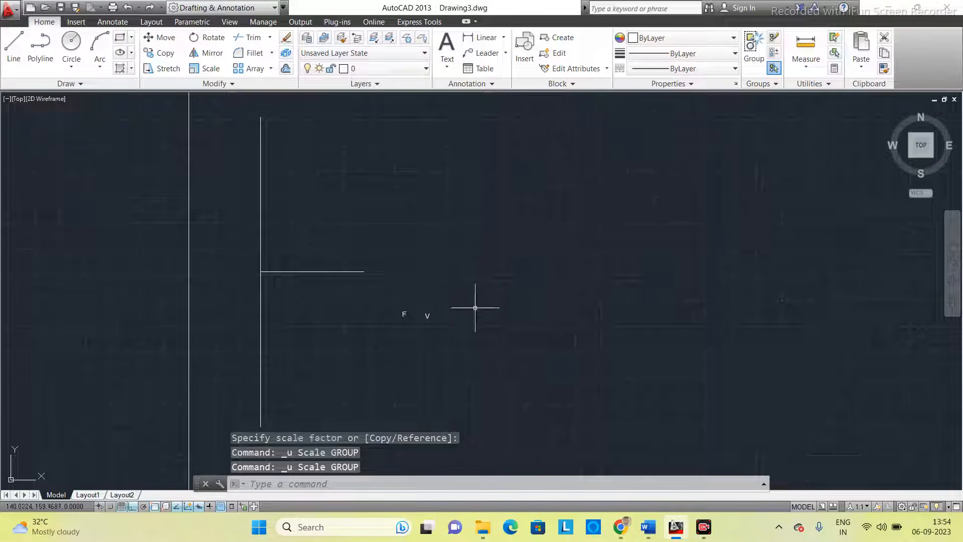
scroll(405, 313, up, 2)
click(401, 314)
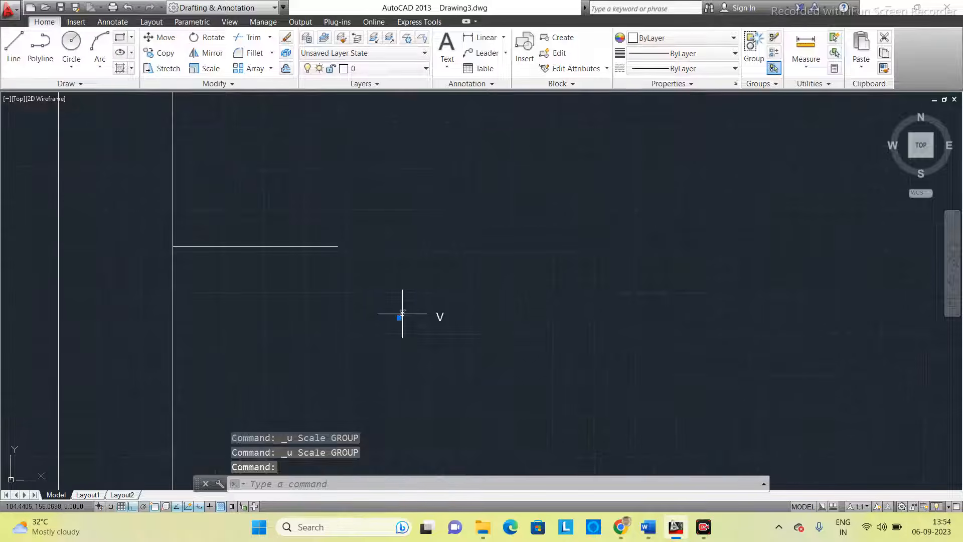
click(399, 317)
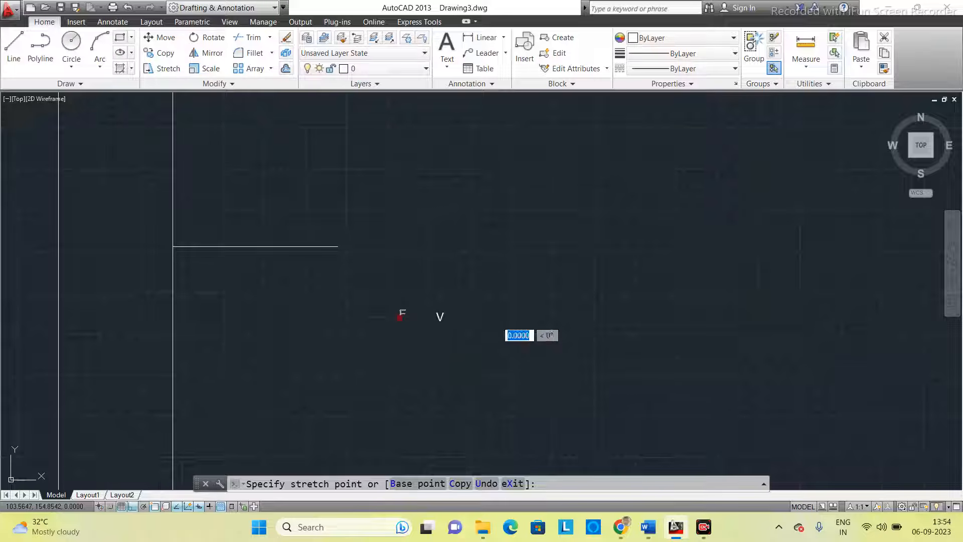
click(400, 317)
right_click(399, 317)
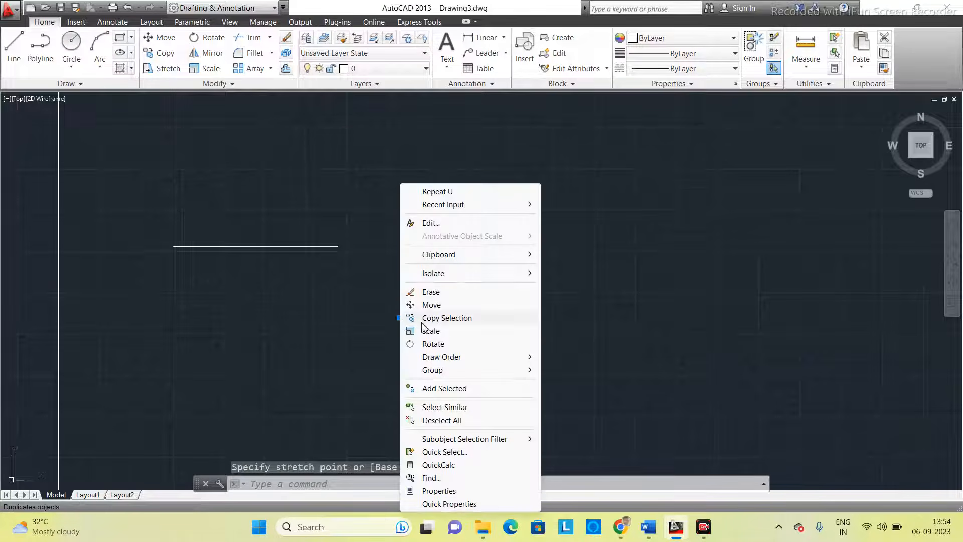
click(416, 329)
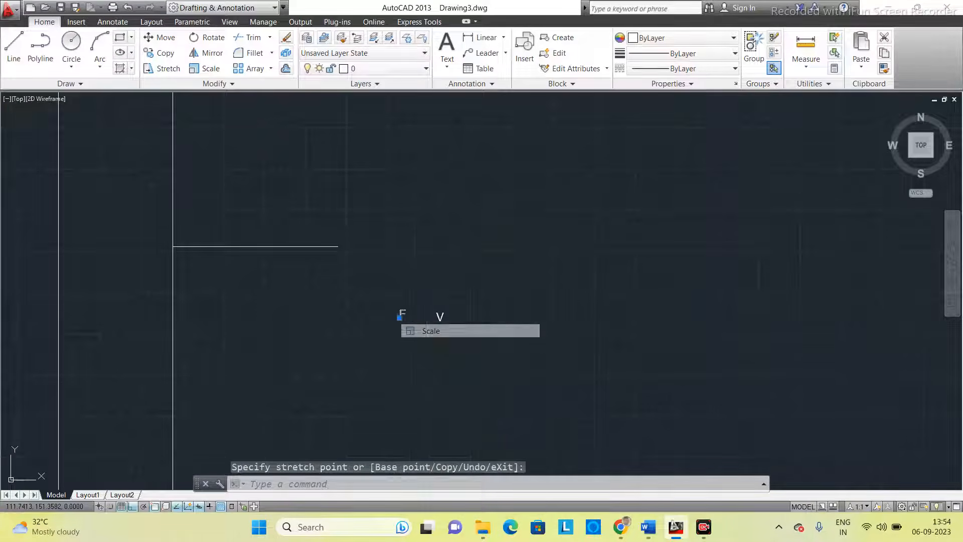
click(401, 312)
click(401, 312)
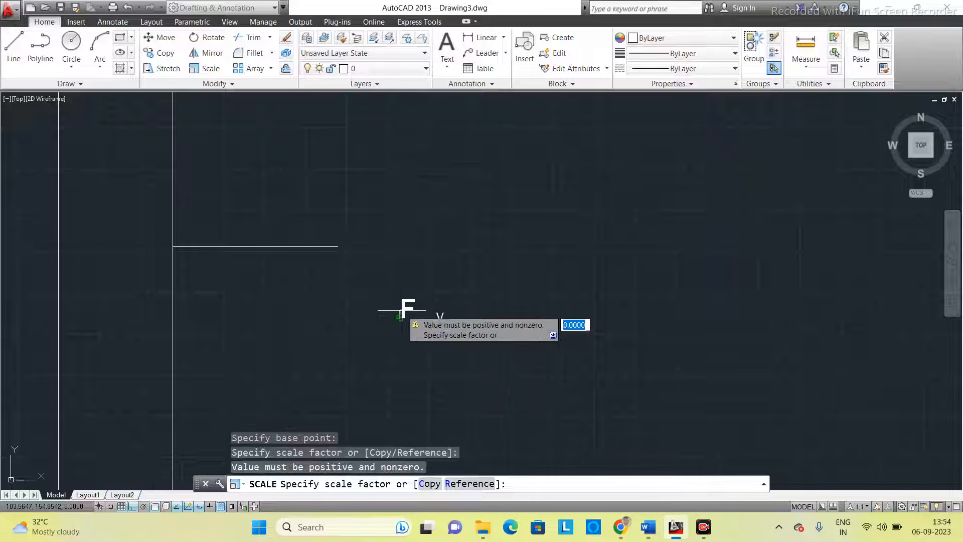
click(402, 311)
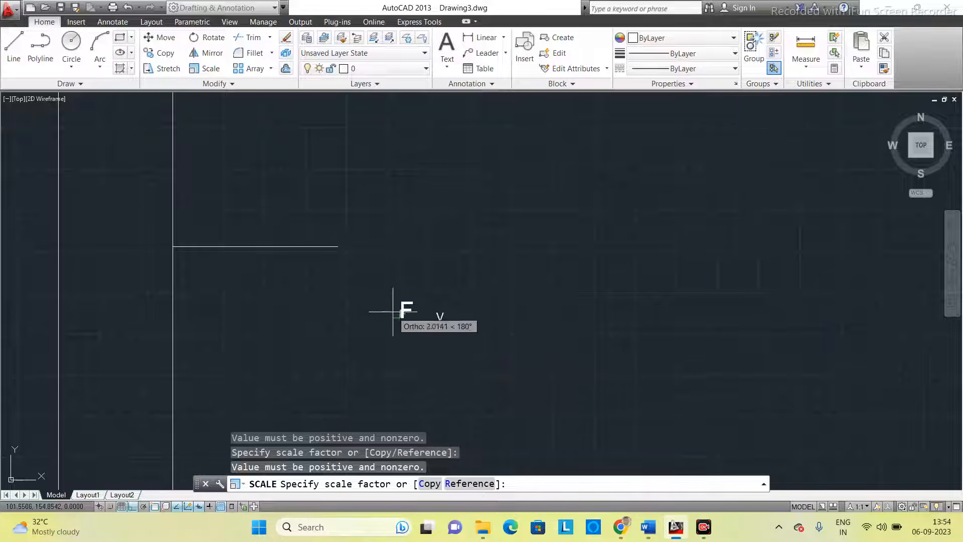
click(393, 313)
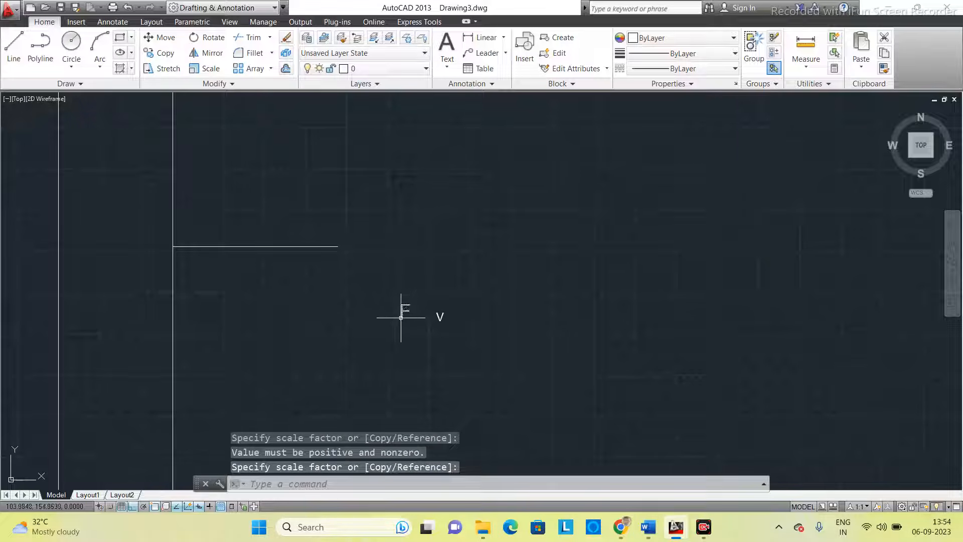
Turn Ortho off and move the F label to just below the free end of the horizontal axis line.
click(404, 318)
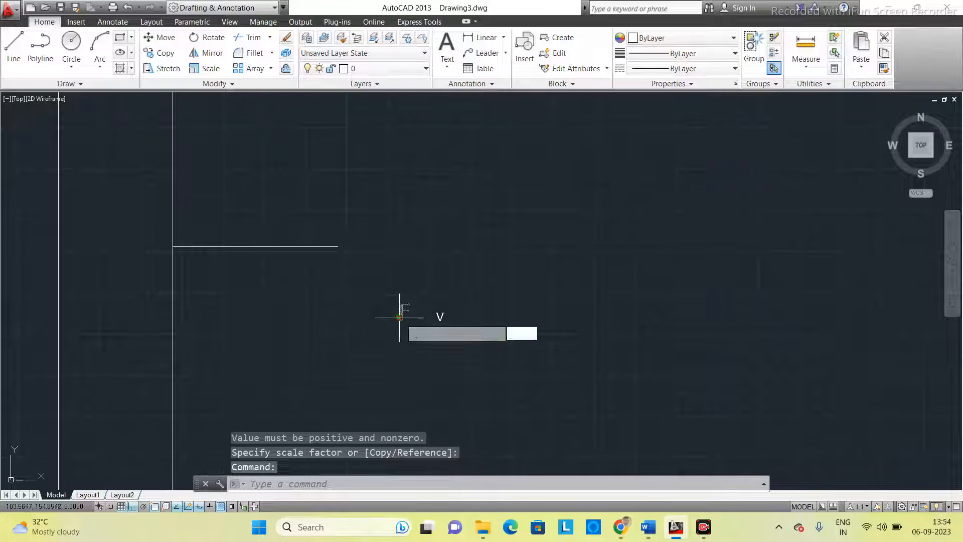
click(399, 317)
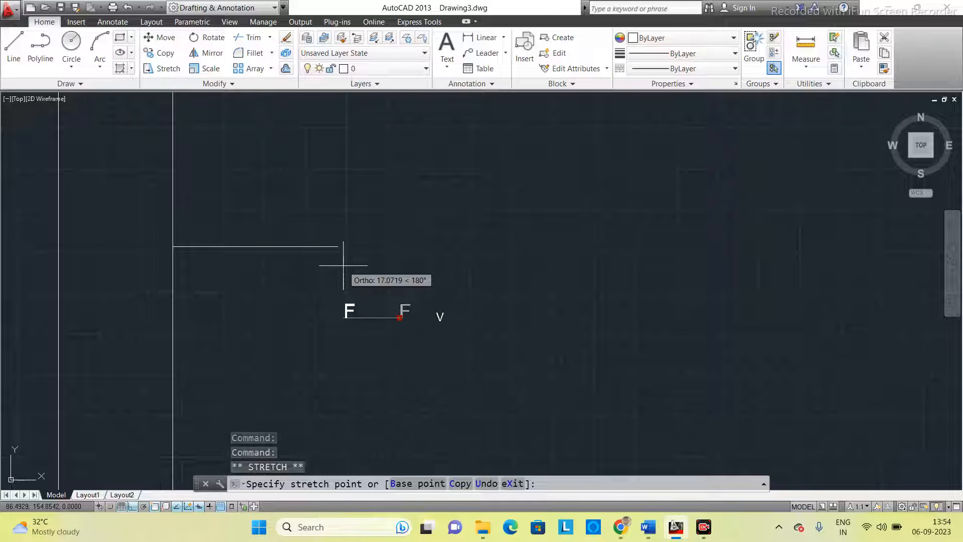
key(F8)
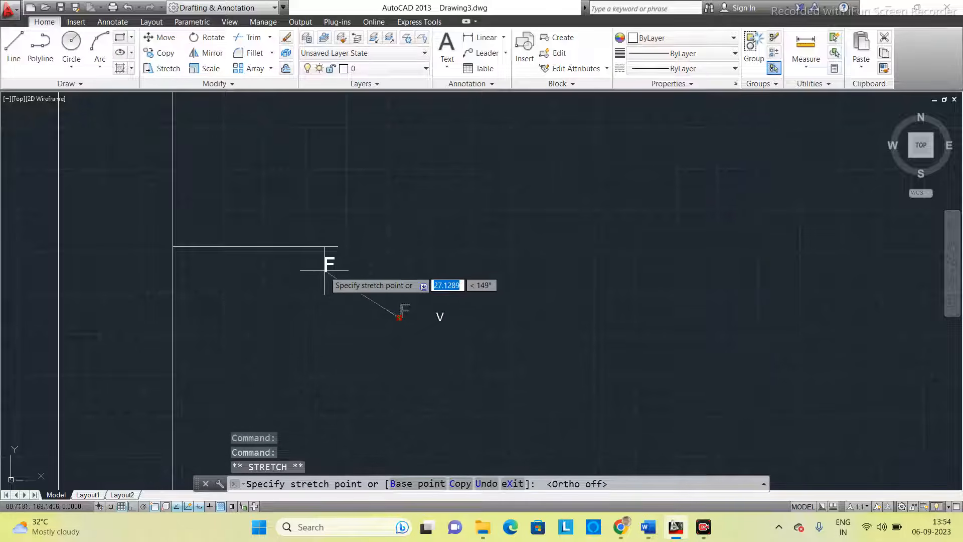
click(335, 268)
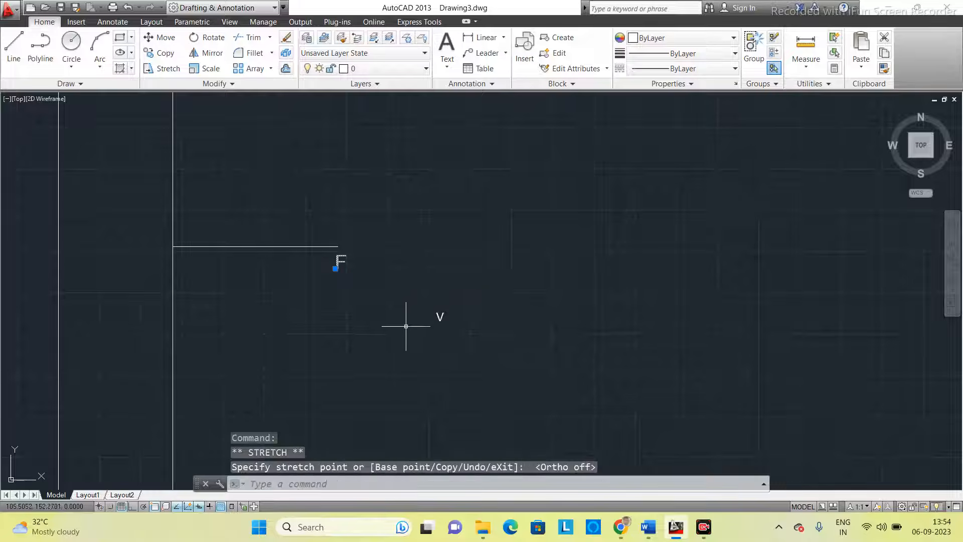
key(Escape)
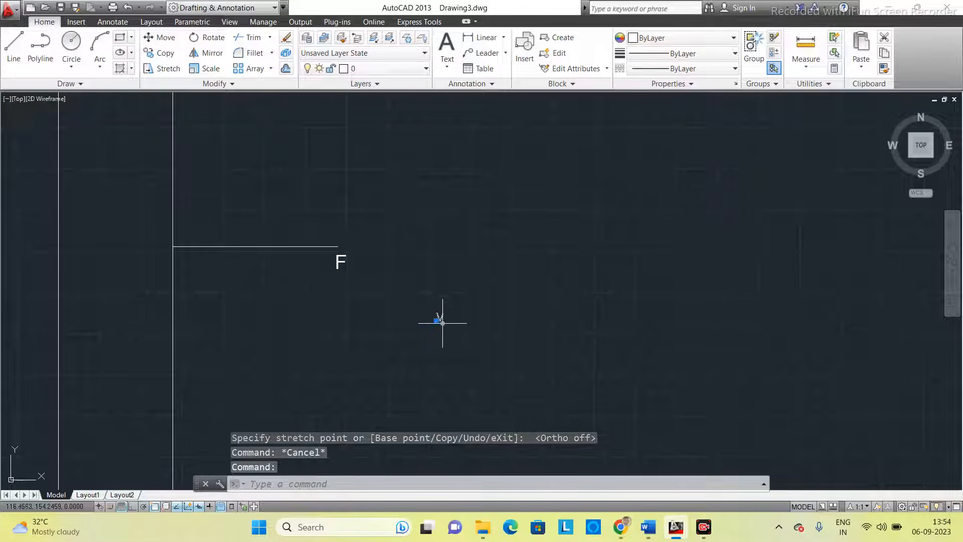
key(Escape)
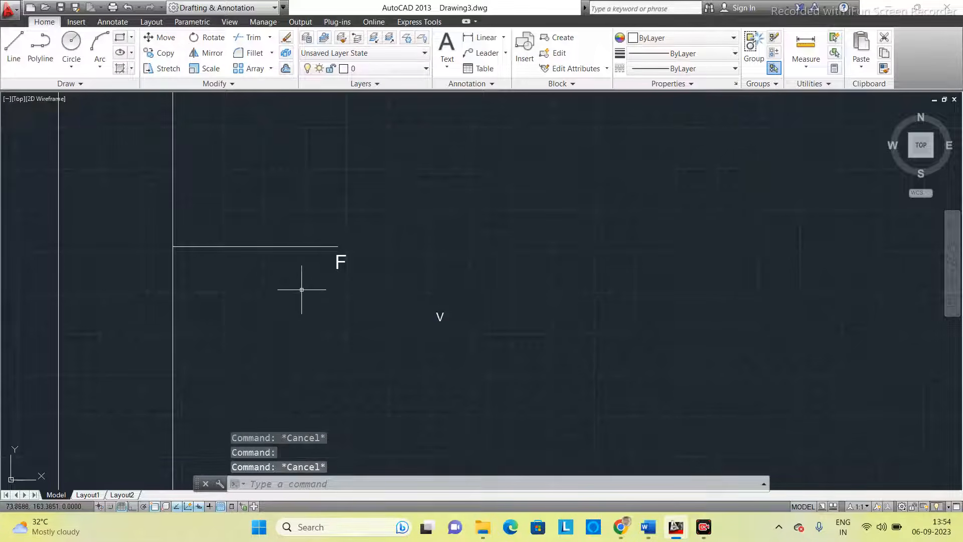
Copy the V label and paste the copy just left of the directrix, level with the start of the axis.
scroll(300, 290, down, 2)
middle_drag(301, 295, 371, 305)
scroll(370, 306, up, 2)
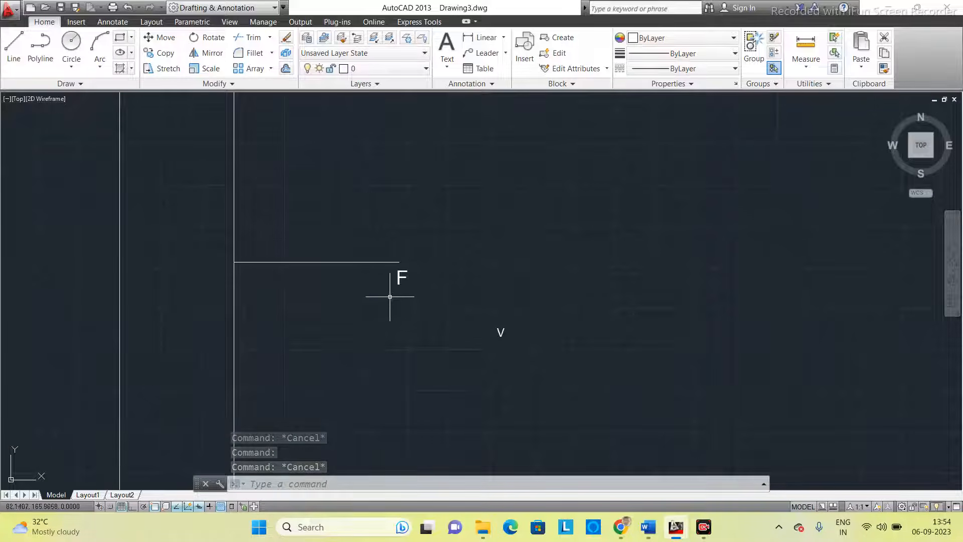
scroll(390, 296, down, 2)
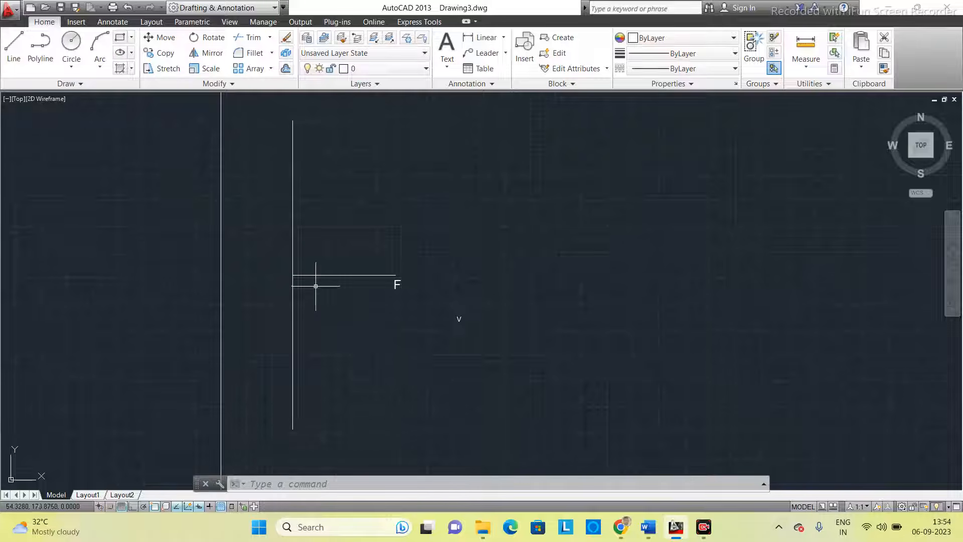
scroll(338, 312, up, 2)
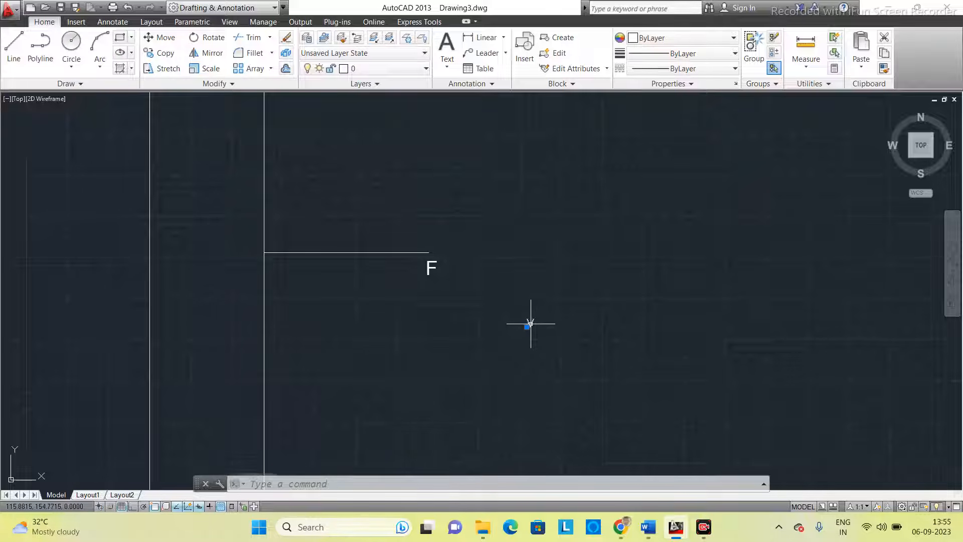
key(ctrl+x)
key(ctrl+z)
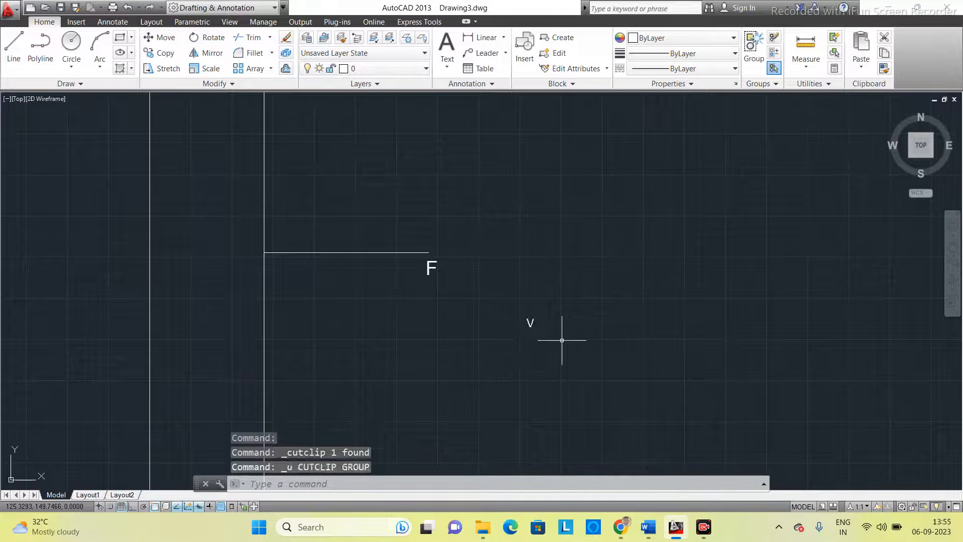
click(530, 322)
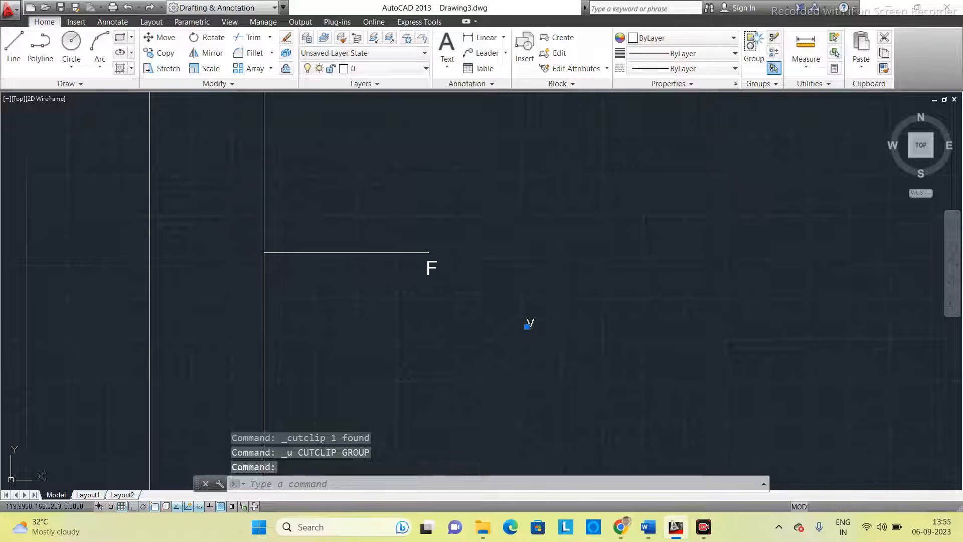
key(ctrl+c)
key(ctrl+v)
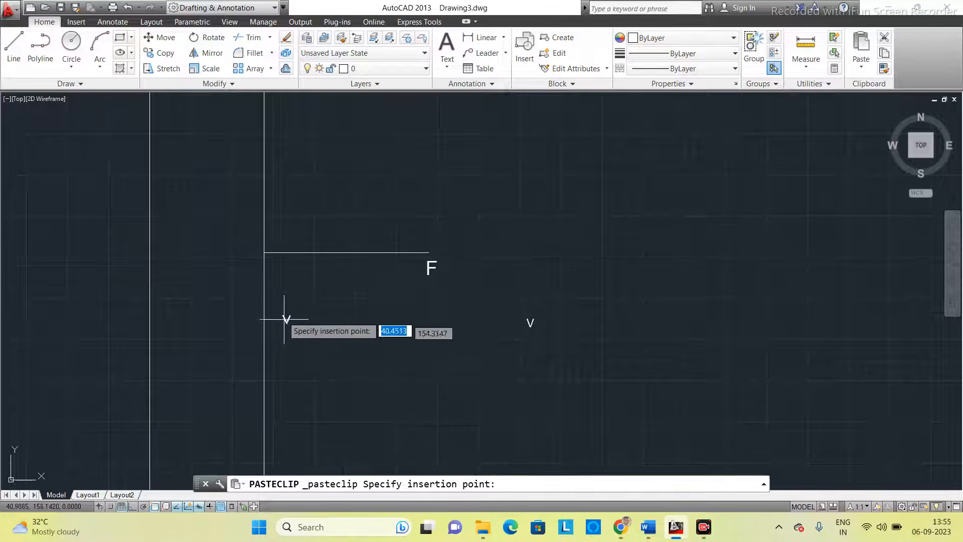
click(253, 259)
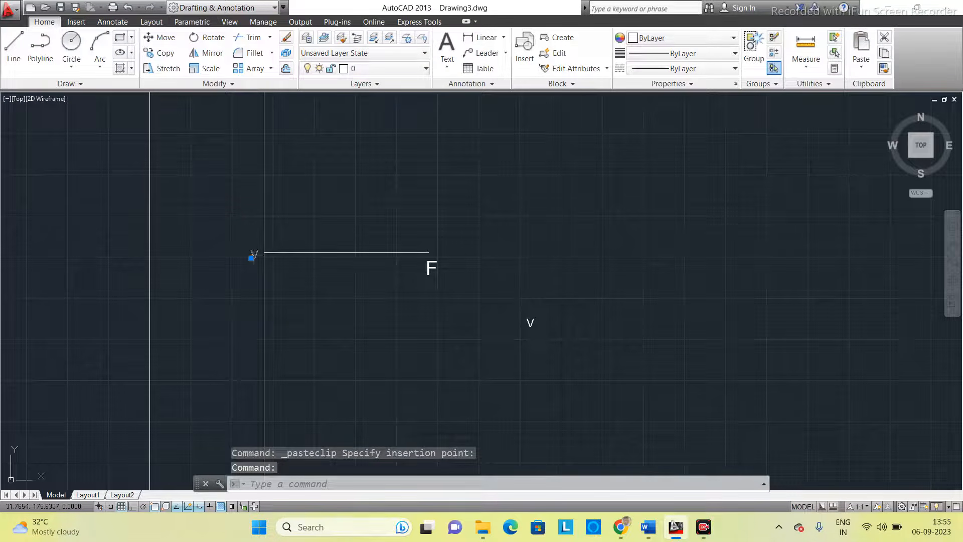
Change the text of the pasted label beside the directrix to D.
double_click(257, 267)
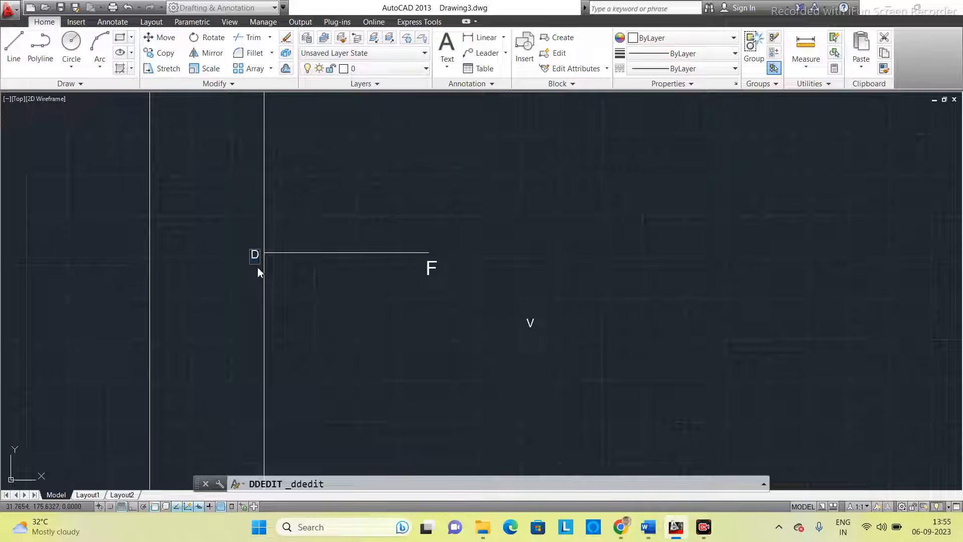
text(D)
key(Return)
key(Escape)
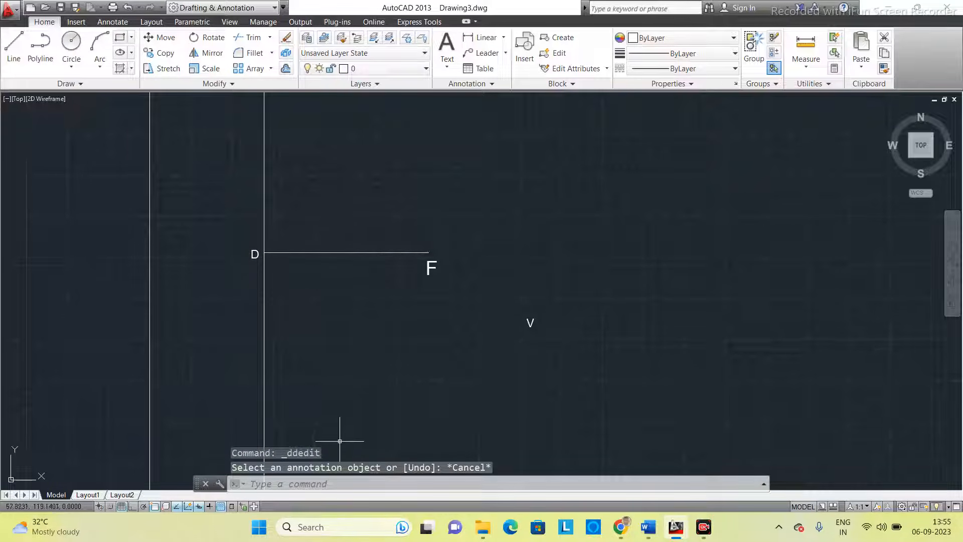
Divide the horizontal axis line into 2 segments with the Divide command.
text(d)
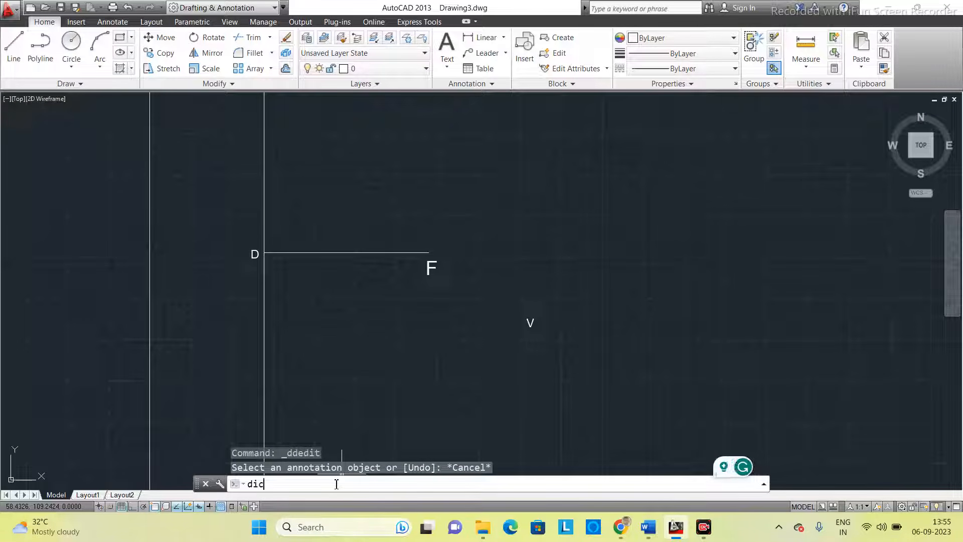
text(iv)
key(Return)
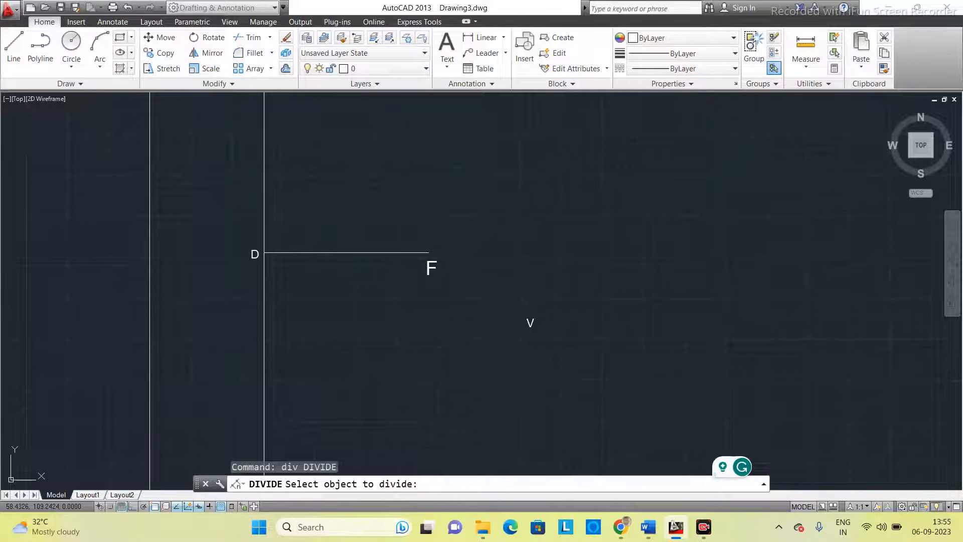
click(362, 252)
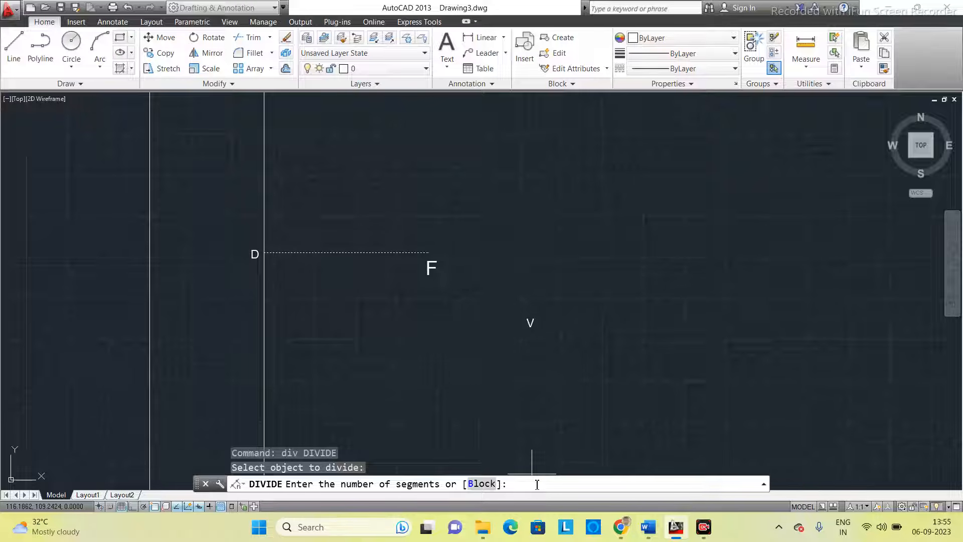
text(2)
key(Return)
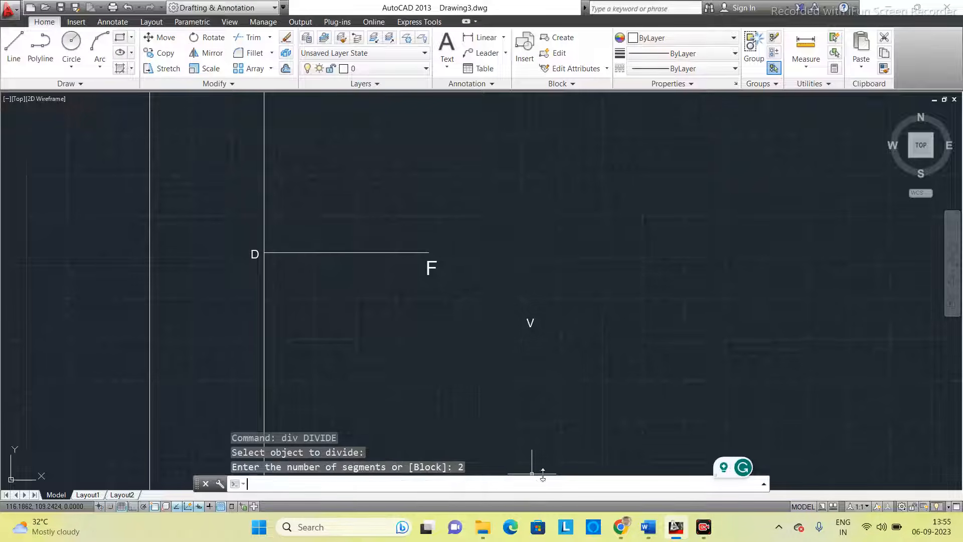
Set the drawing's point style to the X-shaped marker.
click(820, 85)
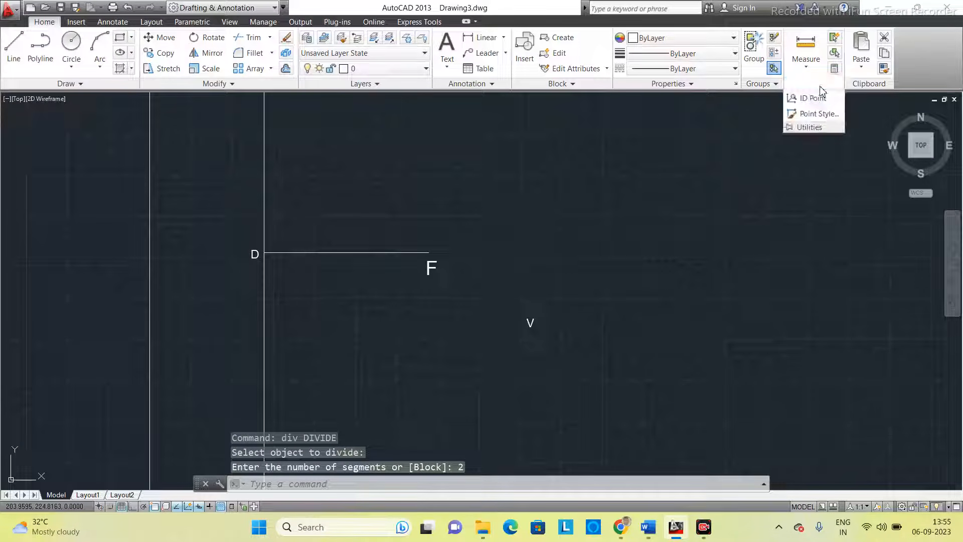
click(819, 114)
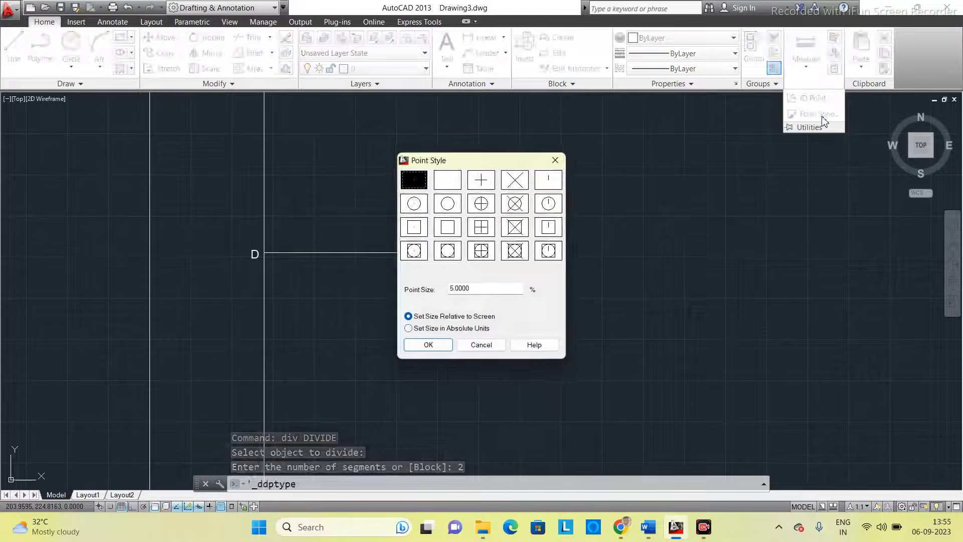
click(524, 186)
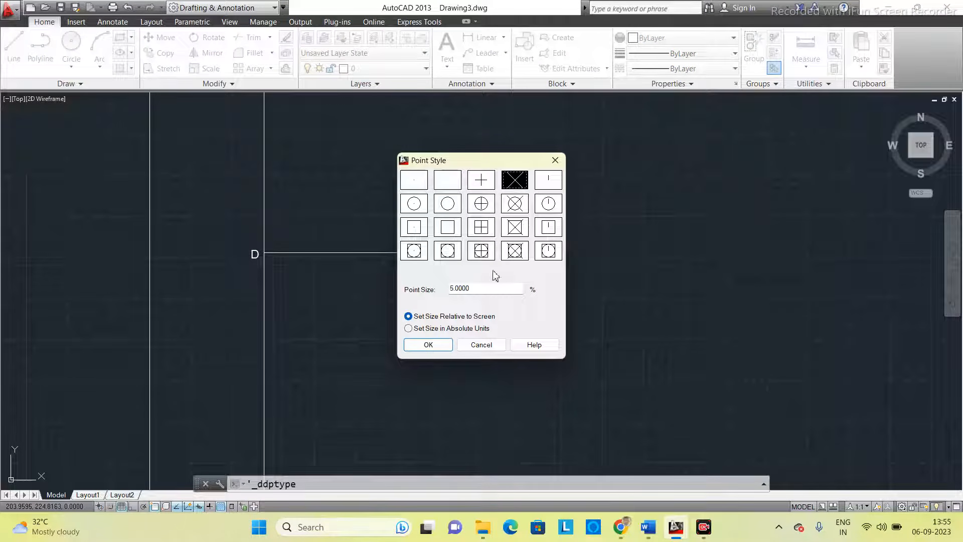
click(428, 345)
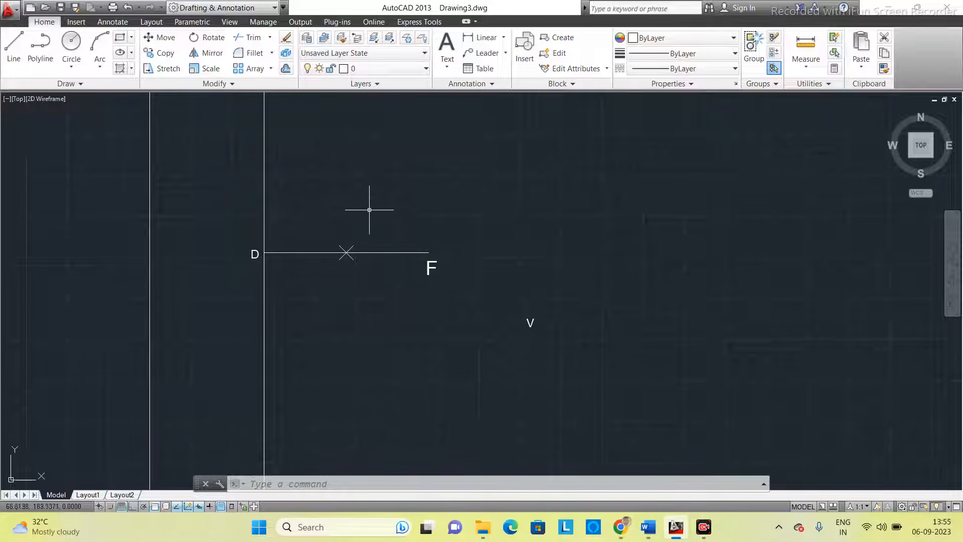
Move the V label to just below the X marker on the axis line and clear the selection.
middle_drag(418, 325, 420, 347)
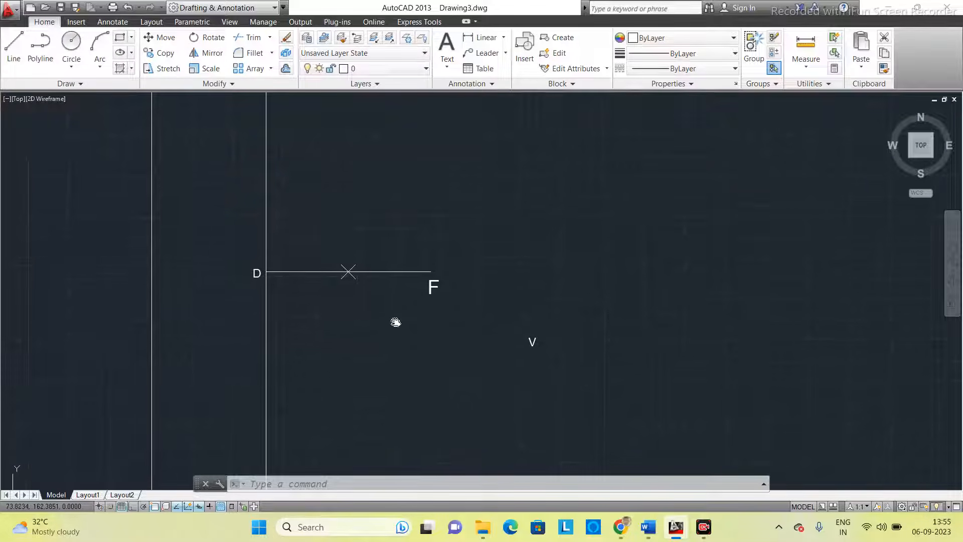
click(530, 346)
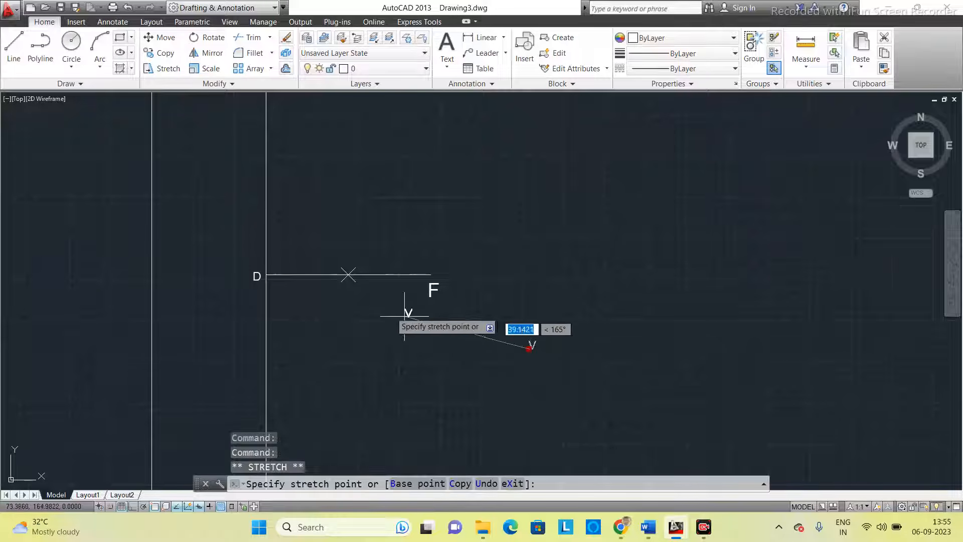
click(348, 293)
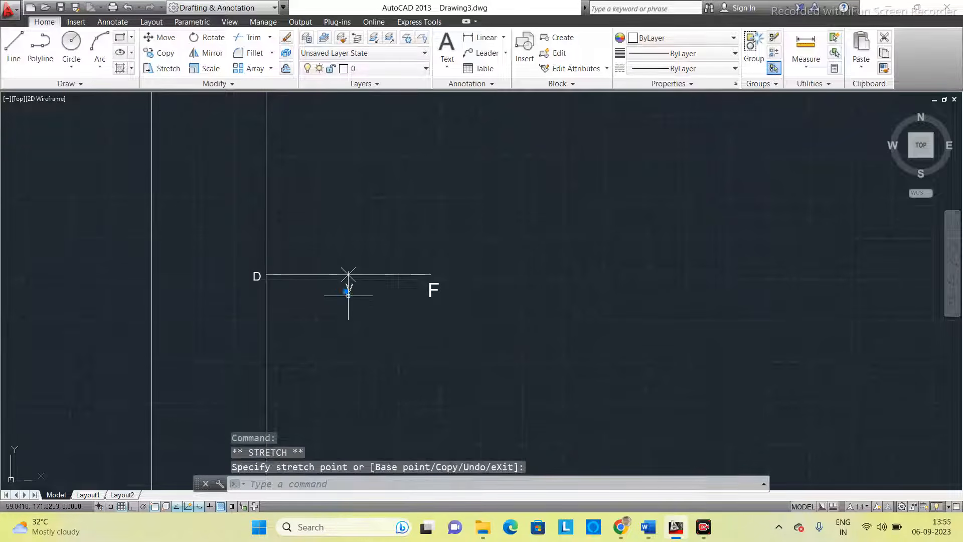
click(400, 299)
key(Escape)
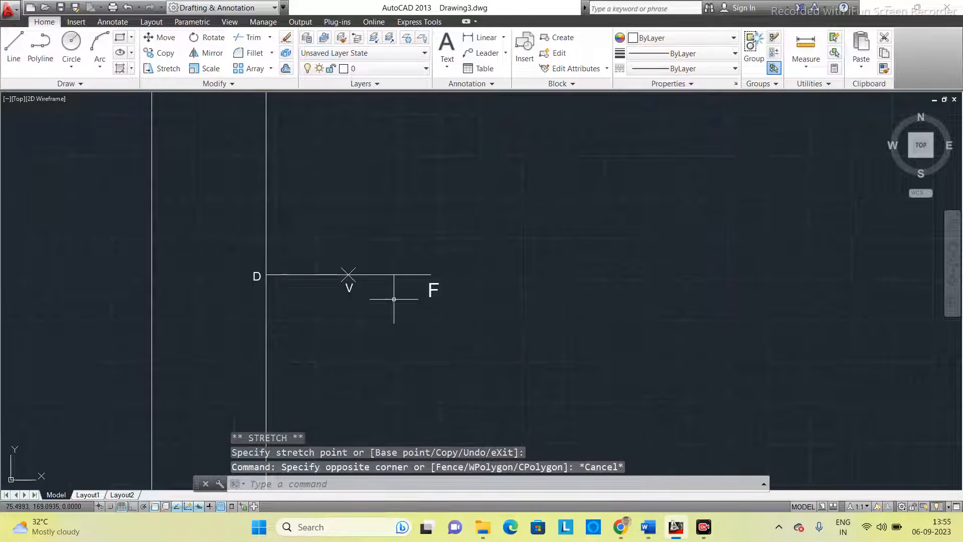
Turn Ortho on and draw a 25 mm vertical line upward from the X marker at V.
key(Escape)
key(Escape)
scroll(359, 236, down, 2)
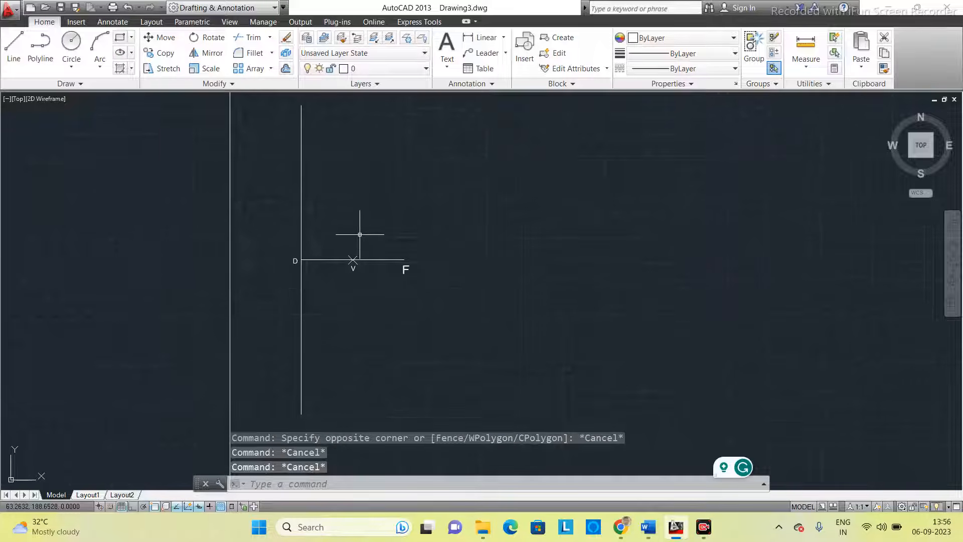
scroll(352, 260, up, 2)
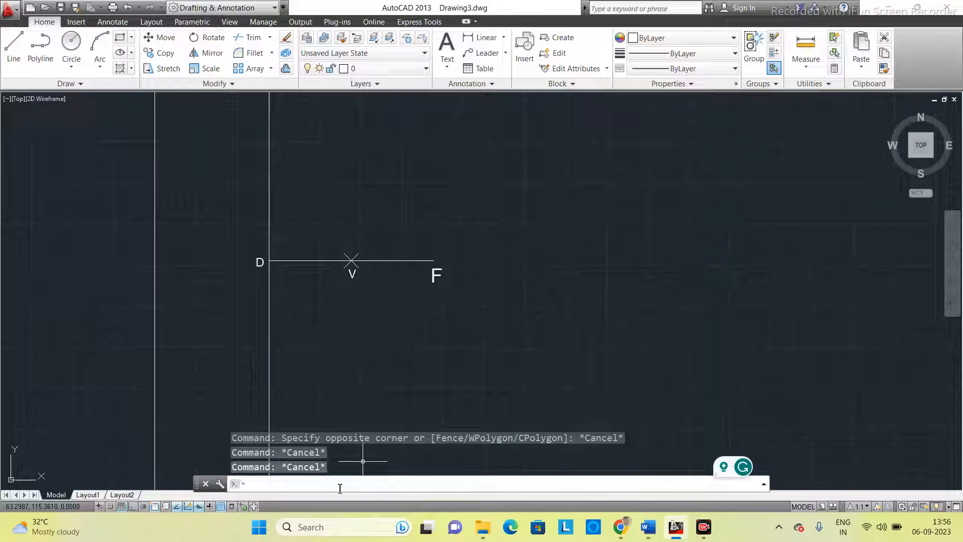
text(ne)
key(Return)
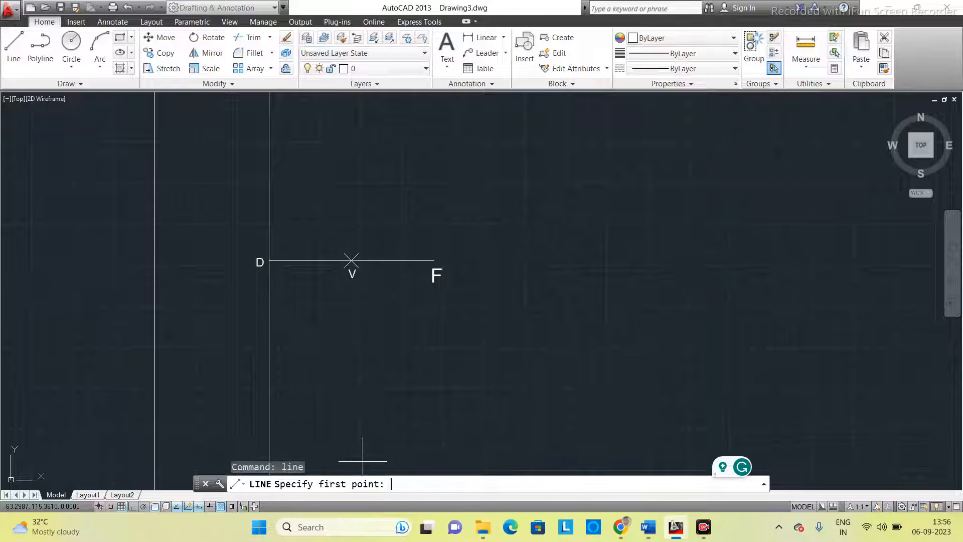
click(351, 260)
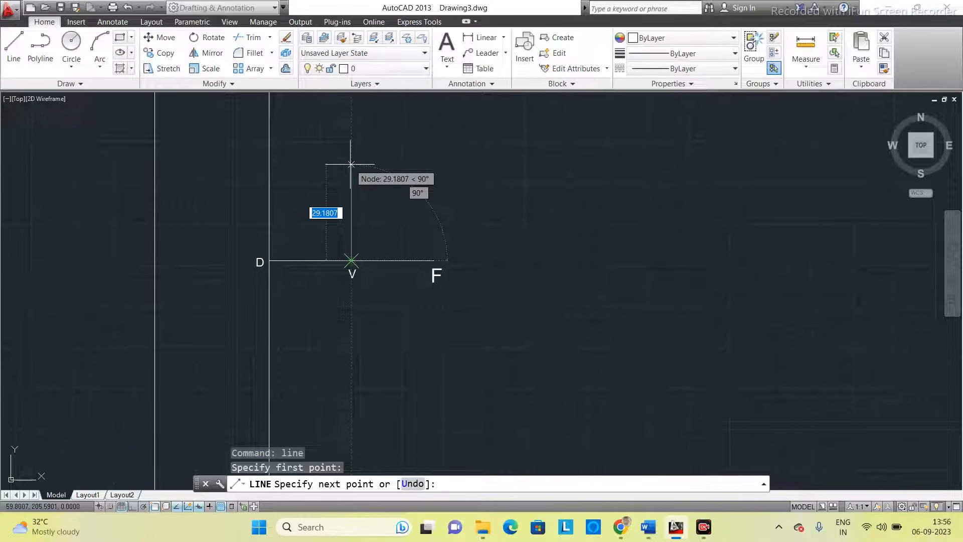
key(F8)
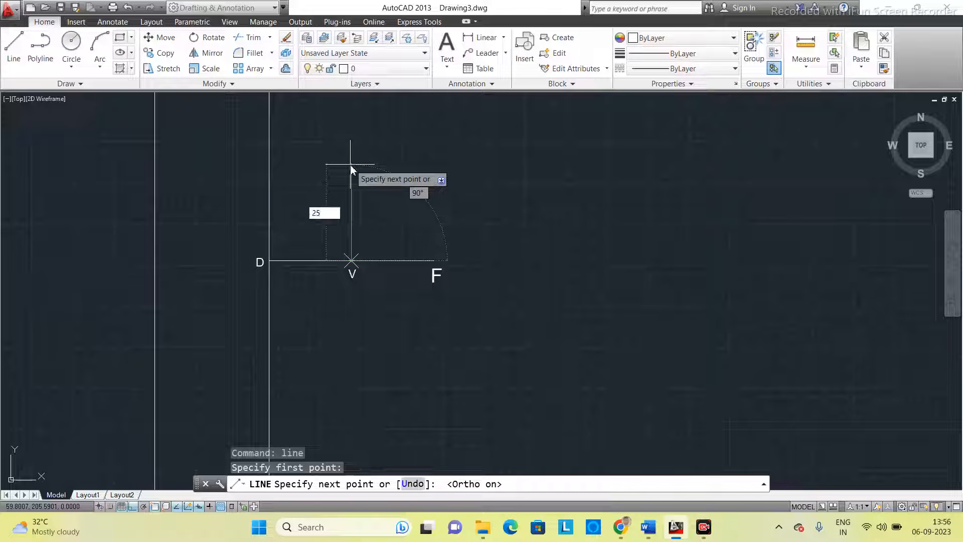
key(Return)
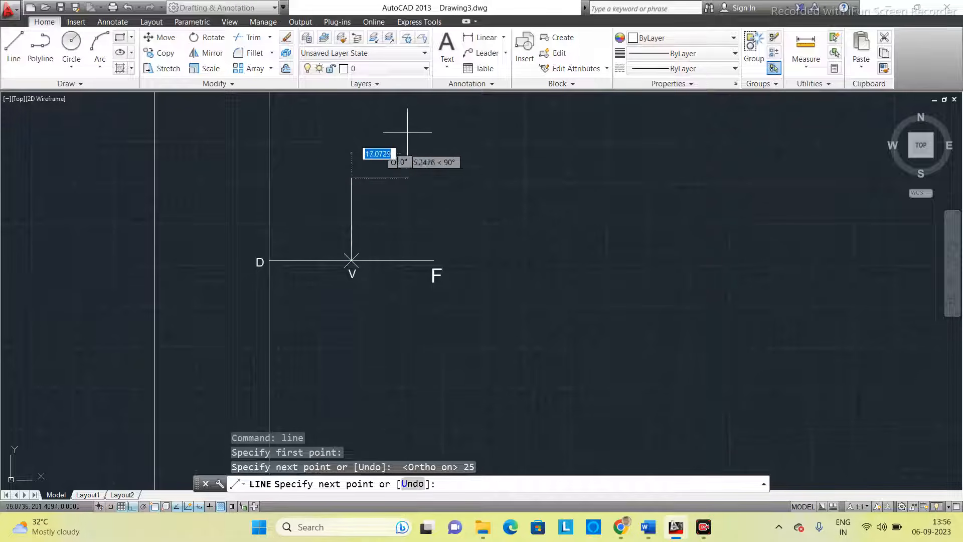
key(Escape)
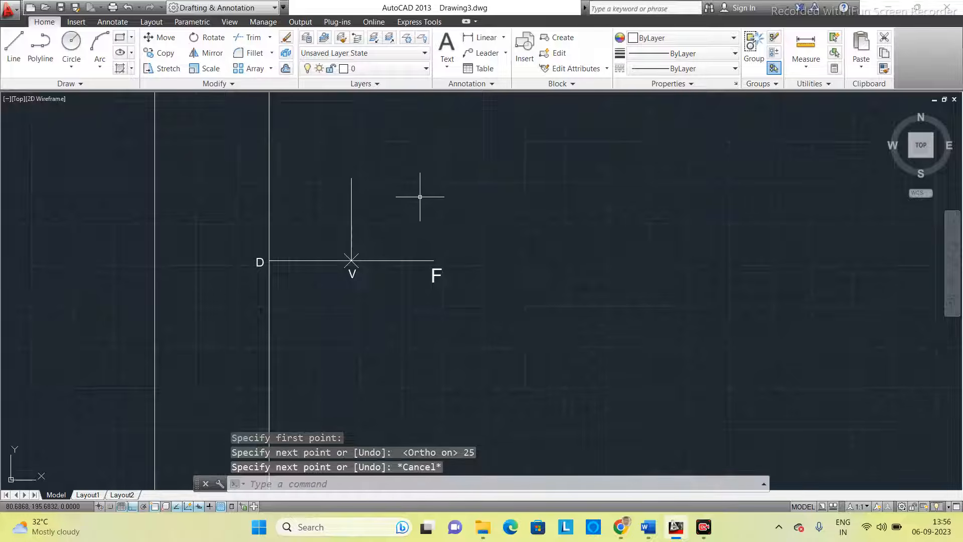
Extend the axis with a 100 mm horizontal line drawn away from the directrix, starting at its end at F.
scroll(420, 197, down, 2)
middle_drag(408, 205, 349, 234)
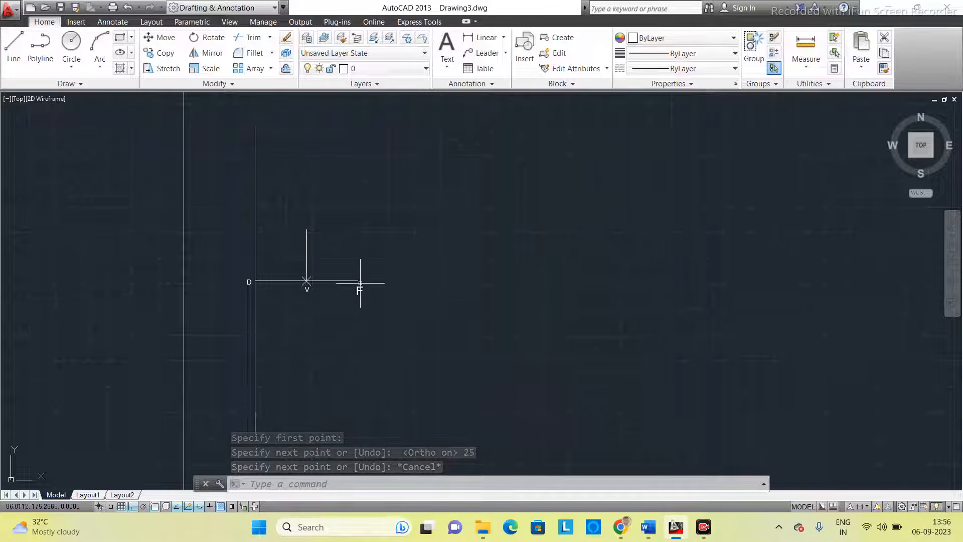
text(line)
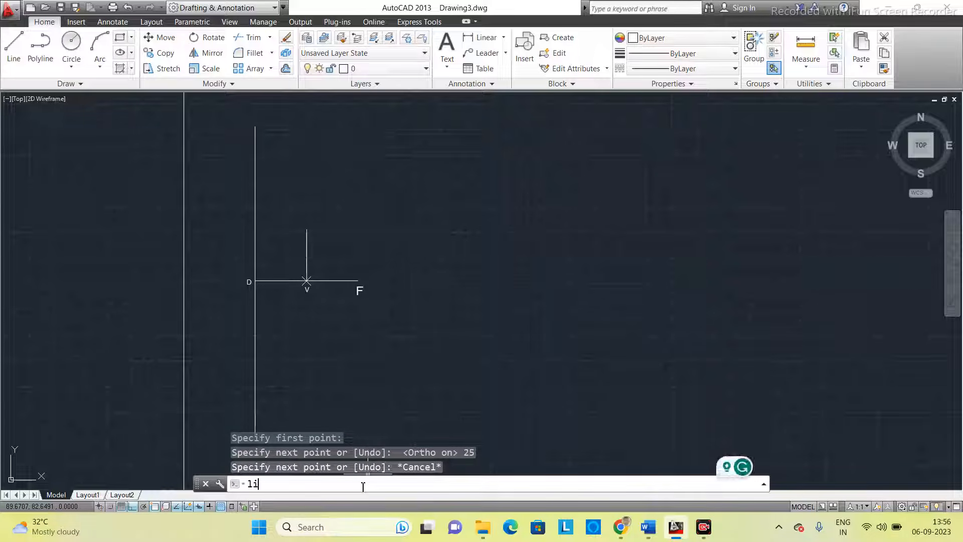
key(Return)
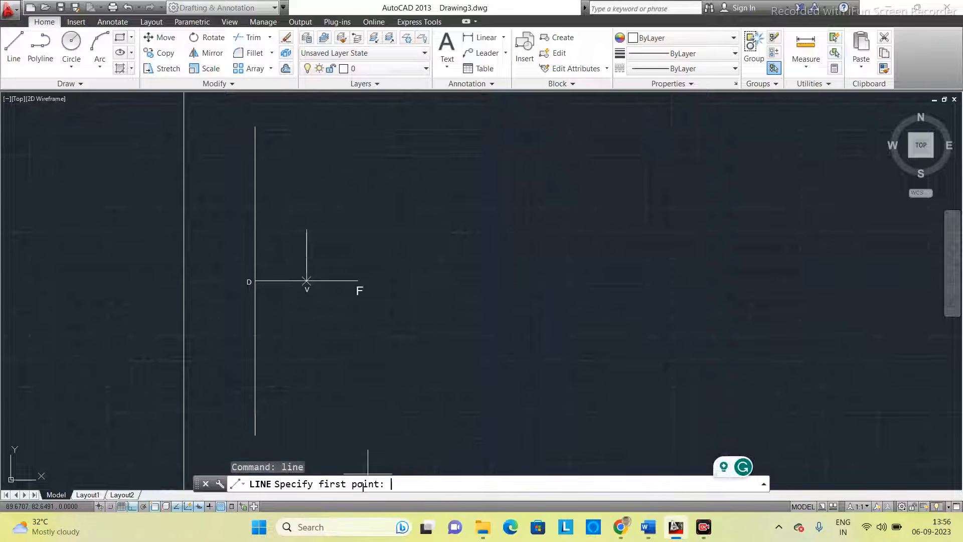
click(358, 280)
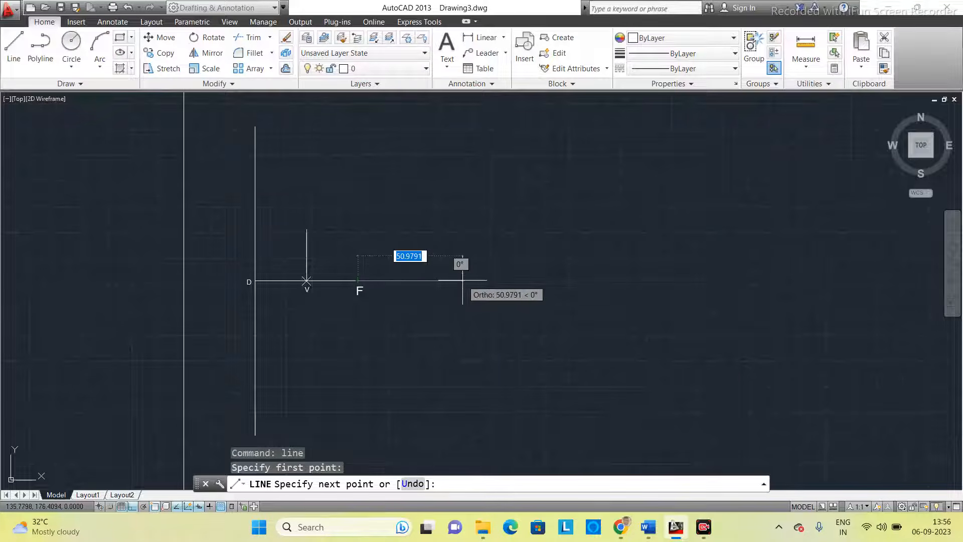
text(100)
key(Return)
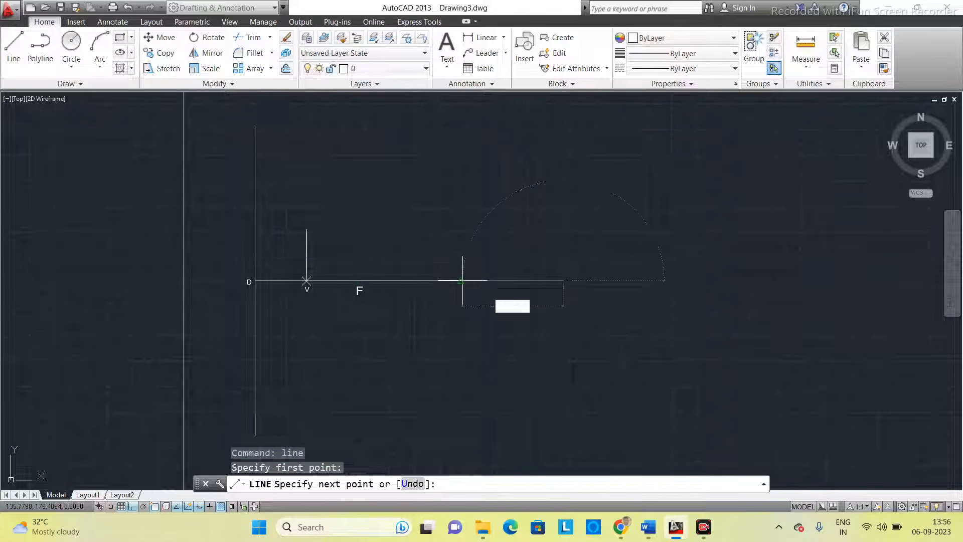
key(Escape)
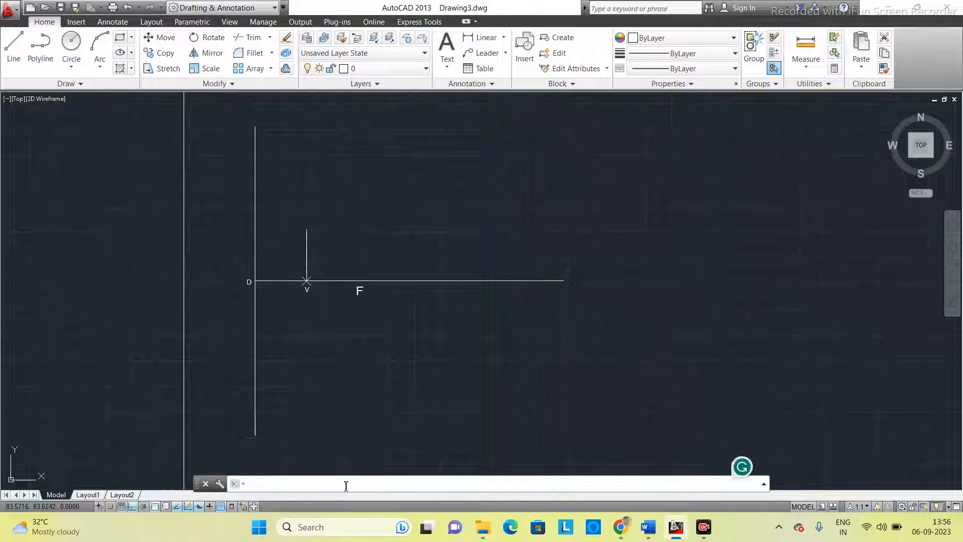
Offset the vertical line at V by 10 mm ten times in succession along the axis, away from the directrix.
text(offset)
key(Return)
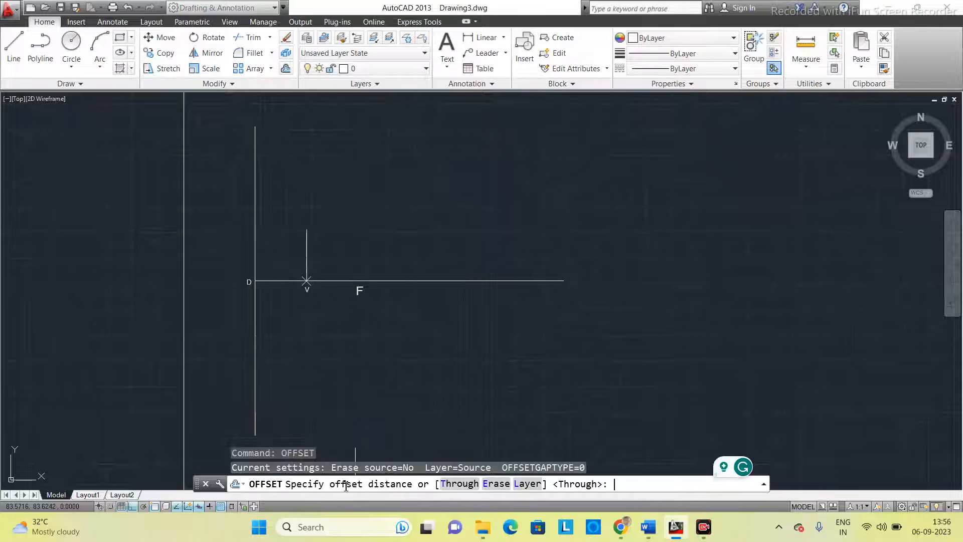
text(10)
key(Return)
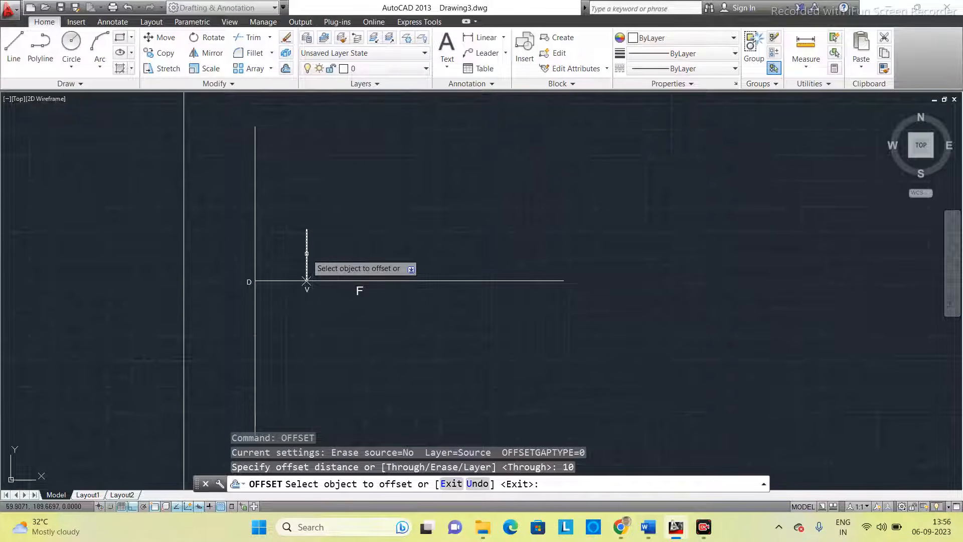
click(307, 255)
click(325, 251)
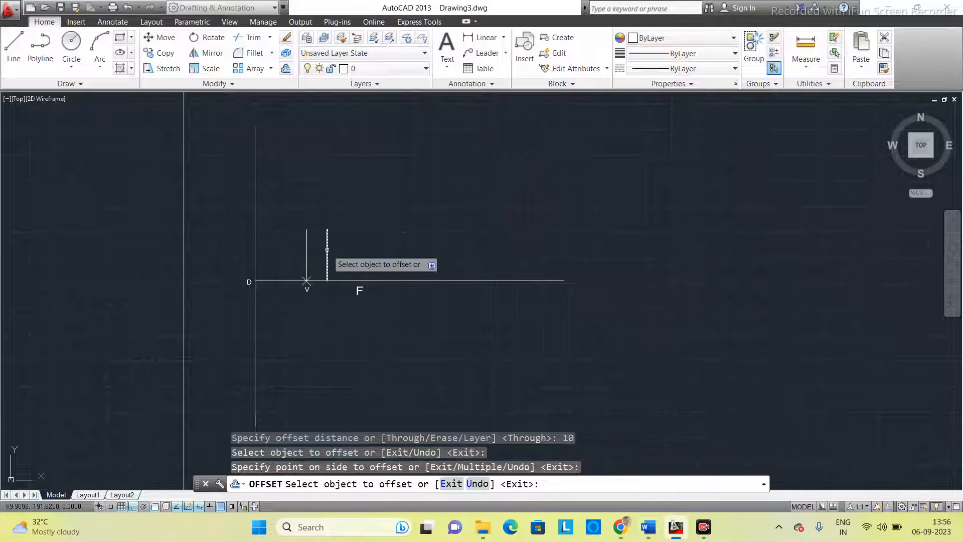
click(327, 249)
click(346, 249)
click(348, 251)
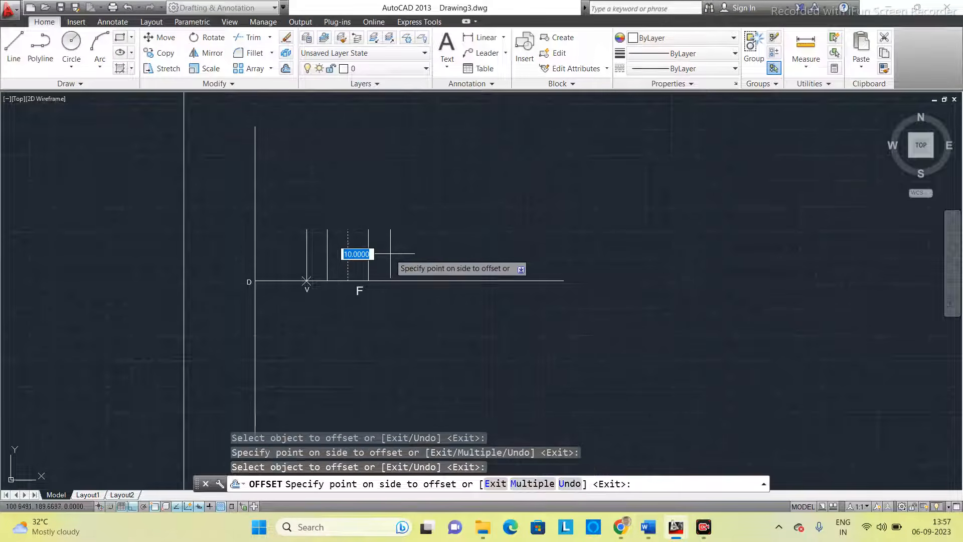
click(390, 254)
click(368, 251)
click(387, 246)
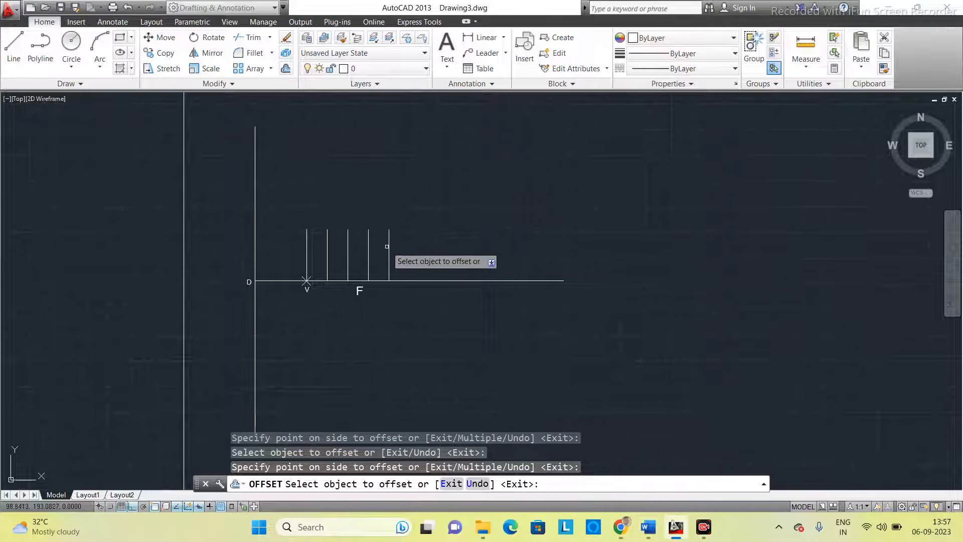
click(388, 248)
click(423, 248)
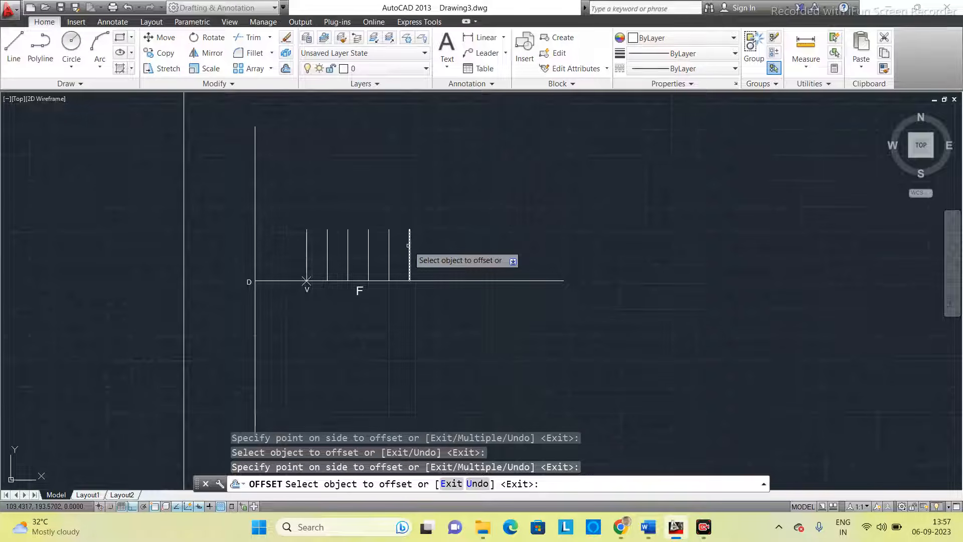
click(409, 245)
click(429, 246)
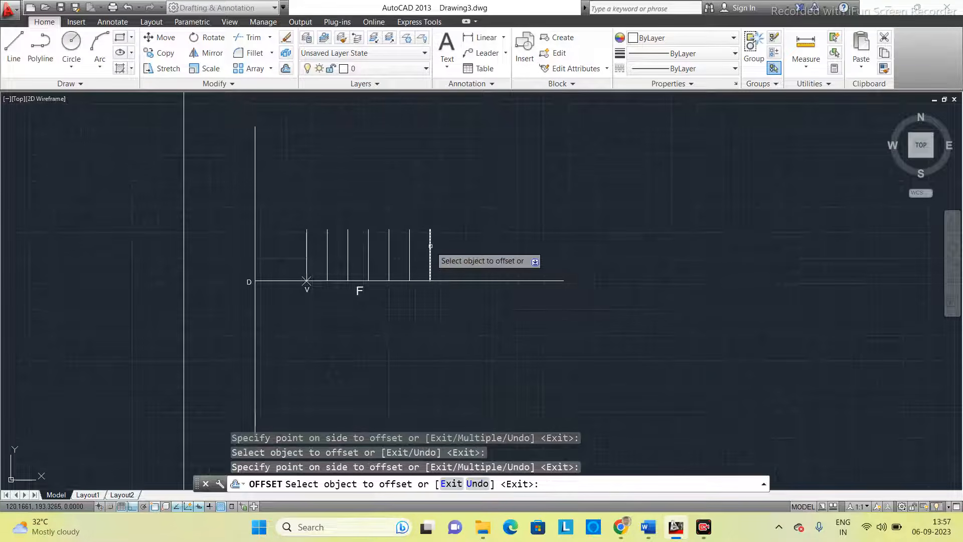
click(430, 246)
click(451, 246)
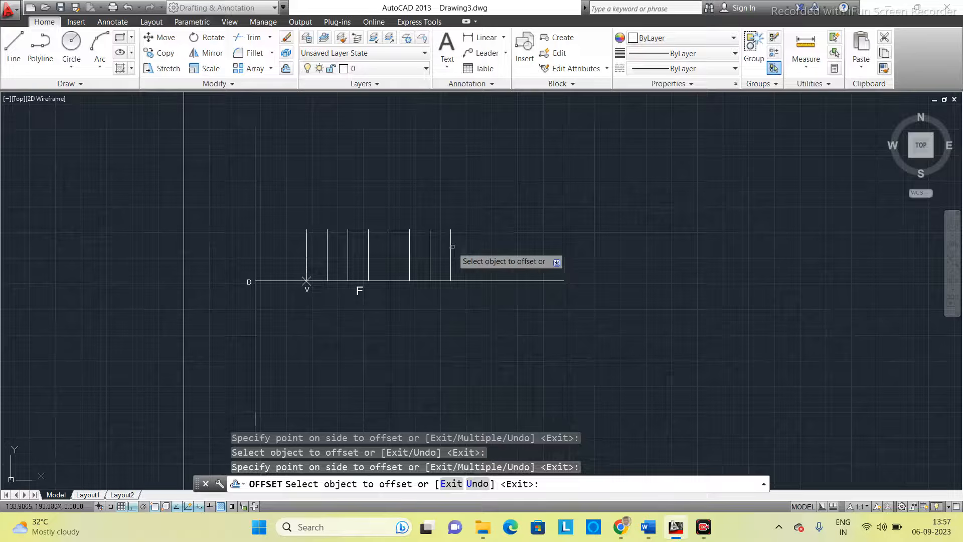
click(450, 246)
click(474, 247)
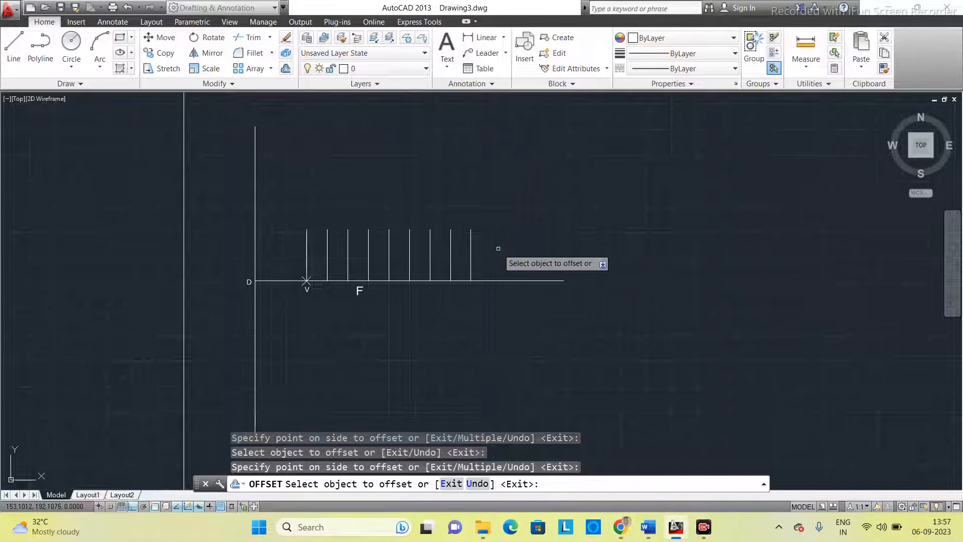
click(470, 245)
click(498, 254)
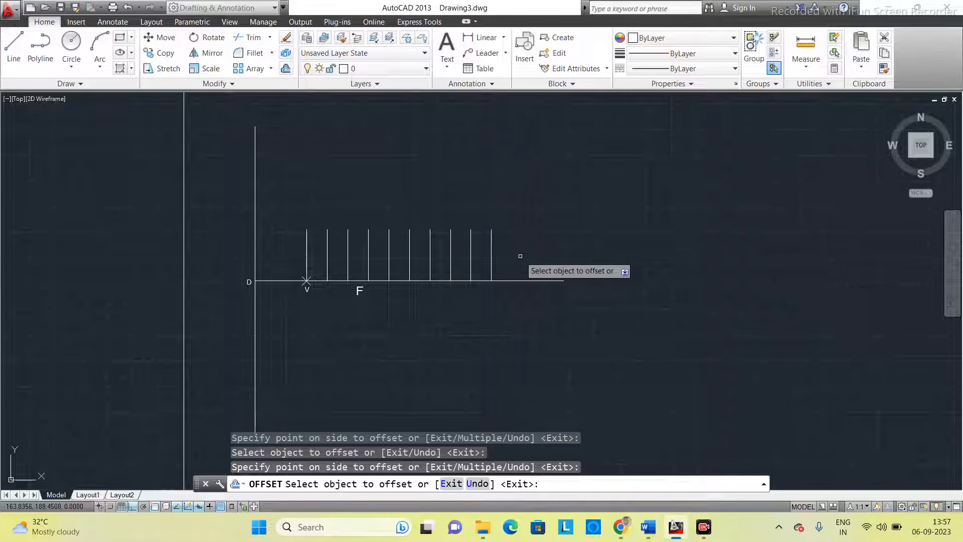
click(492, 249)
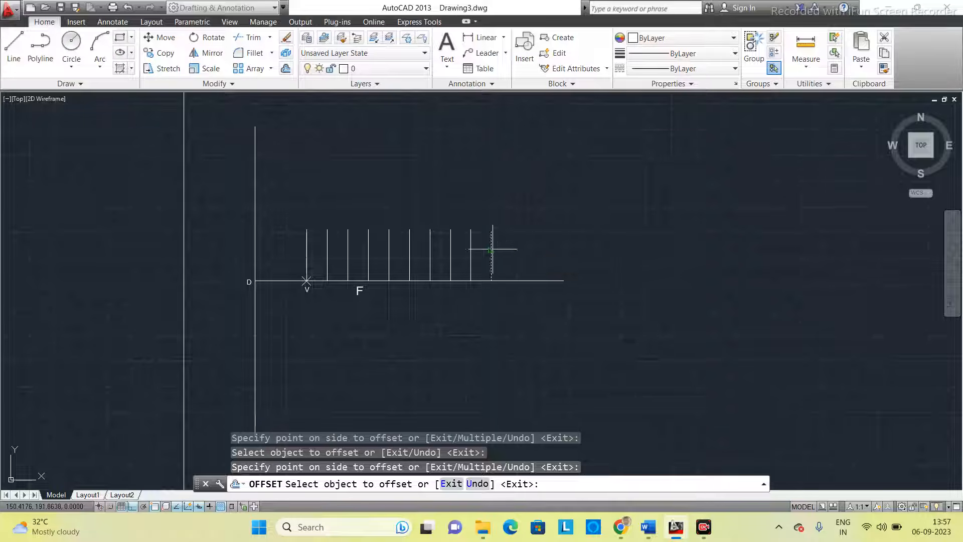
click(521, 251)
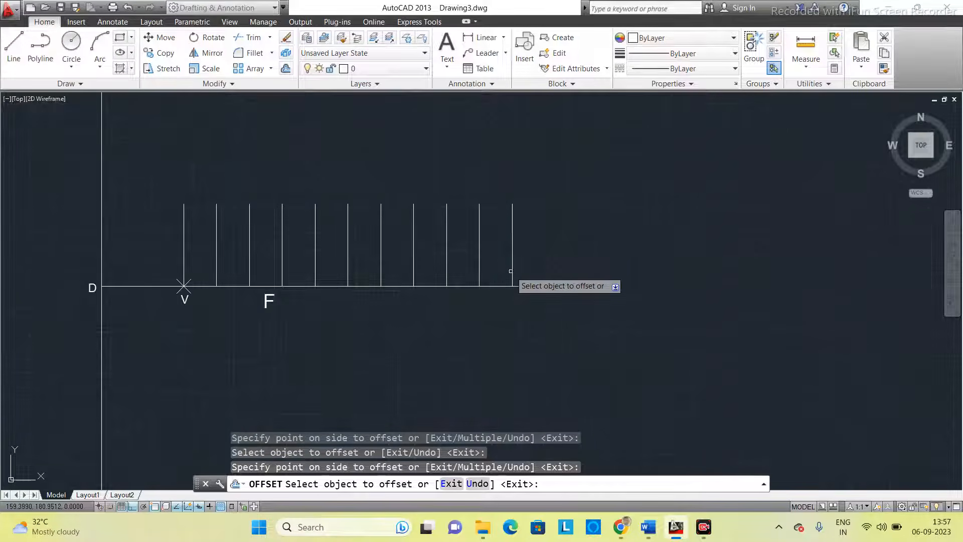
scroll(514, 271, down, 3)
scroll(527, 260, up, 2)
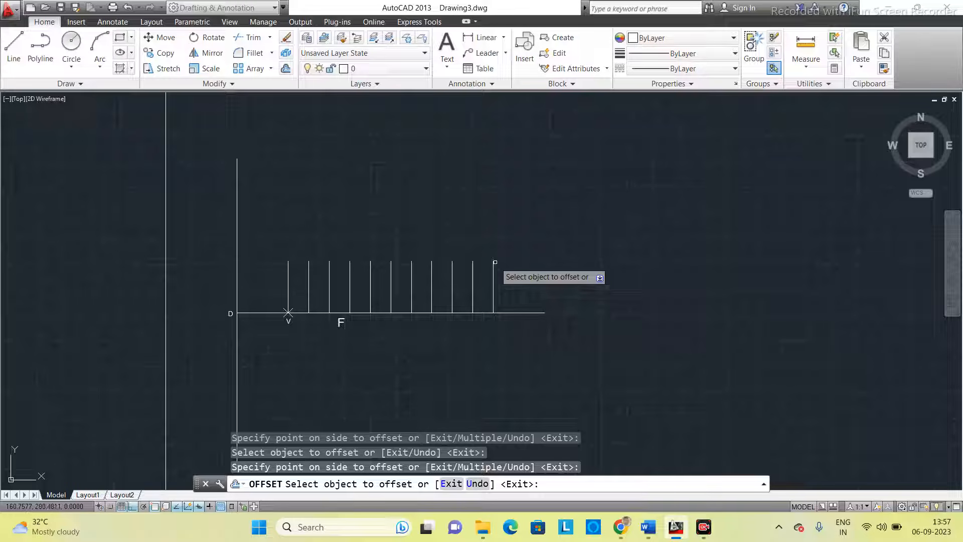
key(Escape)
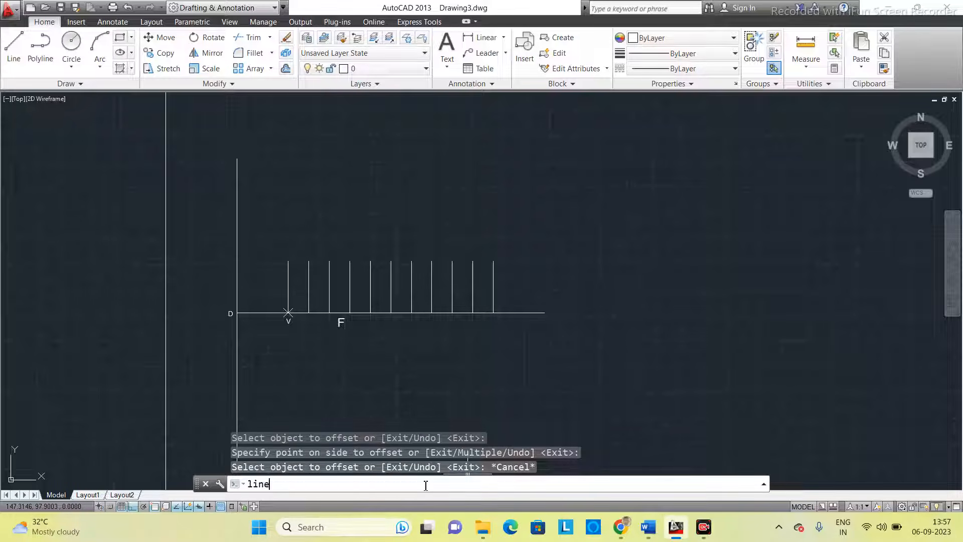
Draw a 100 mm vertical line upward from the upper end of the last offset line.
text(line)
key(Return)
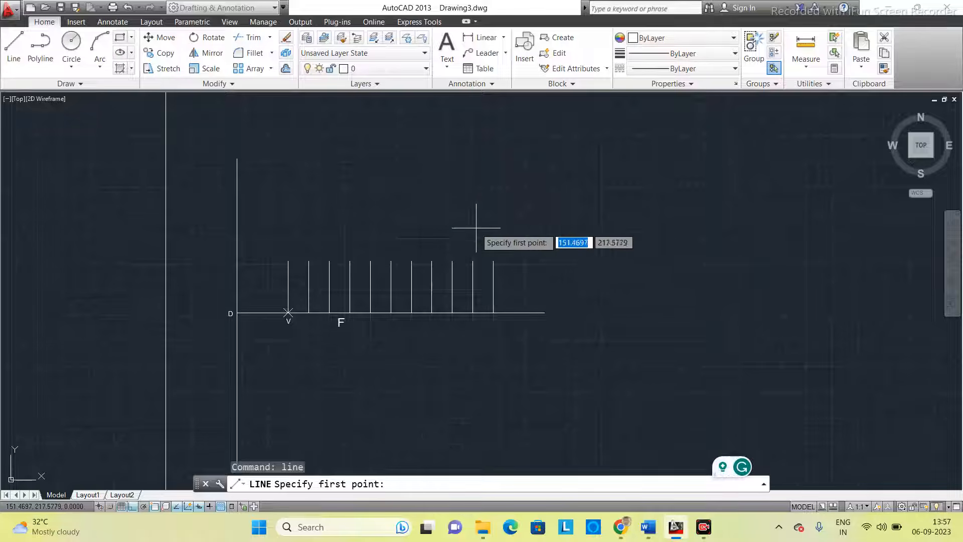
click(493, 261)
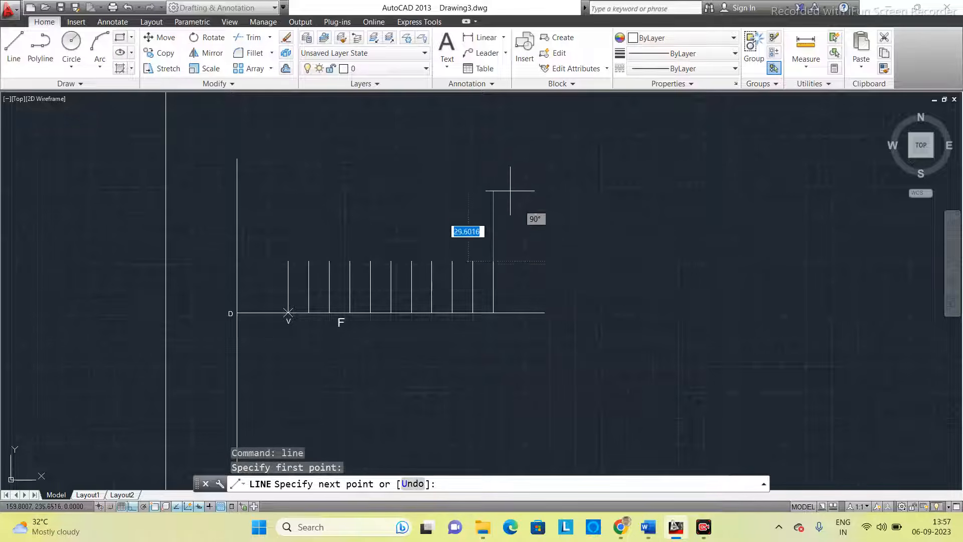
key(BackSpace)
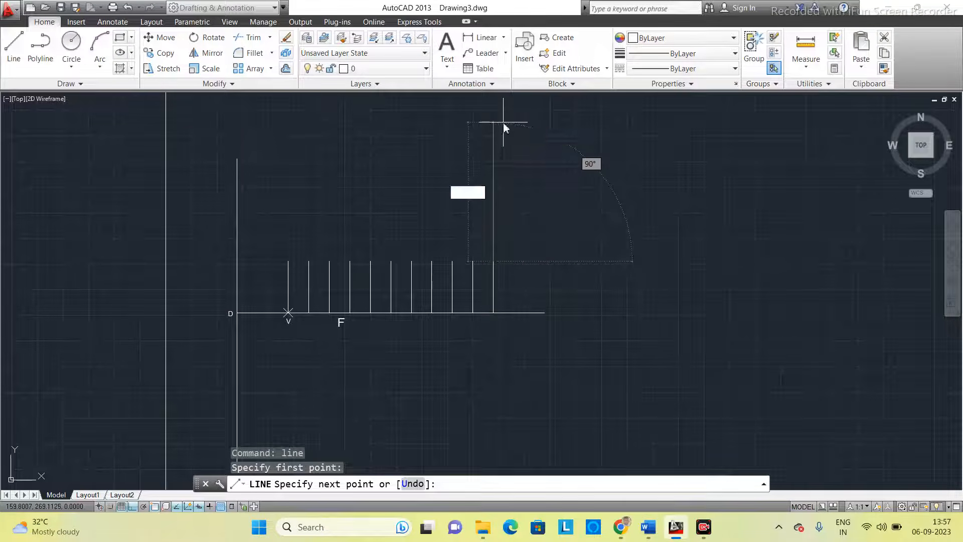
key(Return)
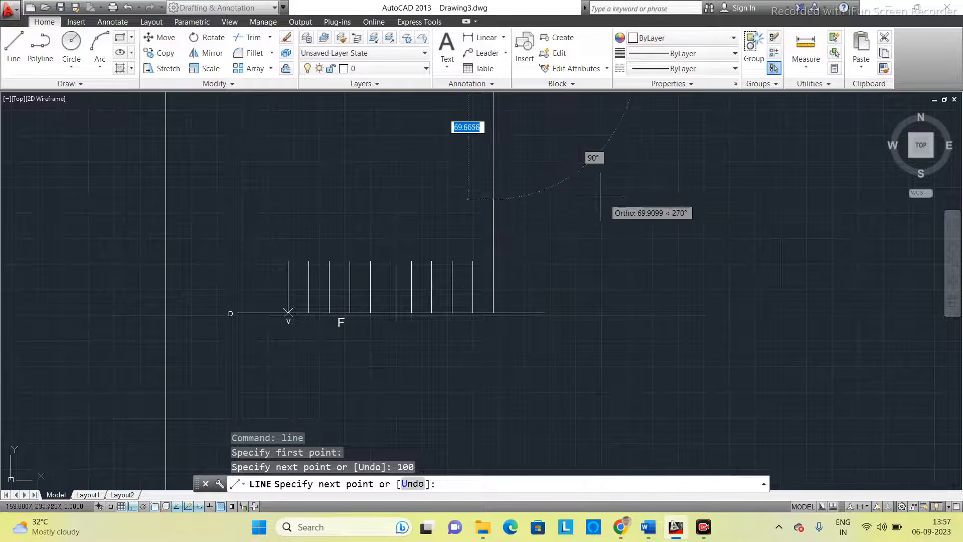
key(Escape)
scroll(540, 191, down, 2)
middle_drag(541, 190, 530, 223)
scroll(523, 214, up, 2)
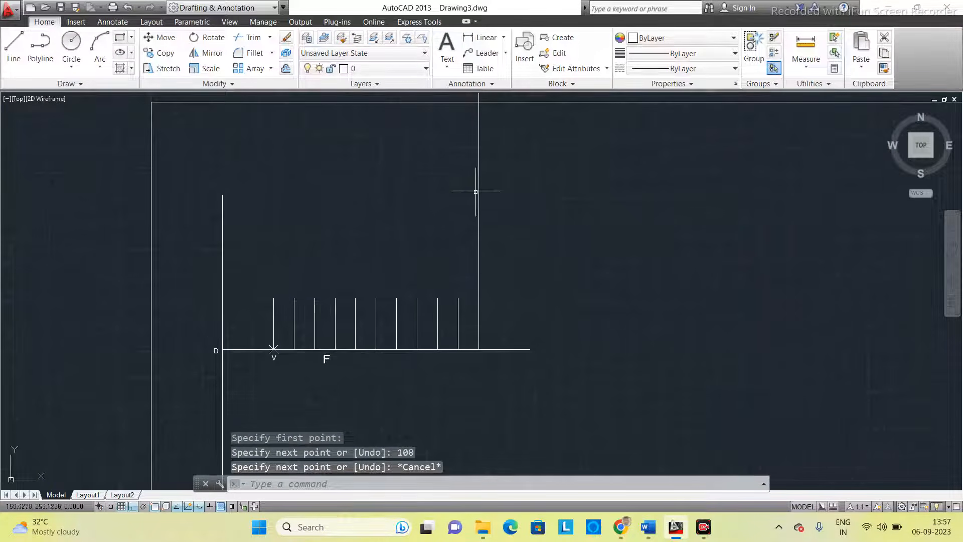
Turn Ortho off and draw a line from D to the upper end of the vertical line at V.
click(280, 484)
text(line)
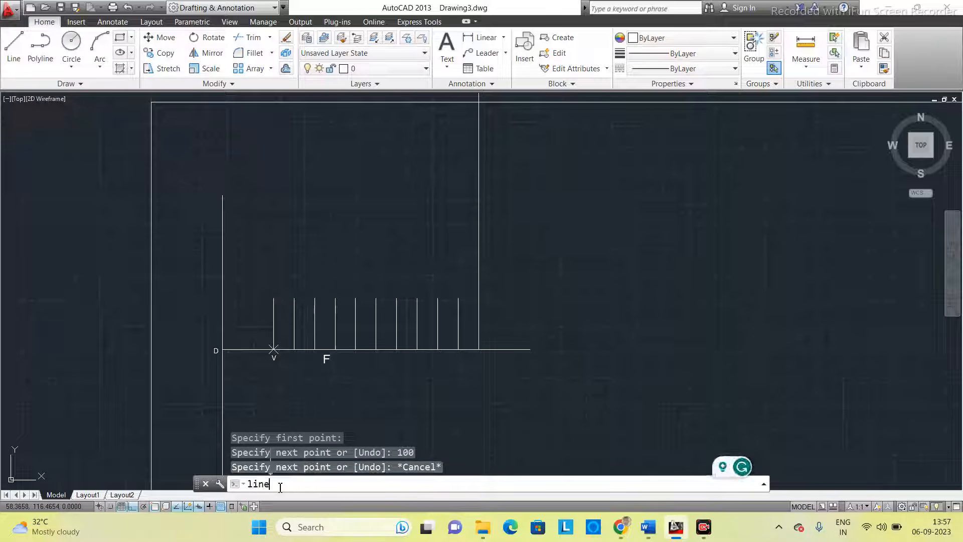
key(Return)
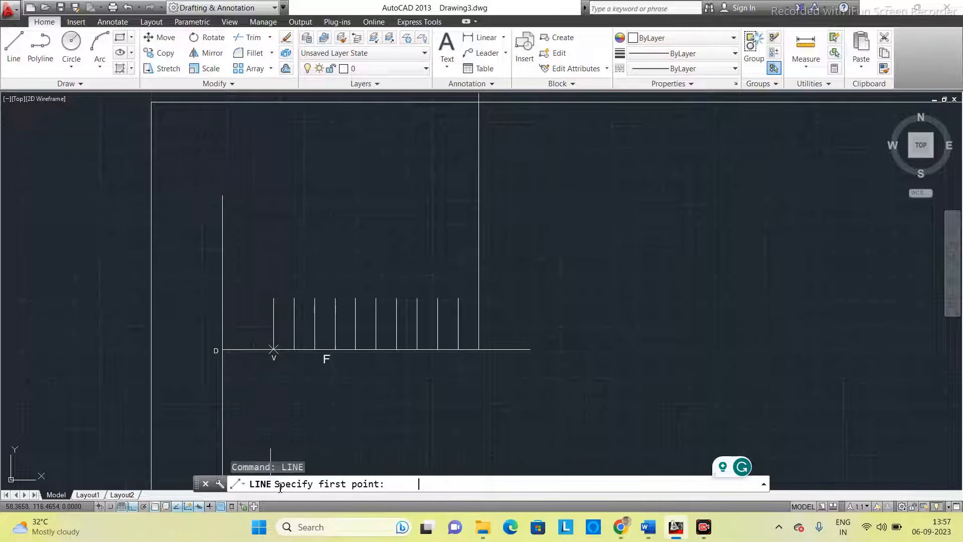
click(222, 349)
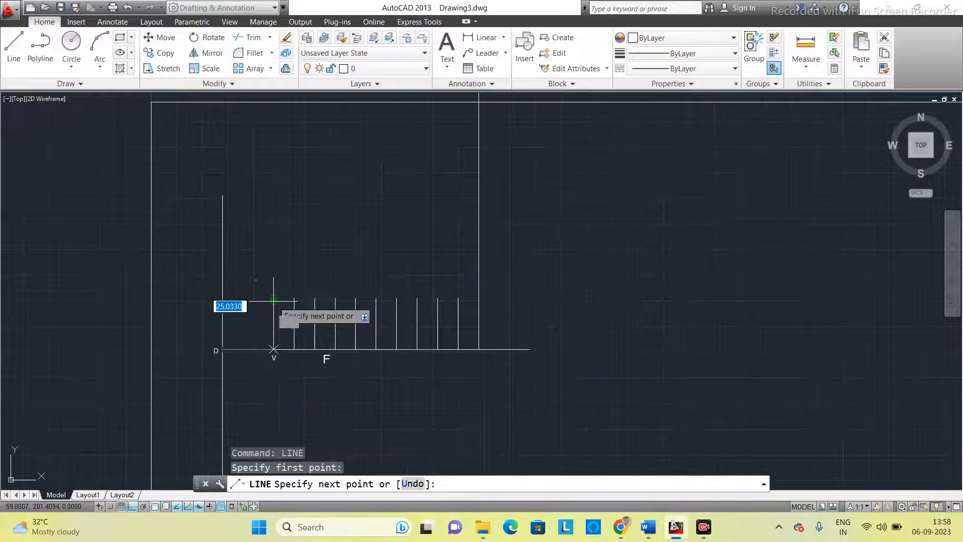
key(F8)
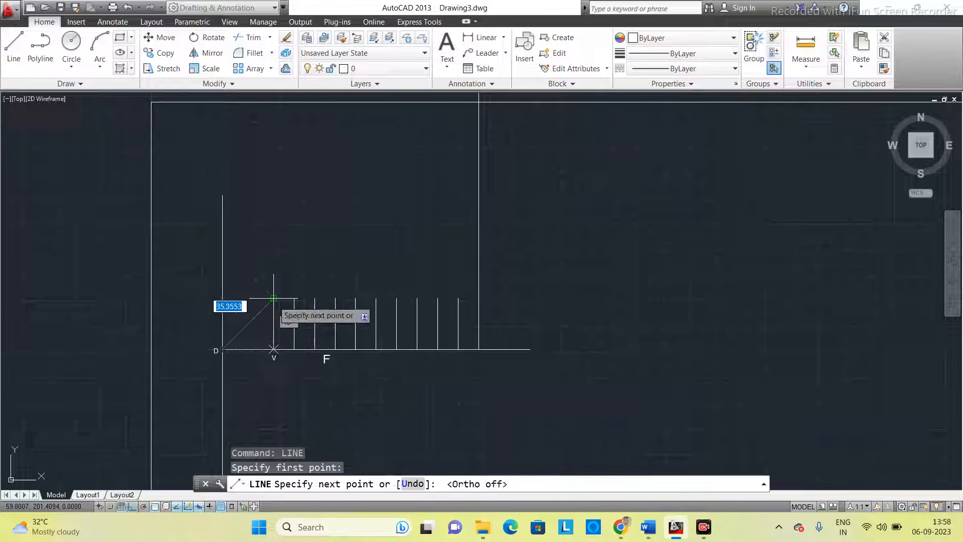
click(273, 297)
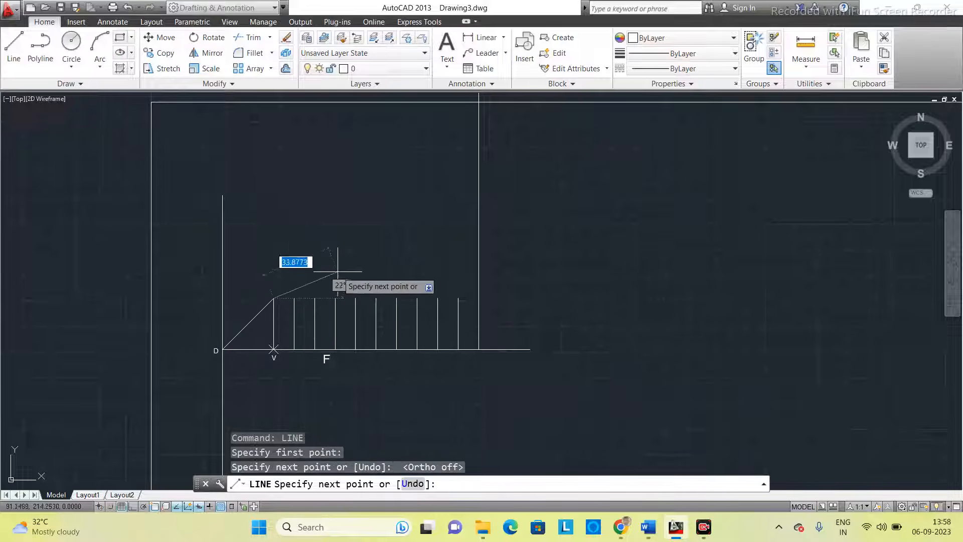
key(Escape)
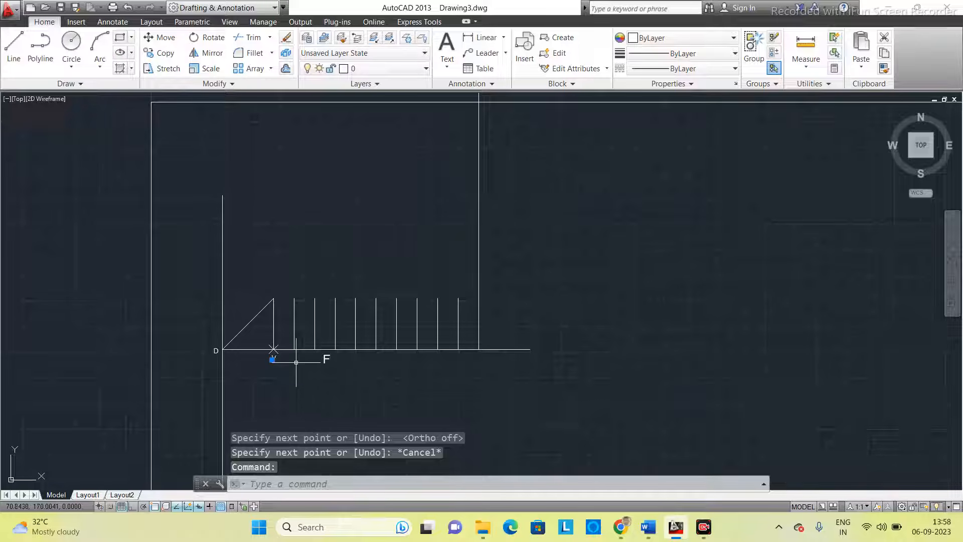
Copy the V label to just above the upper end of the vertical line at V and change its text to P.
key(ctrl+c)
key(ctrl+v)
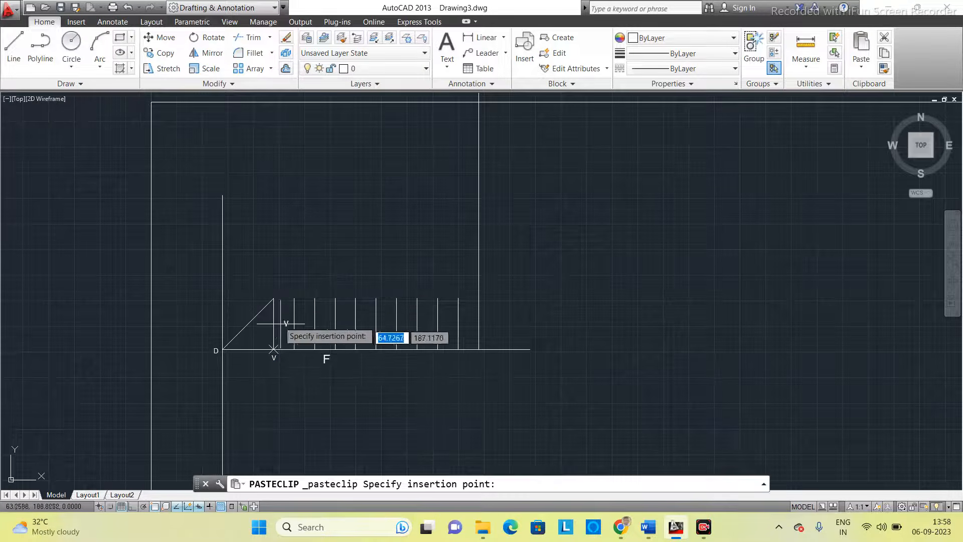
click(268, 291)
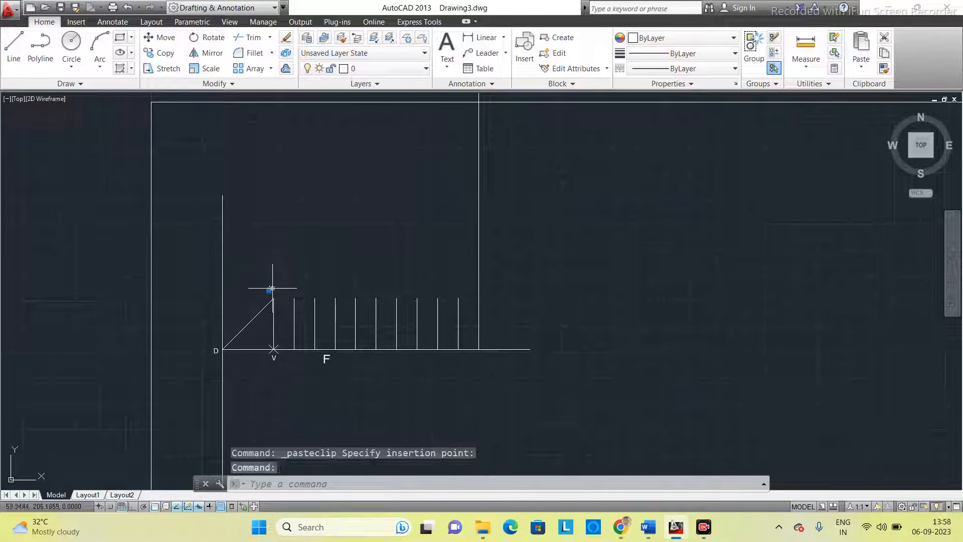
double_click(272, 291)
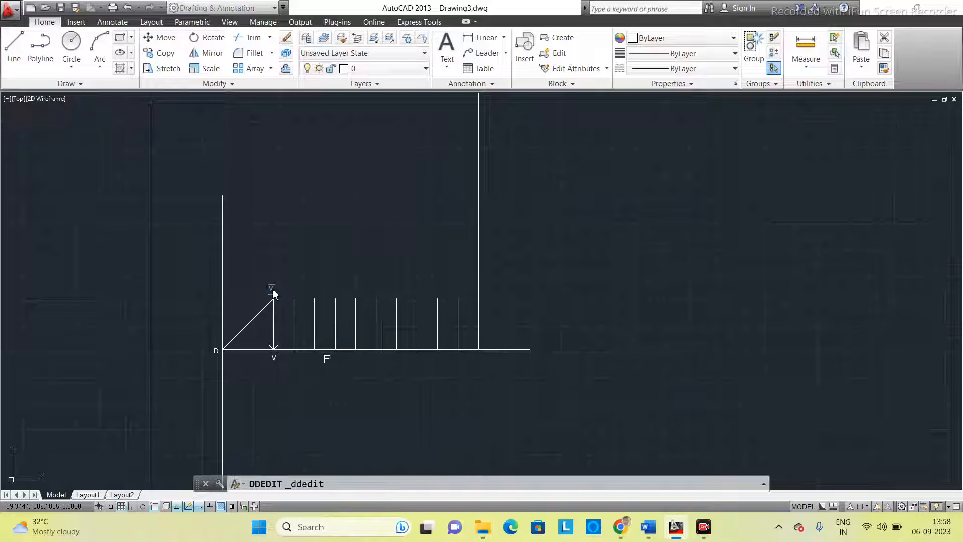
key(Return)
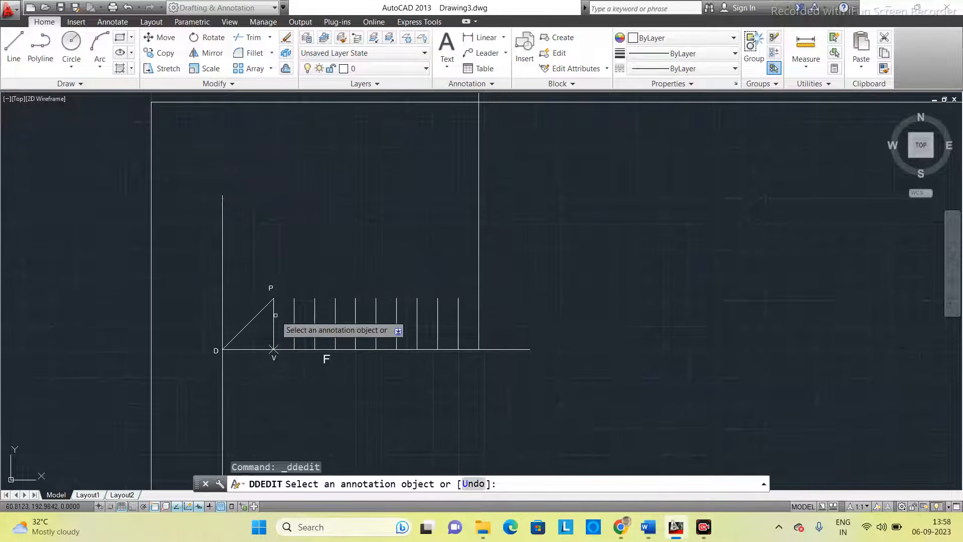
mouse_move(309, 260)
middle_down()
mouse_move(317, 282)
mouse_move(302, 298)
middle_up()
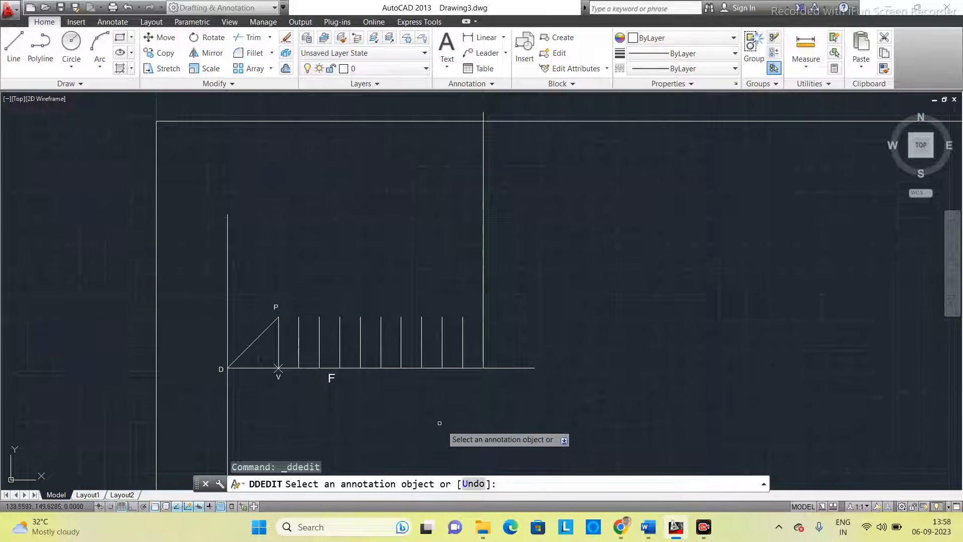
key(Escape)
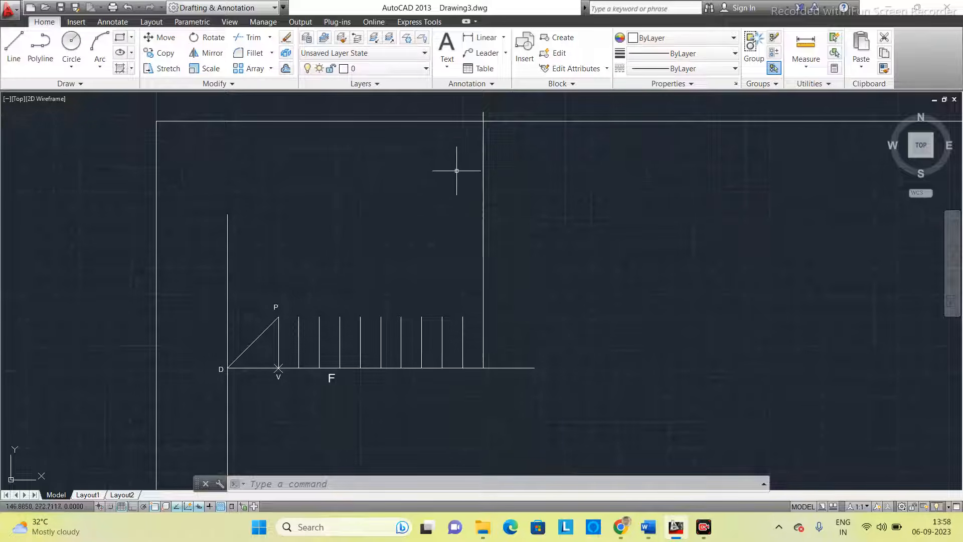
Extend the inclined line from D through P up to the tall vertical line at the last ordinate.
middle_drag(441, 189, 444, 148)
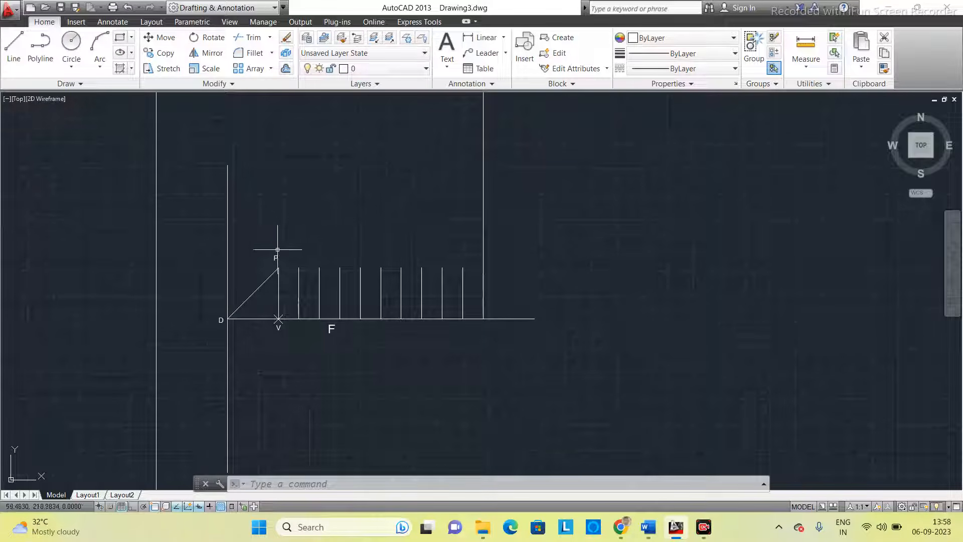
middle_drag(399, 155, 392, 211)
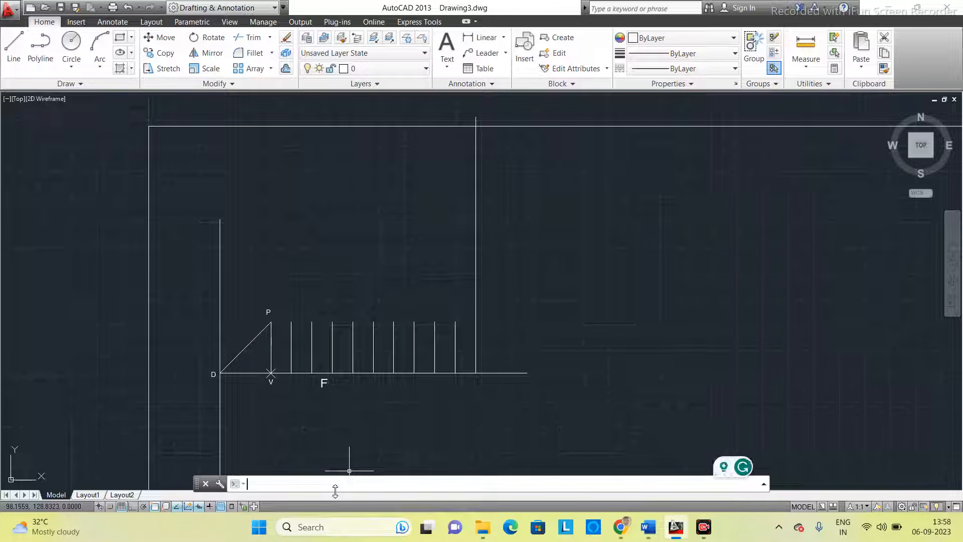
text(end)
key(Return)
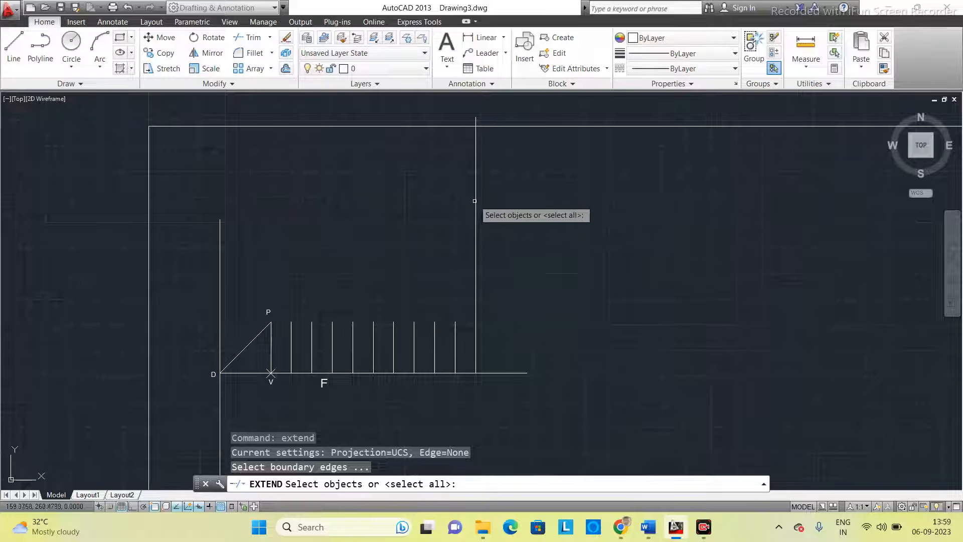
click(475, 200)
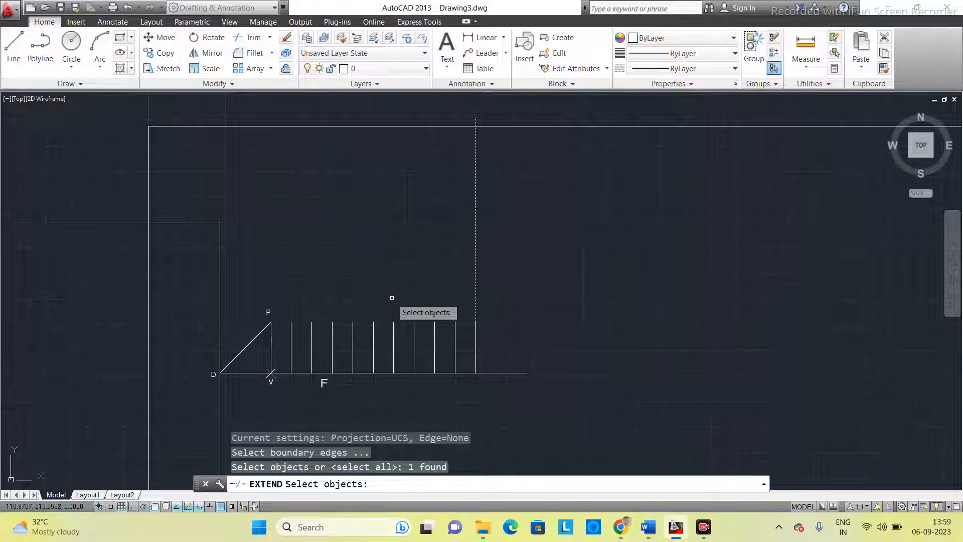
key(Return)
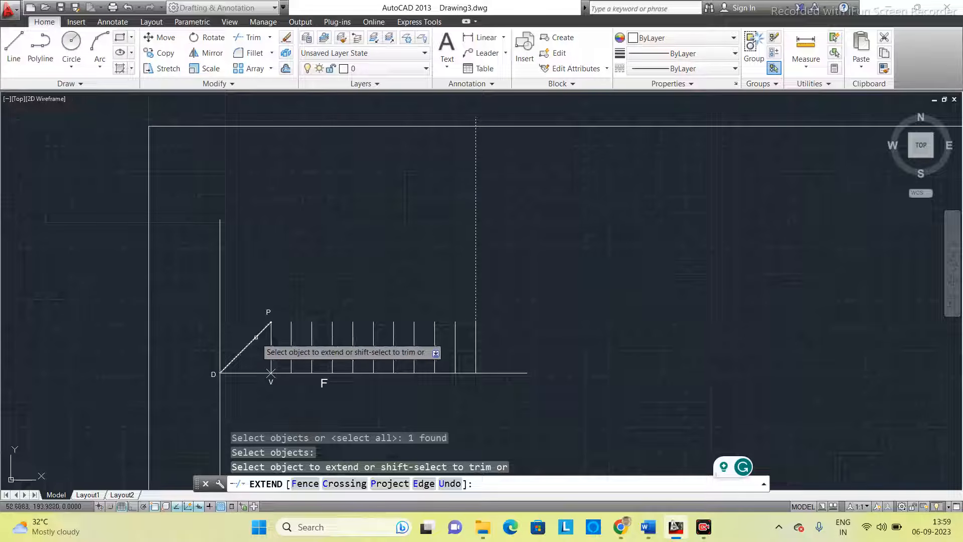
click(258, 333)
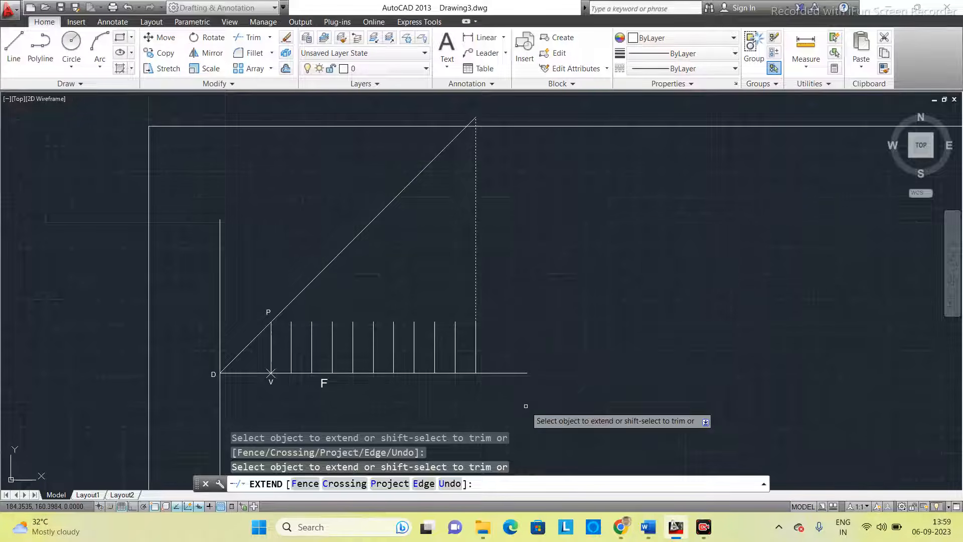
key(Escape)
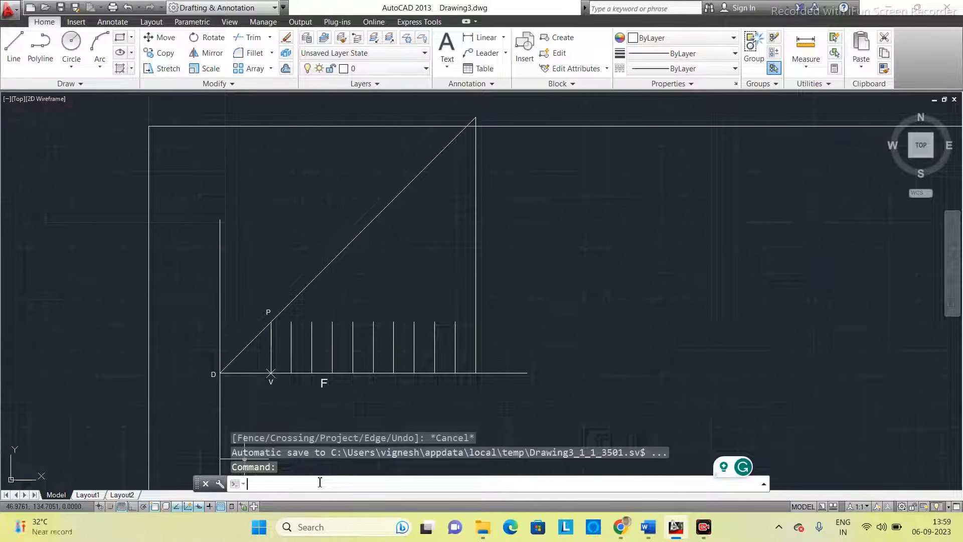
Extend the nine short ordinates between V and the tall vertical line up to the inclined line from D.
text(te)
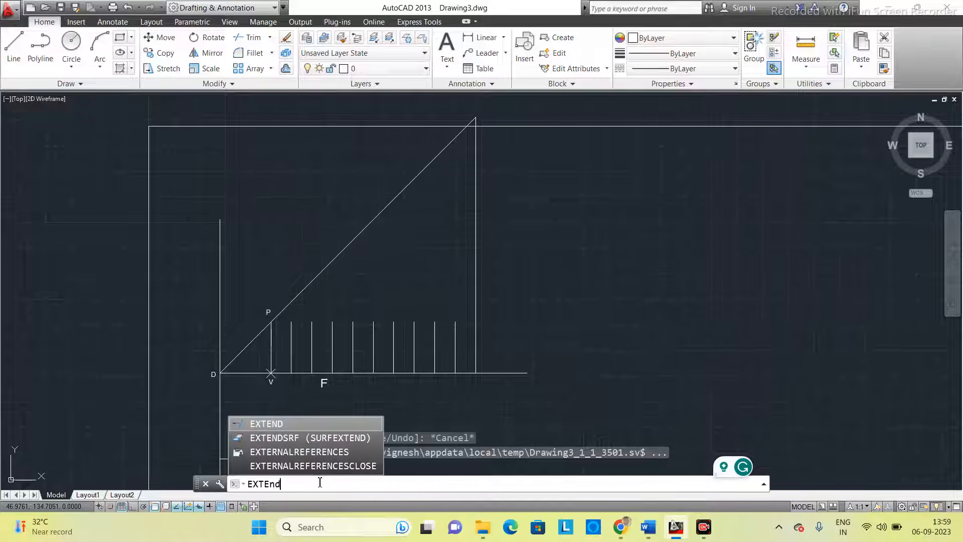
key(Return)
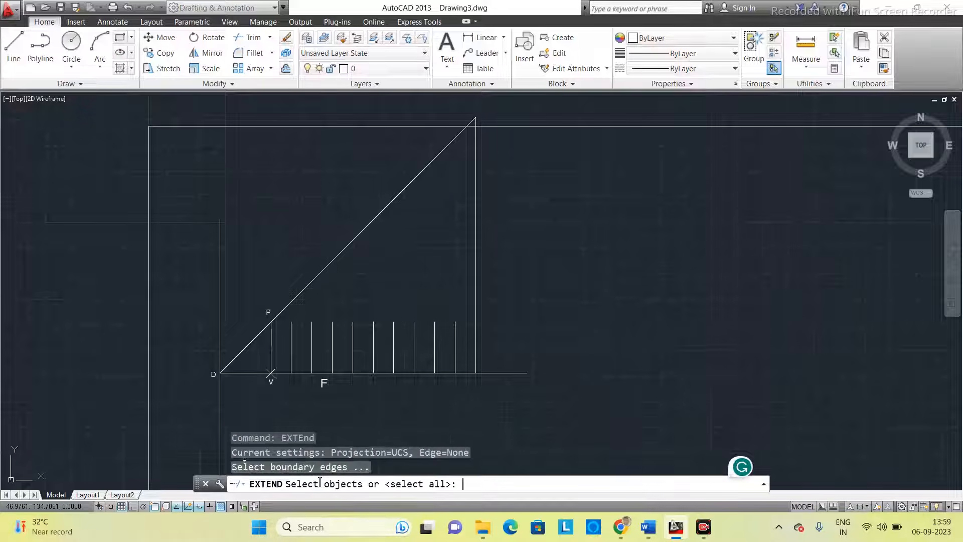
click(341, 251)
key(Return)
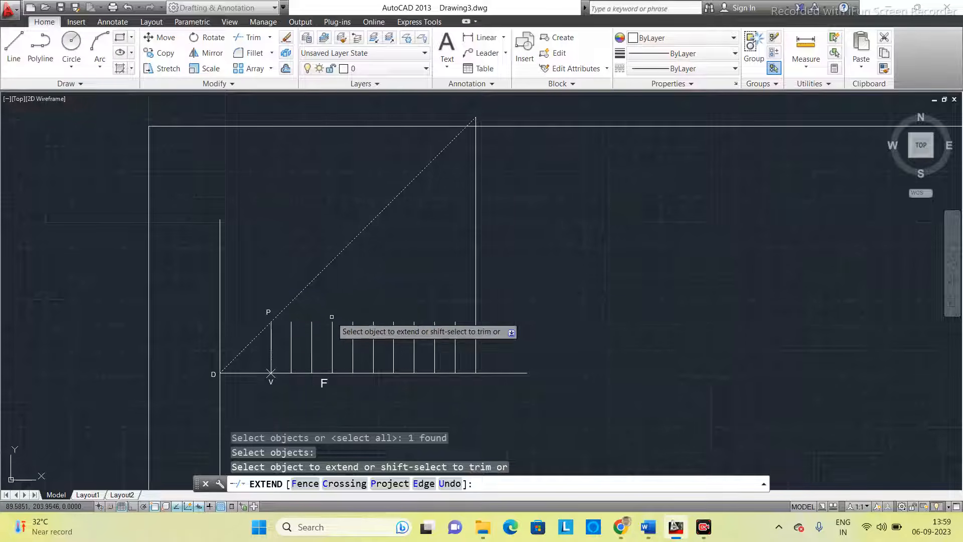
click(291, 334)
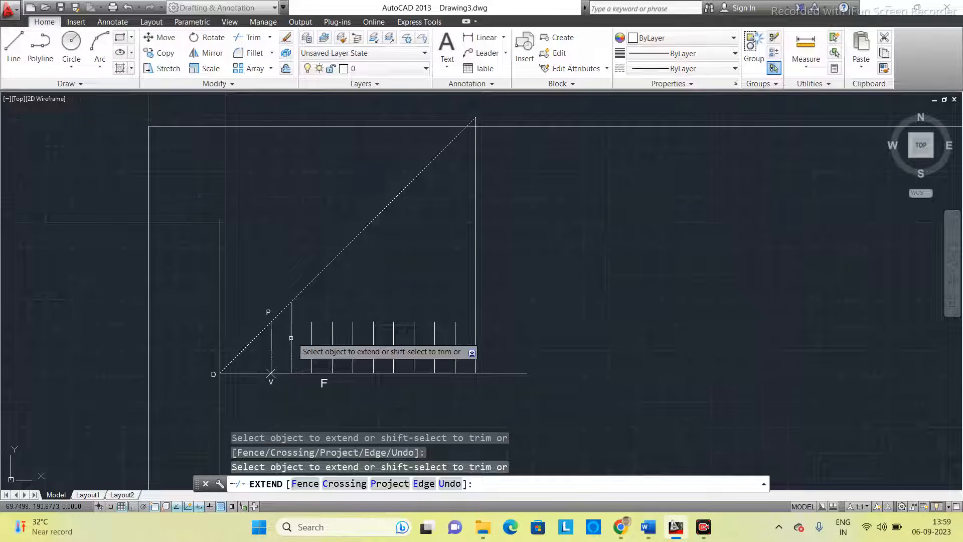
click(312, 332)
click(332, 332)
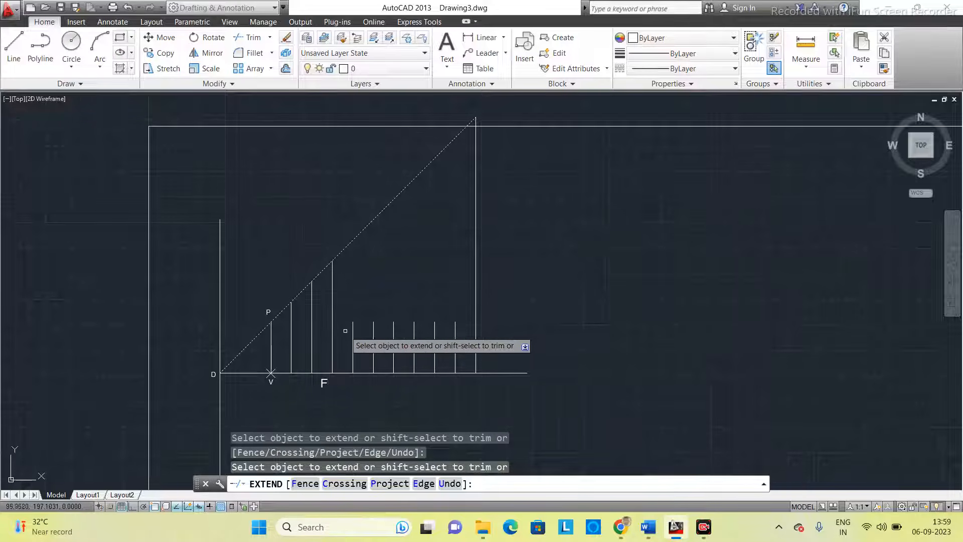
click(352, 329)
click(356, 326)
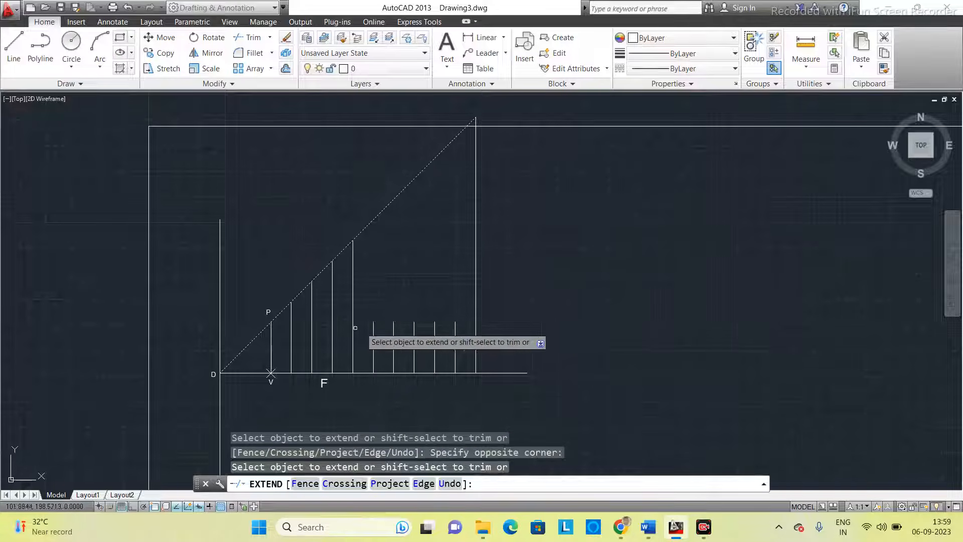
click(375, 326)
click(374, 326)
click(372, 326)
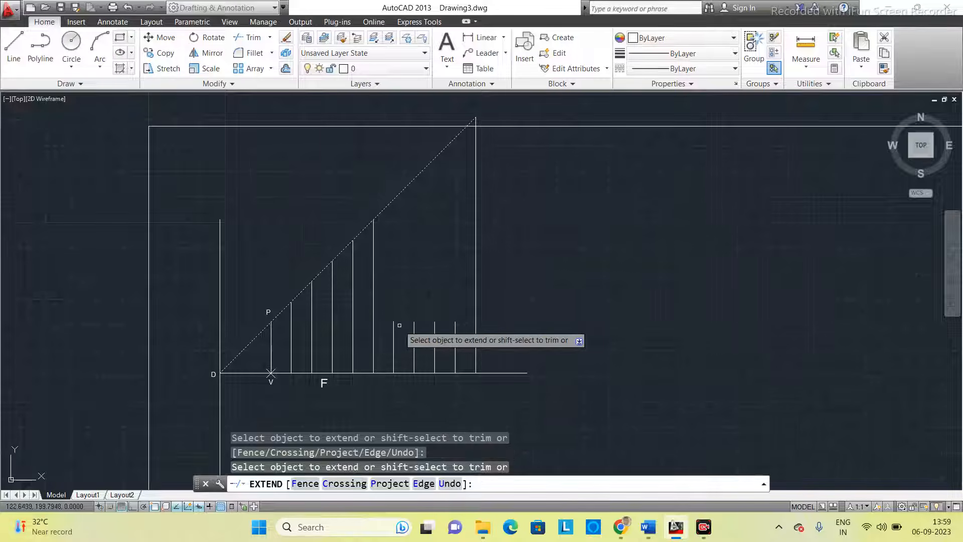
click(393, 325)
click(414, 326)
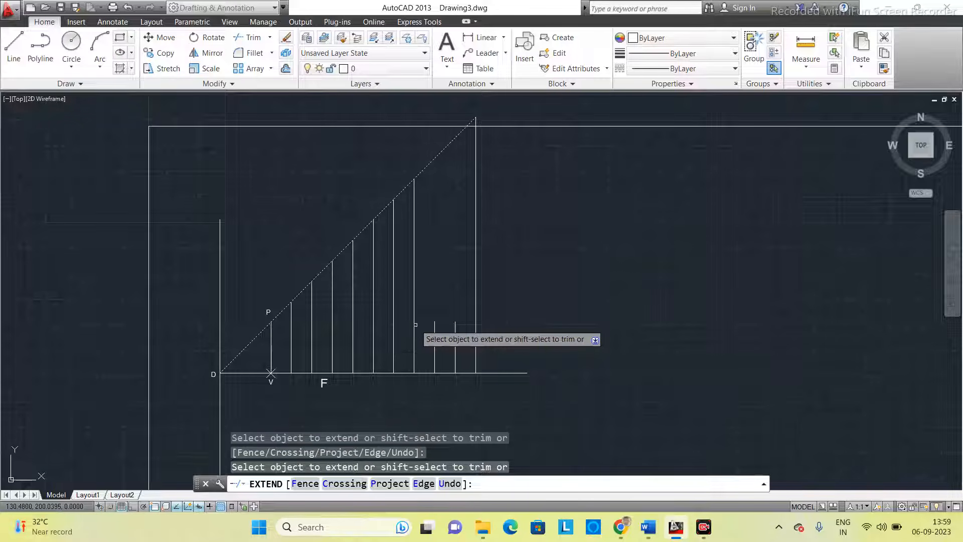
click(435, 326)
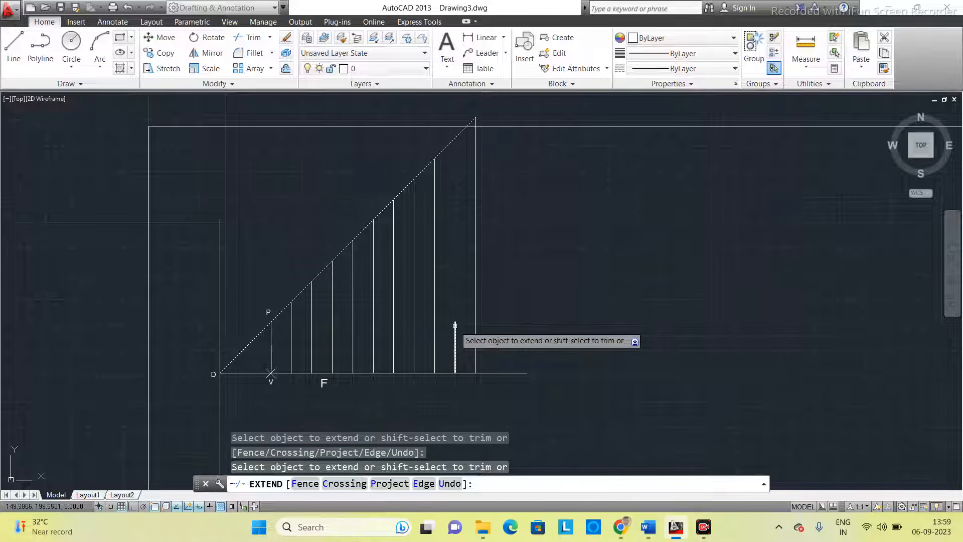
click(455, 325)
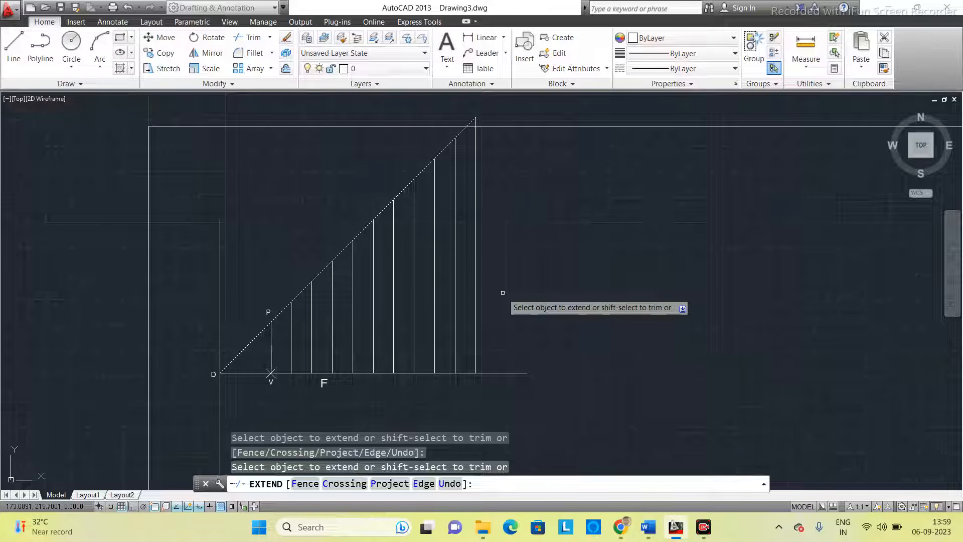
key(Escape)
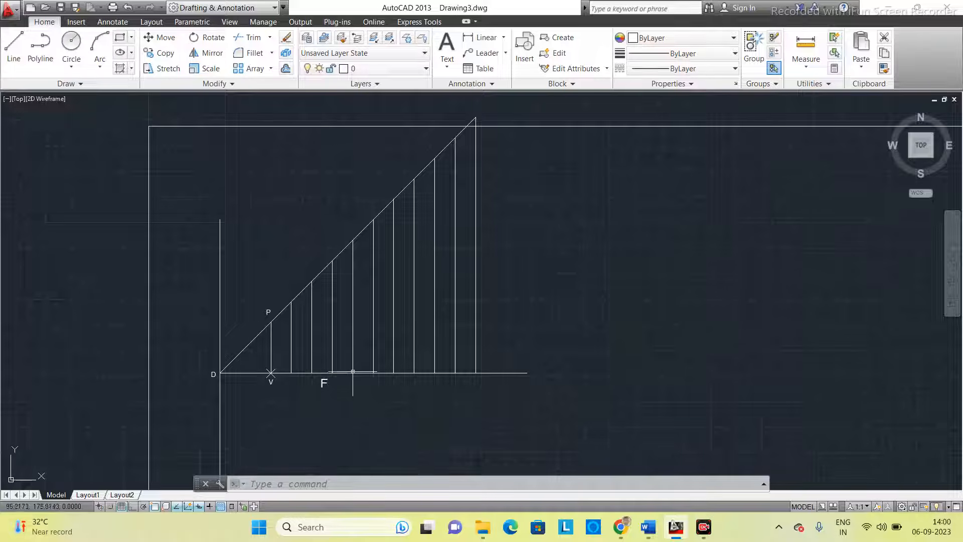
Copy the F label and paste copies just below the axis at the first and second ordinates after V.
click(322, 383)
key(ctrl+c)
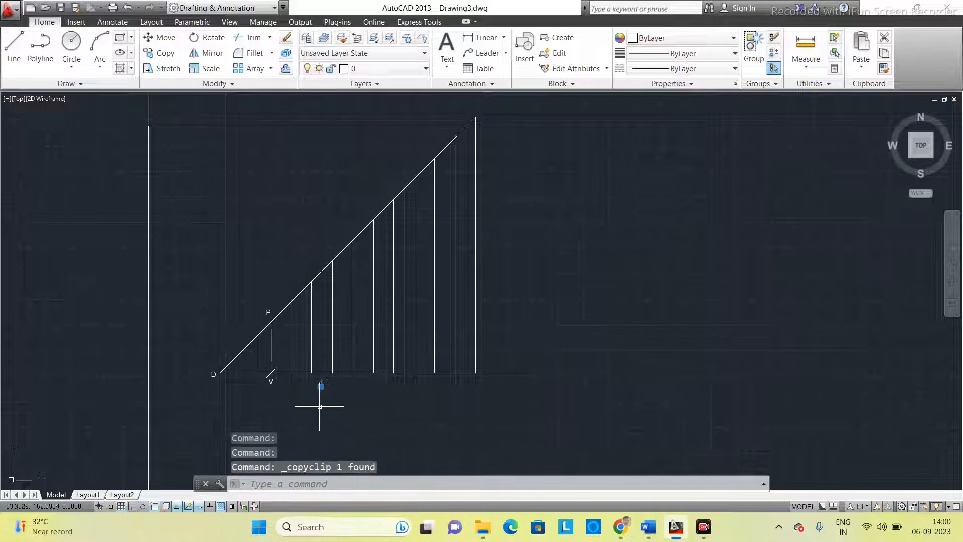
key(ctrl+v)
click(289, 389)
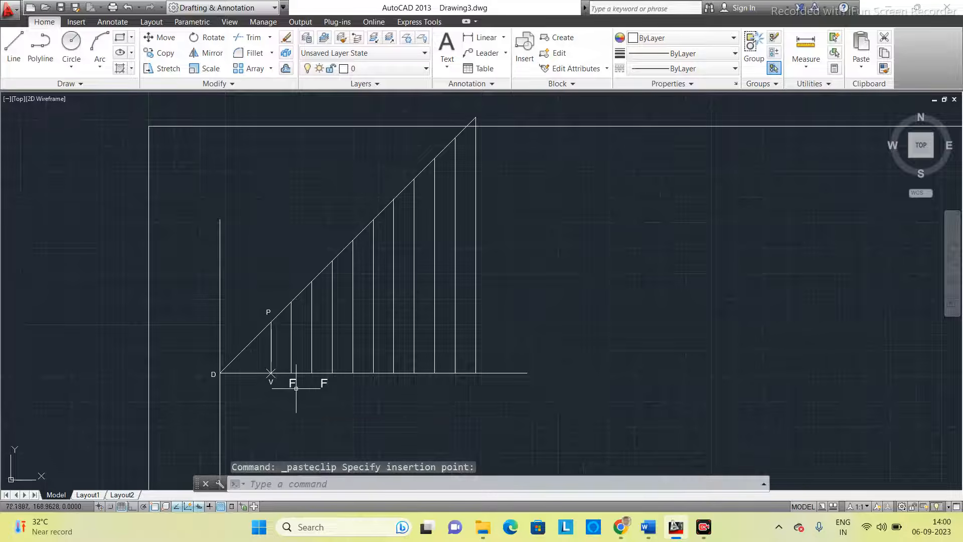
key(ctrl+v)
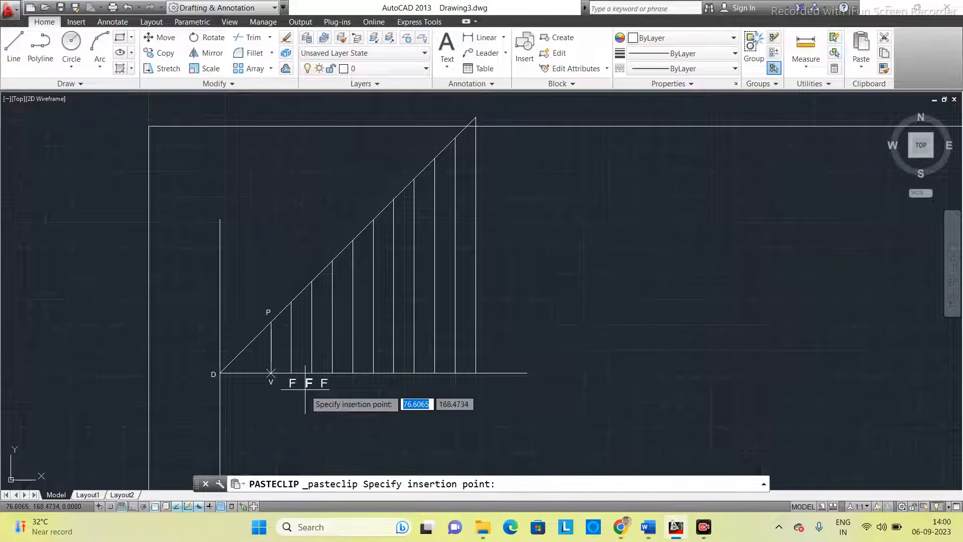
click(325, 386)
key(ctrl+v)
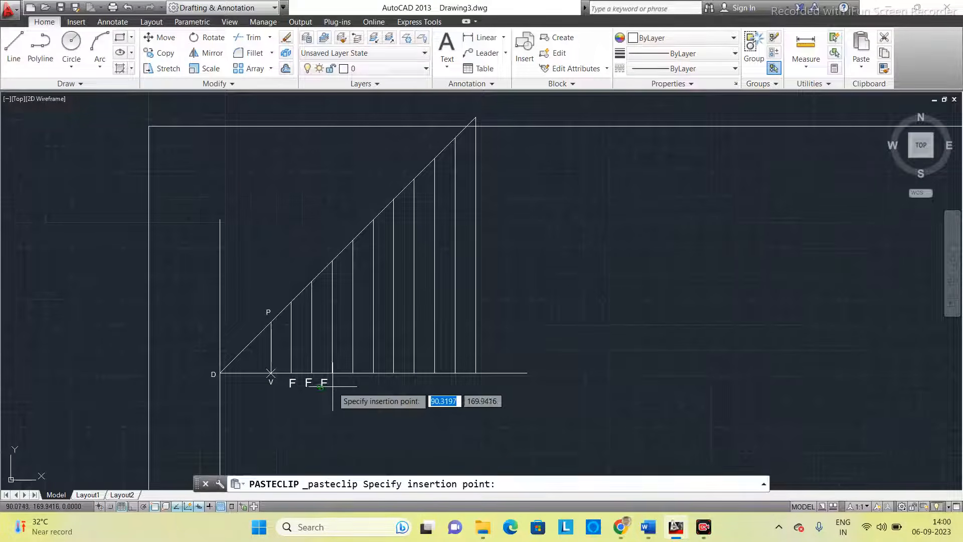
click(332, 387)
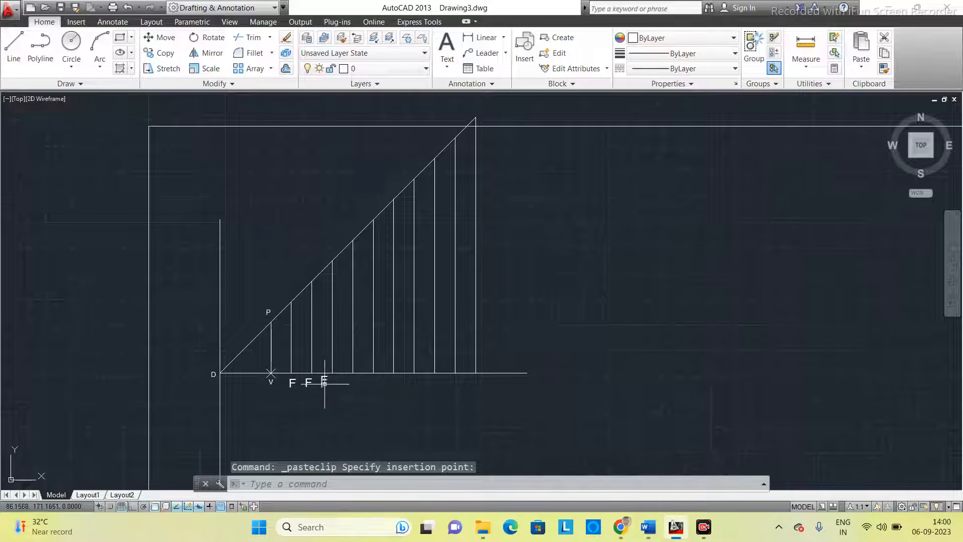
key(ctrl+z)
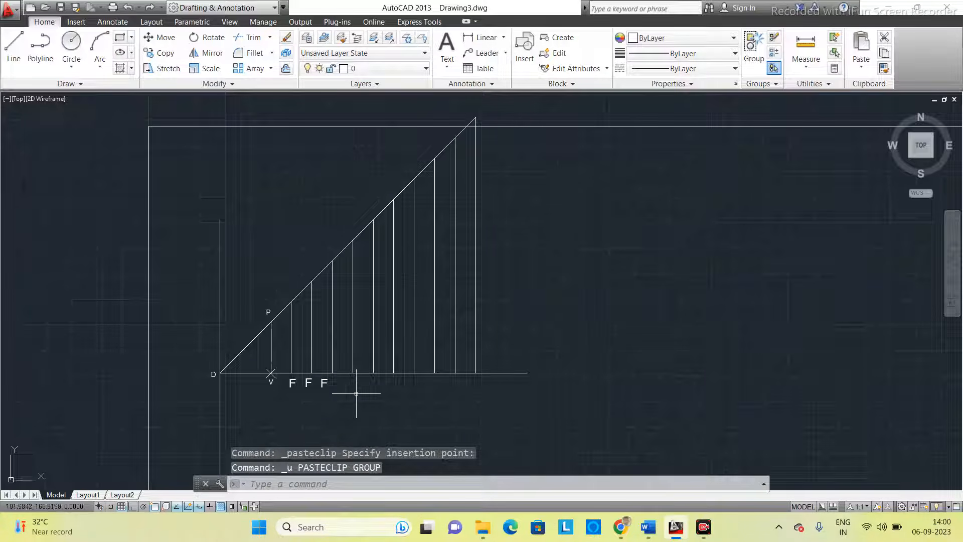
Paste an F label below the fourth ordinate after V and place a point on the axis above the original F label.
key(ctrl+v)
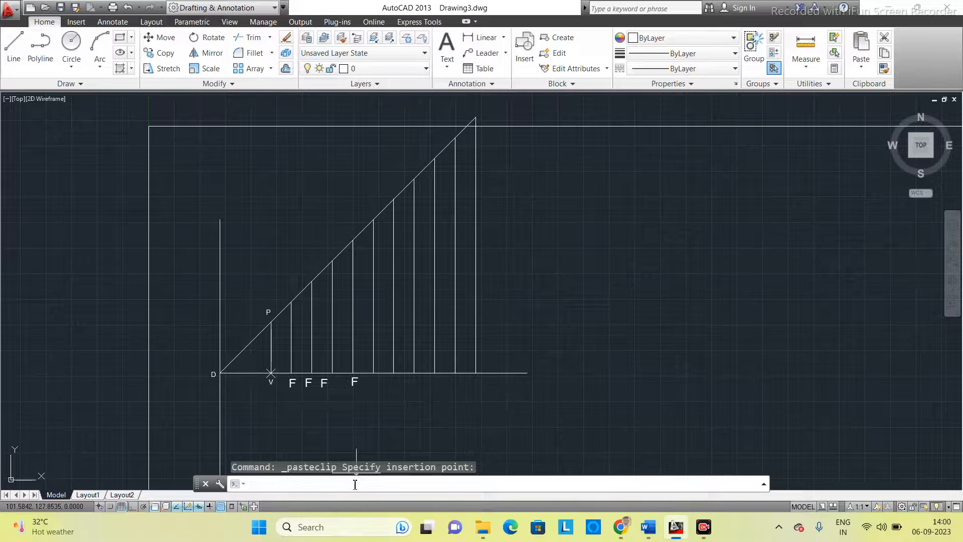
text(po)
key(Return)
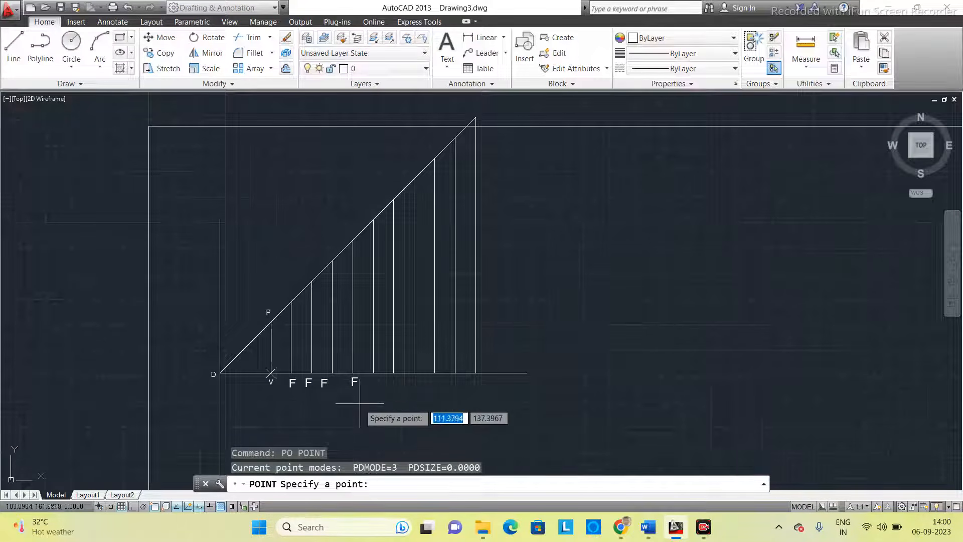
click(321, 374)
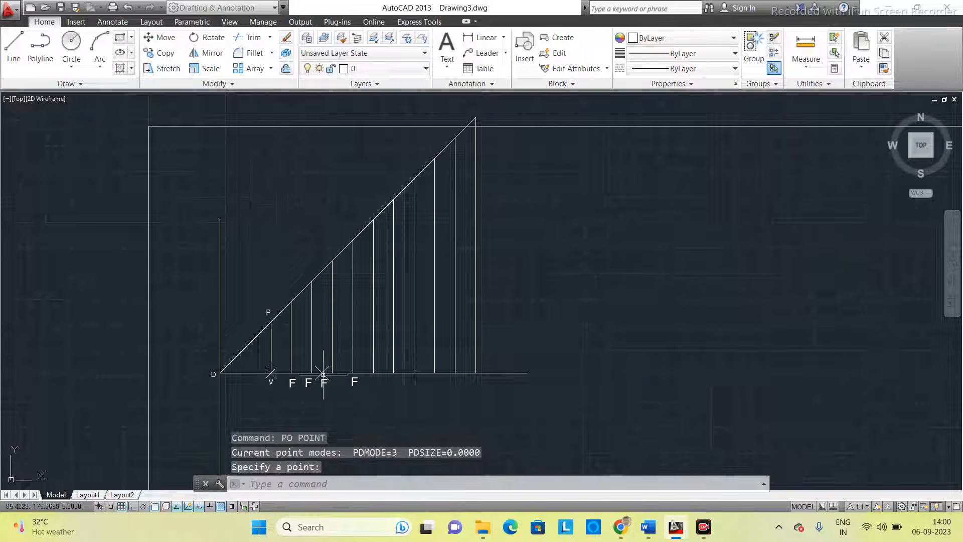
click(354, 384)
click(351, 384)
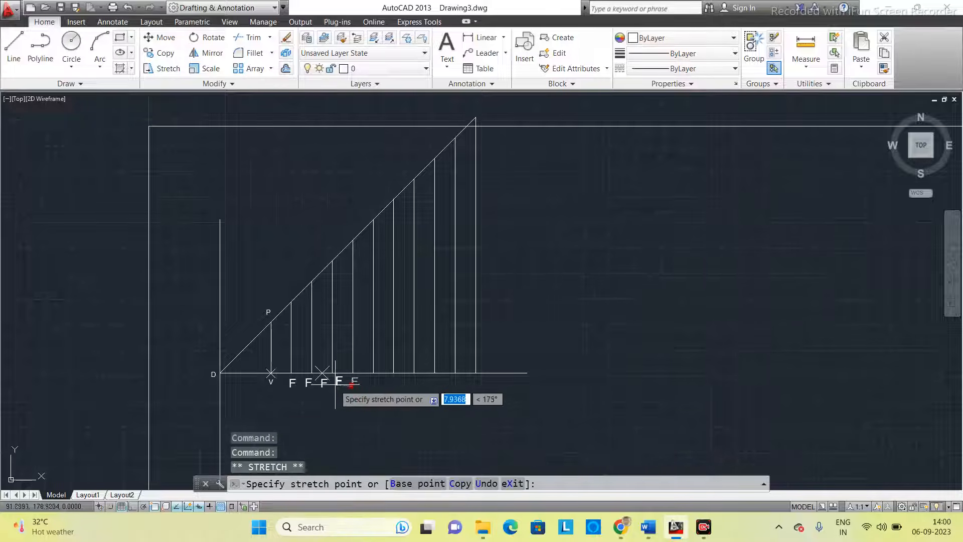
key(ctrl+z)
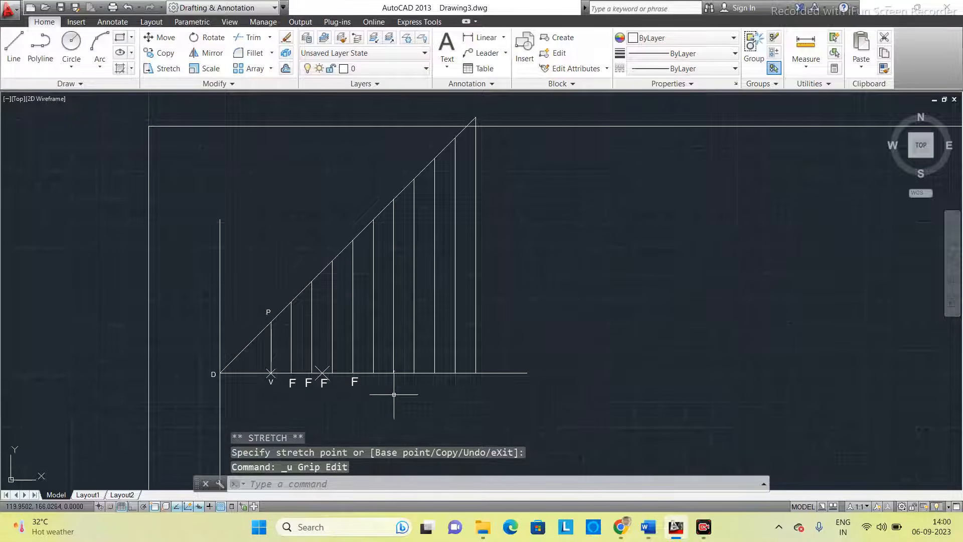
Move the F label from below the fourth ordinate to just below the third ordinate after V.
click(354, 384)
click(351, 384)
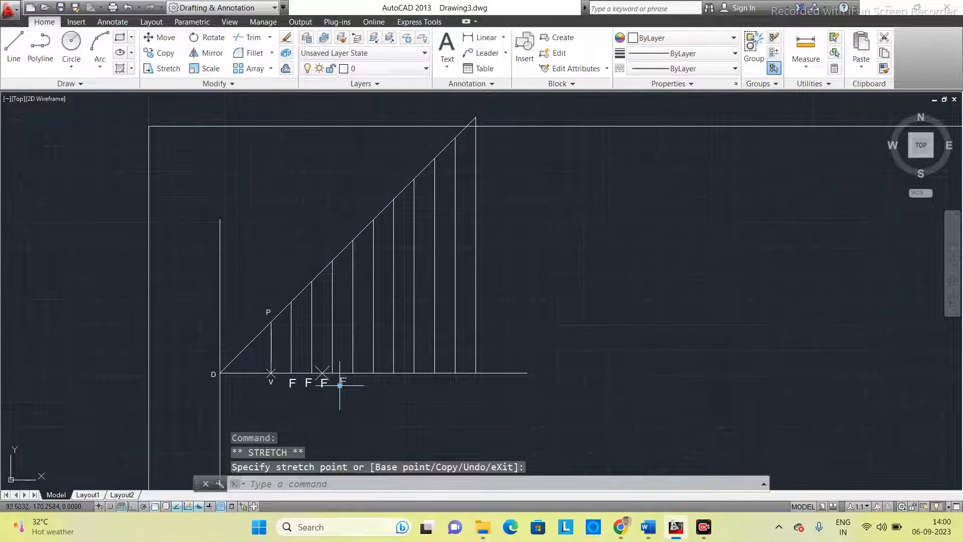
scroll(338, 389, up, 6)
click(356, 373)
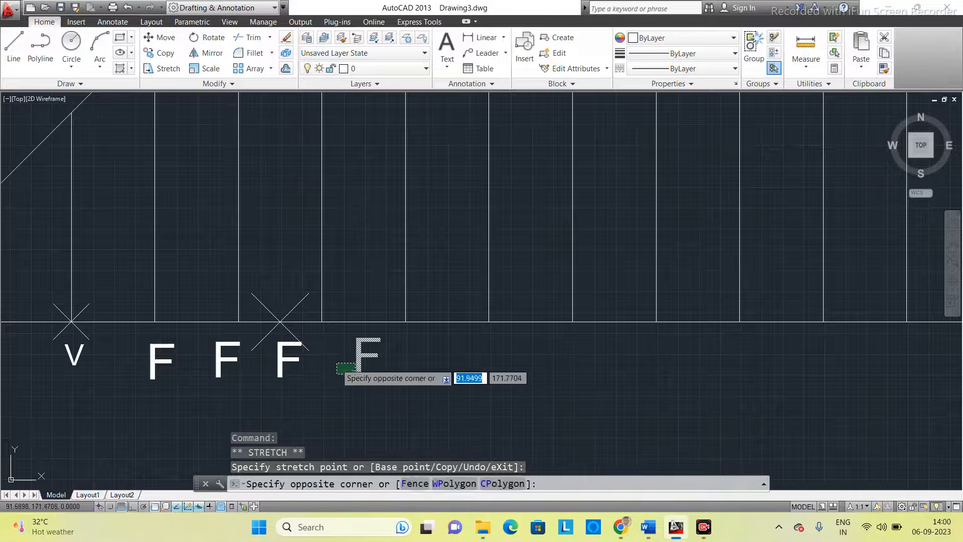
click(352, 373)
click(353, 373)
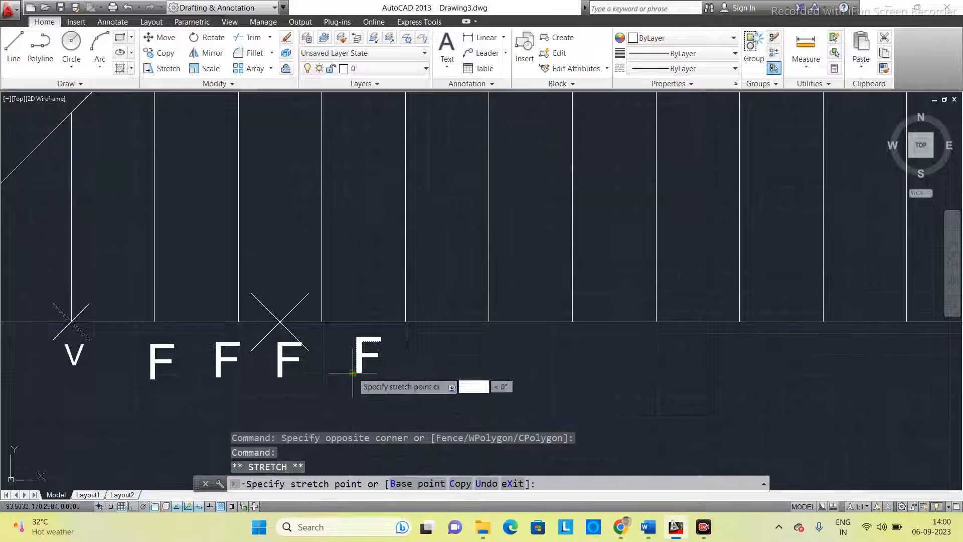
click(322, 365)
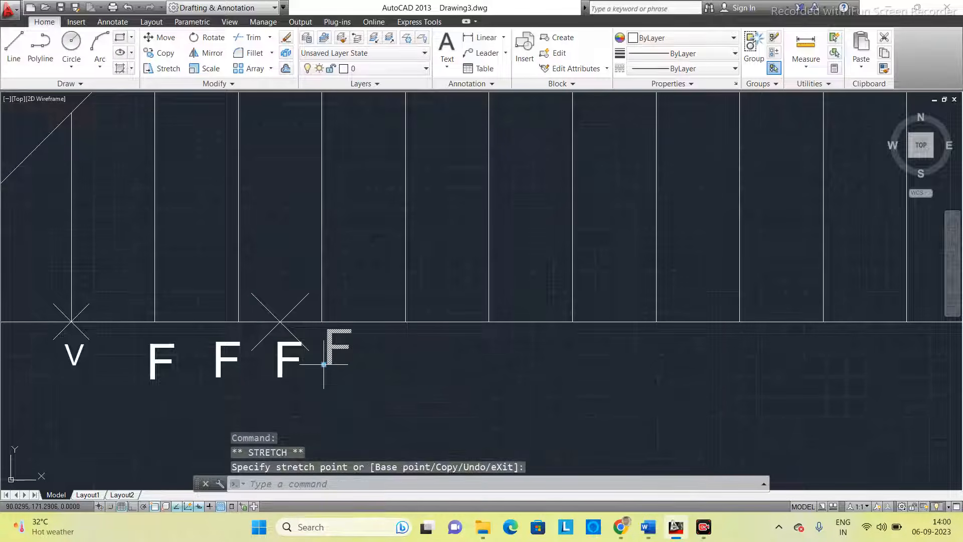
Copy the F label under the third ordinate to below each of the remaining seven ordinates along the axis.
key(ctrl+c)
key(ctrl+v)
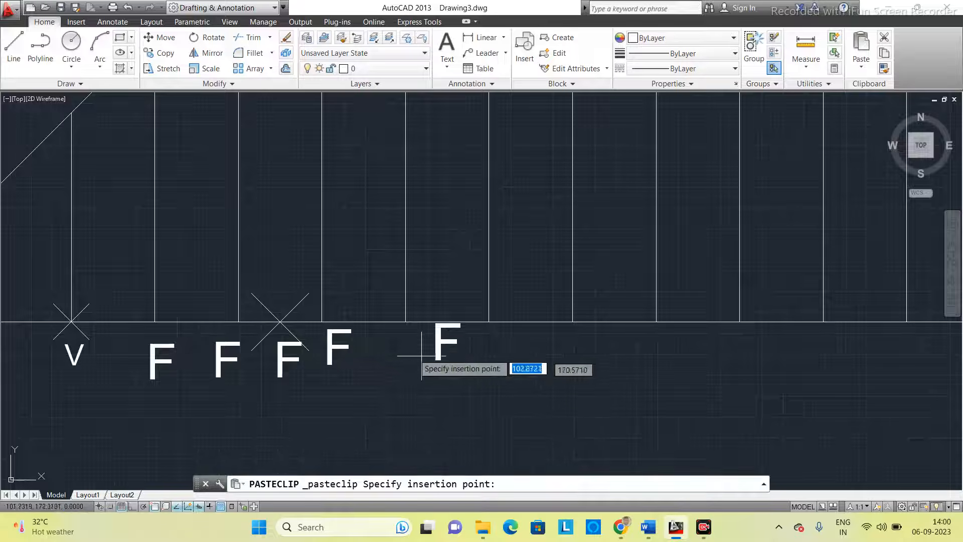
click(398, 380)
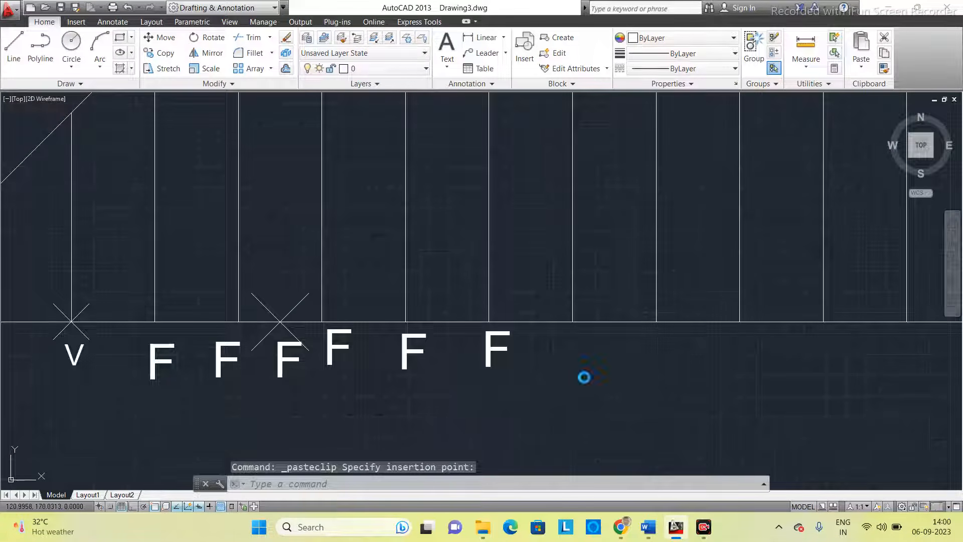
click(564, 376)
key(ctrl+v)
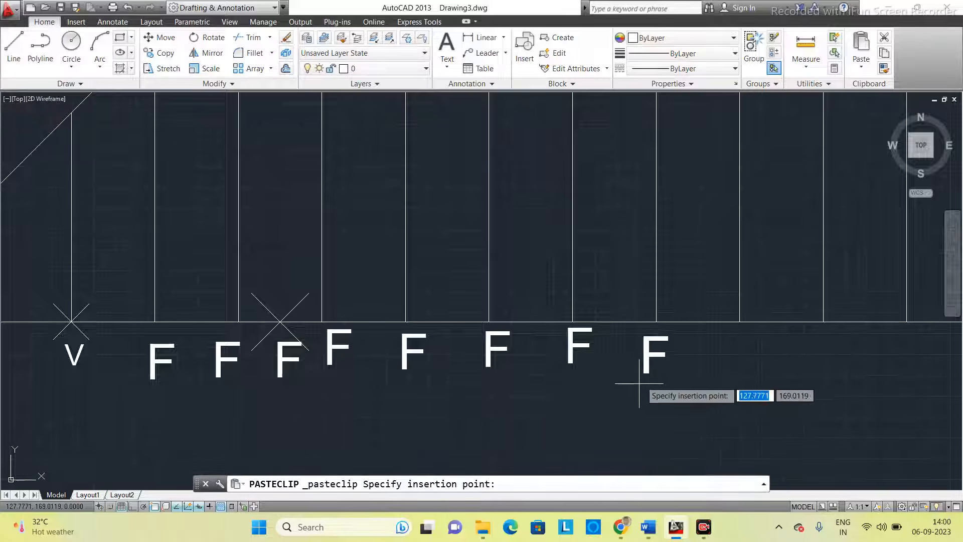
click(650, 379)
key(ctrl+v)
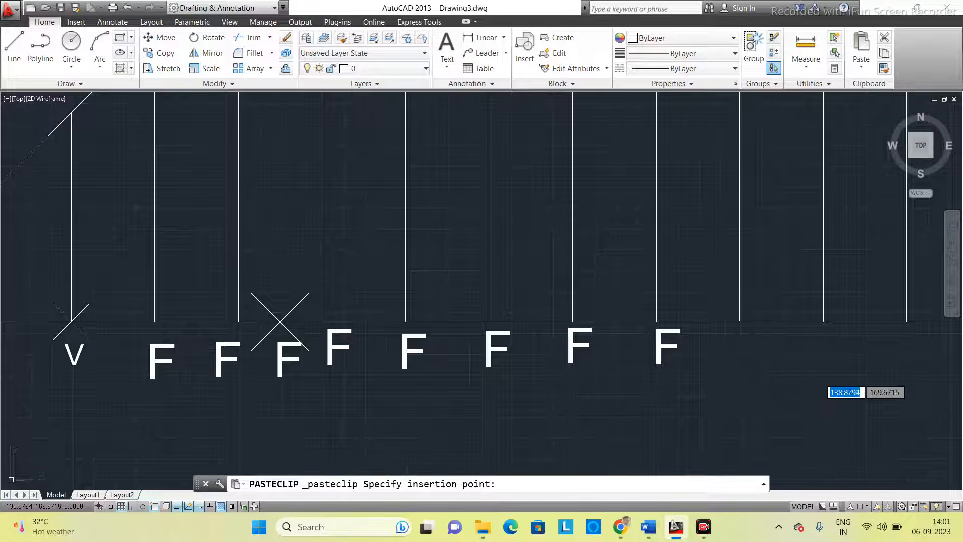
click(732, 378)
scroll(782, 382, down, 5)
key(ctrl+v)
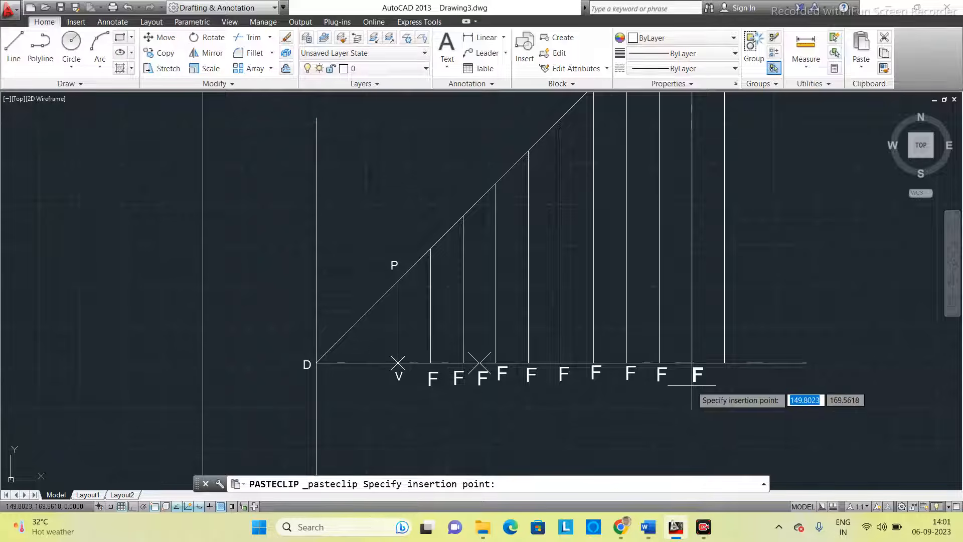
click(691, 385)
key(ctrl+v)
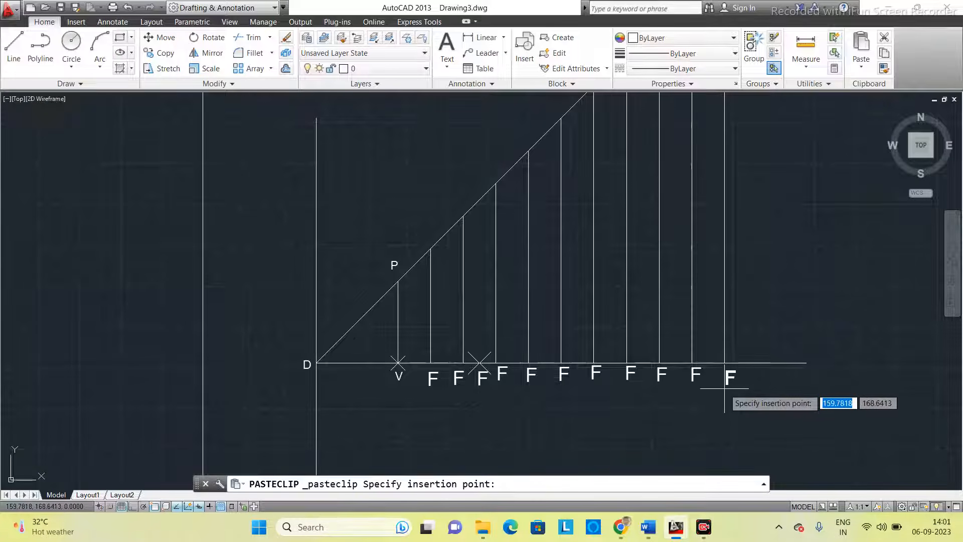
click(727, 387)
Paste copies of the F label just above the upper ends of the ordinates beyond P, along the inclined line.
middle_drag(511, 298, 480, 362)
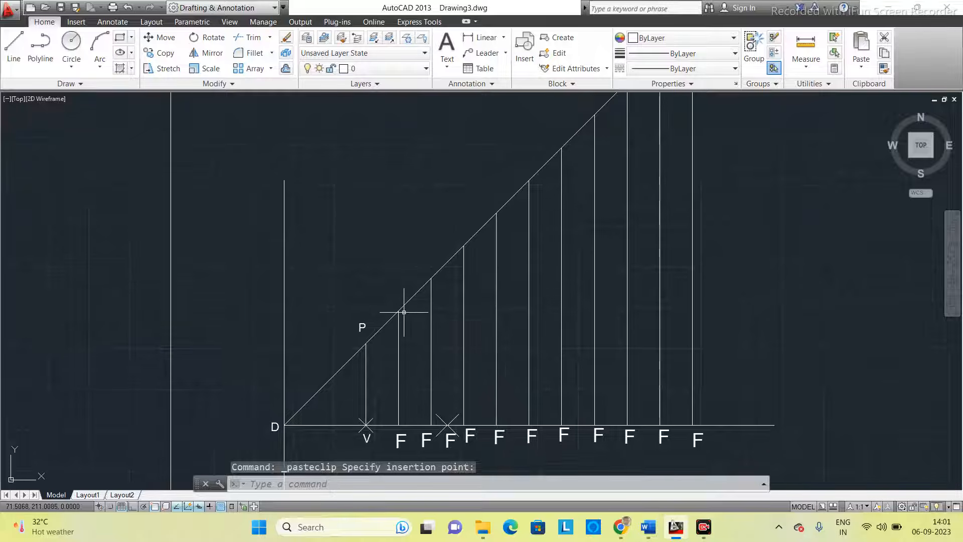
key(ctrl+v)
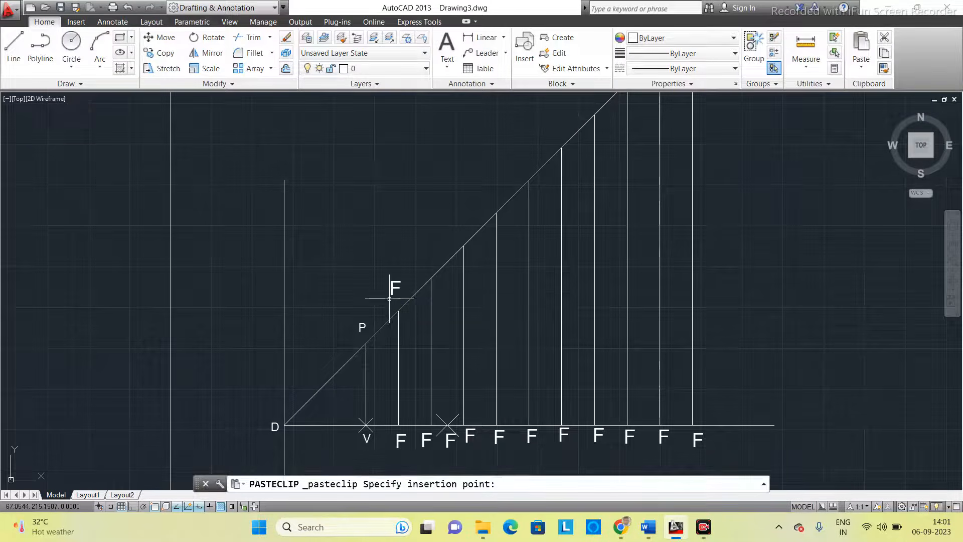
click(399, 311)
key(ctrl+v)
click(425, 267)
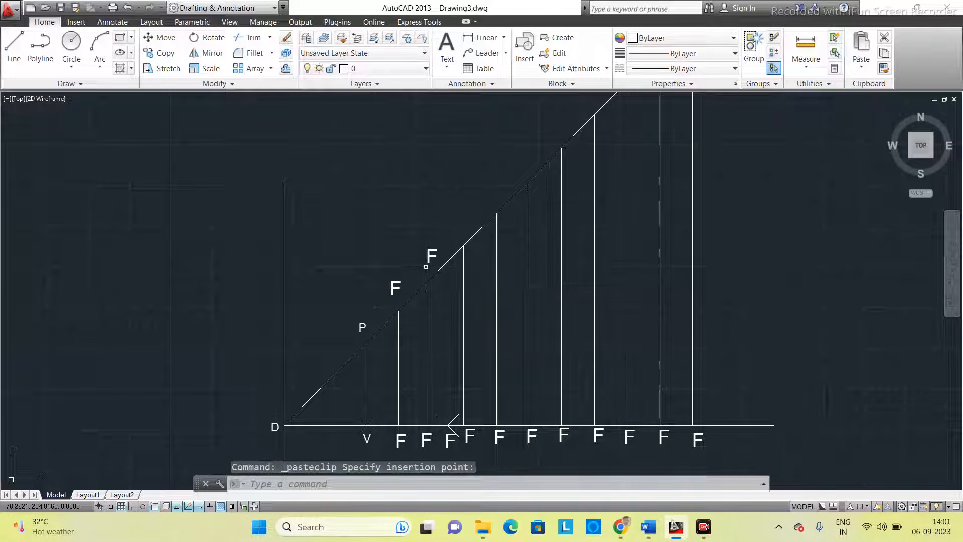
key(ctrl+v)
click(457, 237)
key(ctrl+v)
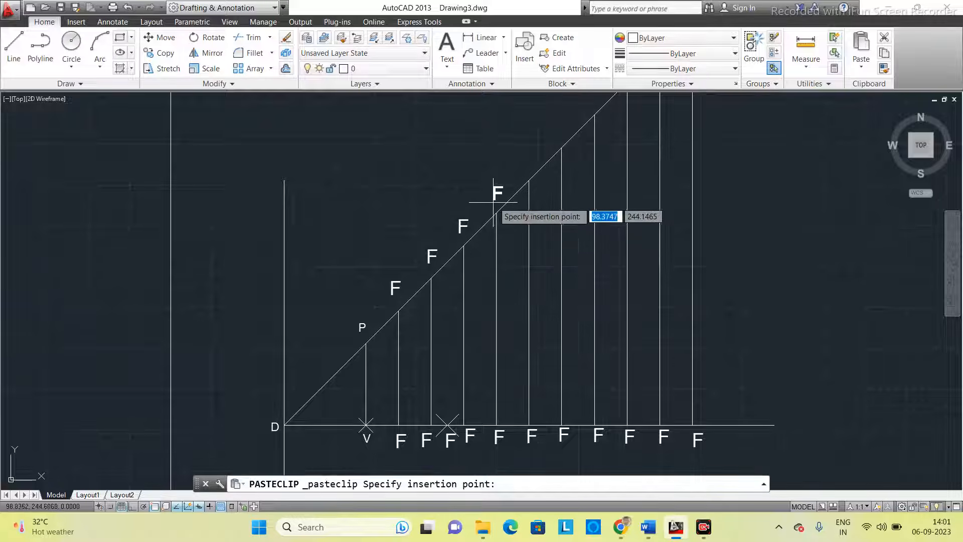
click(494, 200)
key(ctrl+v)
click(526, 167)
key(ctrl+v)
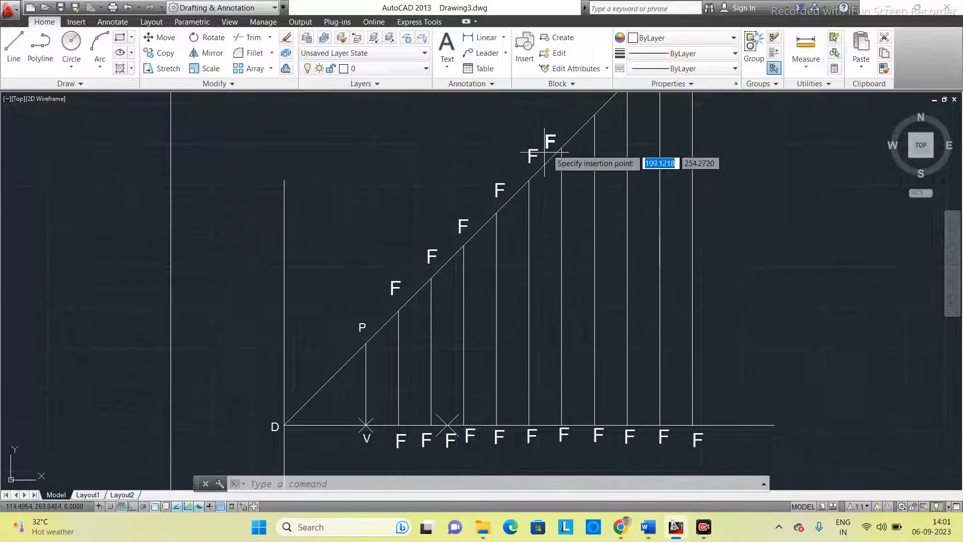
middle_drag(543, 151, 526, 185)
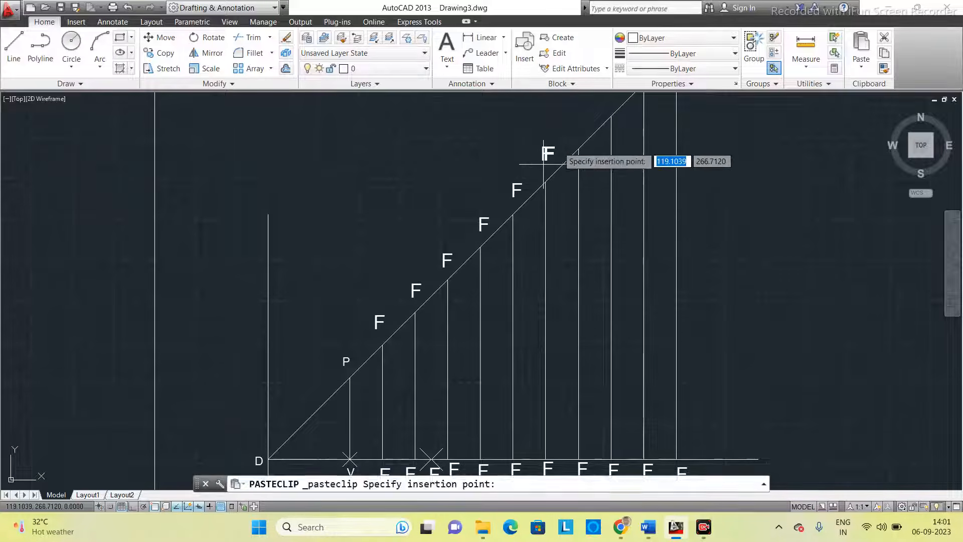
click(572, 133)
key(ctrl+v)
middle_drag(602, 150, 592, 193)
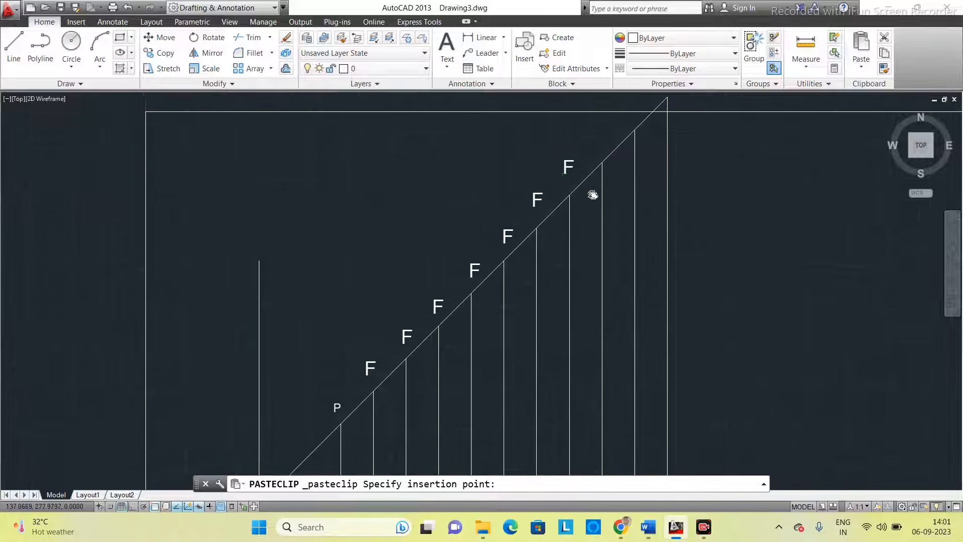
key(ctrl+v)
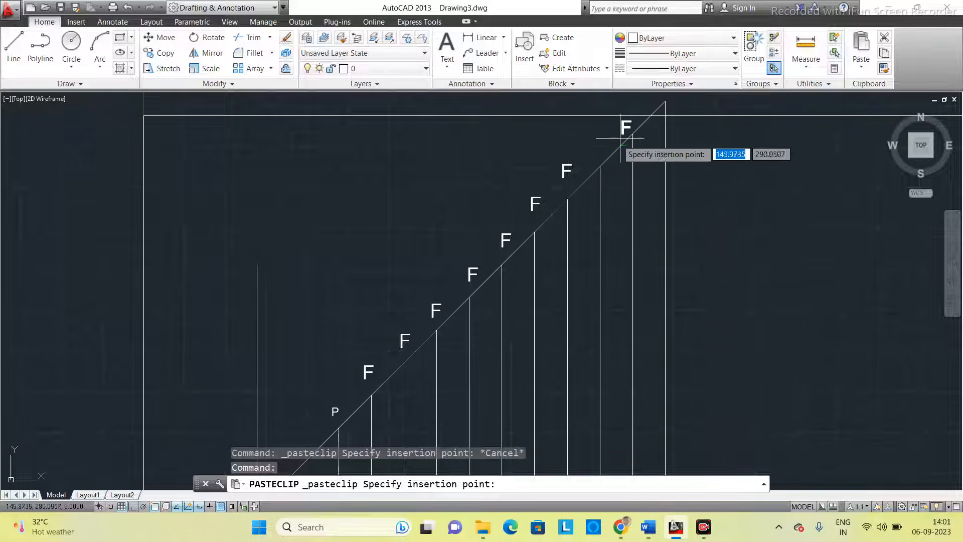
click(593, 150)
key(ctrl+v)
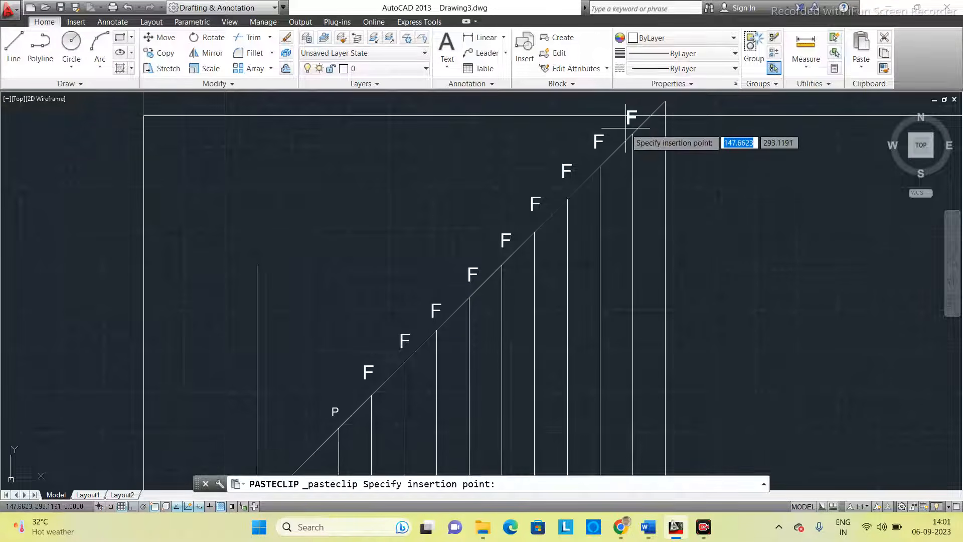
click(623, 132)
Change the F labels at the first ordinate after V to 1 below the axis and 1' above the inclined line.
scroll(624, 241, down, 1)
scroll(617, 285, up, 2)
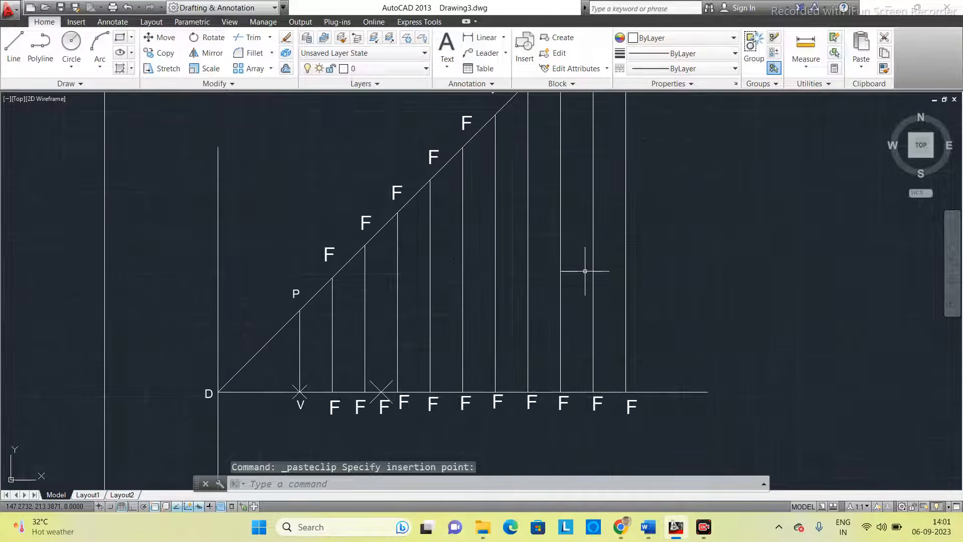
scroll(585, 271, down, 1)
scroll(459, 345, up, 1)
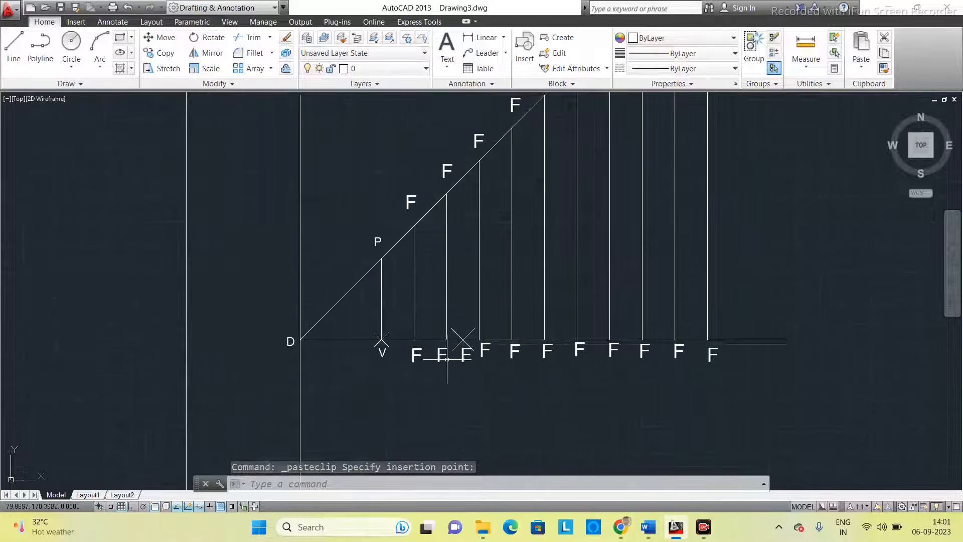
click(415, 352)
double_click(416, 356)
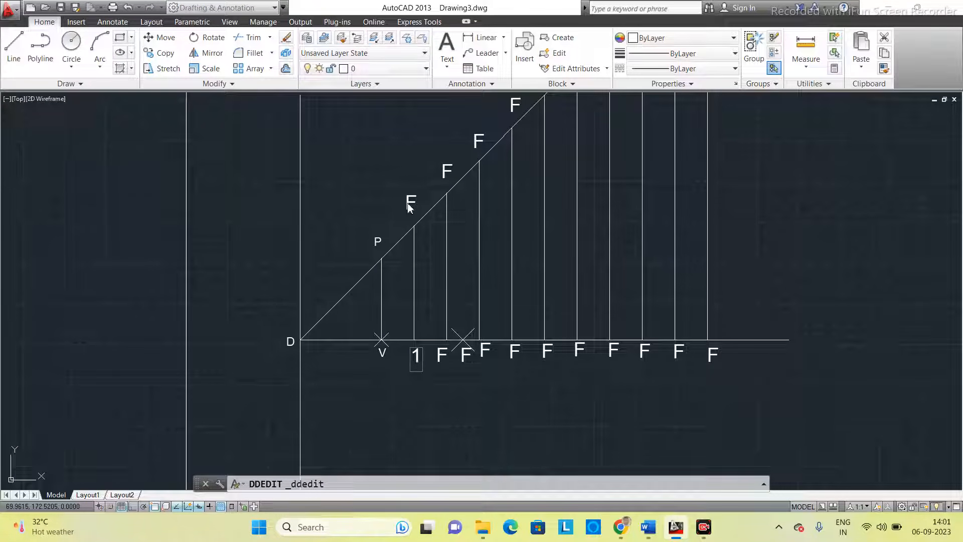
key(Return)
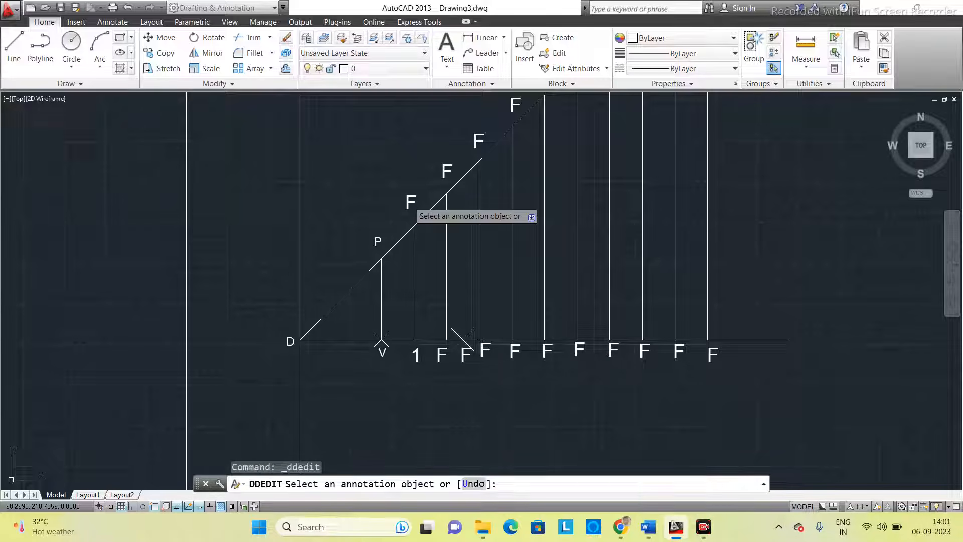
click(409, 203)
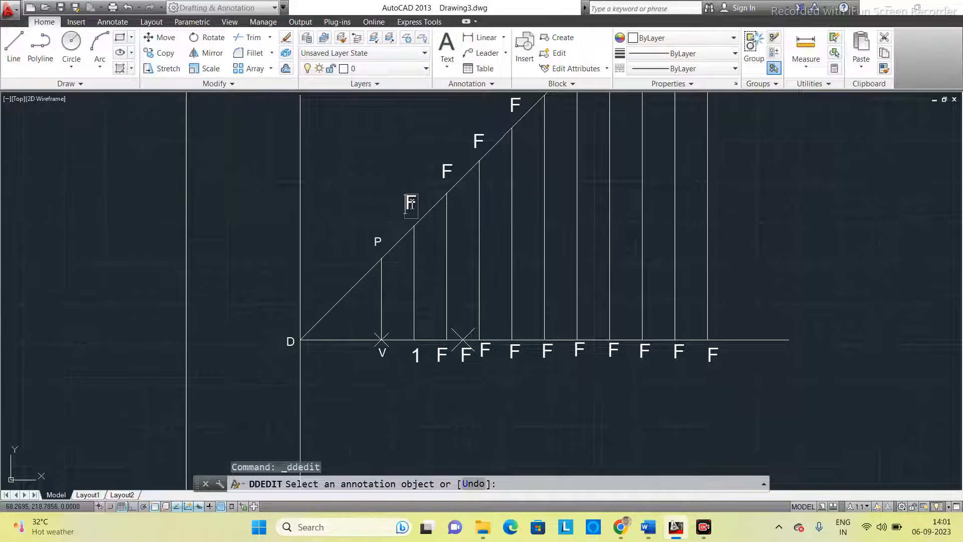
key(BackSpace)
text(1)
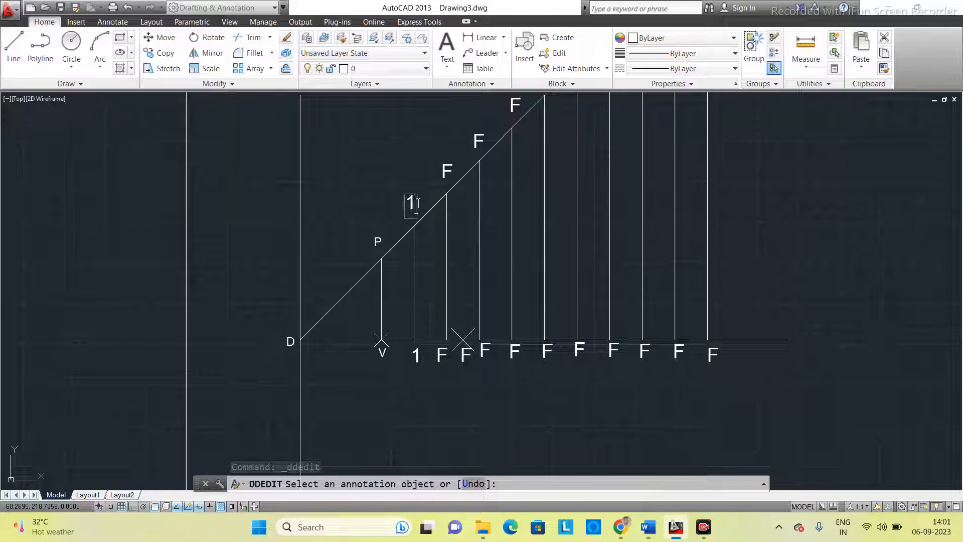
key(Return)
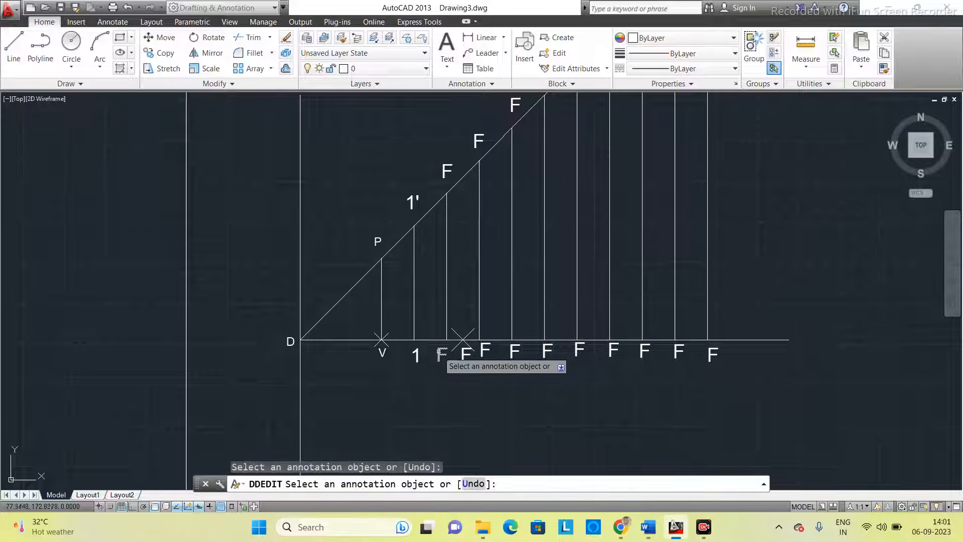
Relabel the F texts below the second to fifth ordinates after V as 2, 3, 4 and 5, skipping the focus label F.
click(440, 355)
text(2)
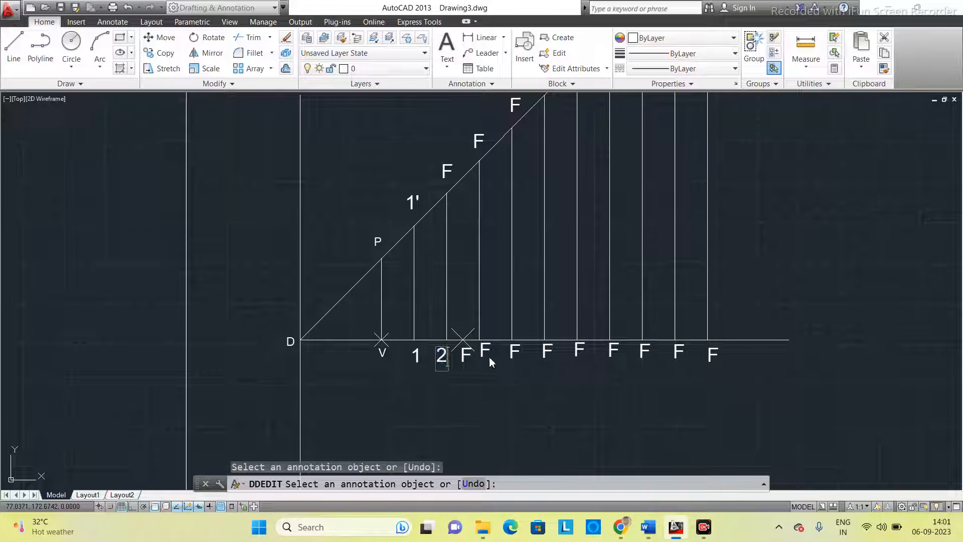
key(Return)
click(484, 350)
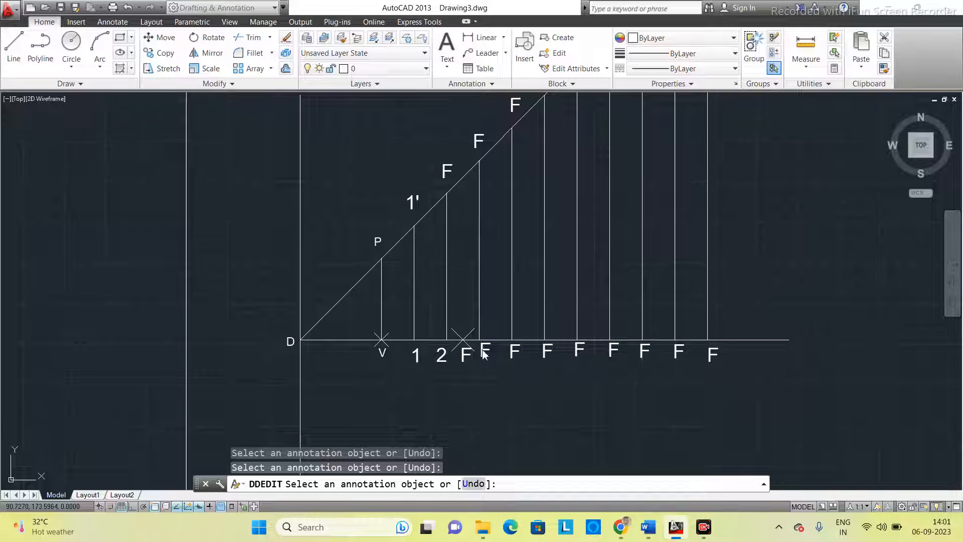
text(3)
key(Return)
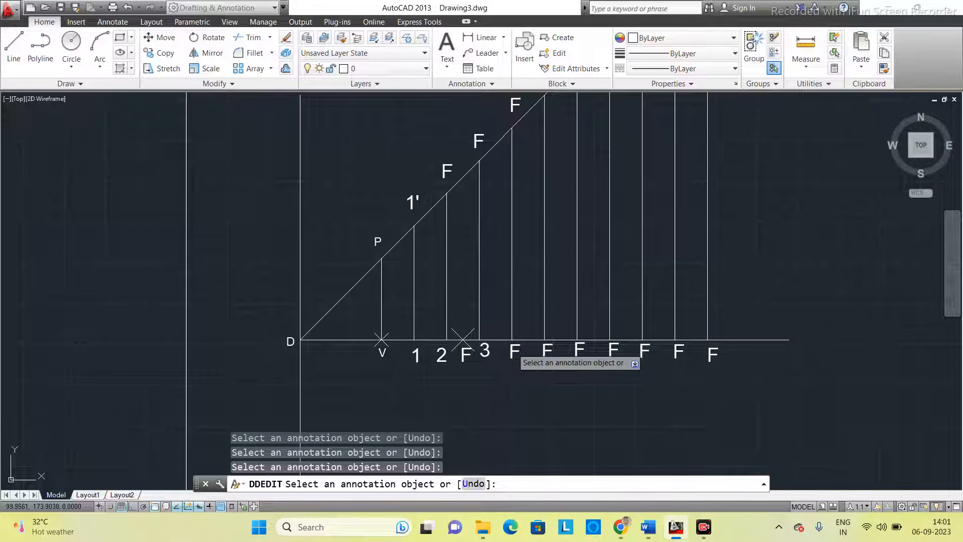
click(514, 352)
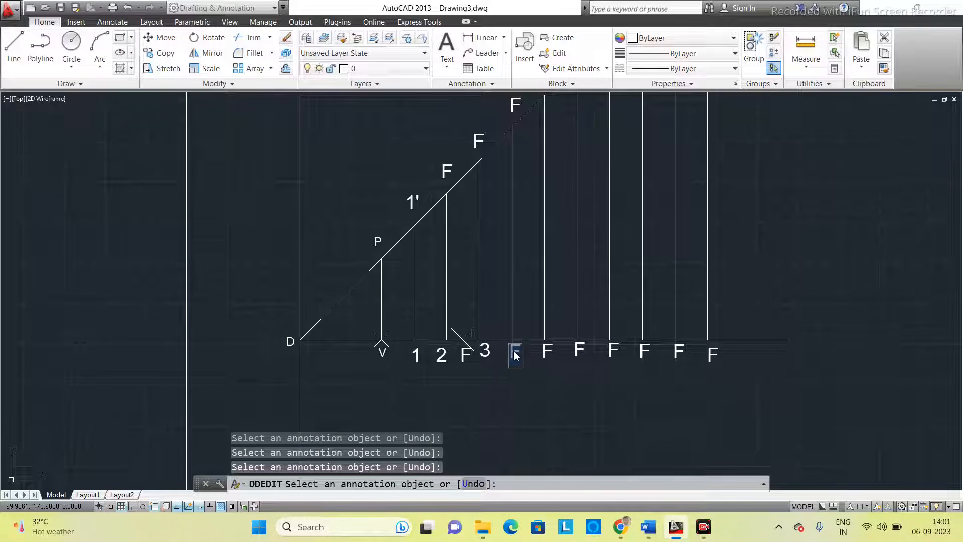
key(Return)
click(547, 352)
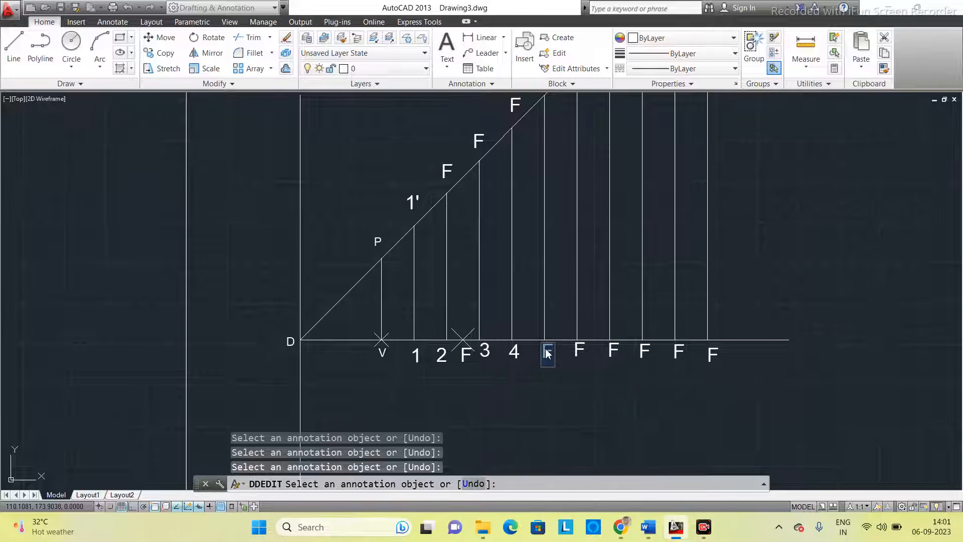
key(Return)
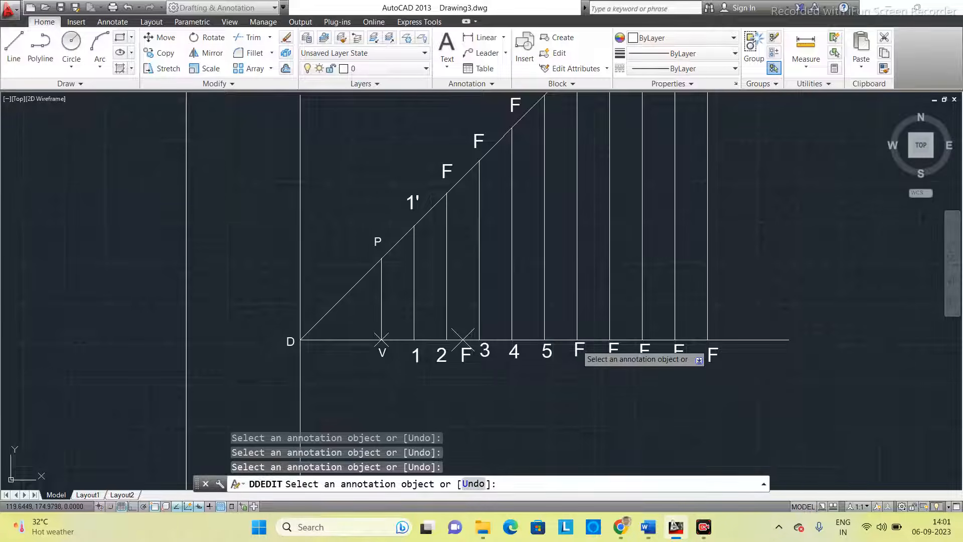
Relabel the F texts below the sixth, seventh and eighth ordinates on the axis as 6, 7 and 8.
click(579, 350)
text(6)
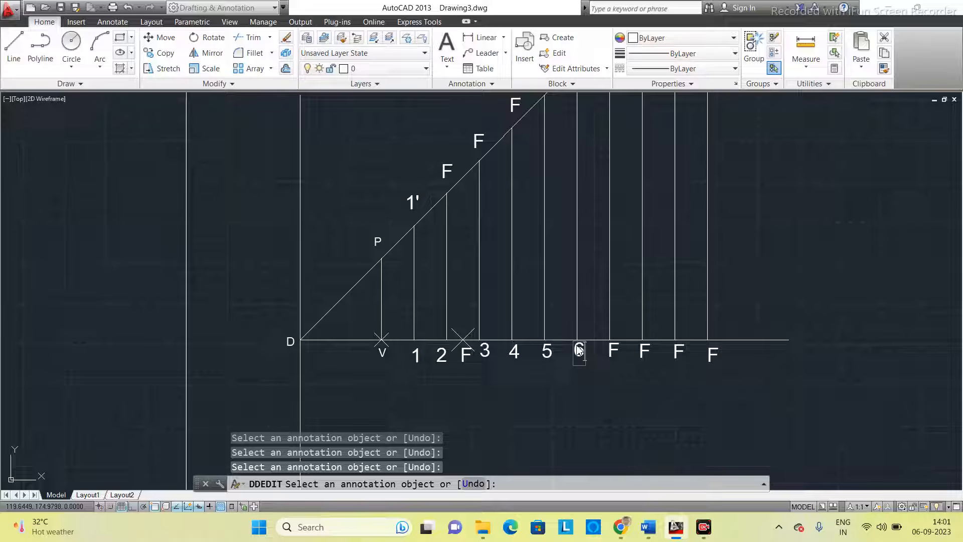
key(Return)
click(613, 350)
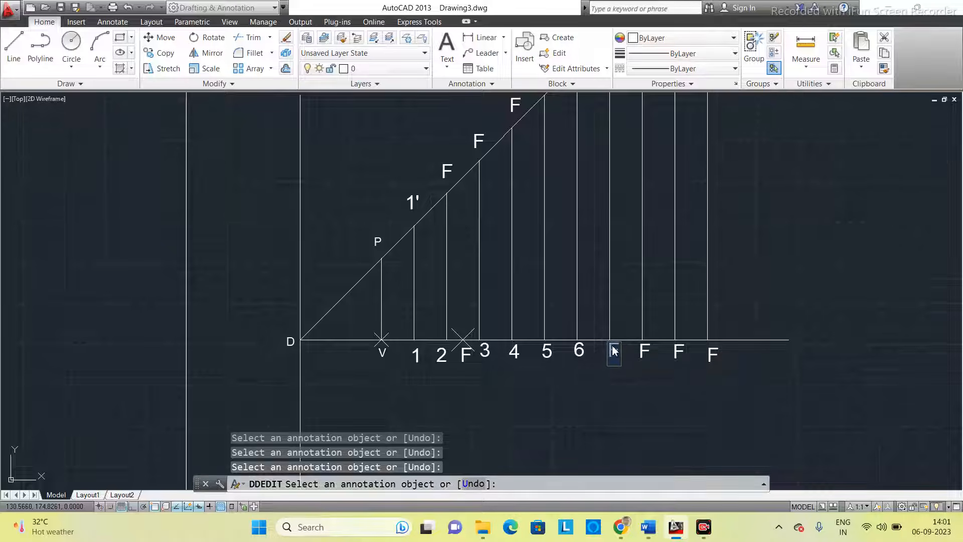
text(7)
key(Return)
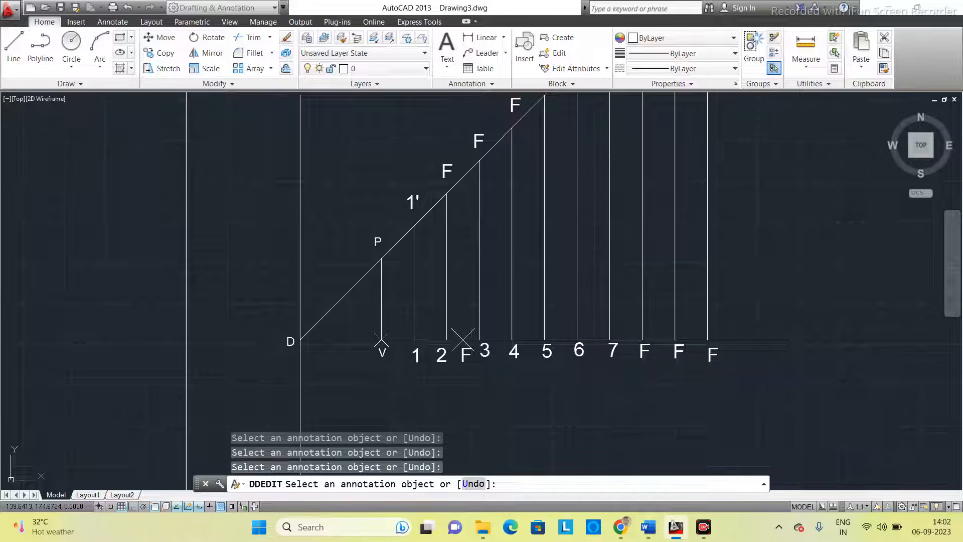
click(646, 352)
key(Return)
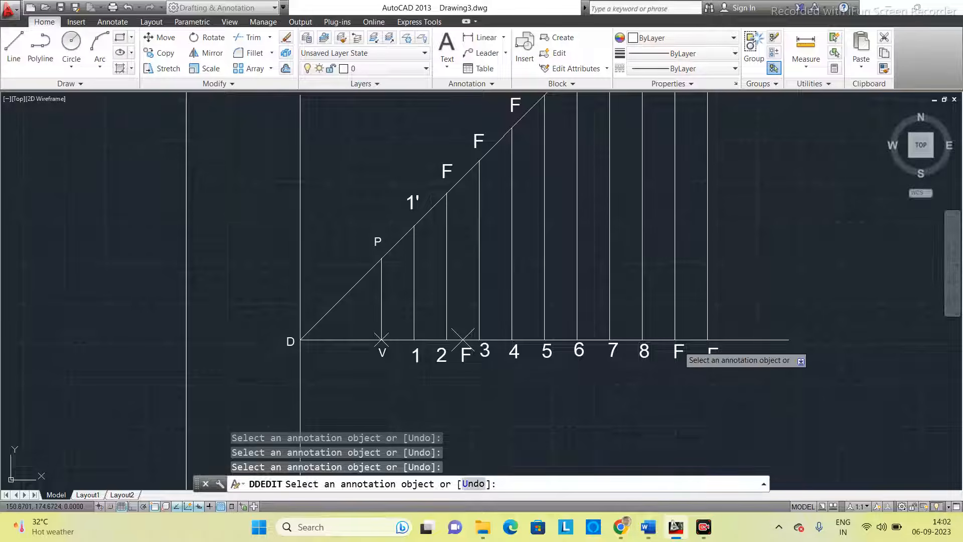
Relabel the F texts below the last two ordinates on the axis as 9 and 10.
click(678, 351)
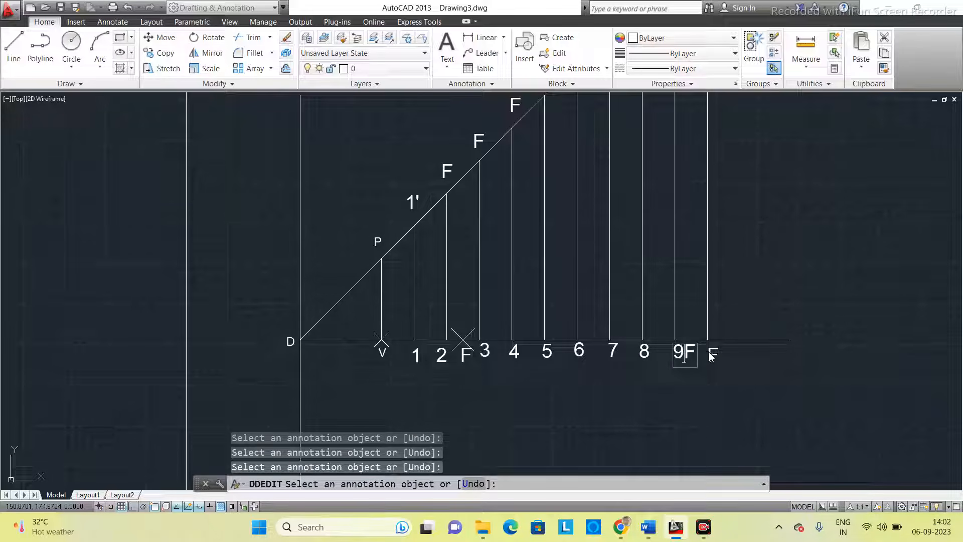
text(9)
key(Delete)
key(Return)
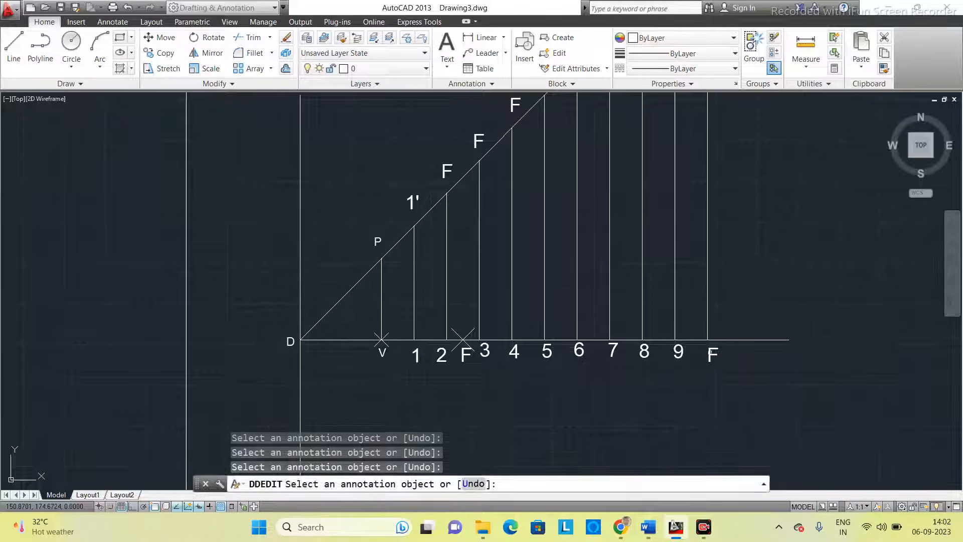
click(712, 355)
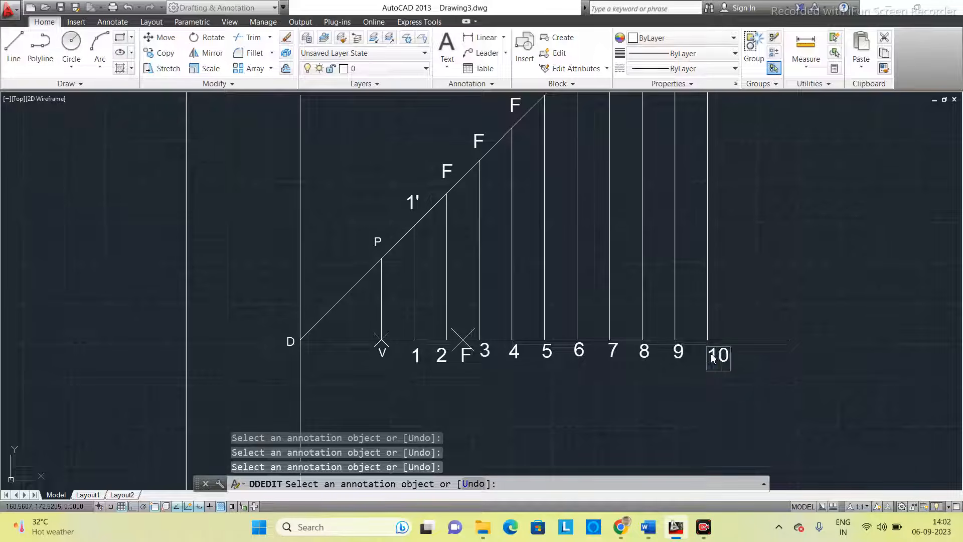
Change the F labels above the upper ends of ordinates 2, 3 and 4 to 2', 3' and 4'.
scroll(495, 279, down, 3)
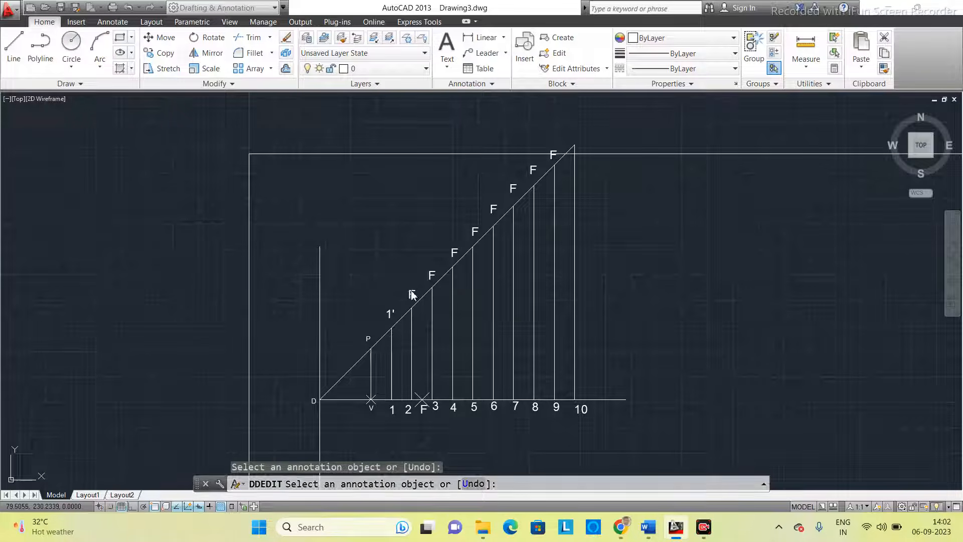
key(Return)
click(432, 275)
text(3')
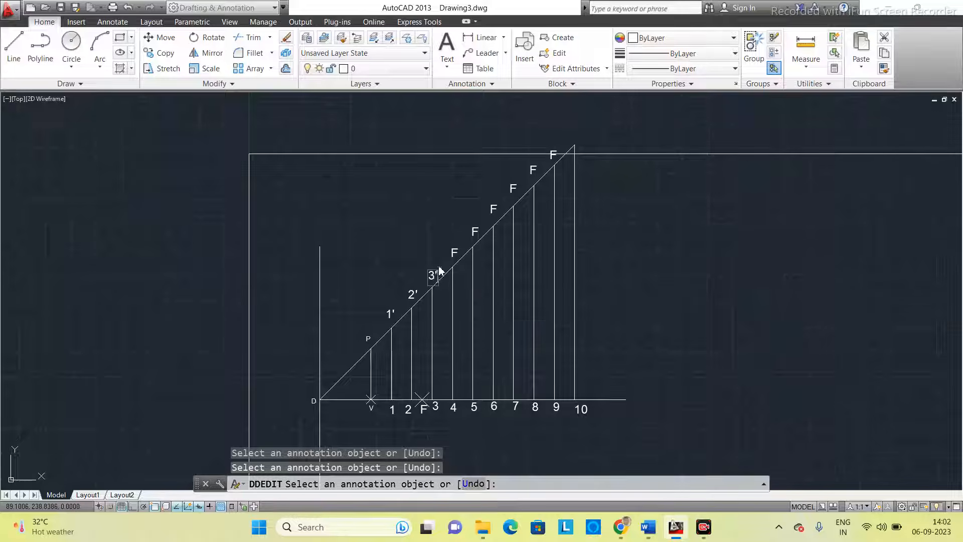
key(Return)
click(454, 252)
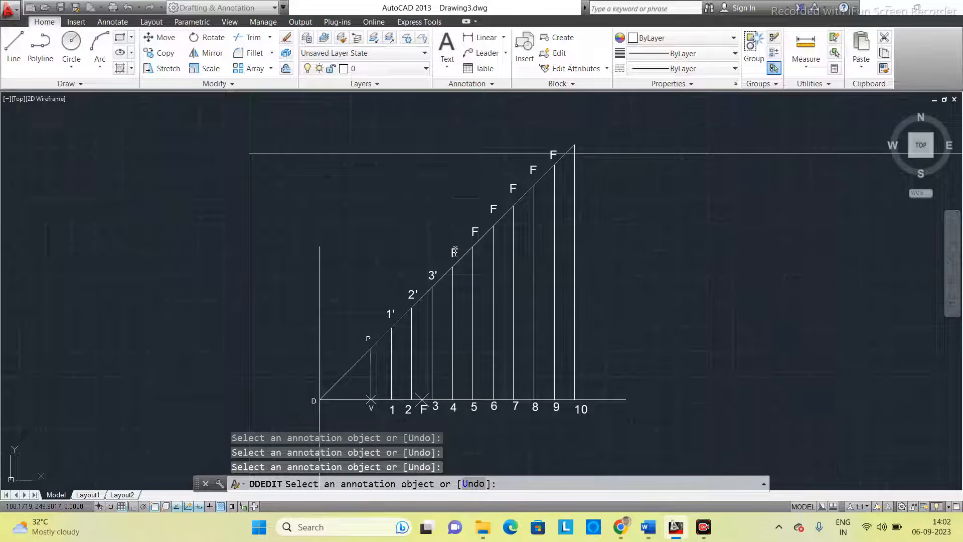
text(4')
key(Return)
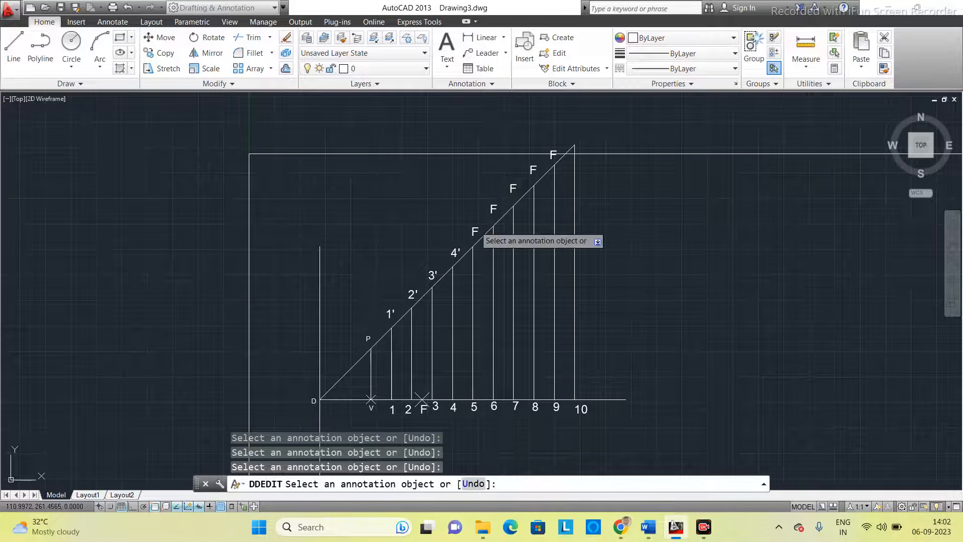
Change the F labels above the upper ends of ordinates 5, 6 and 7 to 5', 6' and 7'.
click(475, 231)
text(5')
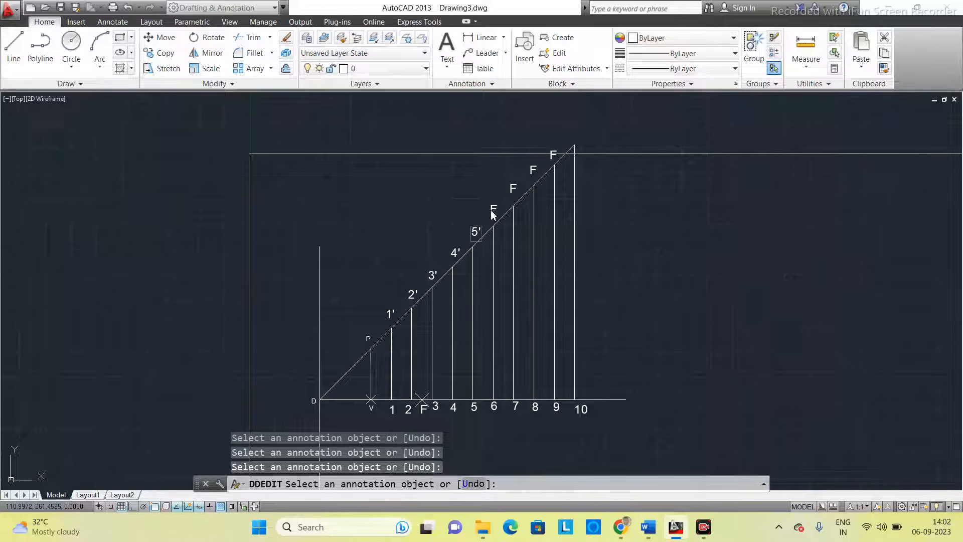
key(Return)
click(493, 210)
text(6)
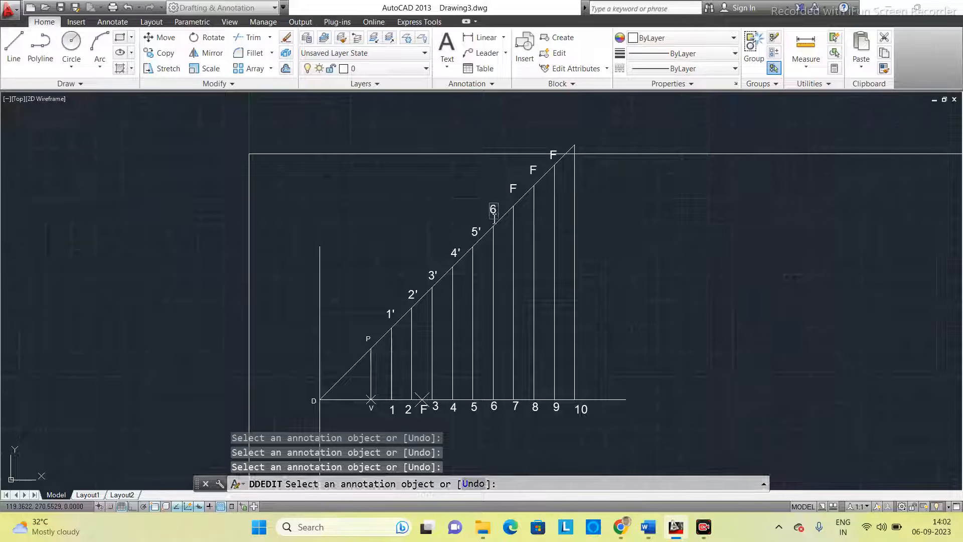
text(')
key(Return)
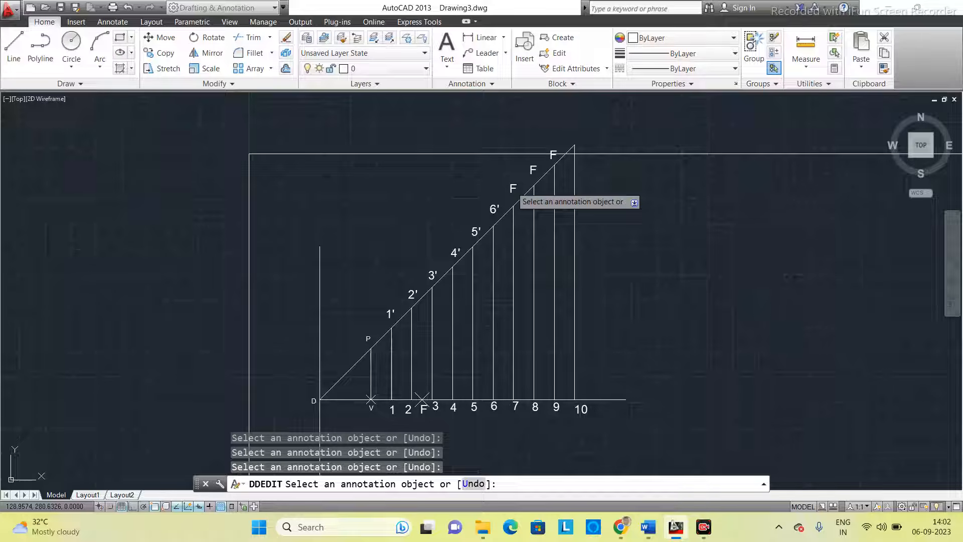
click(512, 189)
text(7)
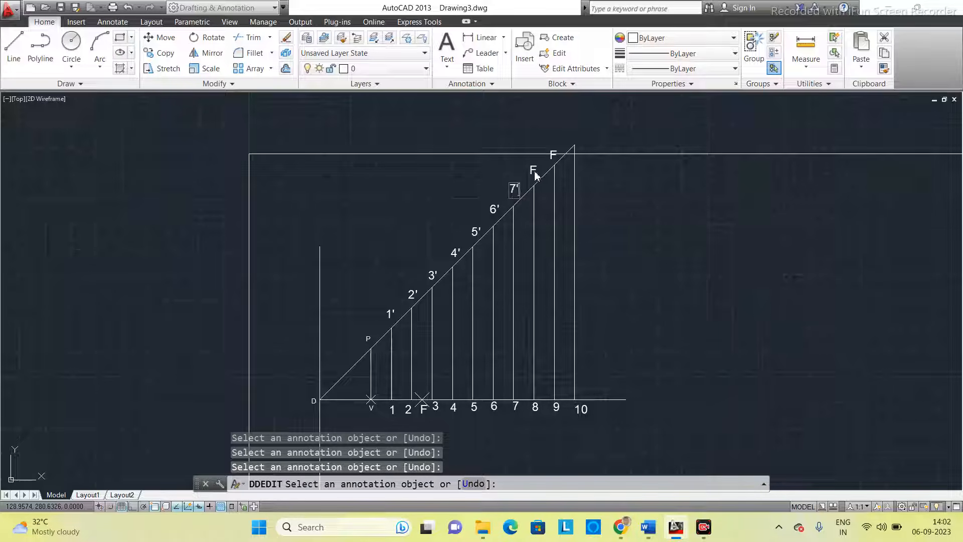
text(')
key(Return)
Change the F labels above the upper ends of ordinates 8 and 9 to 8' and 9', and end the text editing.
click(534, 172)
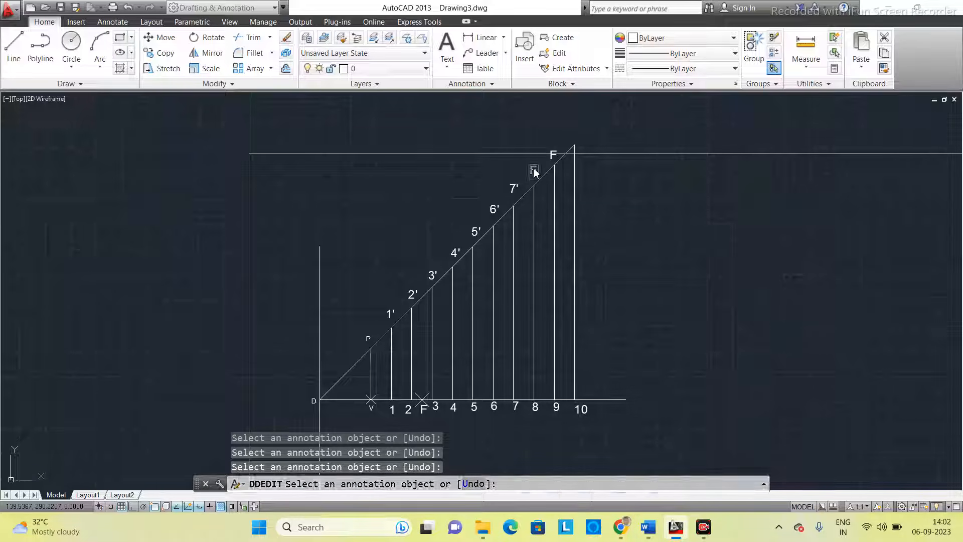
text(8')
key(Return)
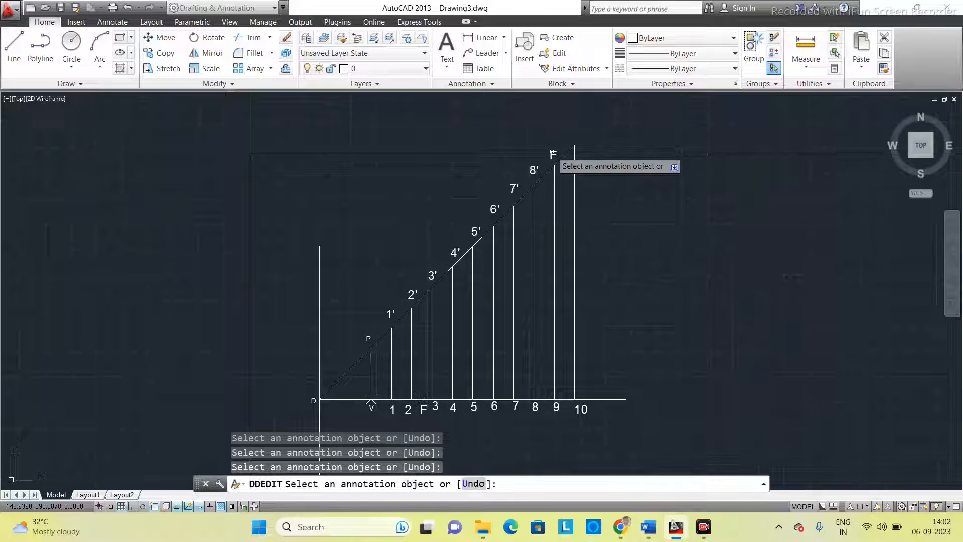
click(553, 155)
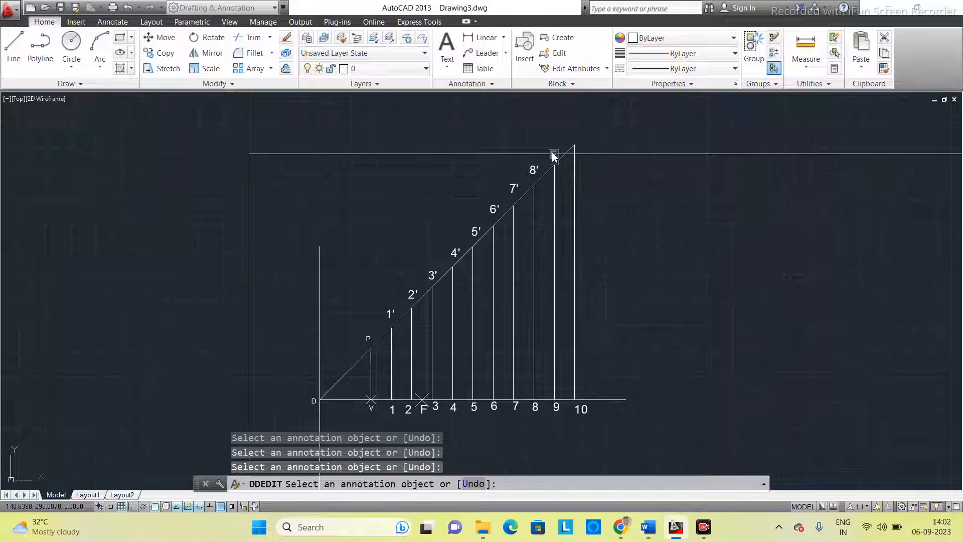
key(Return)
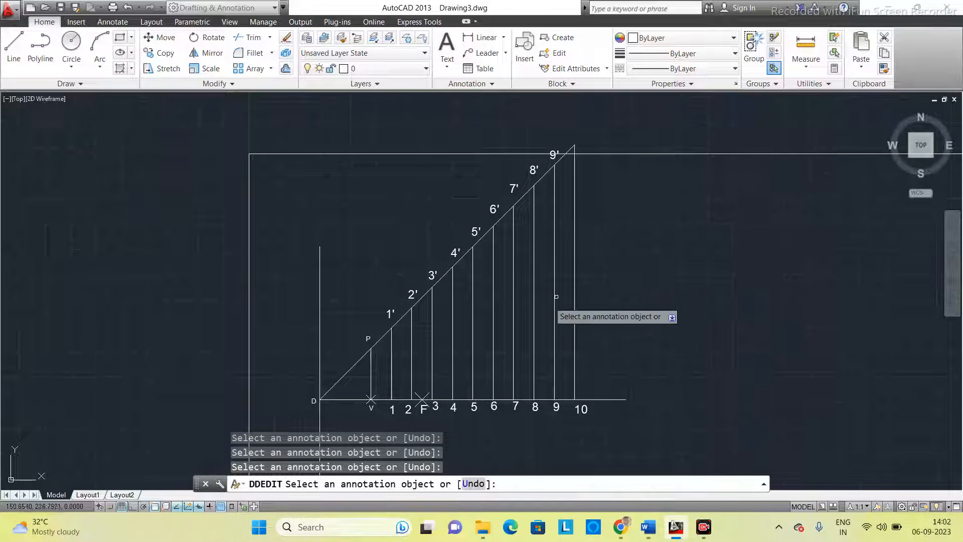
middle_drag(601, 336, 616, 266)
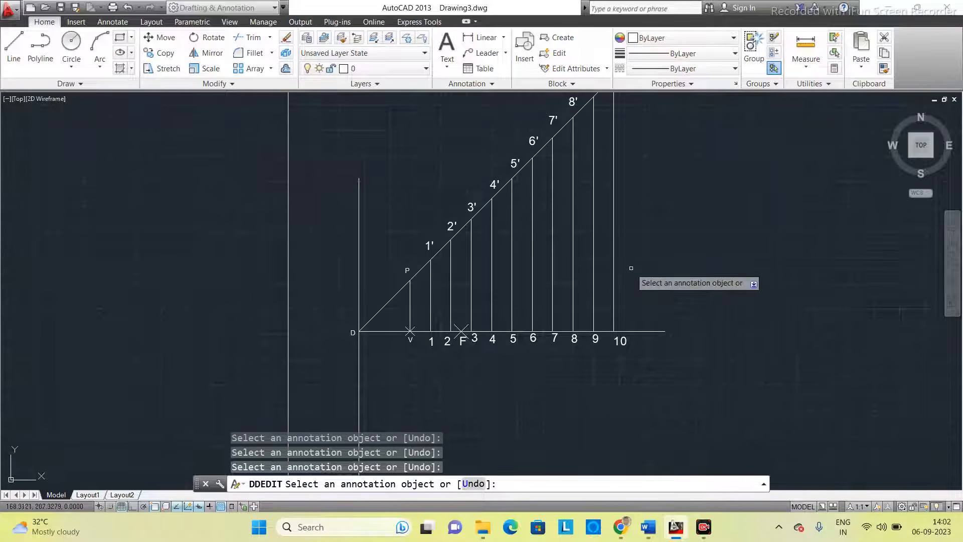
scroll(489, 255, up, 2)
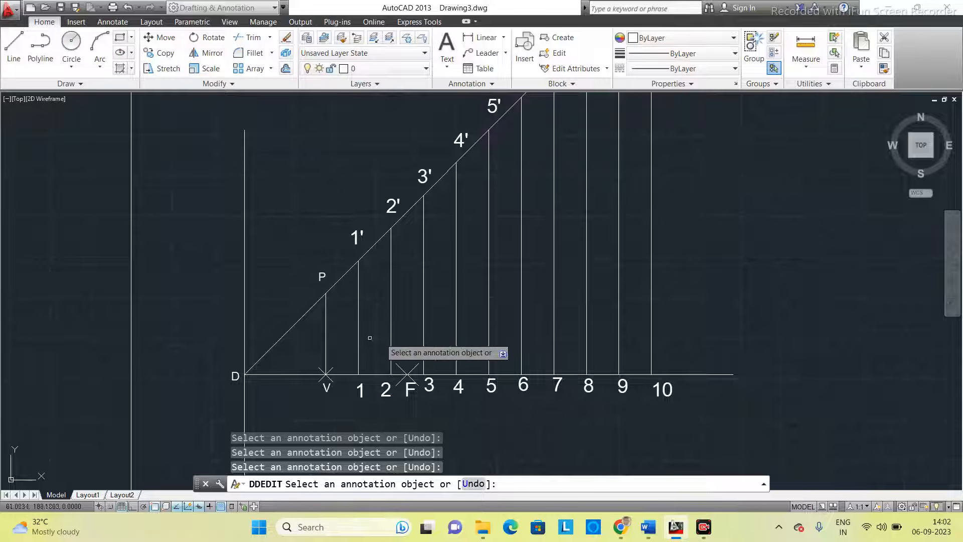
key(Escape)
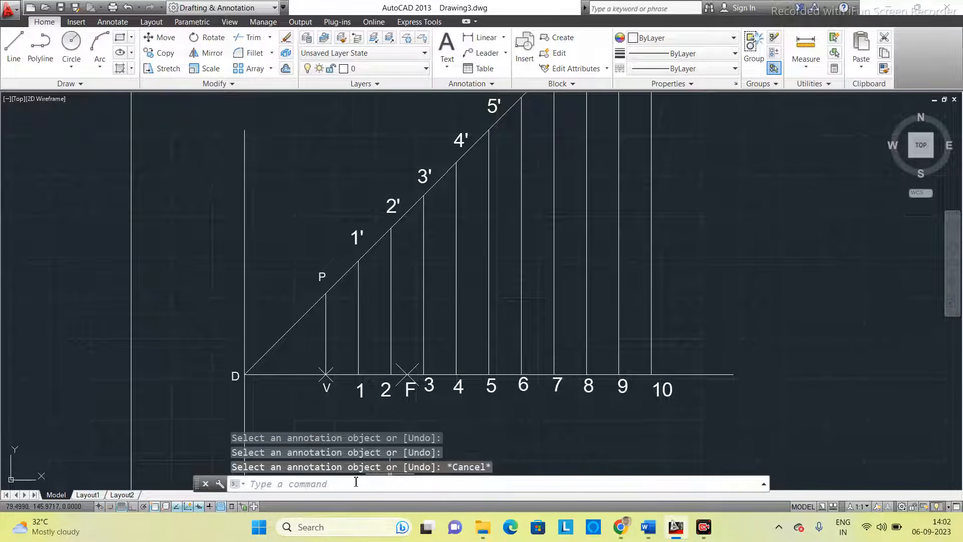
Draw a circle centred at the foot of ordinate 1 with its radius reaching the upper end 1'.
text(c)
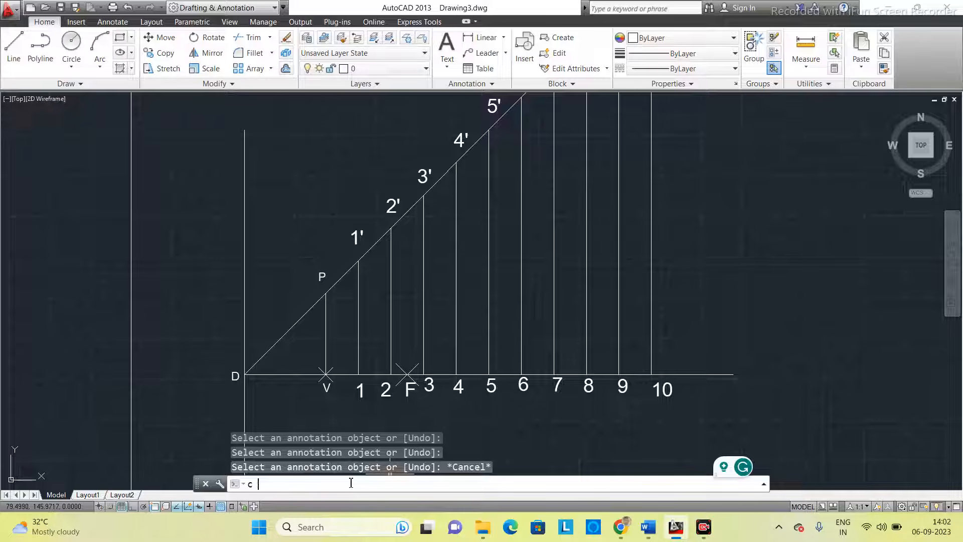
text(oircleircle)
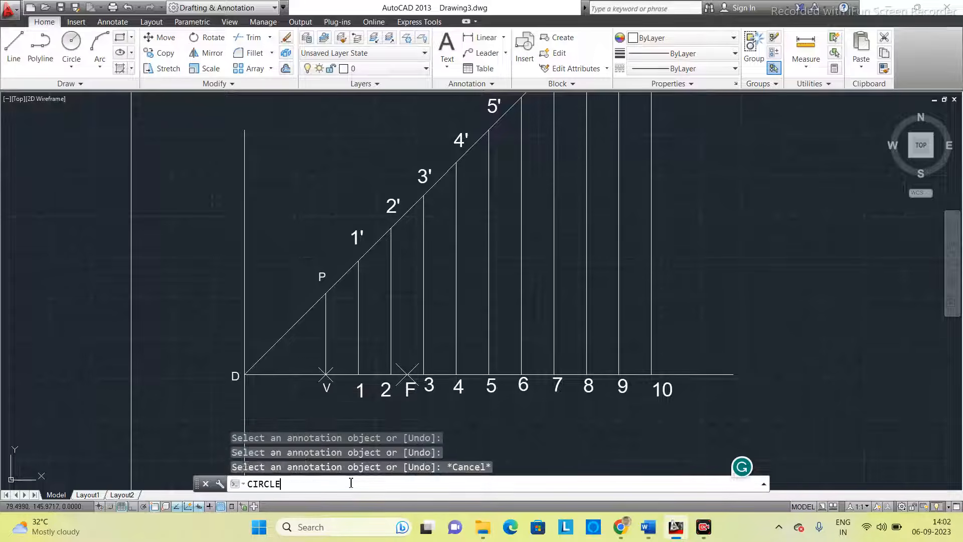
key(Return)
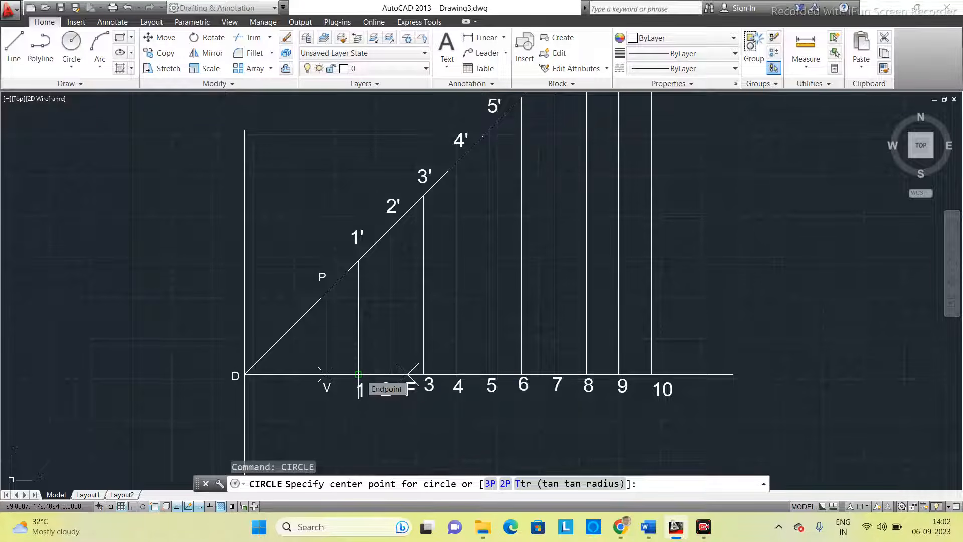
click(358, 374)
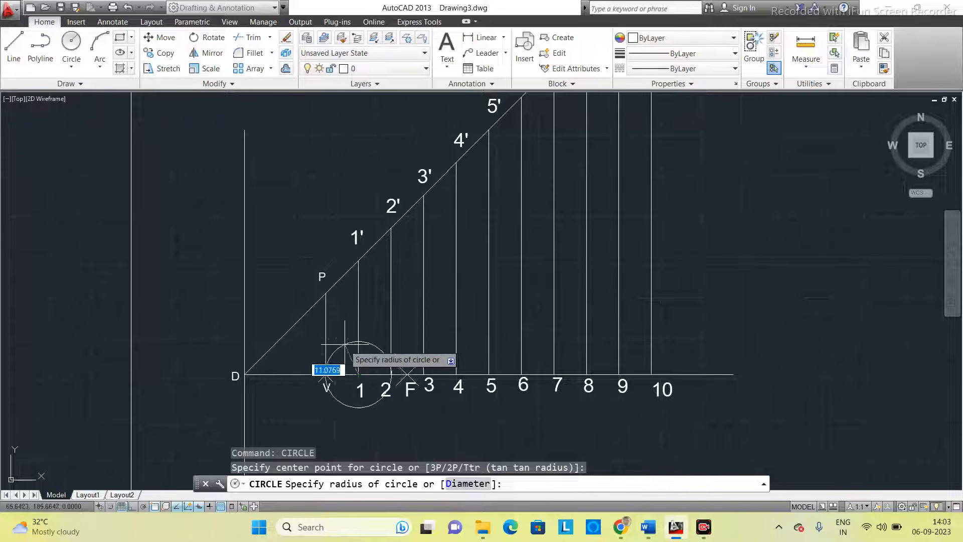
click(358, 260)
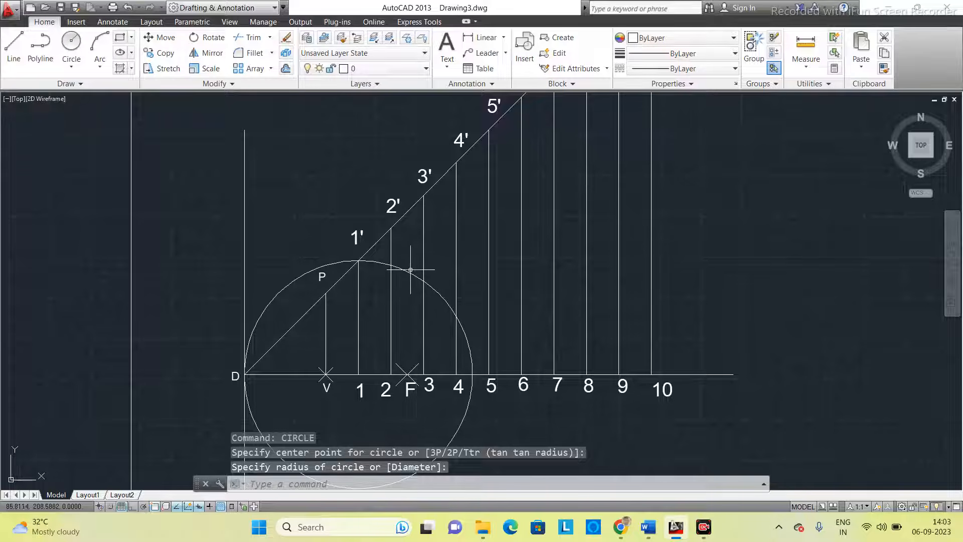
Move the circle's centre to focus F and place a point where the circle crosses ordinate 1.
click(409, 270)
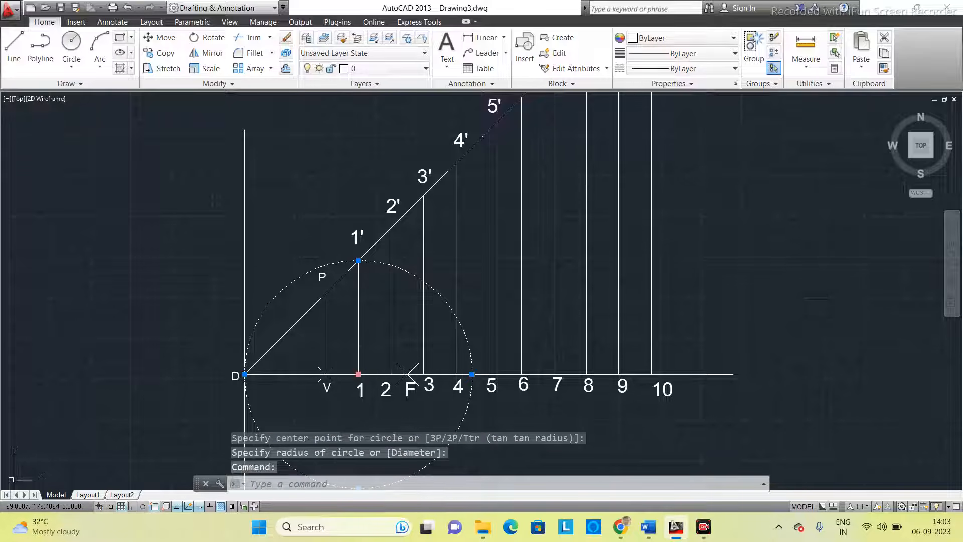
click(358, 374)
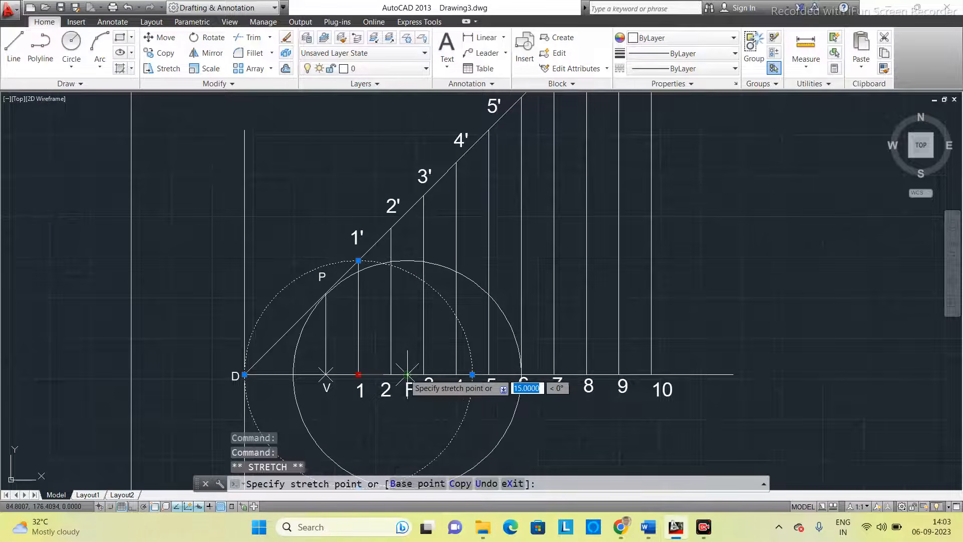
click(408, 374)
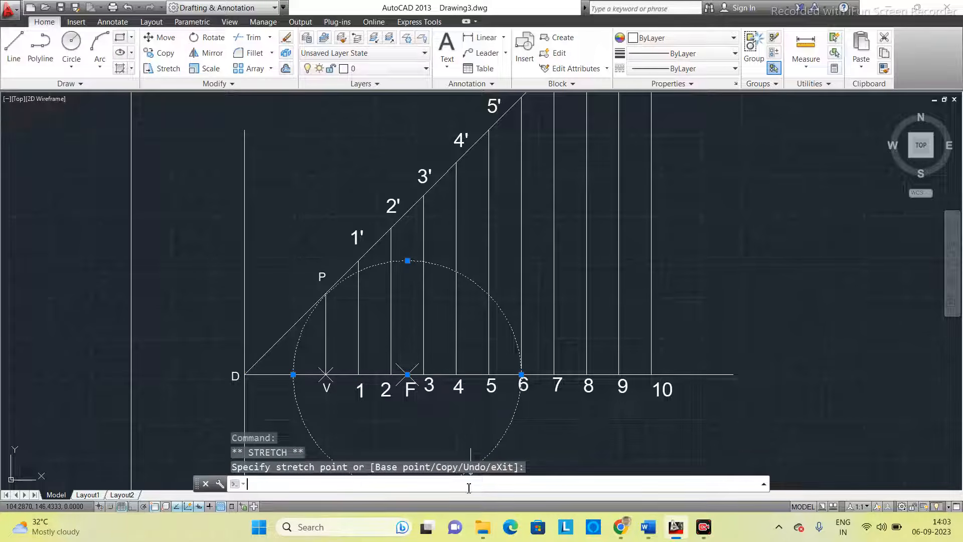
text(po)
key(Return)
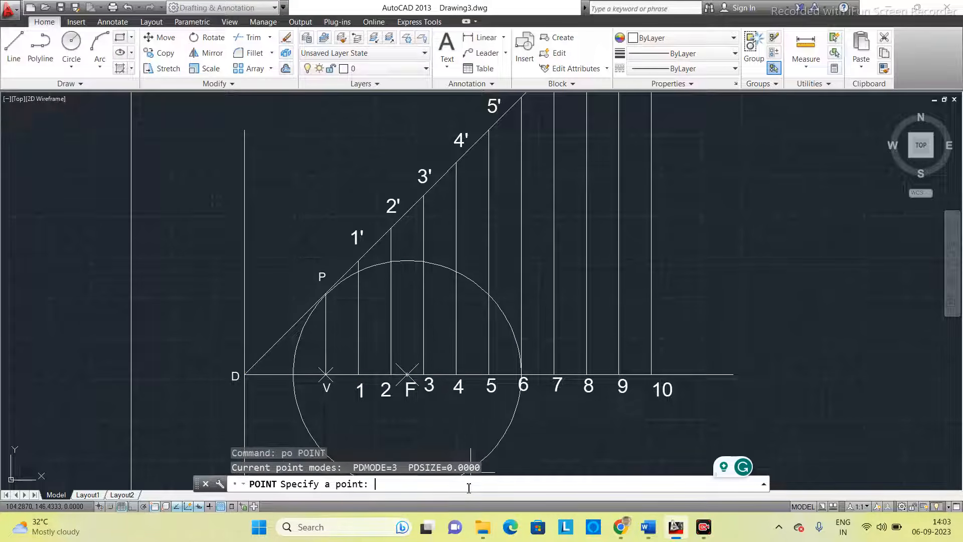
click(357, 270)
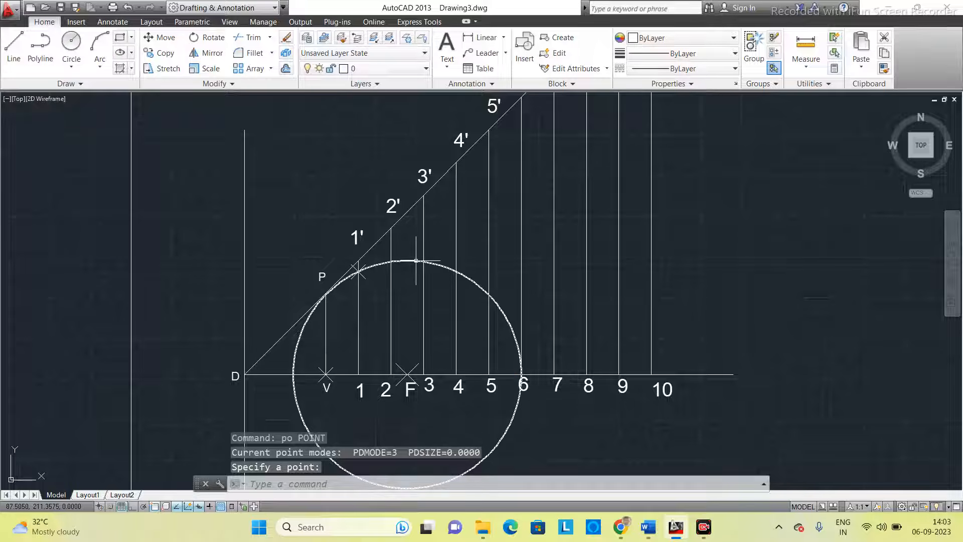
Move the circle's centre to the foot of ordinate 2 and stretch its radius to the upper end 2'.
click(415, 260)
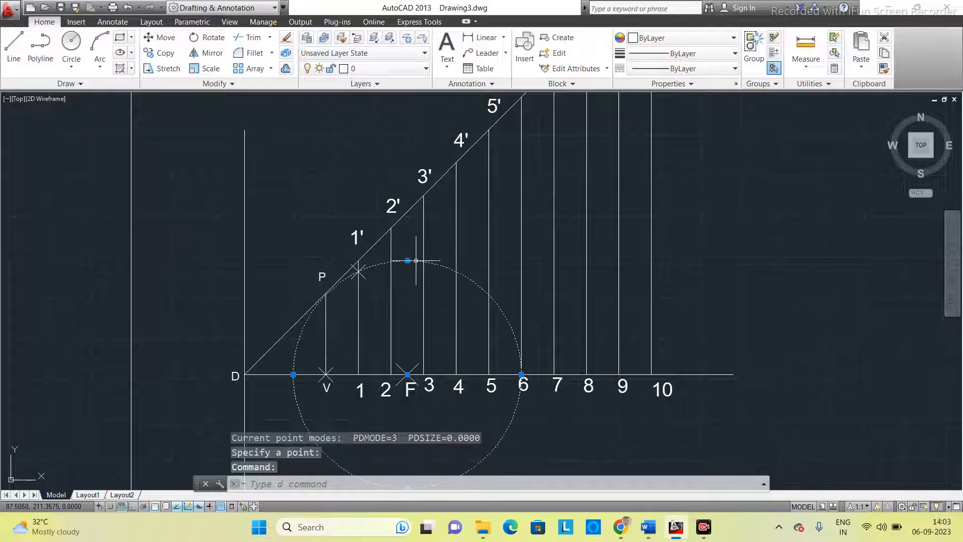
click(407, 374)
click(391, 374)
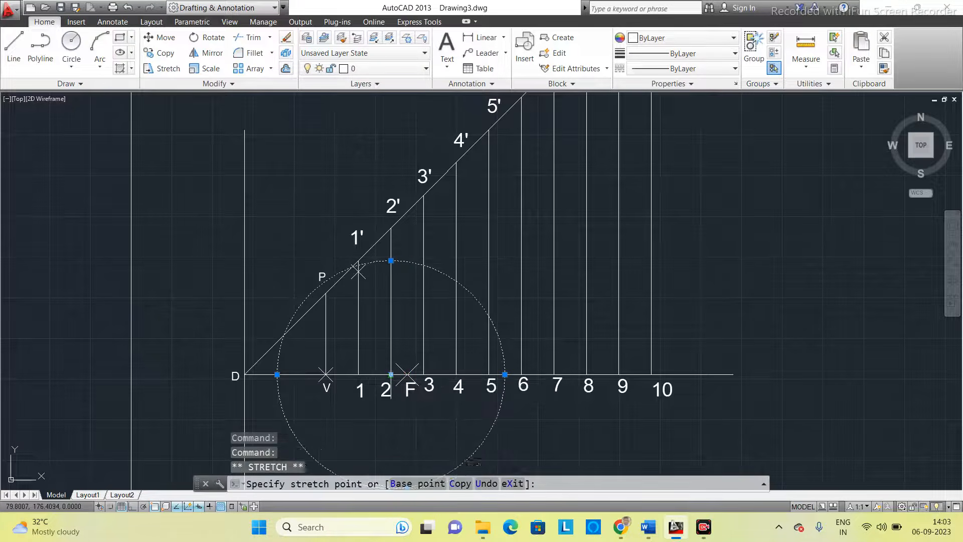
click(390, 260)
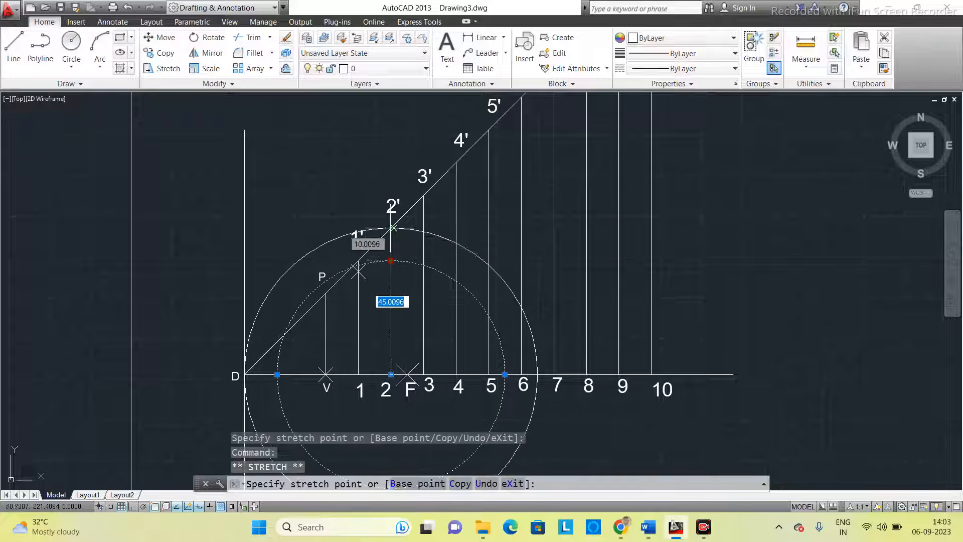
click(391, 228)
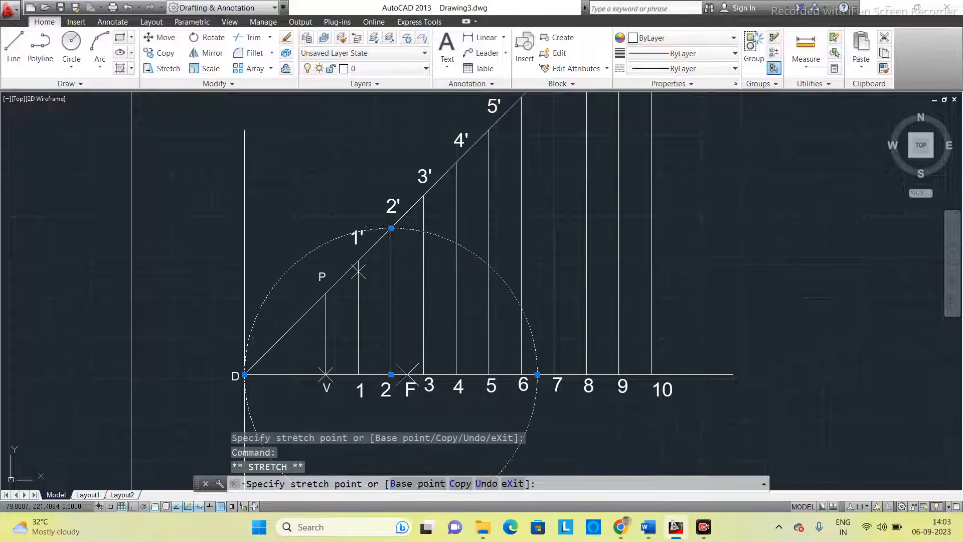
Move the enlarged circle's centre back to focus F and place a point where it crosses ordinate 2.
click(391, 374)
click(407, 374)
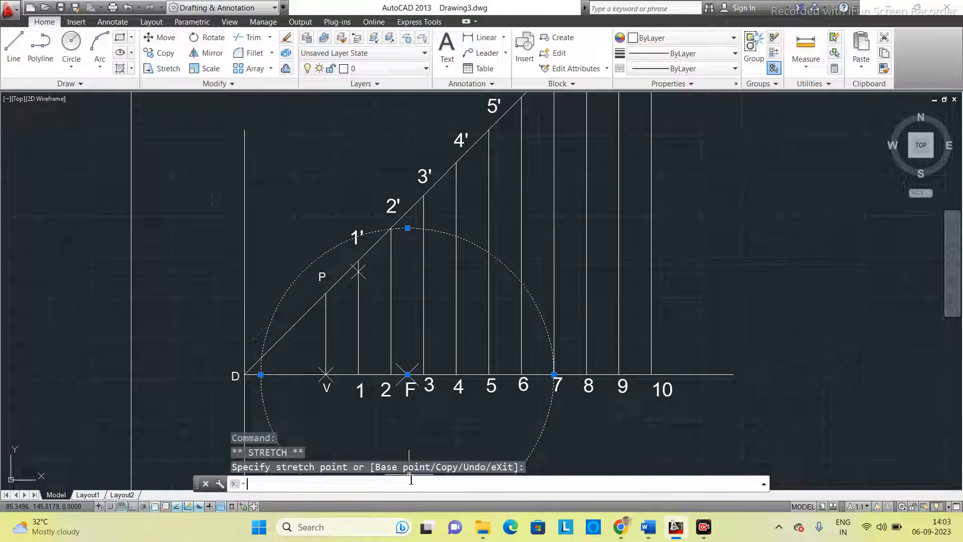
text(po)
key(Return)
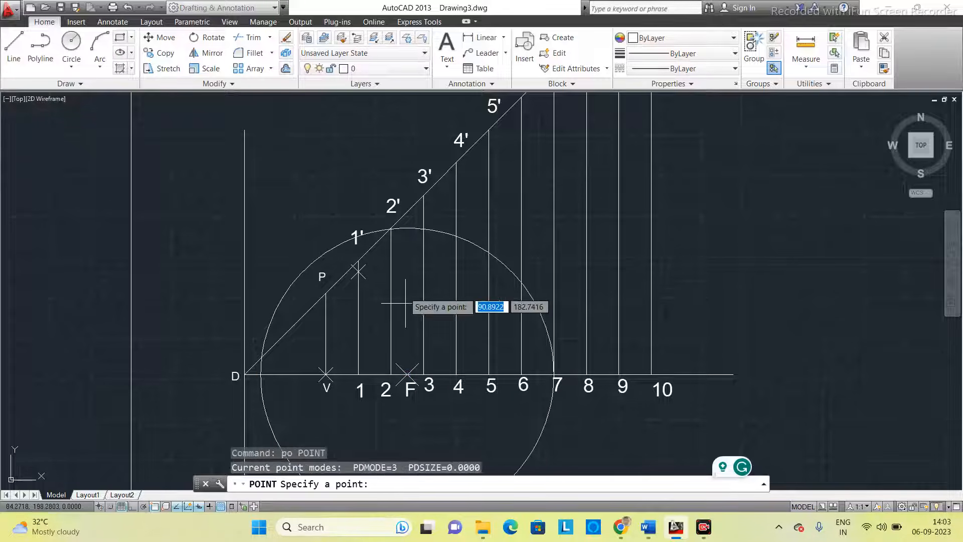
Place a point where the circle centred on F crosses the vertical line from 2 to 2'.
scroll(390, 229, up, 6)
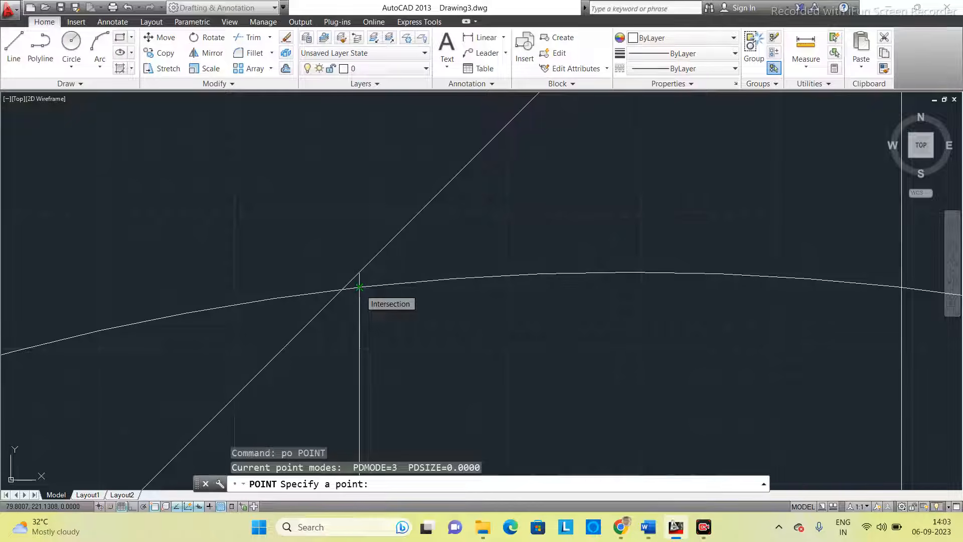
click(359, 286)
scroll(383, 308, down, 8)
middle_drag(423, 337, 411, 308)
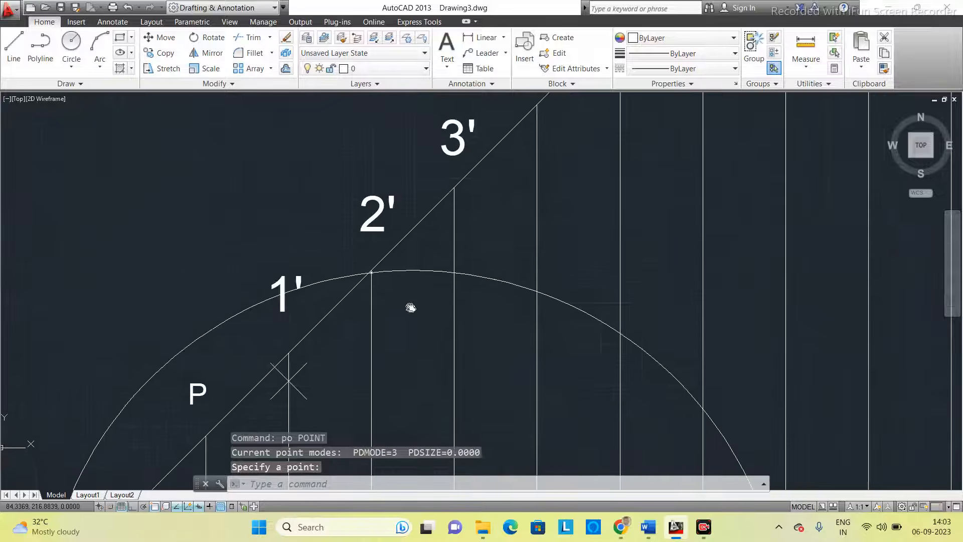
Set the point style size to absolute units, keeping the X marker and a point size of 5.
scroll(386, 293, up, 2)
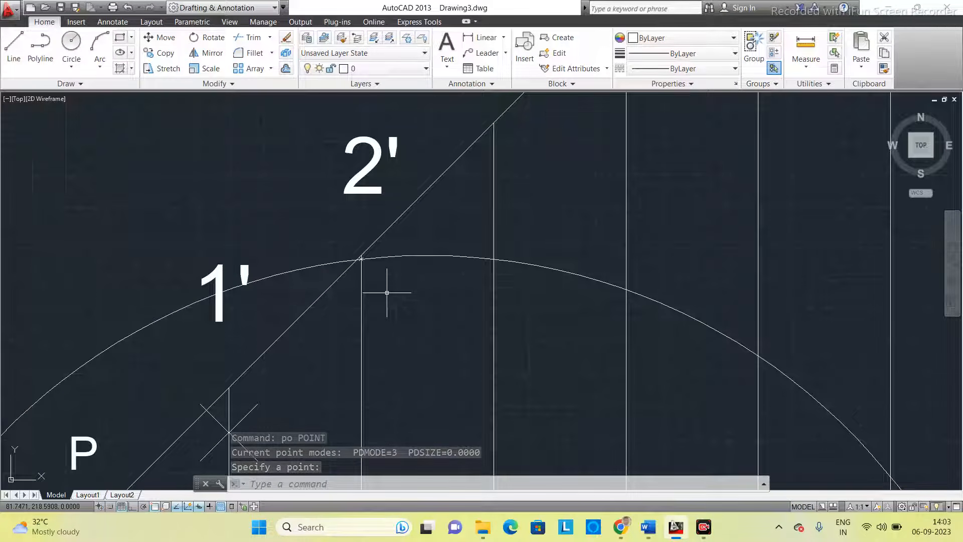
scroll(389, 294, down, 4)
scroll(392, 294, up, 1)
scroll(402, 298, down, 1)
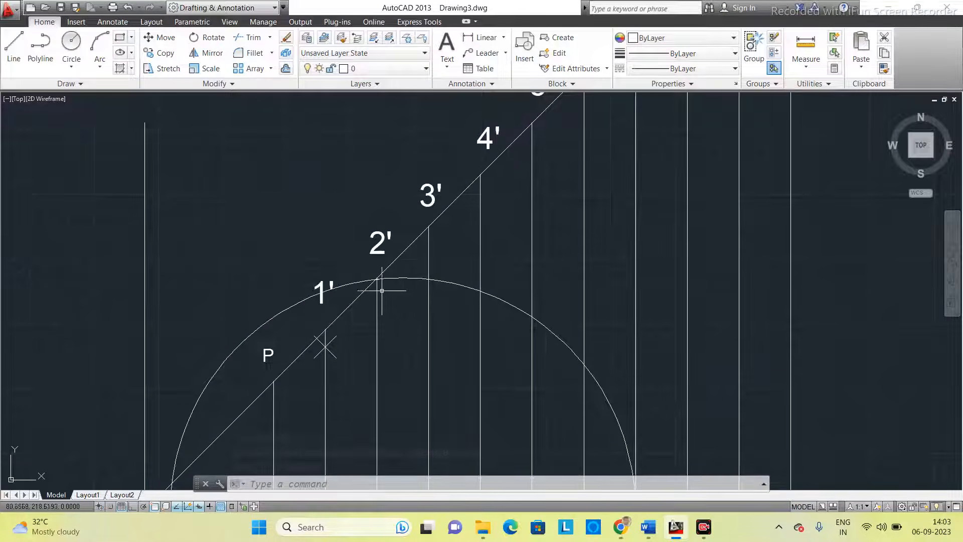
scroll(383, 286, up, 5)
scroll(358, 269, down, 2)
middle_drag(396, 294, 420, 230)
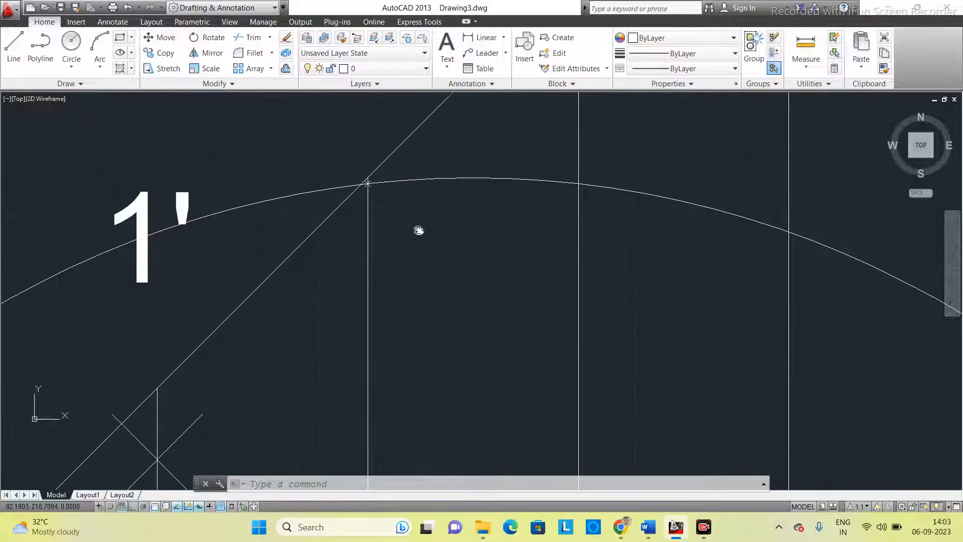
scroll(430, 255, down, 2)
middle_drag(458, 288, 445, 289)
scroll(401, 231, up, 8)
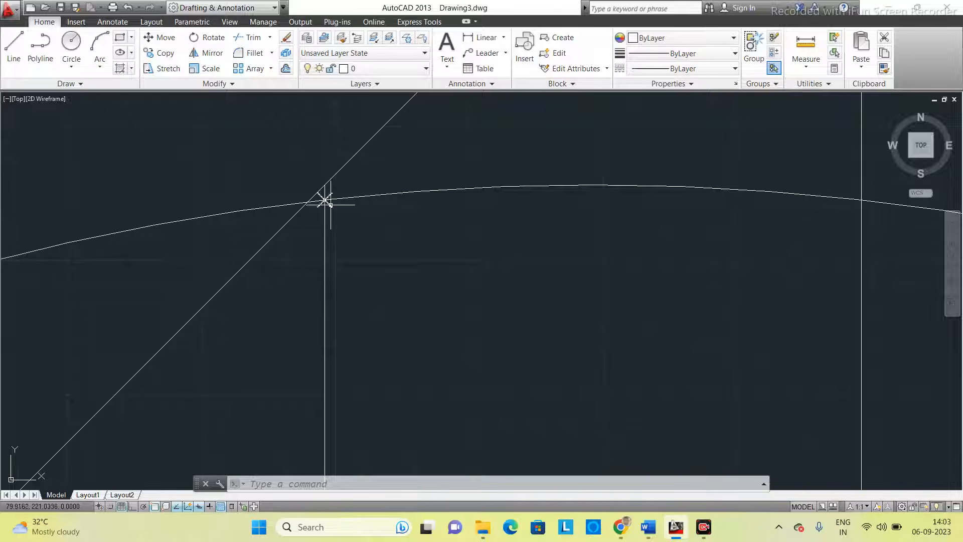
click(815, 84)
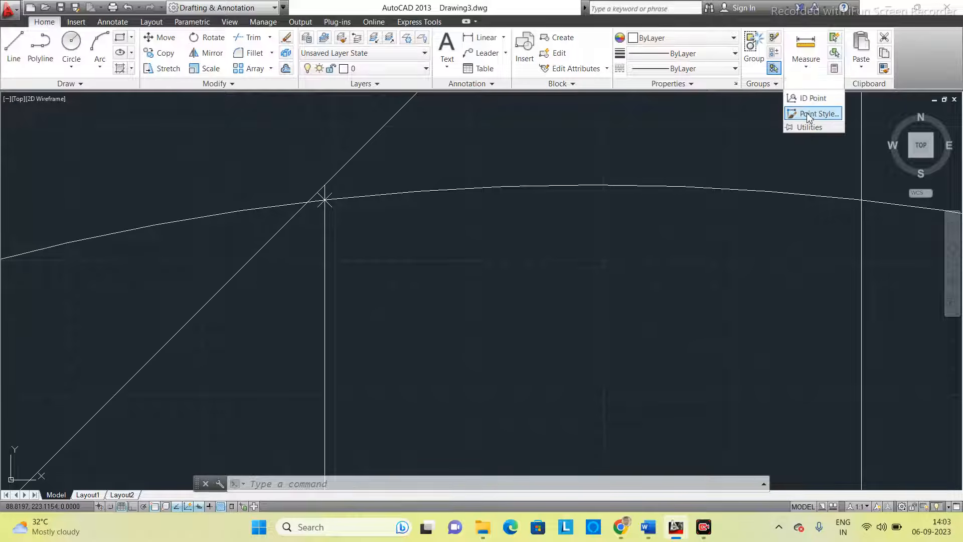
click(801, 117)
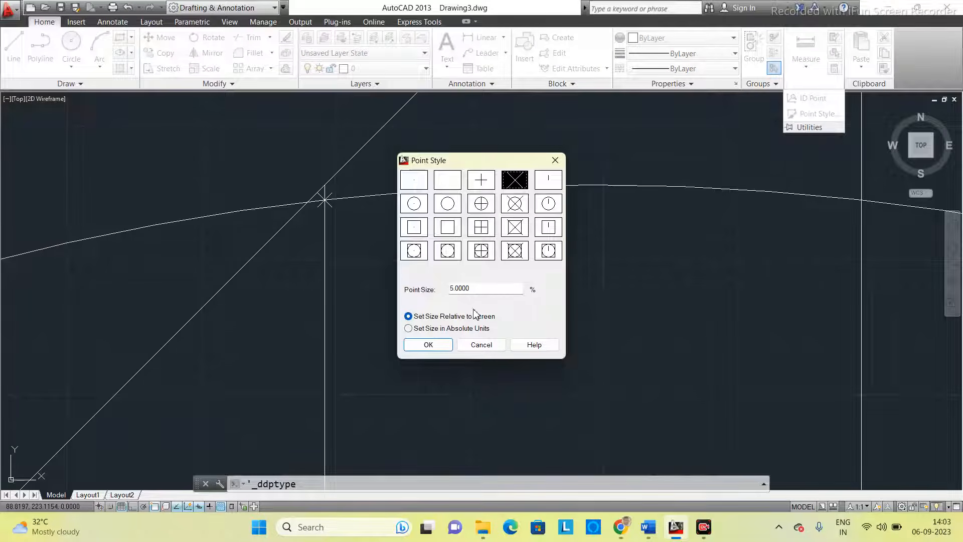
click(408, 328)
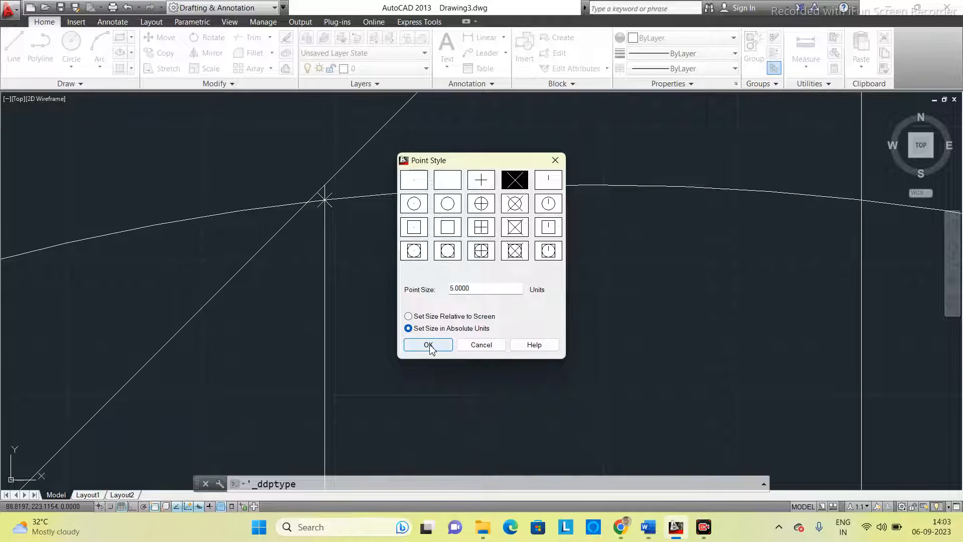
click(428, 345)
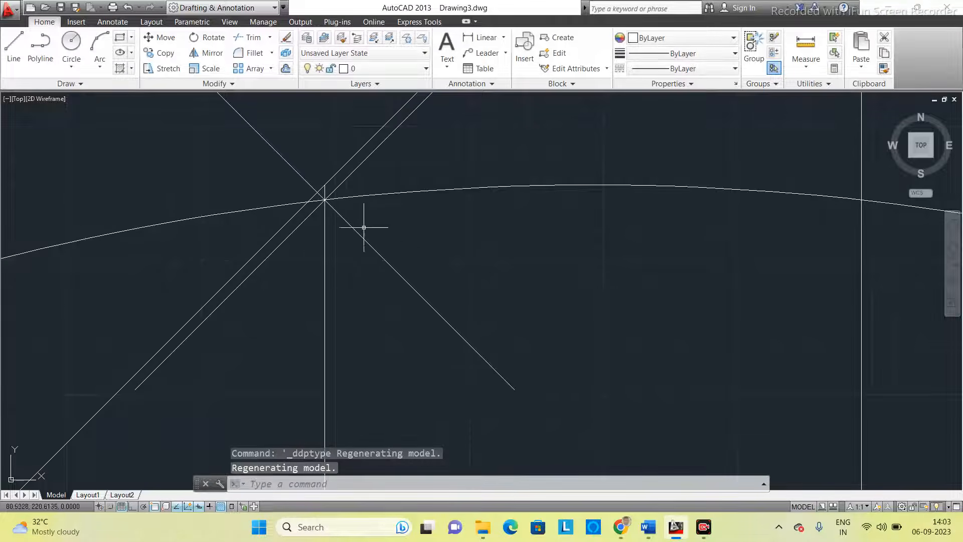
Reduce the point markers to a size of 4 absolute units in the point style settings.
scroll(365, 226, up, 2)
scroll(434, 295, down, 5)
middle_drag(445, 322, 414, 267)
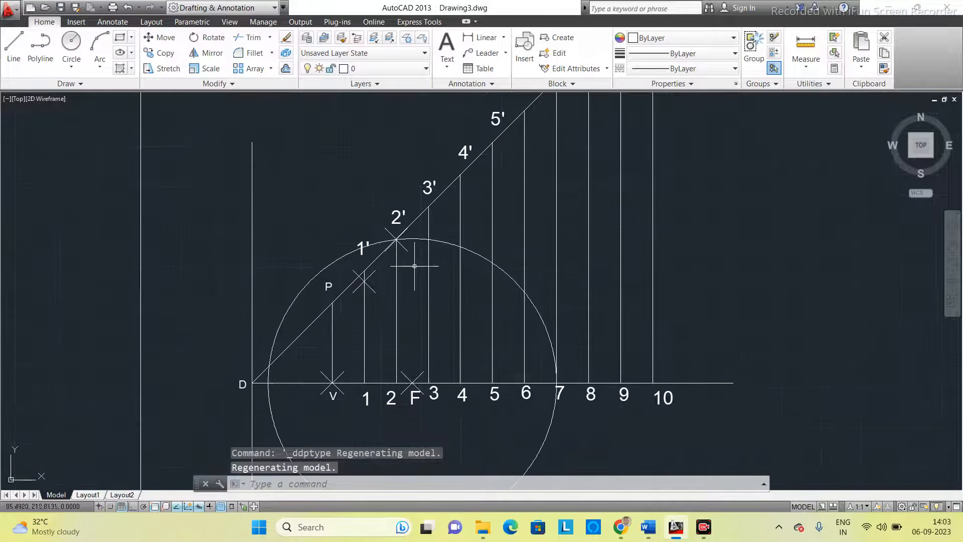
scroll(427, 234, up, 2)
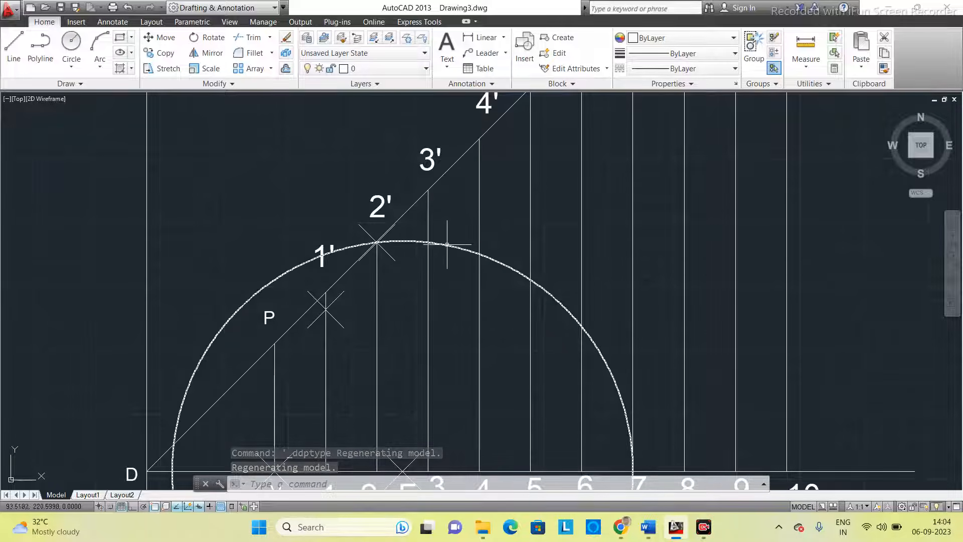
click(828, 84)
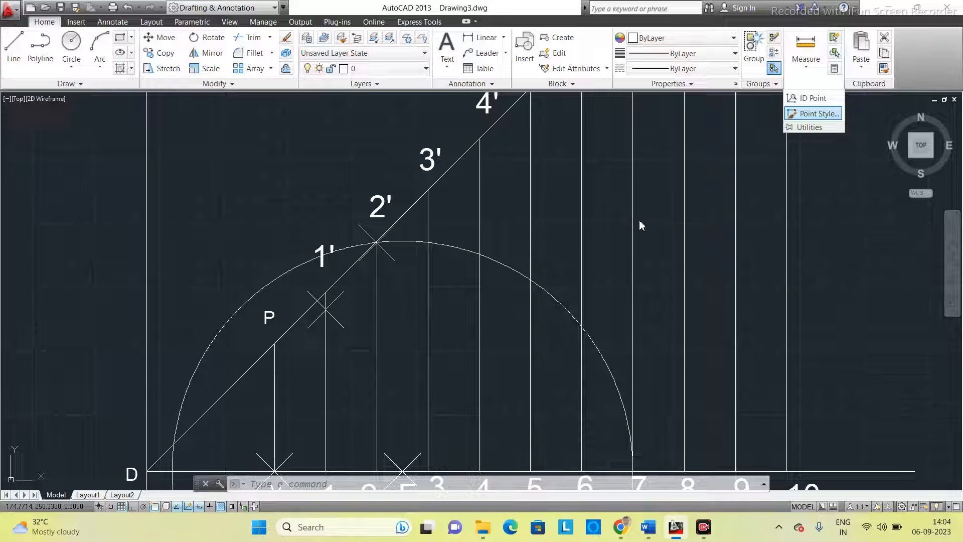
click(817, 114)
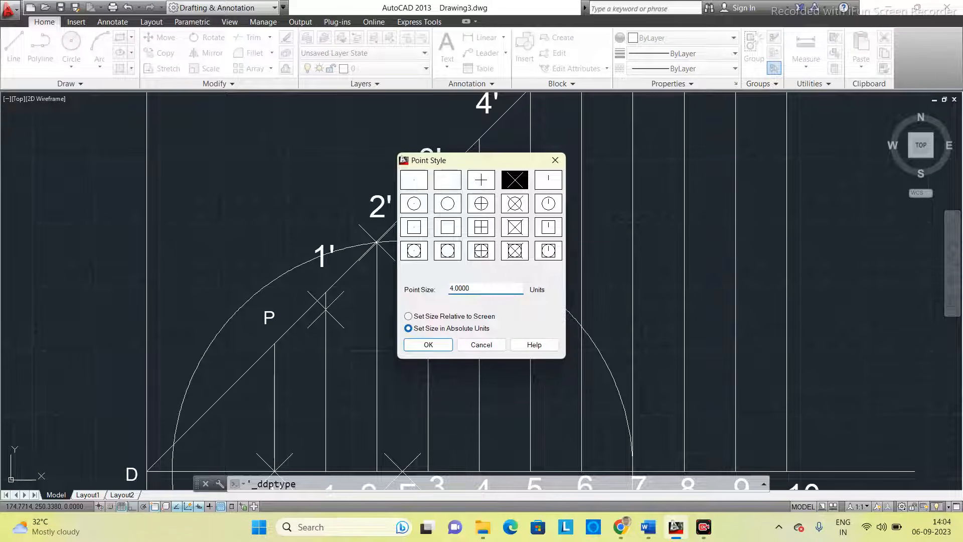
click(441, 344)
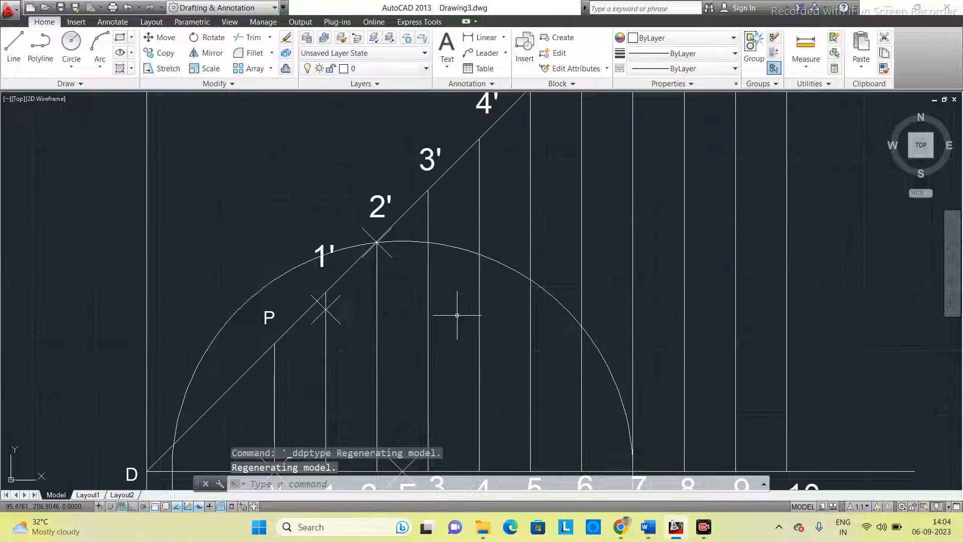
click(828, 84)
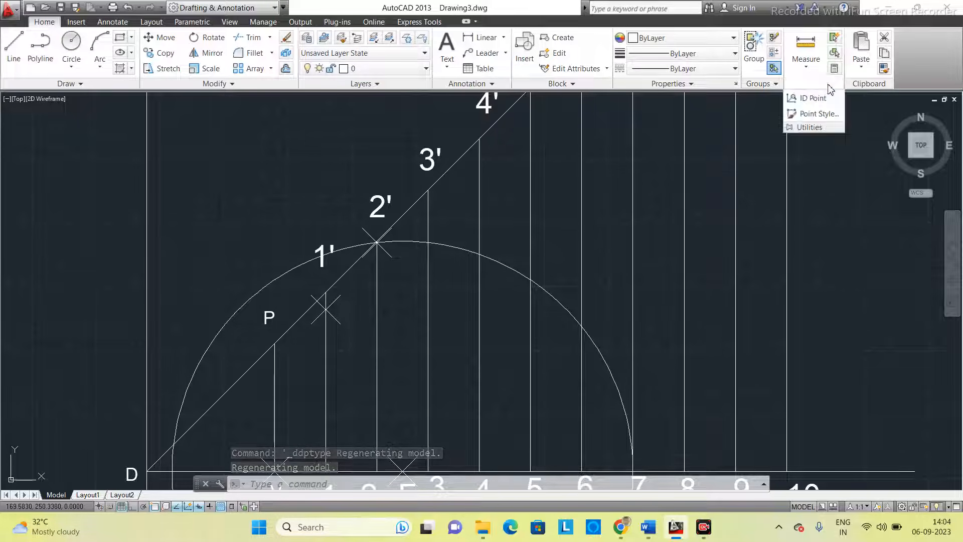
click(815, 115)
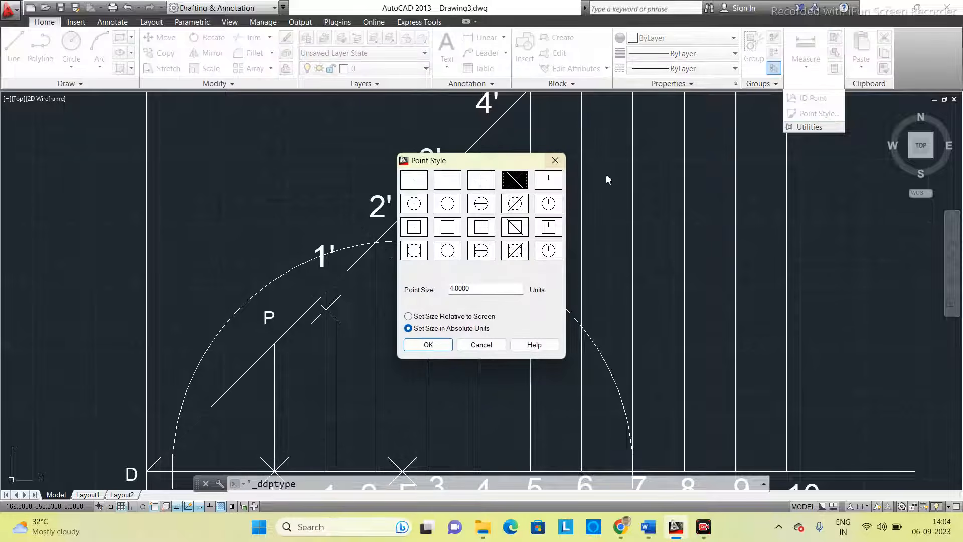
click(437, 346)
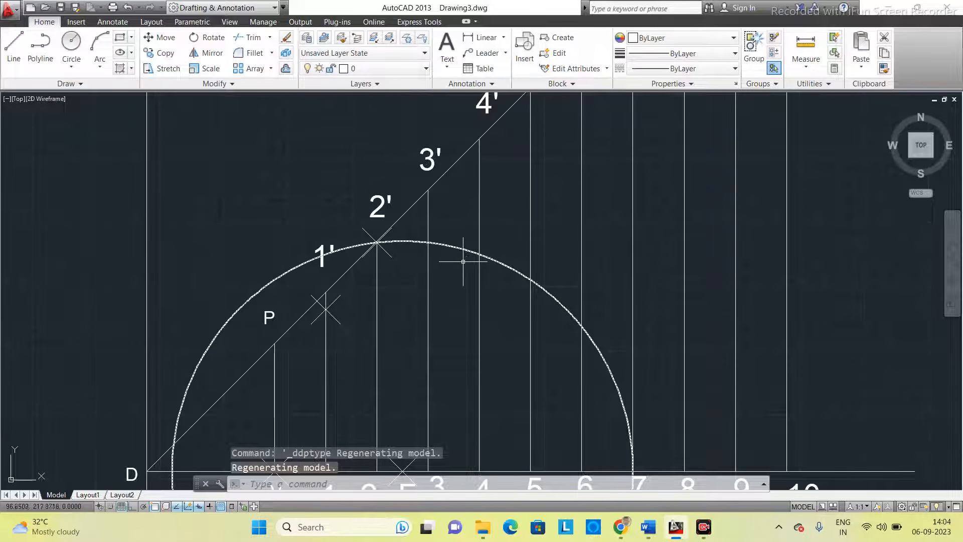
Resize the circle to a radius equal to line 3-3', using point 3 as temporary centre, and return its centre to F.
scroll(458, 261, down, 2)
click(447, 245)
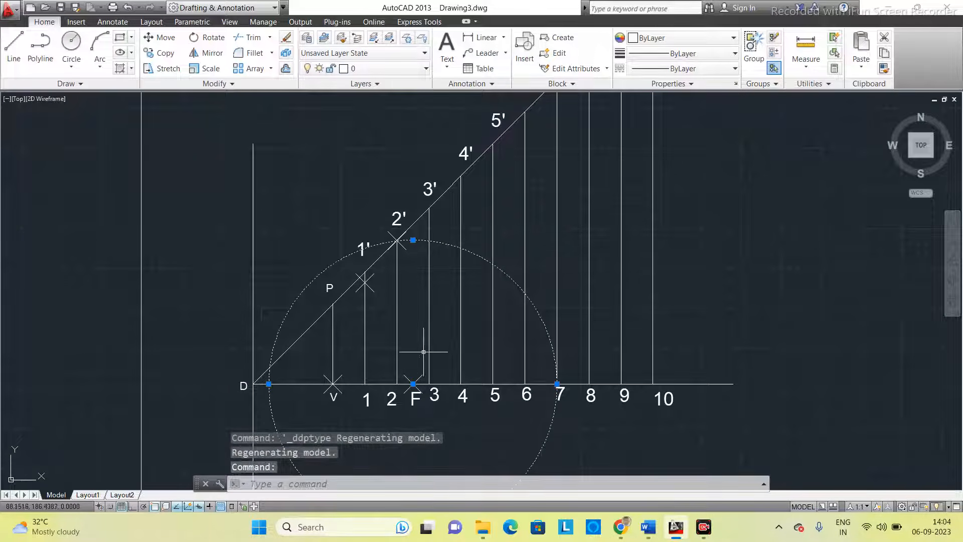
click(412, 384)
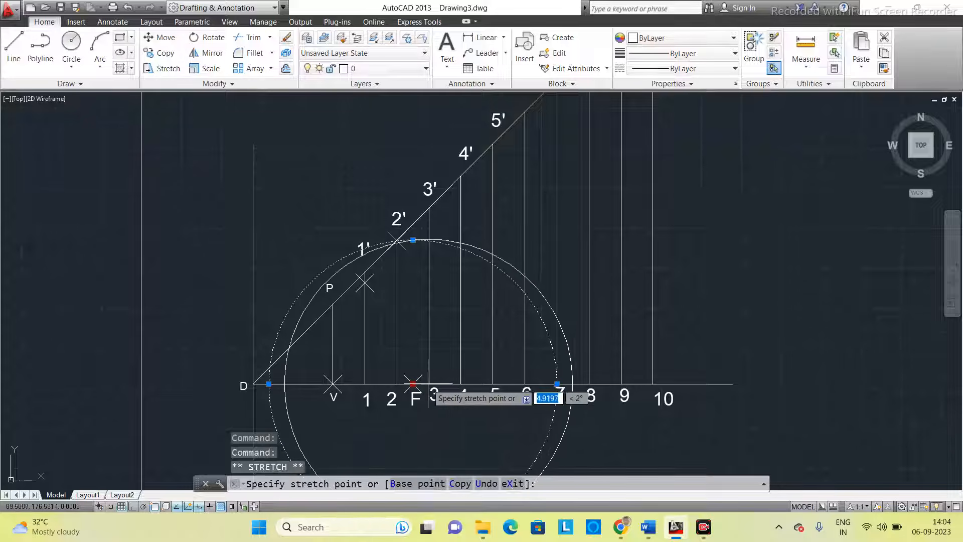
click(429, 384)
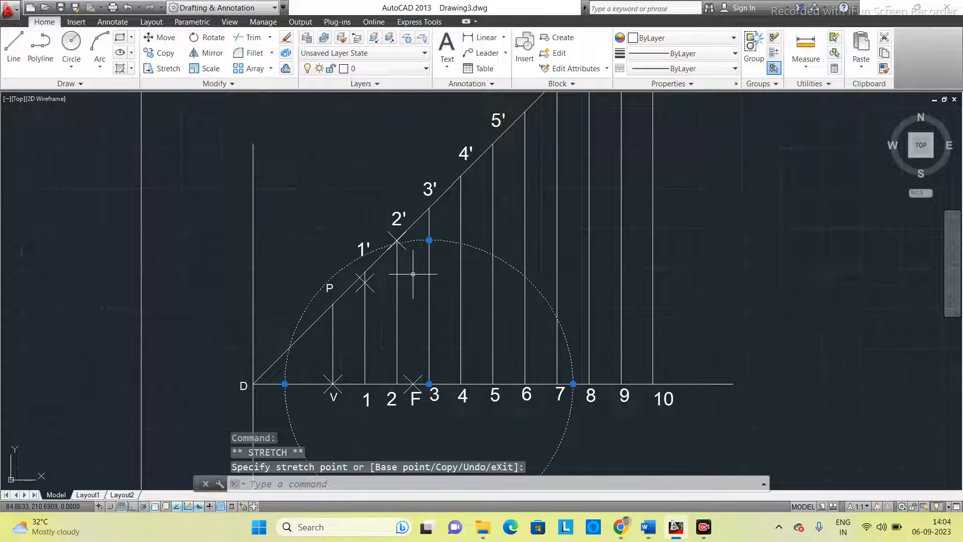
click(428, 240)
click(429, 208)
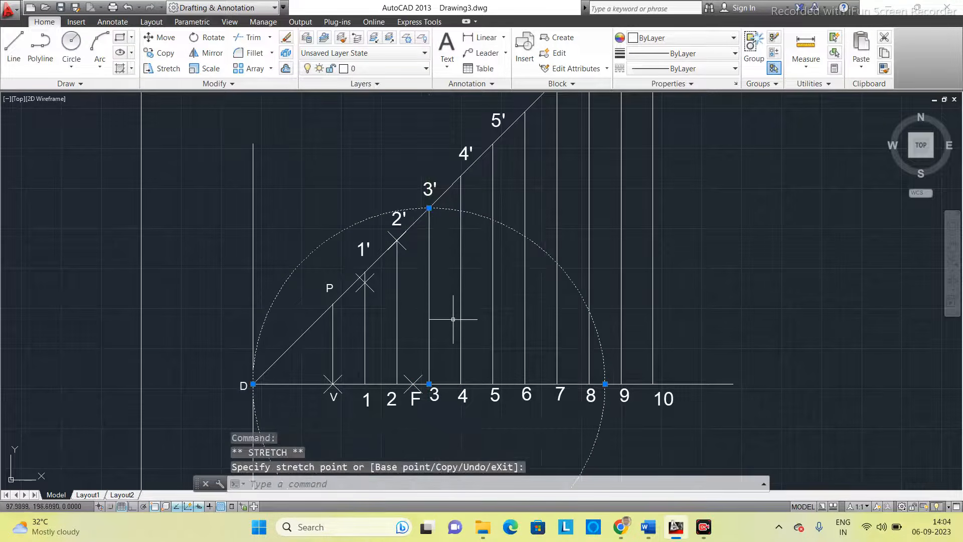
click(428, 383)
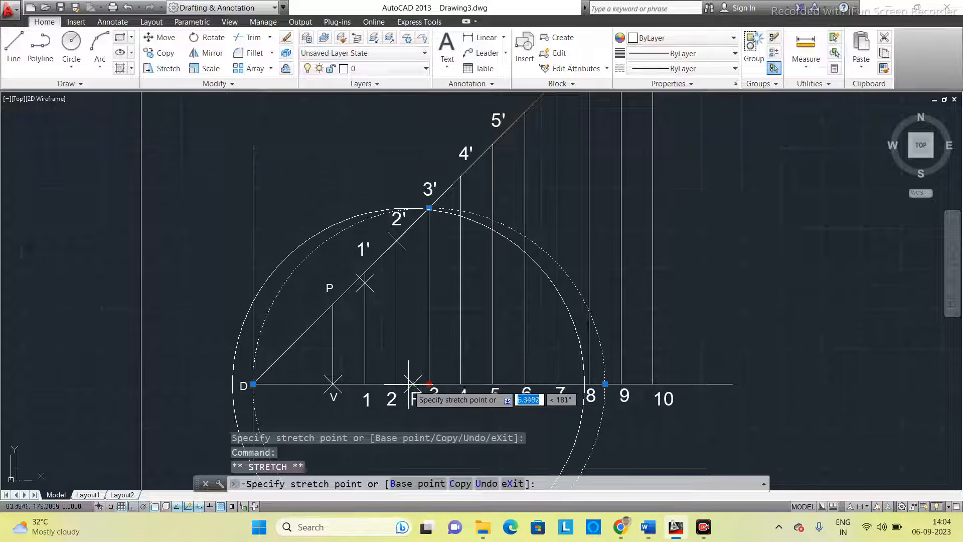
click(413, 384)
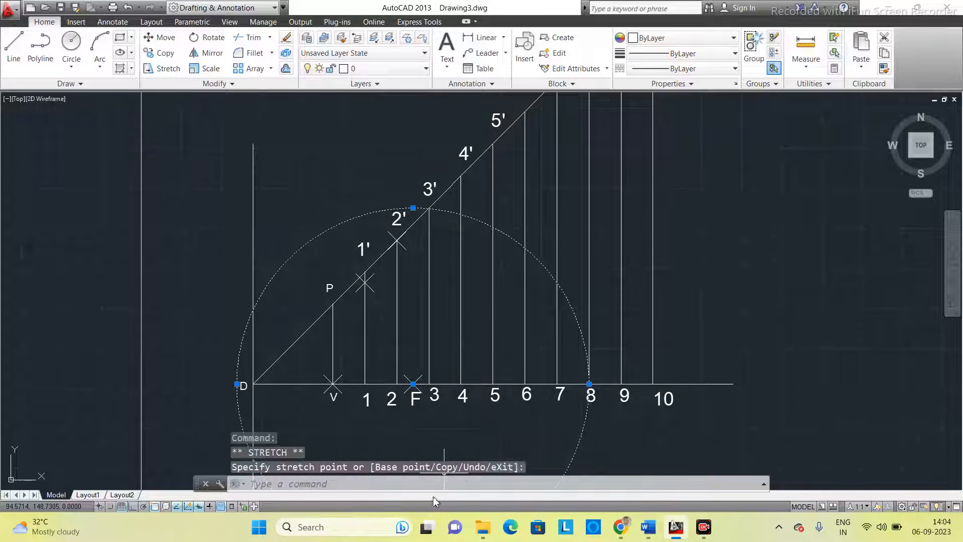
Place a point where the circle centred on F crosses the vertical line from 3 to 3'.
scroll(440, 215, up, 6)
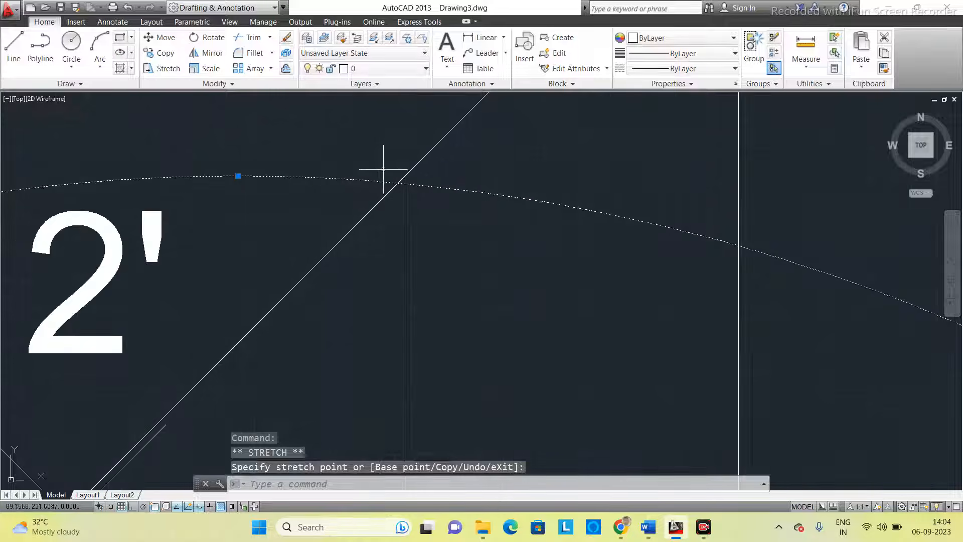
scroll(395, 177, up, 4)
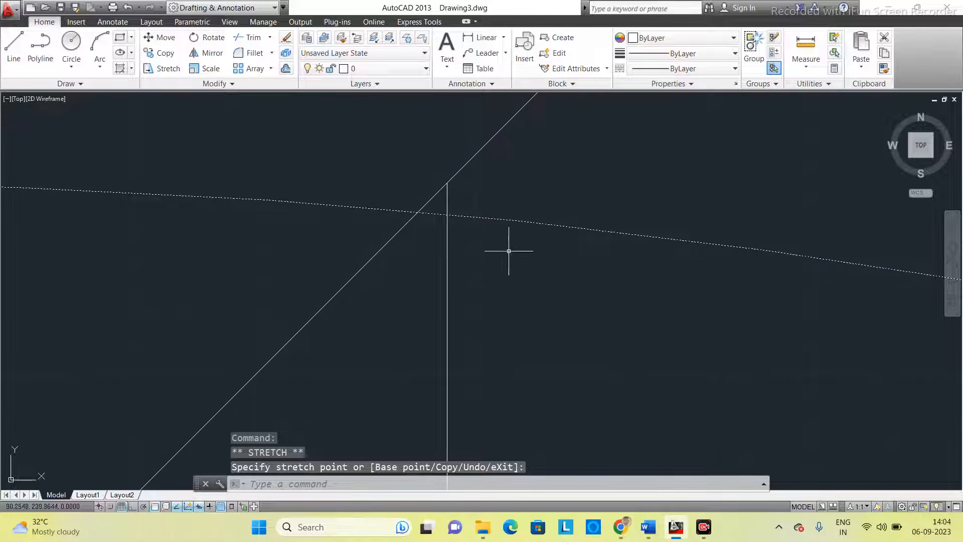
click(423, 482)
text(po)
key(Return)
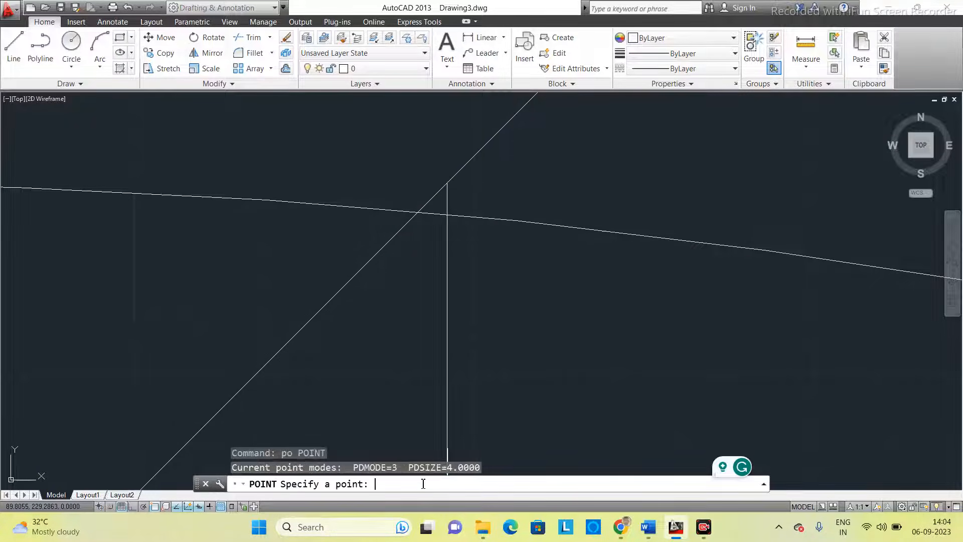
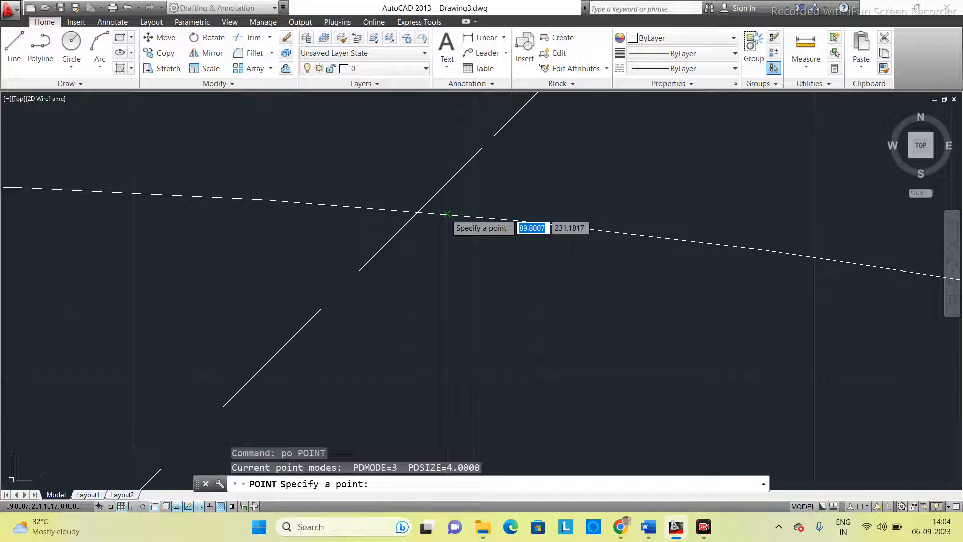
click(447, 214)
Resize the circle to a radius equal to line 4-4', using point 4 as temporary centre, and return its centre to F.
scroll(492, 241, down, 5)
middle_drag(533, 294, 505, 258)
scroll(505, 257, down, 2)
mouse_move(526, 296)
middle_down()
mouse_move(495, 254)
mouse_move(474, 276)
middle_up()
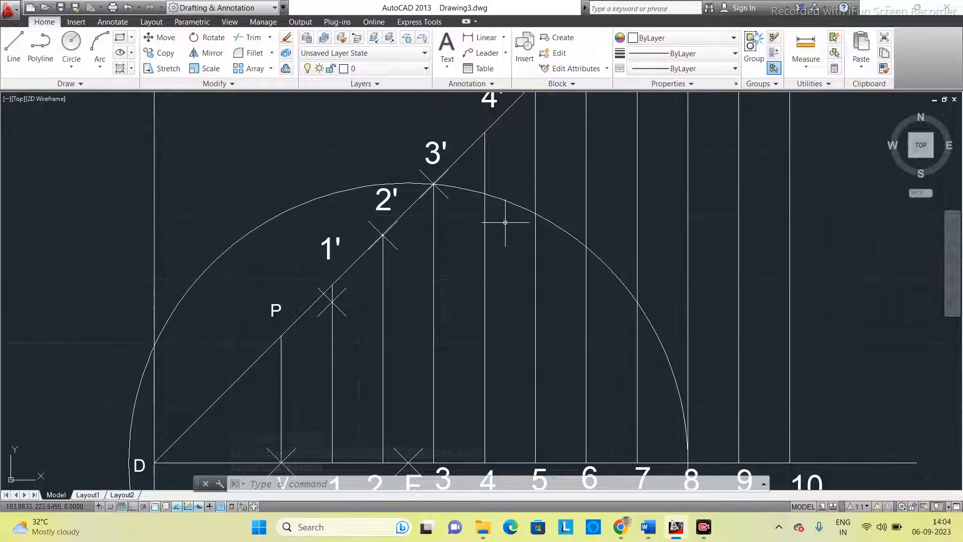
click(508, 199)
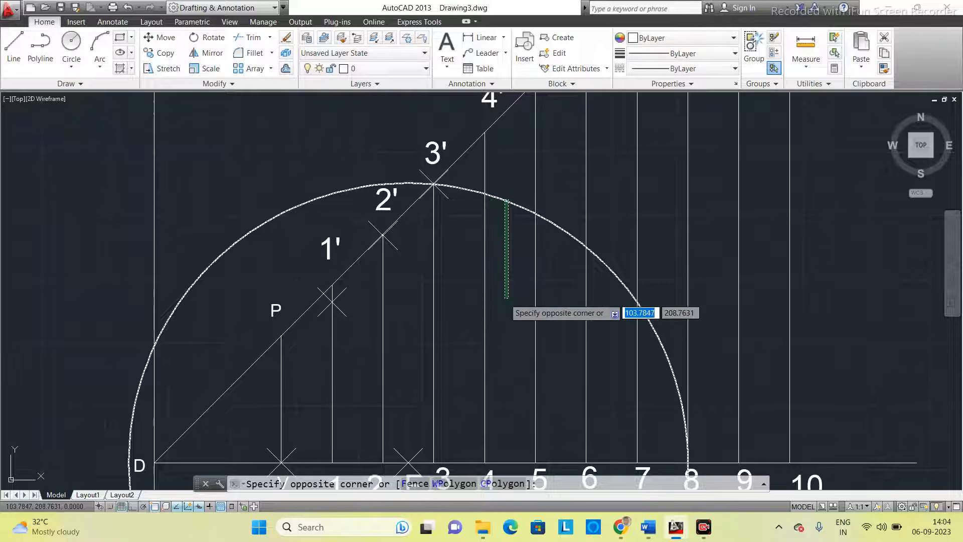
click(505, 296)
scroll(485, 289, down, 2)
middle_drag(485, 288, 472, 264)
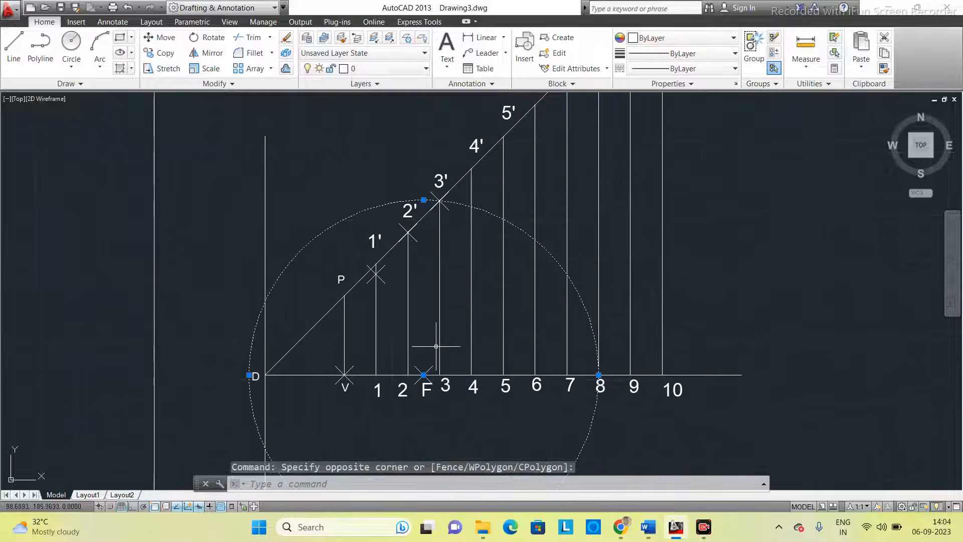
click(424, 375)
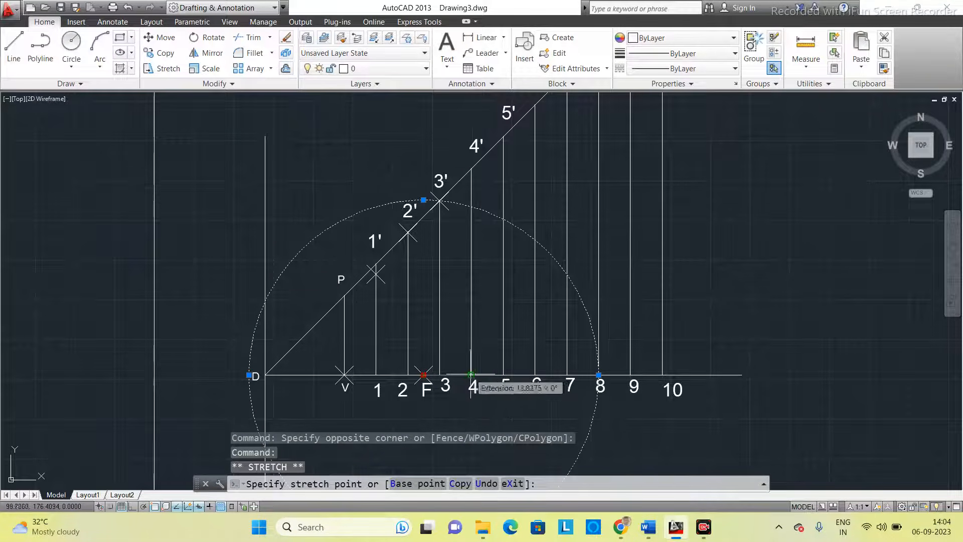
click(471, 372)
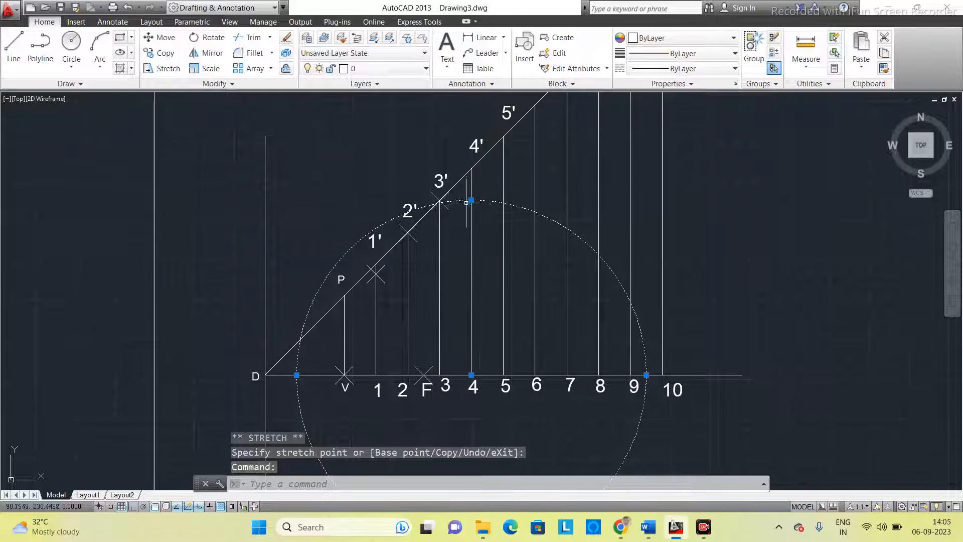
click(471, 200)
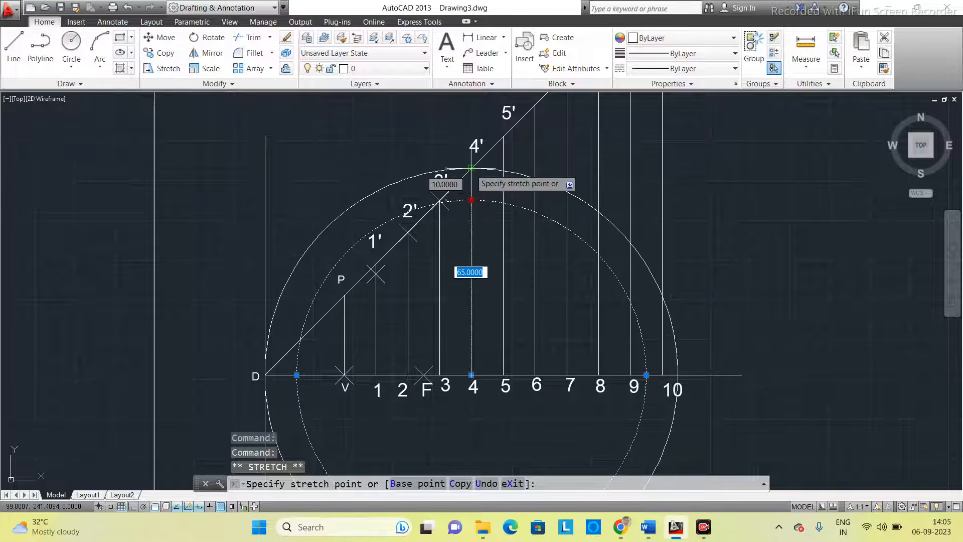
click(471, 374)
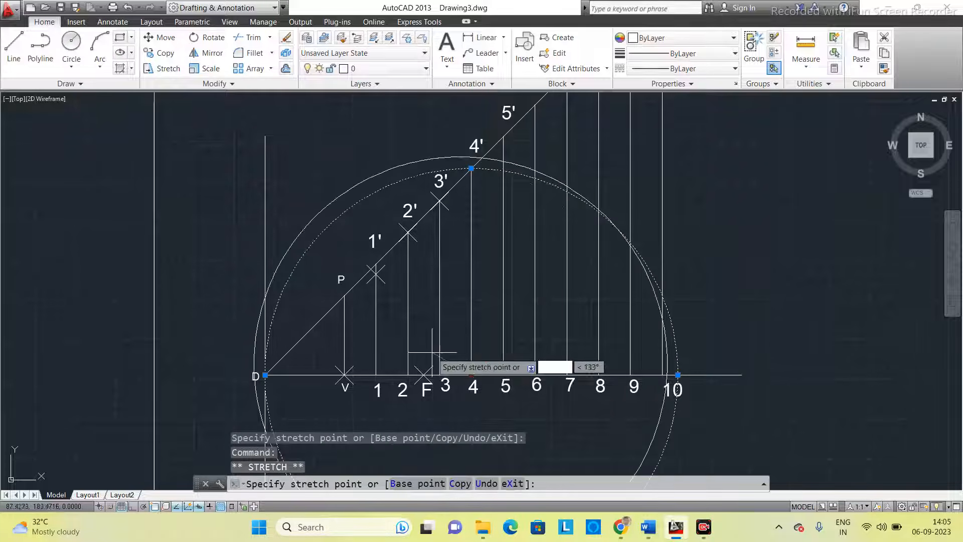
click(423, 374)
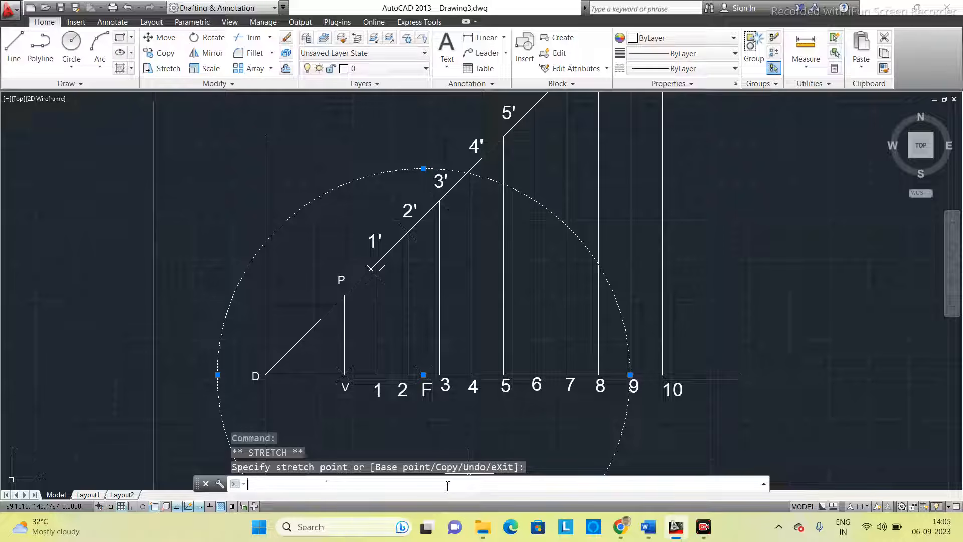
Place a point where the circle centred on F crosses the vertical line from 4 to 4'.
text(o)
key(Return)
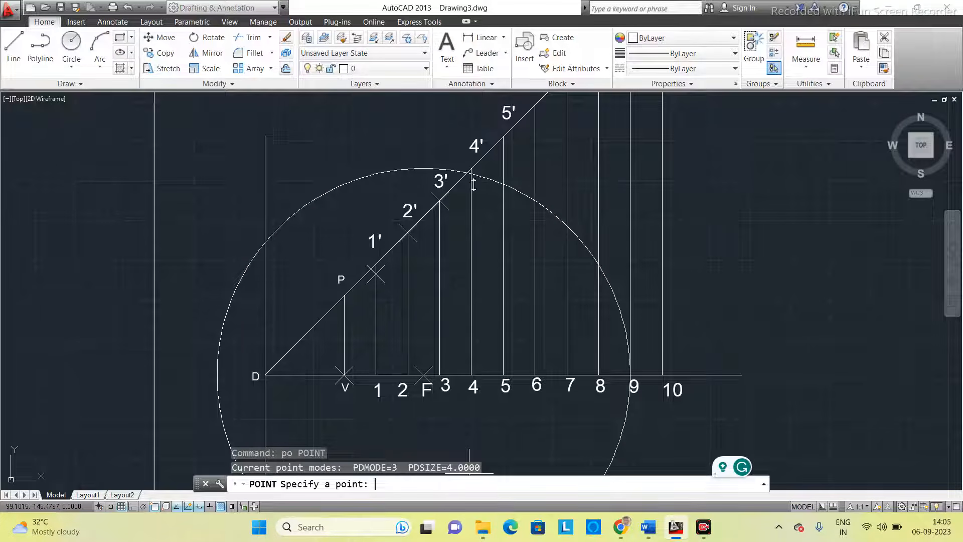
scroll(473, 176, up, 8)
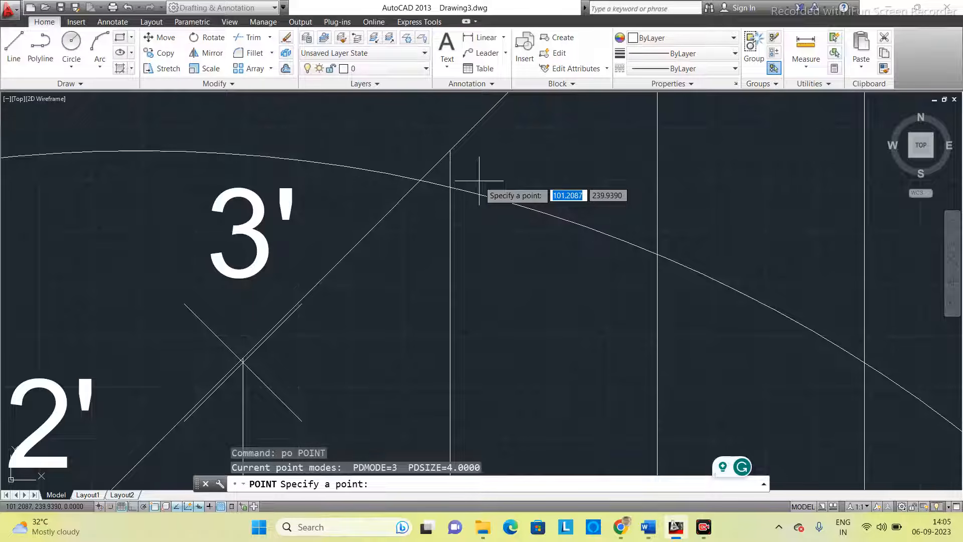
click(449, 187)
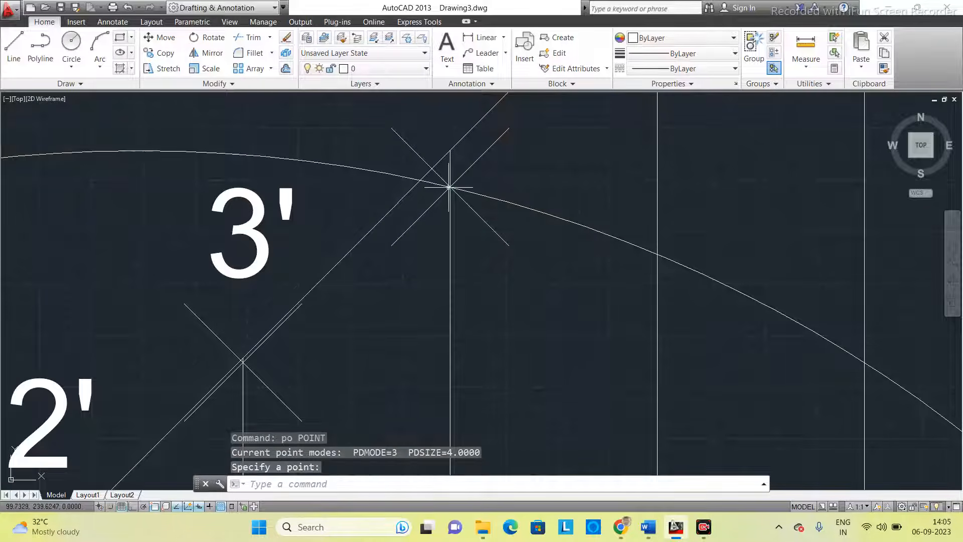
Resize the circle to a radius equal to line 5-5', using point 5 as temporary centre, and return its centre to F.
scroll(449, 187, down, 5)
scroll(489, 301, down, 2)
mouse_move(490, 273)
middle_down()
mouse_move(485, 316)
mouse_move(471, 308)
middle_up()
click(483, 246)
click(482, 245)
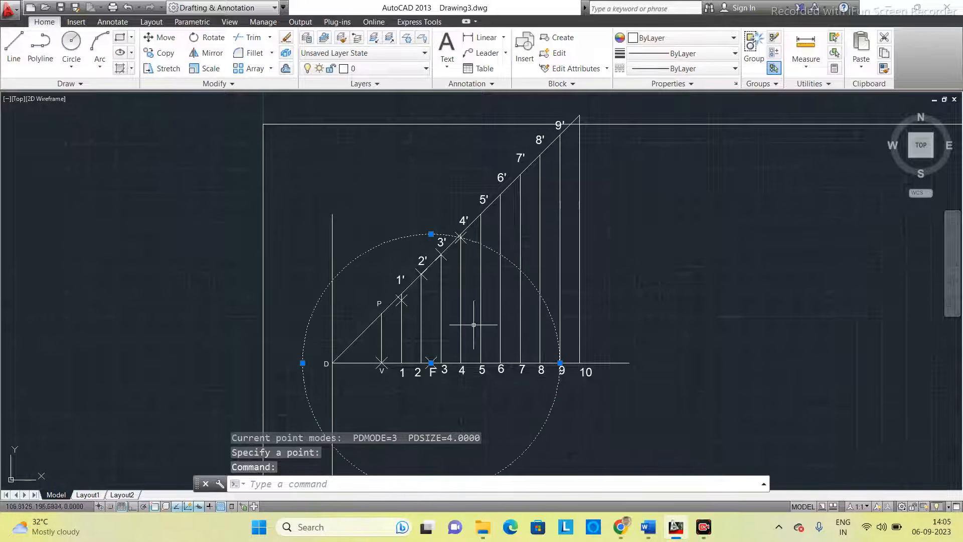
click(431, 362)
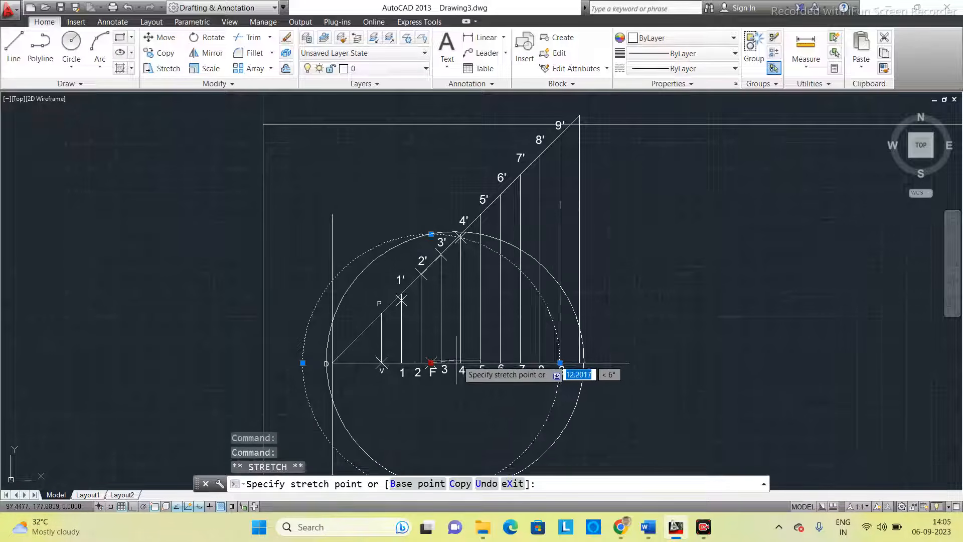
click(481, 362)
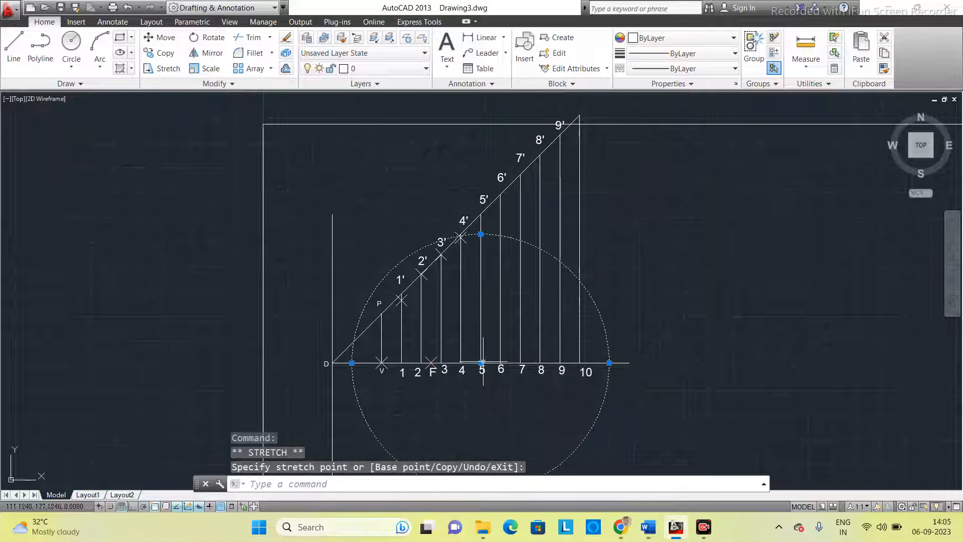
click(481, 234)
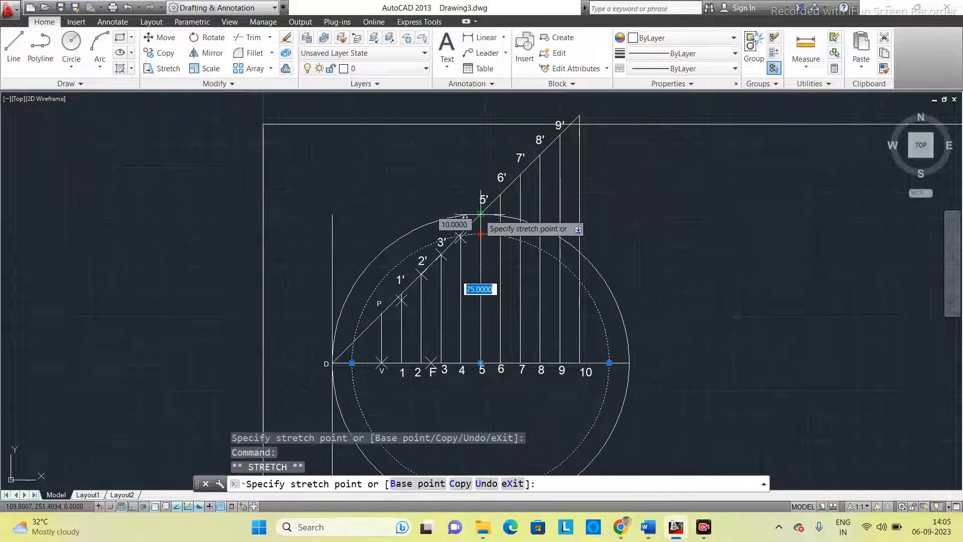
click(480, 214)
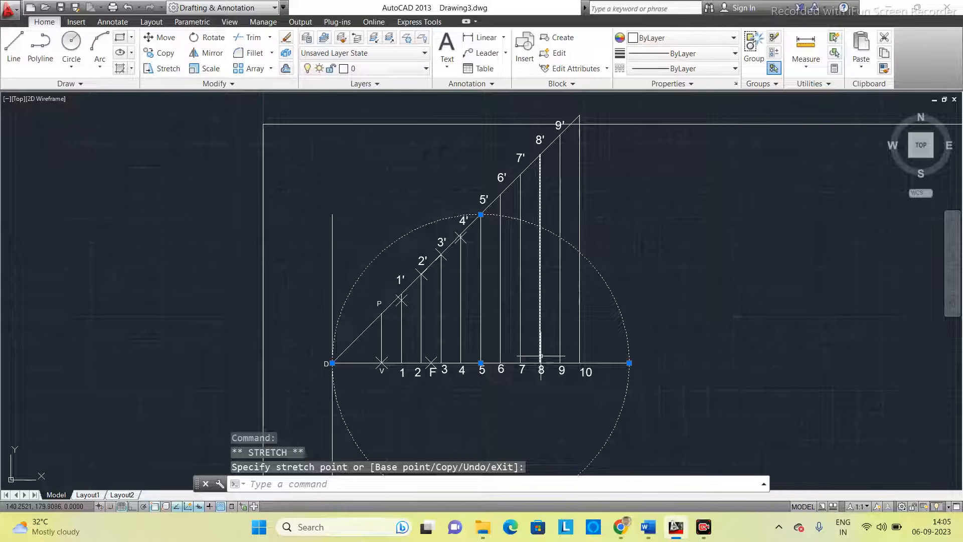
click(431, 362)
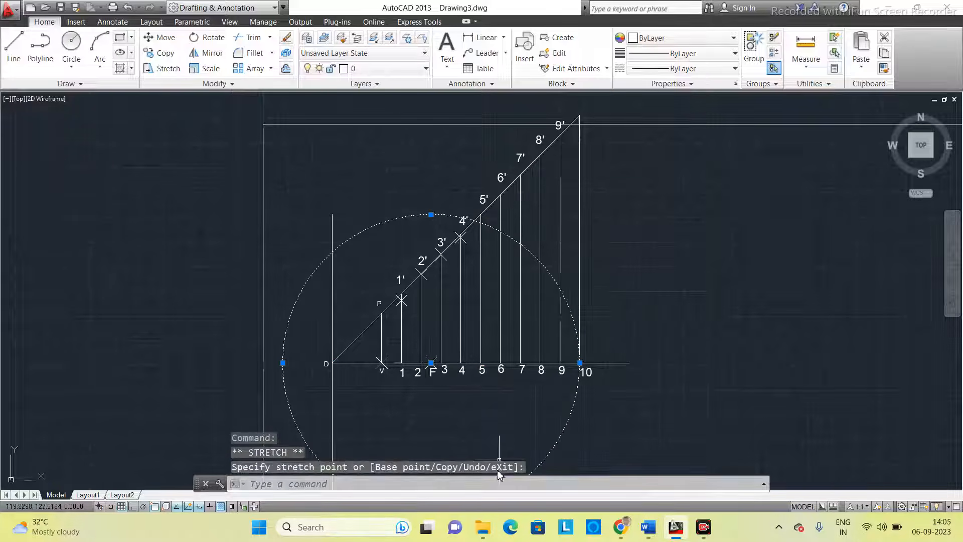
Place a point where the circle centred on F crosses the vertical line from 5 to 5'.
key(Escape)
text(po)
key(Return)
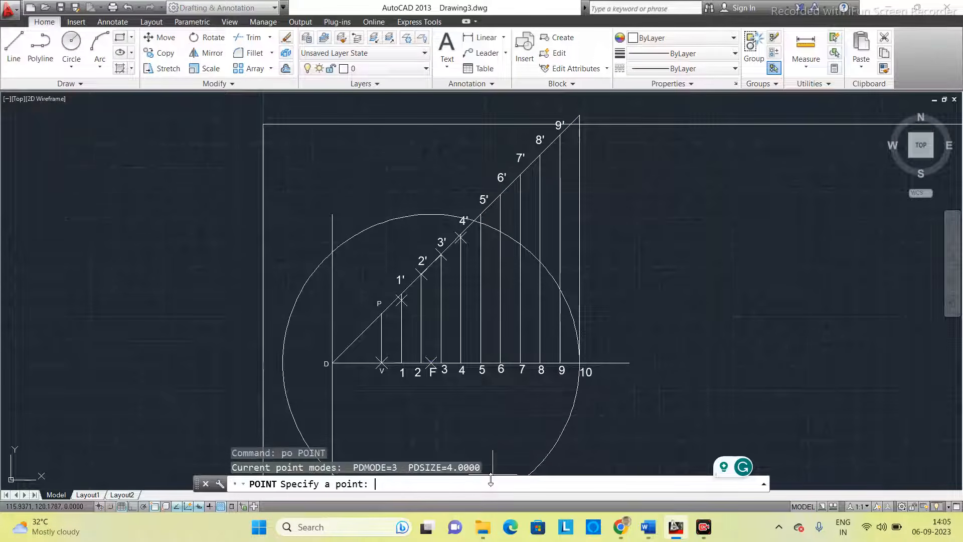
scroll(462, 196, up, 4)
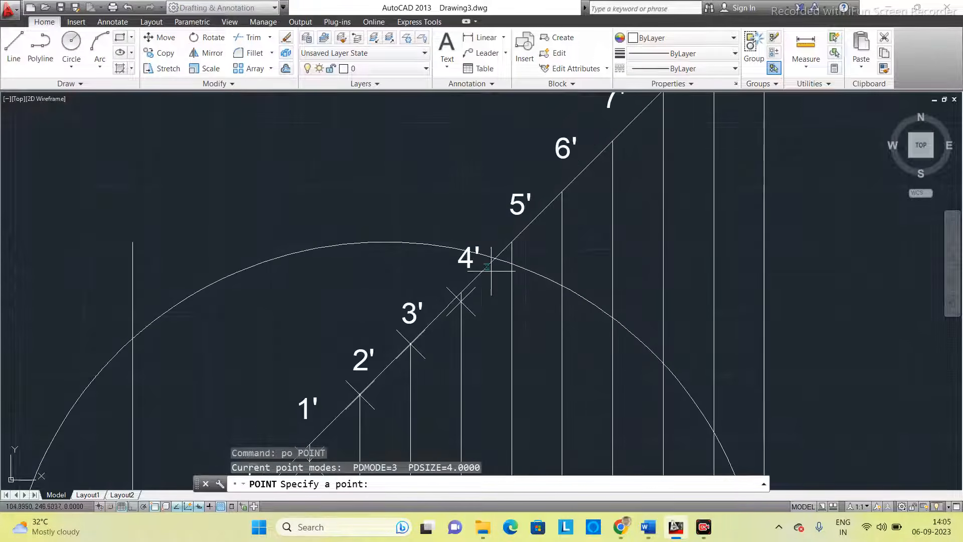
click(512, 247)
Move the circle's centre from F to point 6 and stretch its radius to reach 6'.
scroll(529, 323, down, 4)
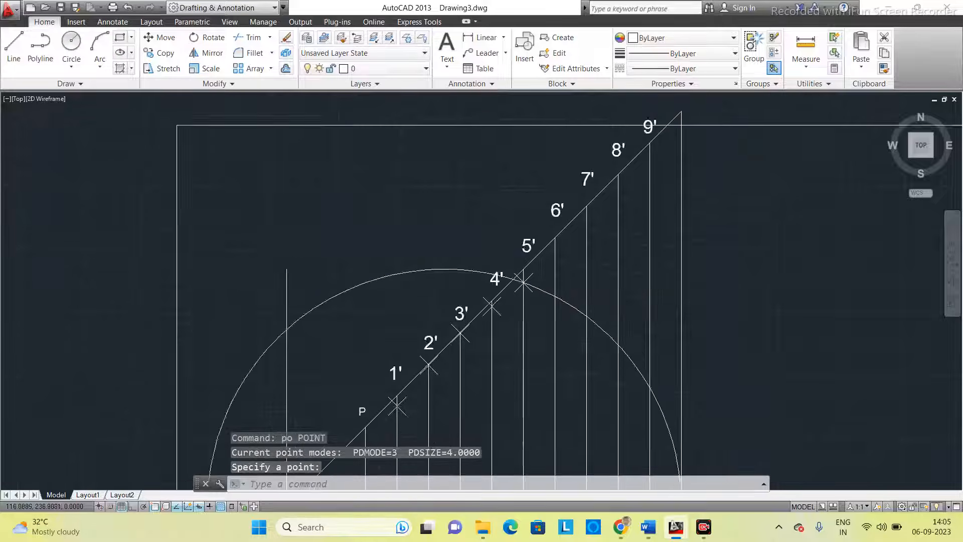
middle_drag(530, 323, 504, 285)
key(Escape)
click(520, 263)
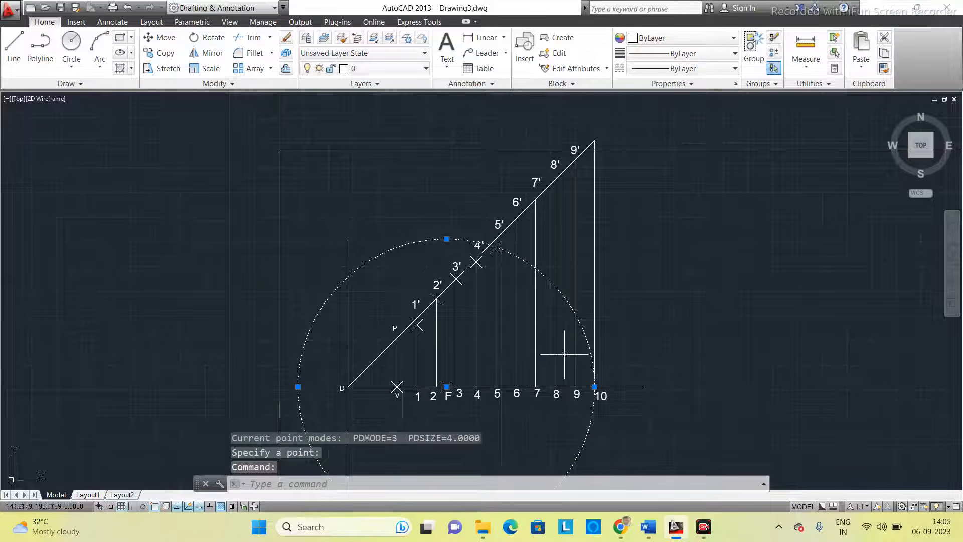
click(446, 387)
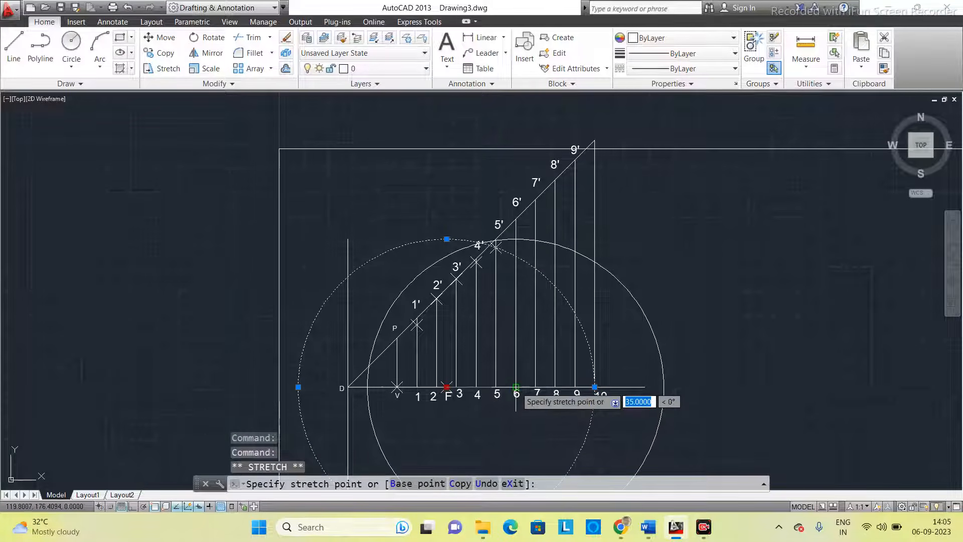
click(516, 387)
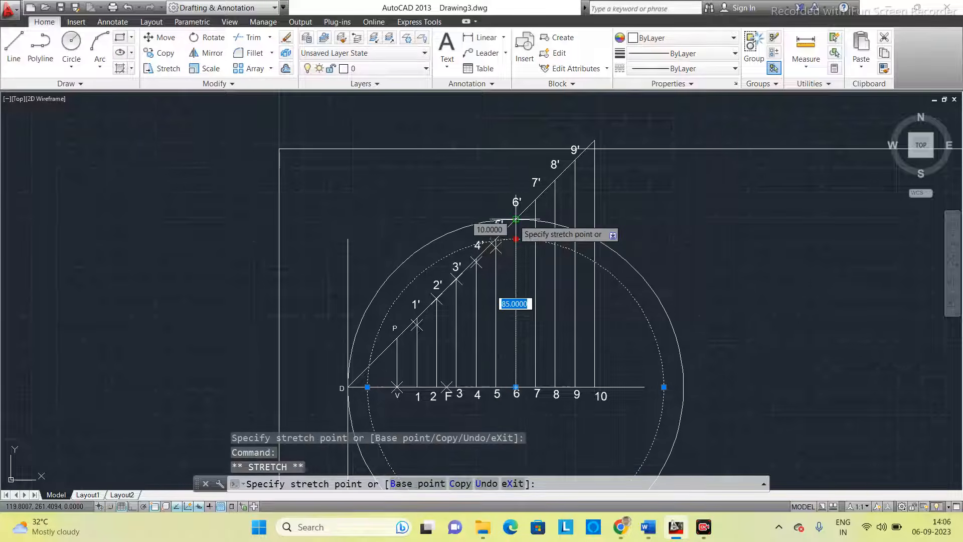
click(515, 219)
click(497, 479)
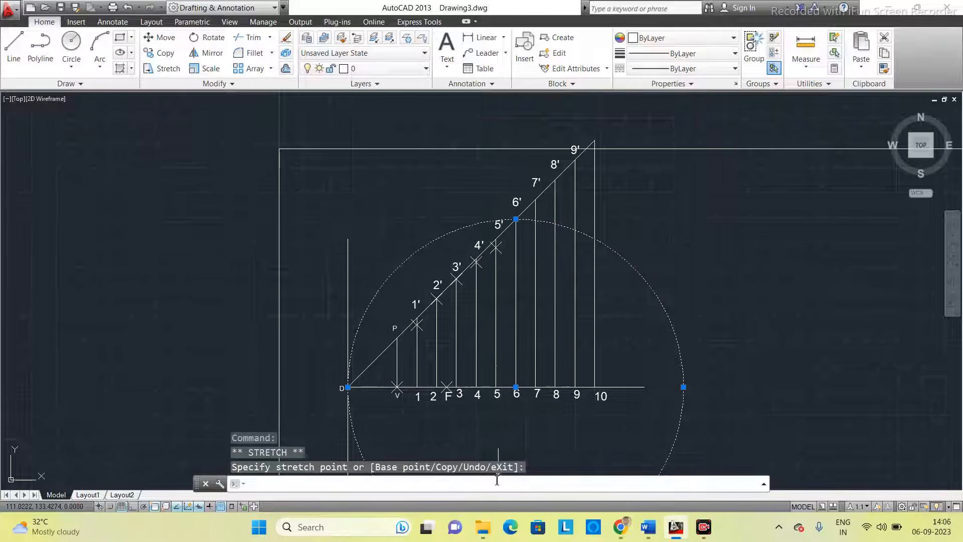
key(Escape)
text(po)
key(Return)
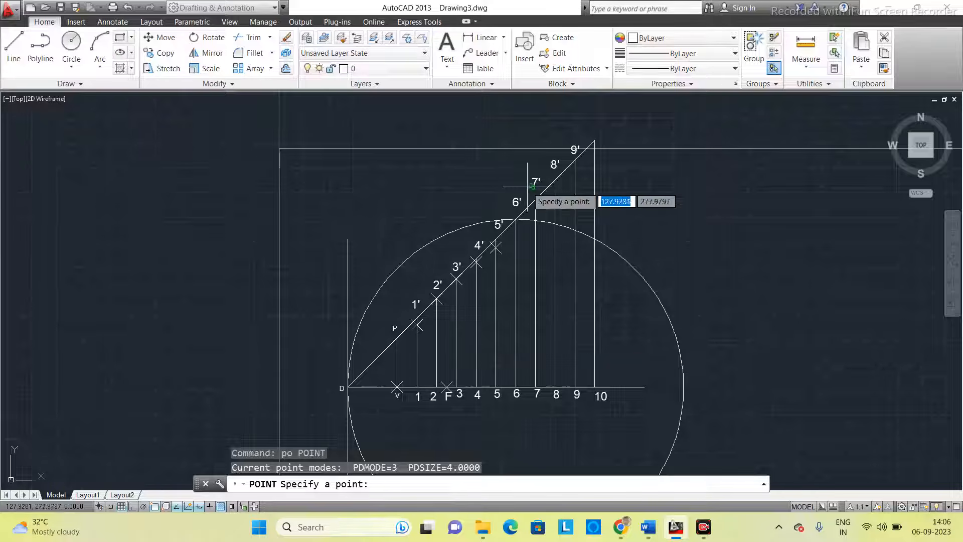
key(Escape)
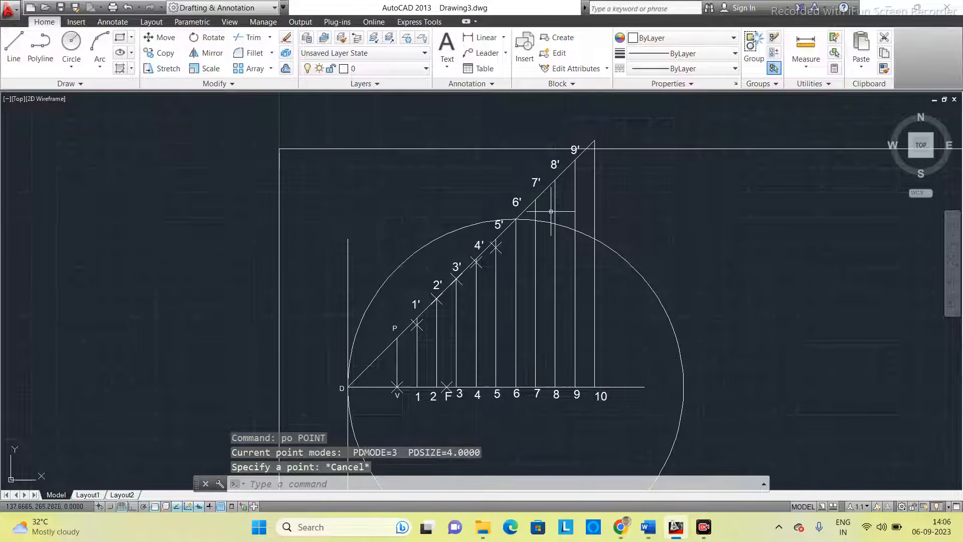
Move the circle's centre from point 6 back to F, keeping the radius equal to line 6-6'.
click(546, 220)
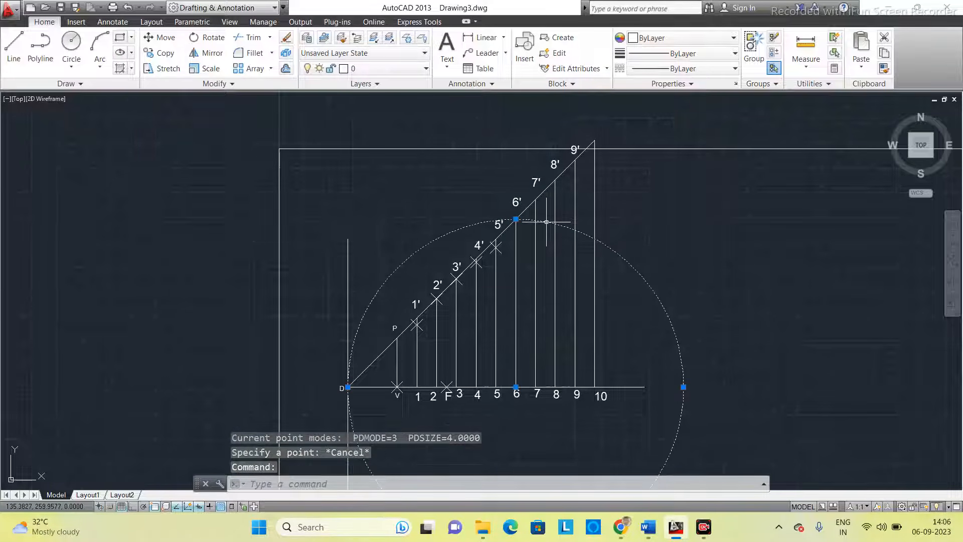
click(516, 387)
click(446, 387)
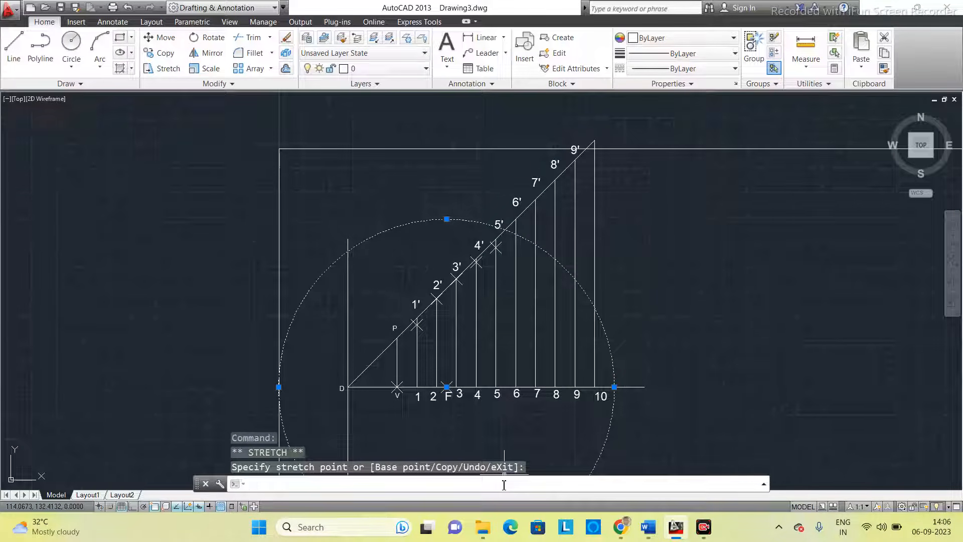
Place a point where the circle centred on F crosses the vertical line from 6 to 6'.
key(Escape)
text(po)
key(Return)
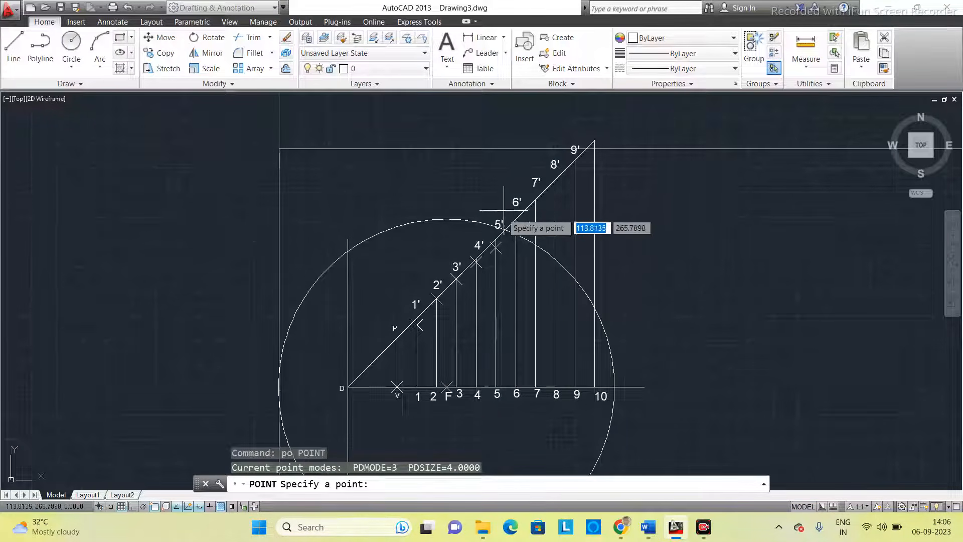
click(515, 234)
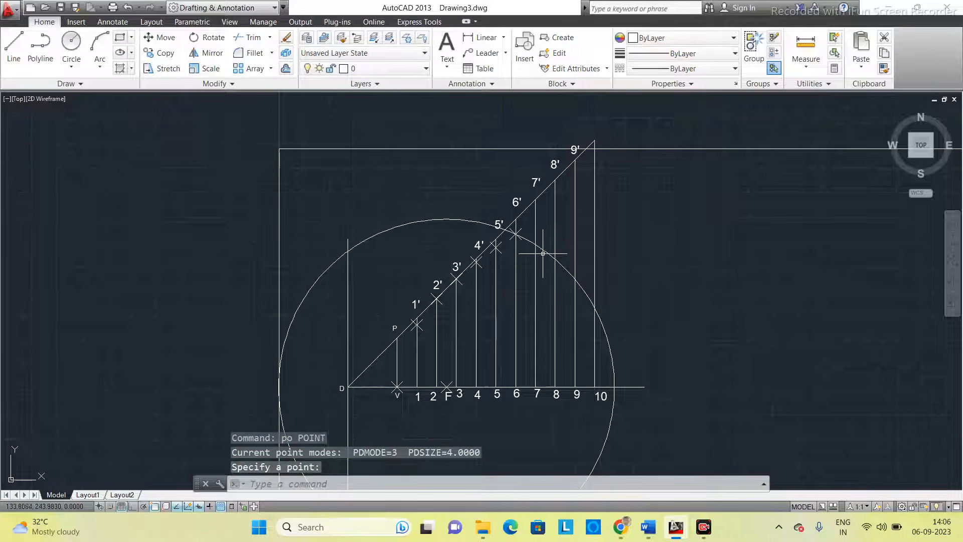
Move the circle's centre from F to point 7 and stretch its radius to reach 7'.
click(514, 234)
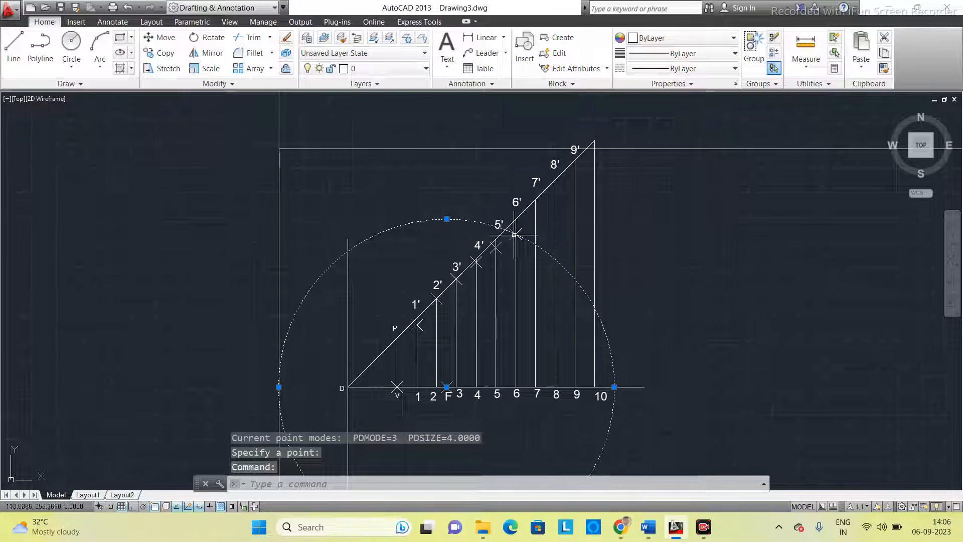
click(446, 387)
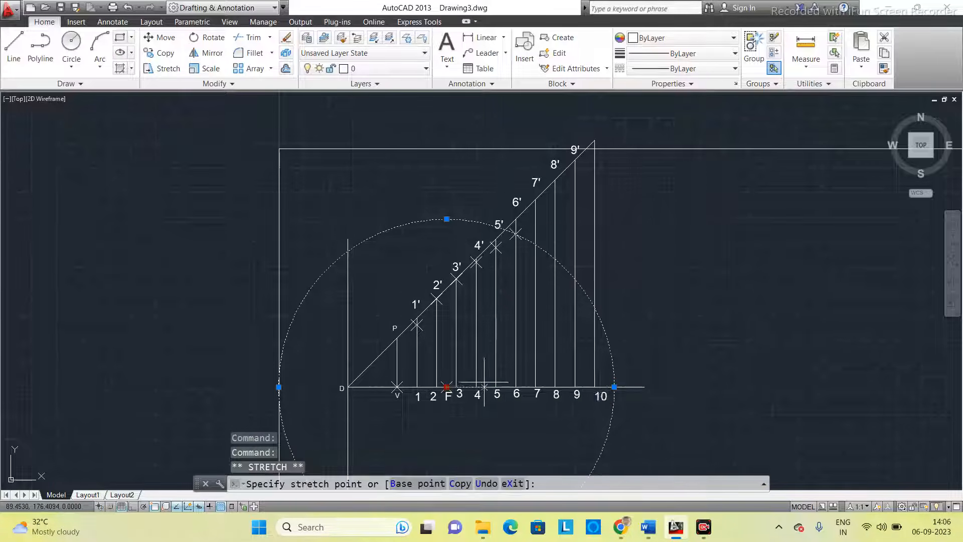
click(535, 387)
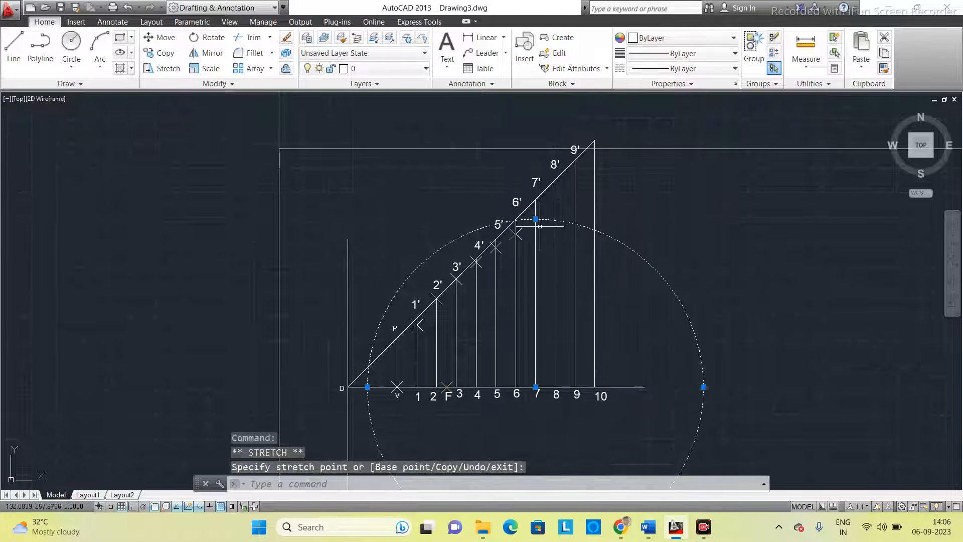
click(535, 199)
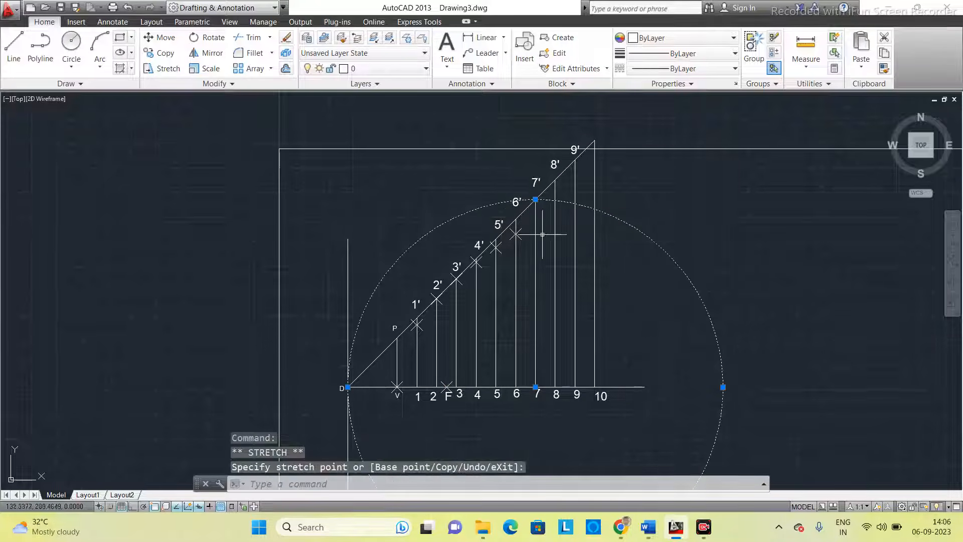
Move the circle's centre back to F and place a point where it crosses the vertical line from 7 to 7'.
click(535, 386)
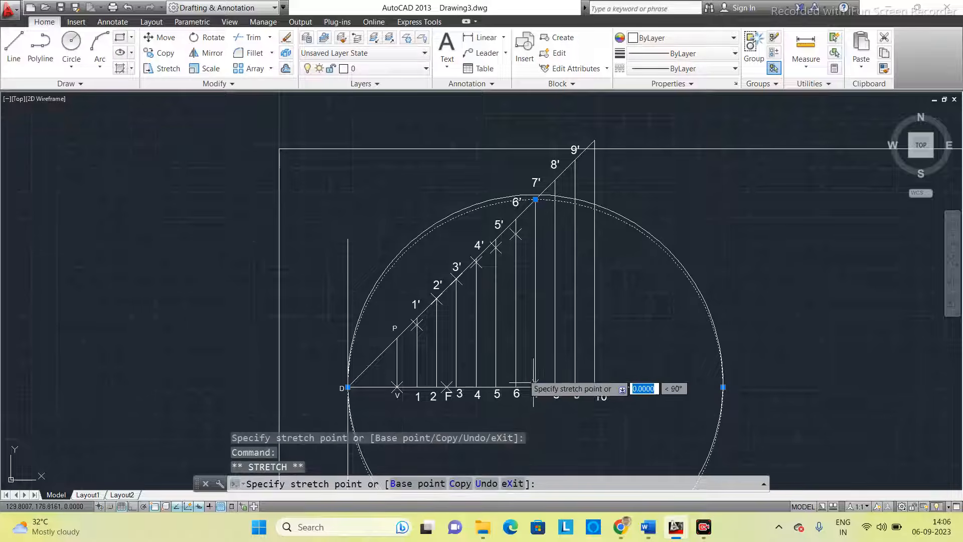
click(447, 387)
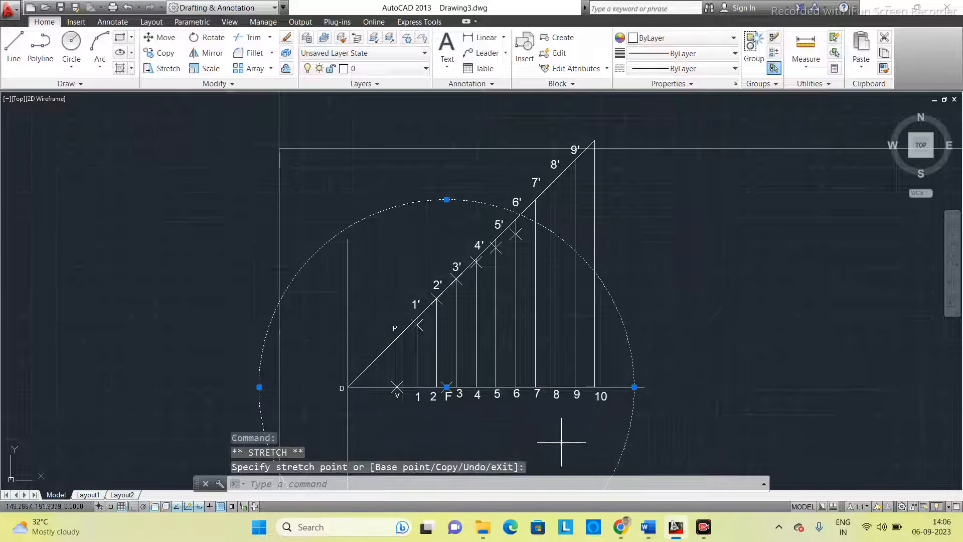
text(po)
key(Return)
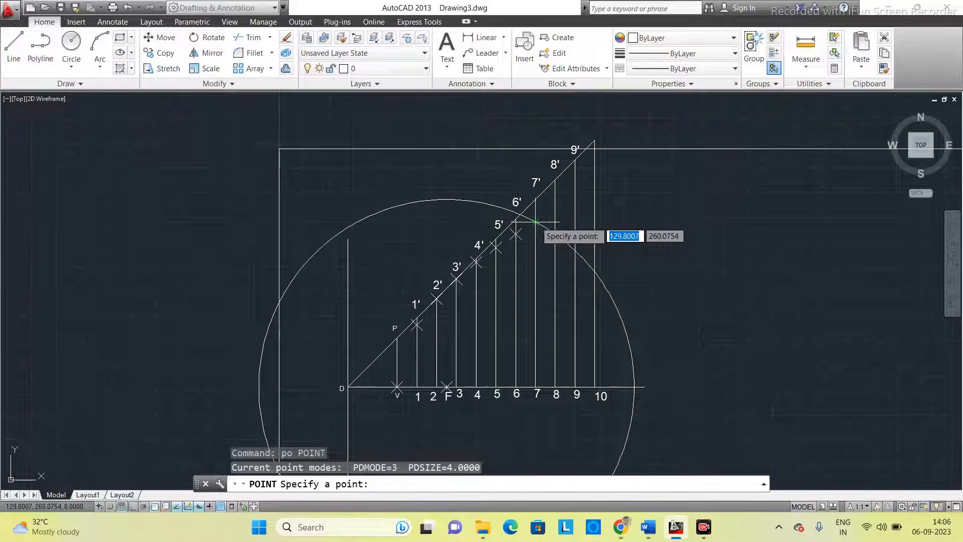
click(536, 221)
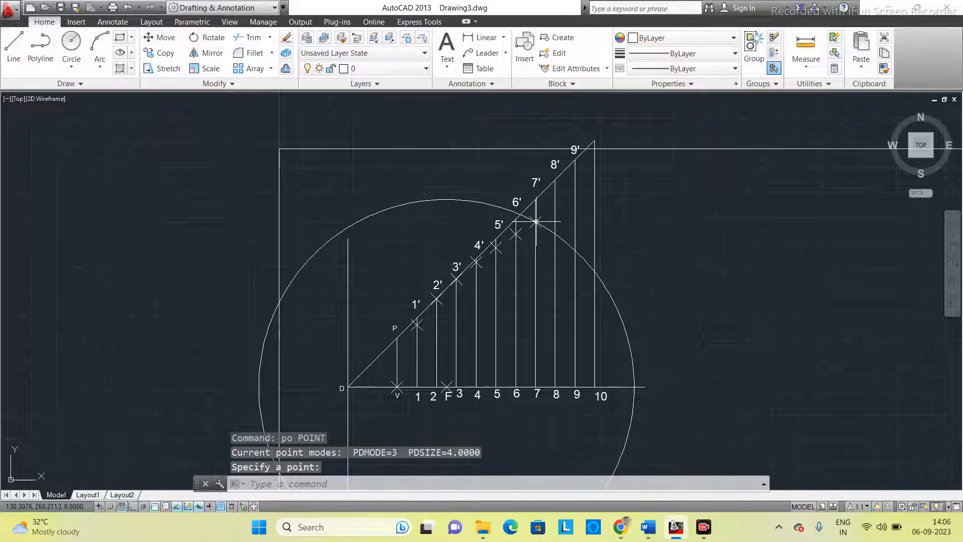
Move the circle's centre from F to point 8 and stretch its radius to reach 8'.
click(561, 239)
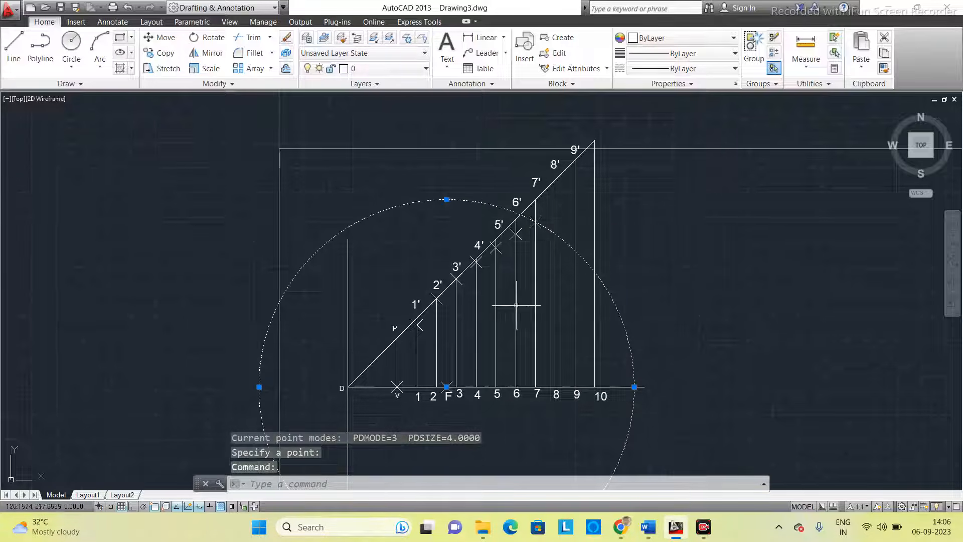
click(446, 386)
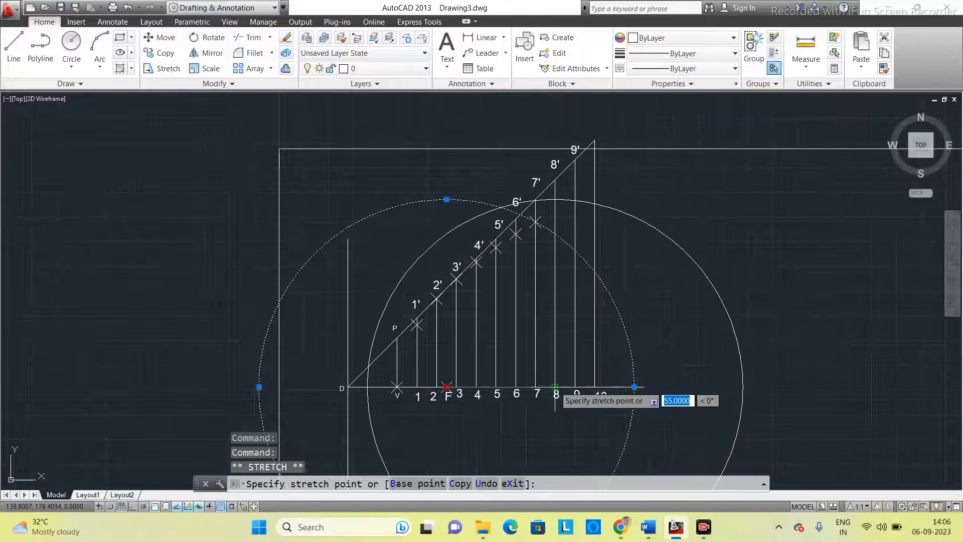
click(555, 387)
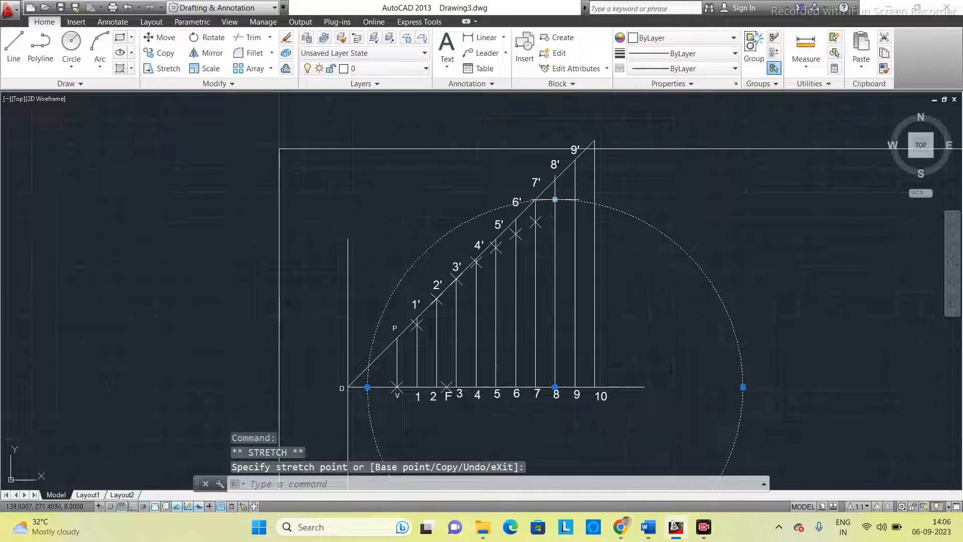
click(555, 199)
click(555, 180)
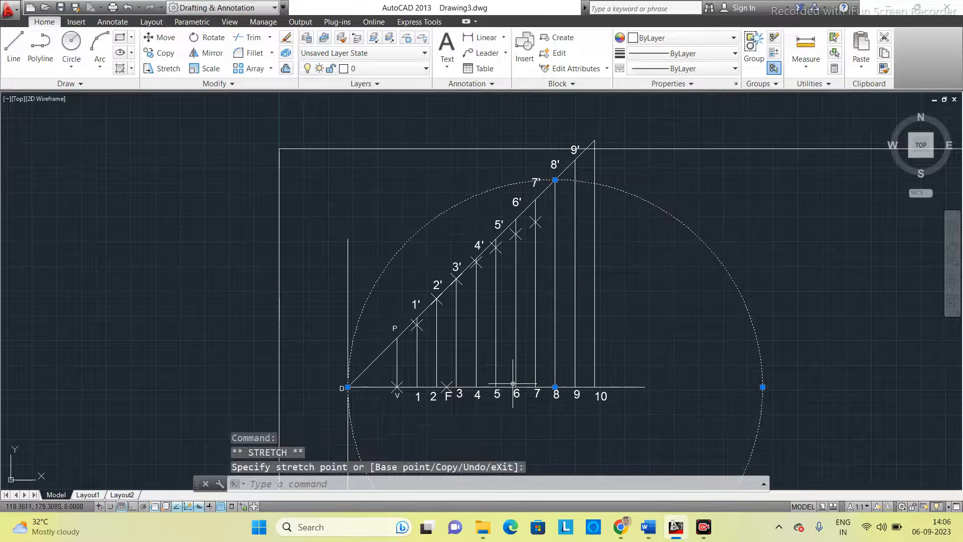
Move the circle's centre back to F and place a point where it crosses the vertical line from 8 to 8'.
click(555, 387)
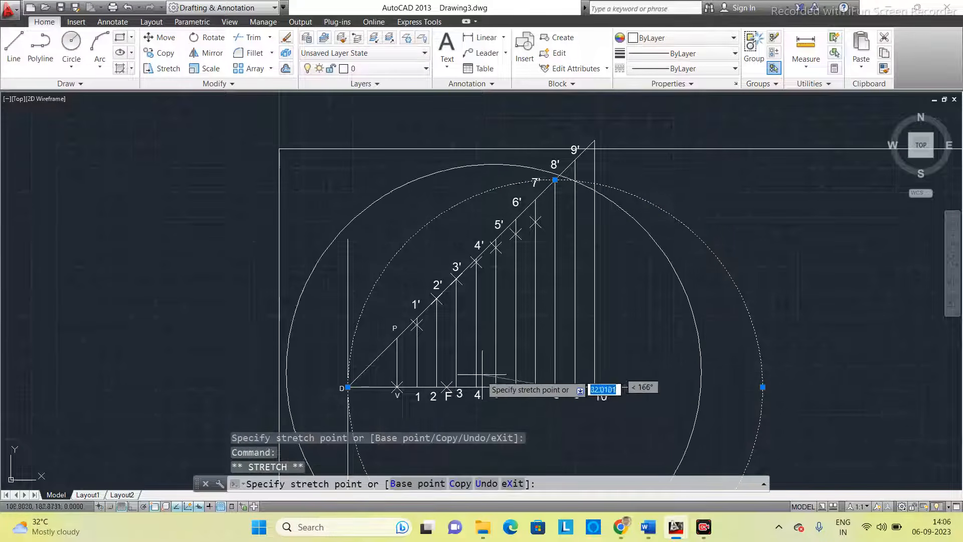
click(446, 387)
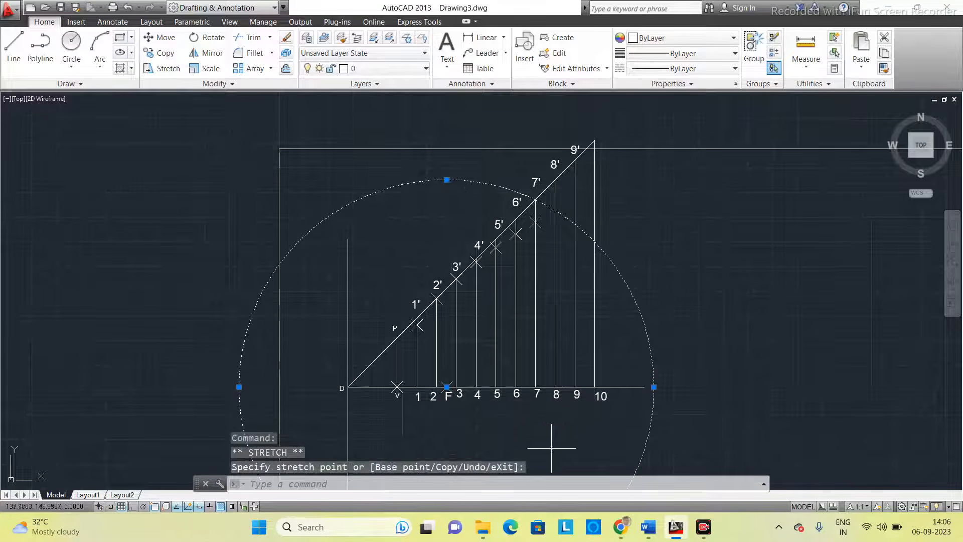
text(po)
key(Return)
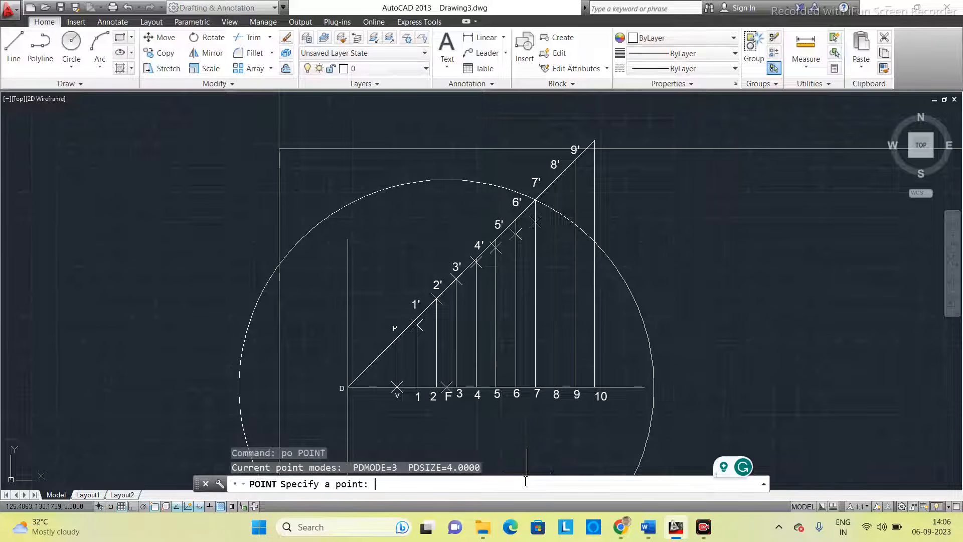
click(554, 211)
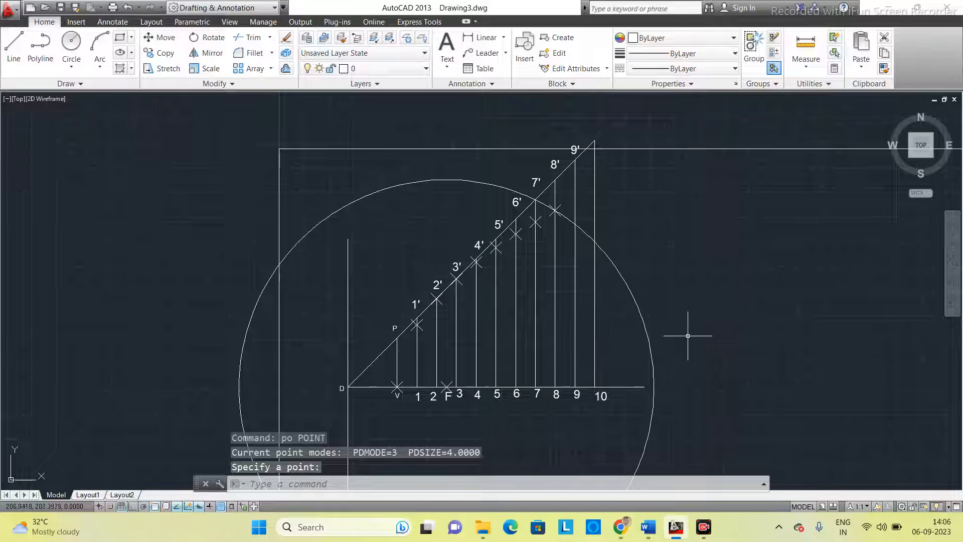
Delete the construction circle centred on F.
middle_drag(687, 314, 689, 272)
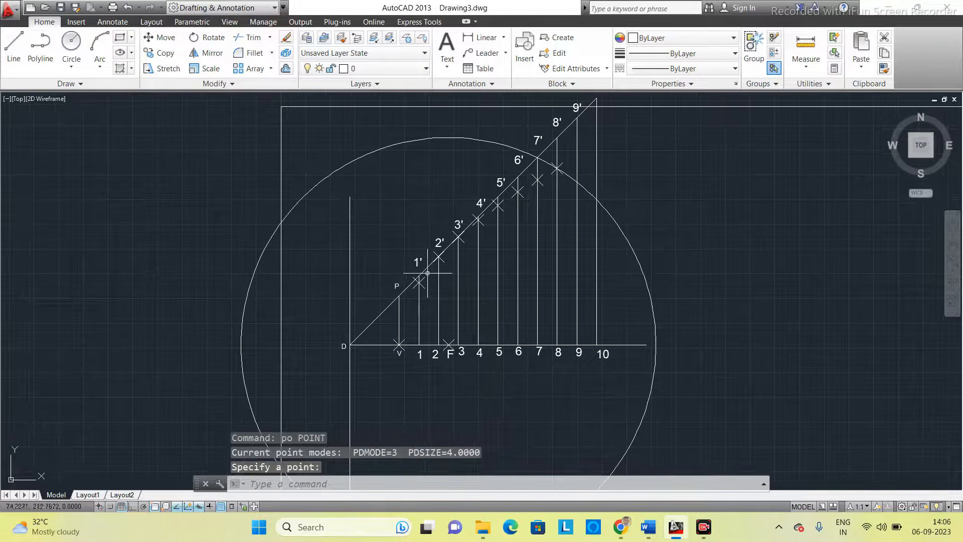
click(625, 243)
key(Delete)
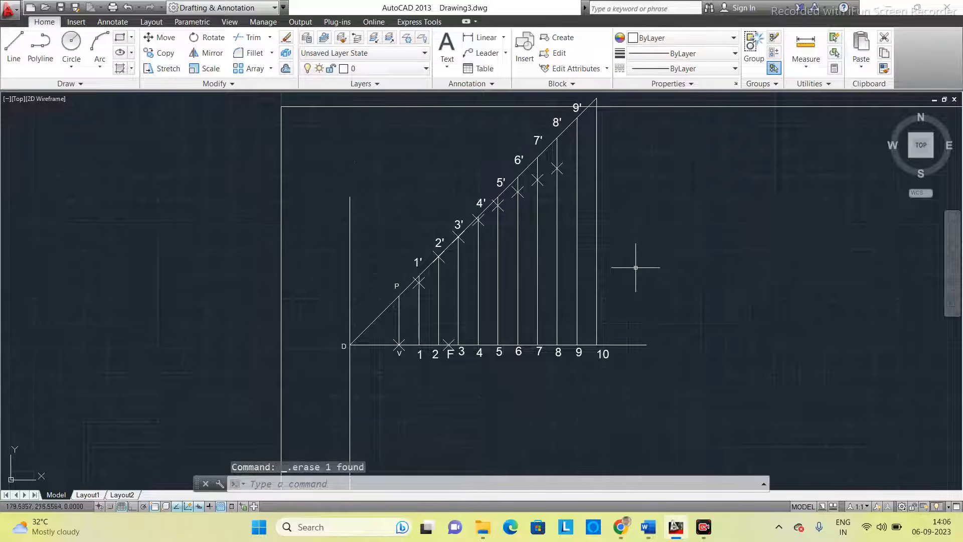
Mirror the eight curve points on the vertical lines 1 to 8 about the horizontal axis through D and V, keeping the source points.
middle_drag(516, 414, 497, 382)
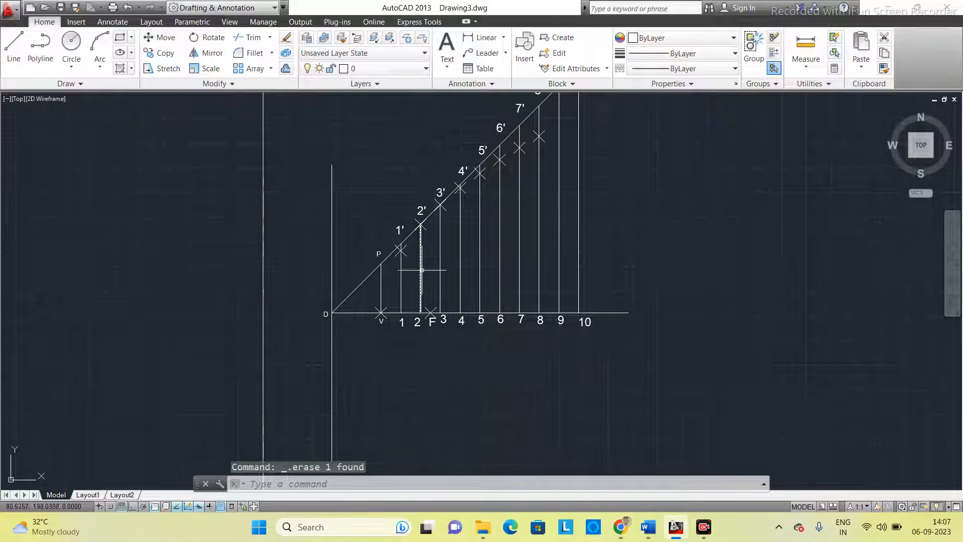
scroll(437, 233, up, 2)
click(385, 265)
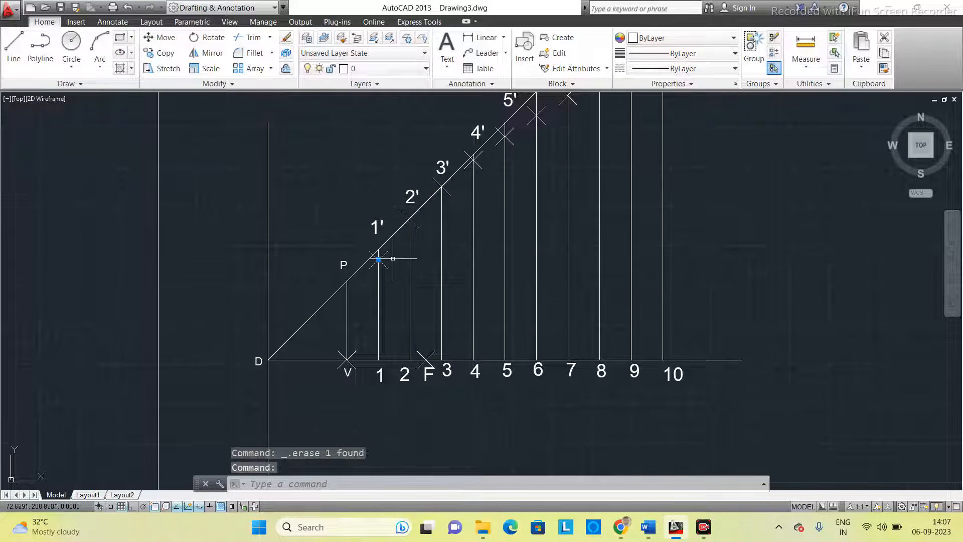
click(419, 226)
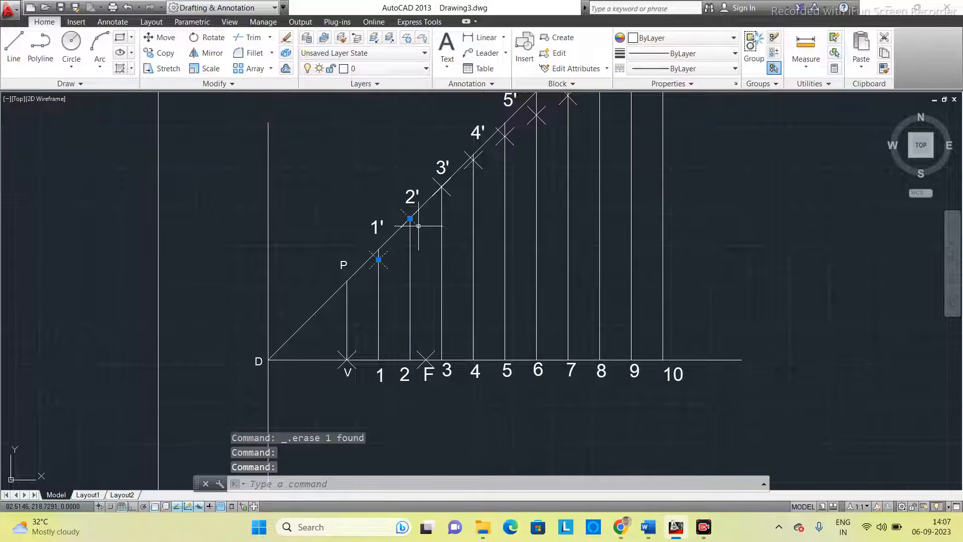
click(448, 194)
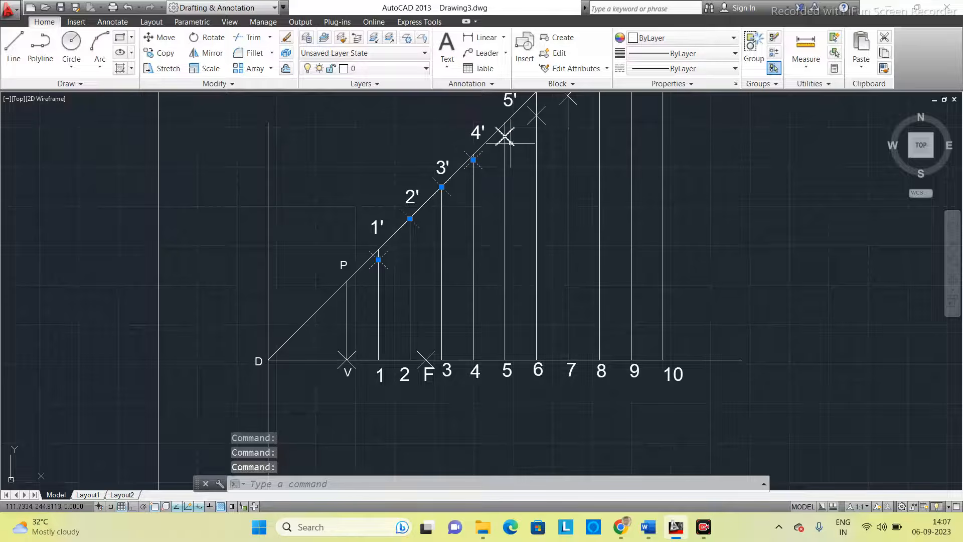
middle_drag(607, 163, 582, 226)
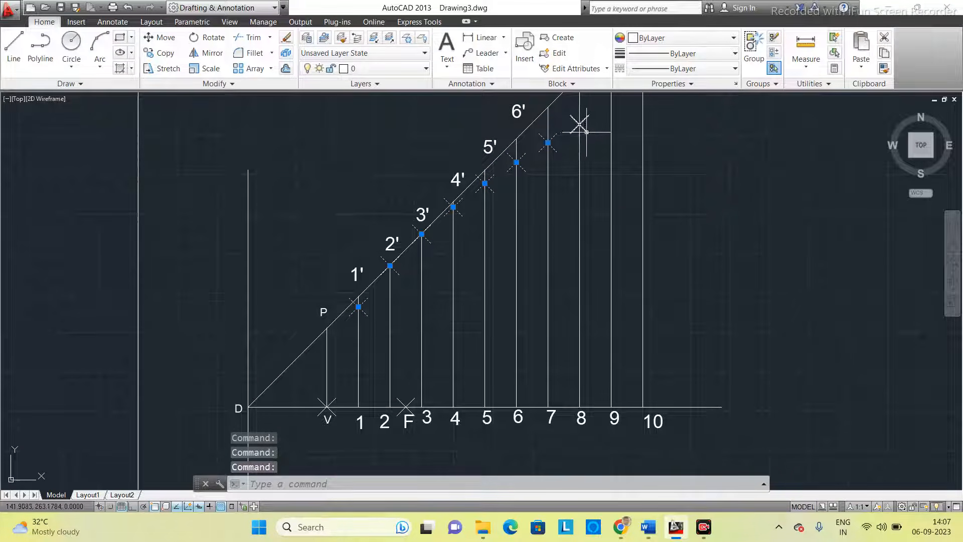
scroll(588, 130, down, 5)
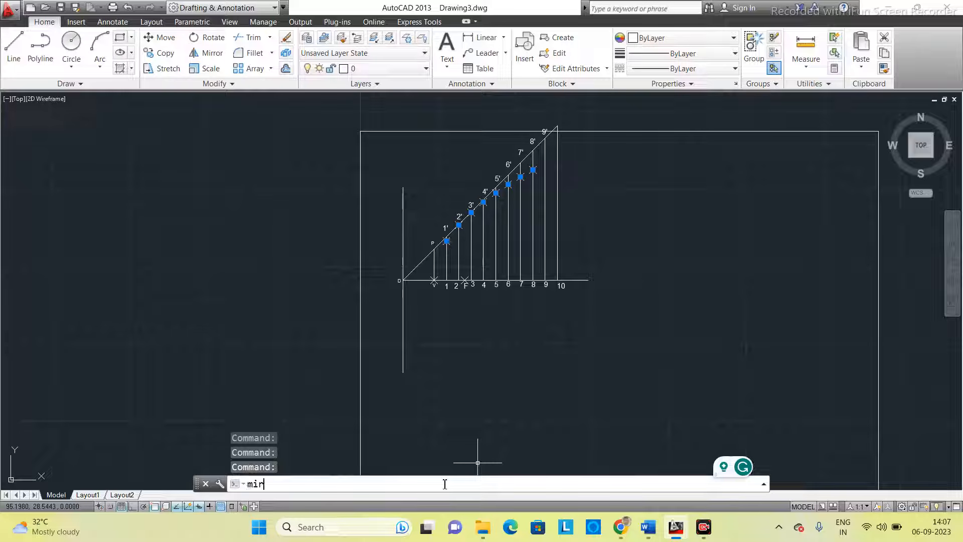
text(ror)
key(Return)
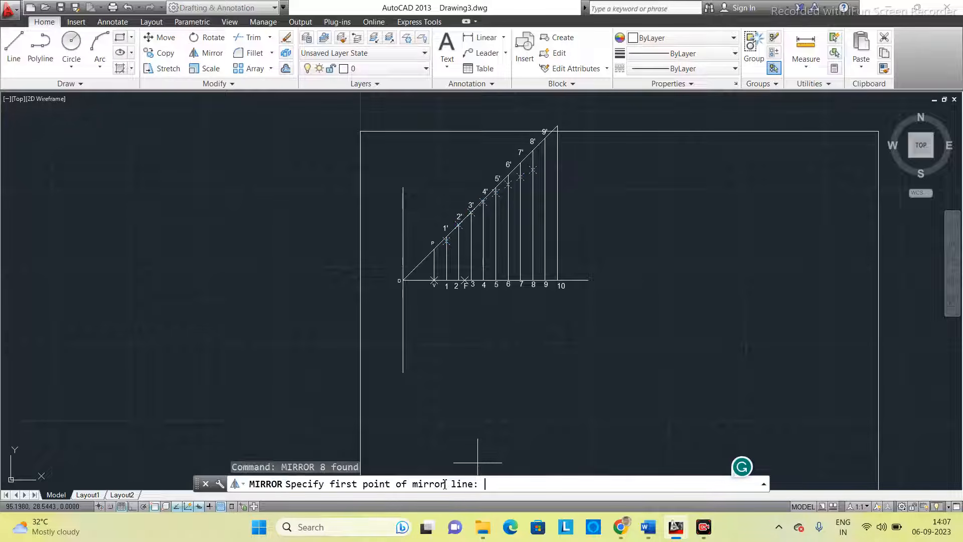
scroll(430, 279, up, 4)
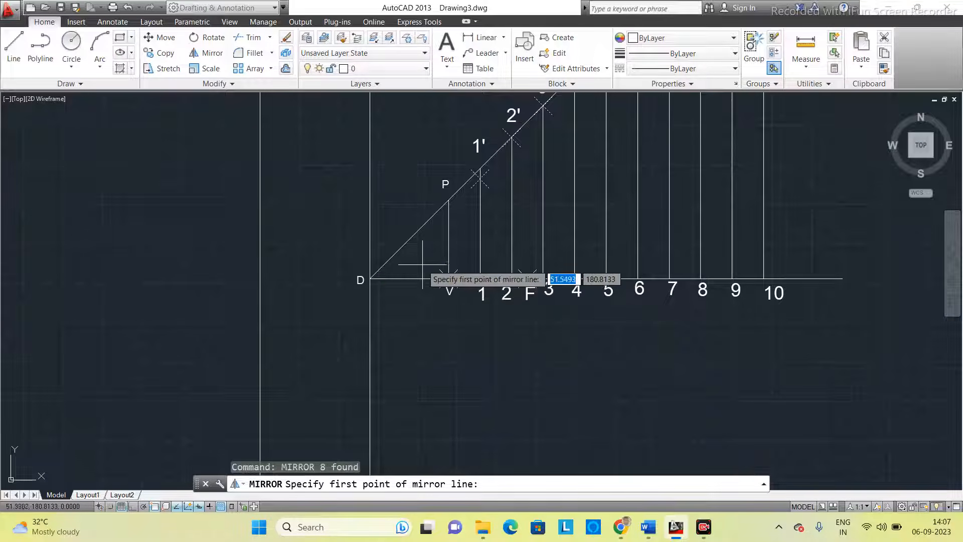
click(371, 279)
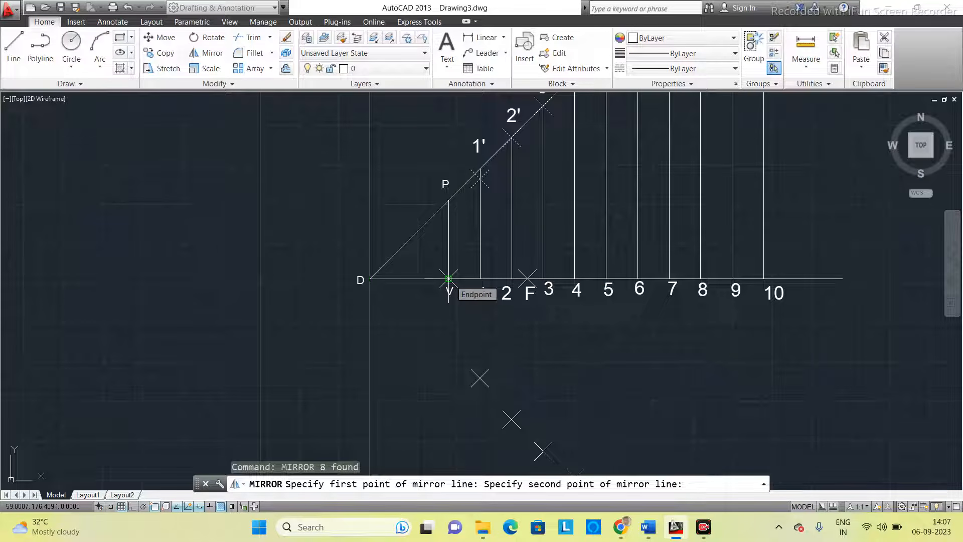
click(448, 279)
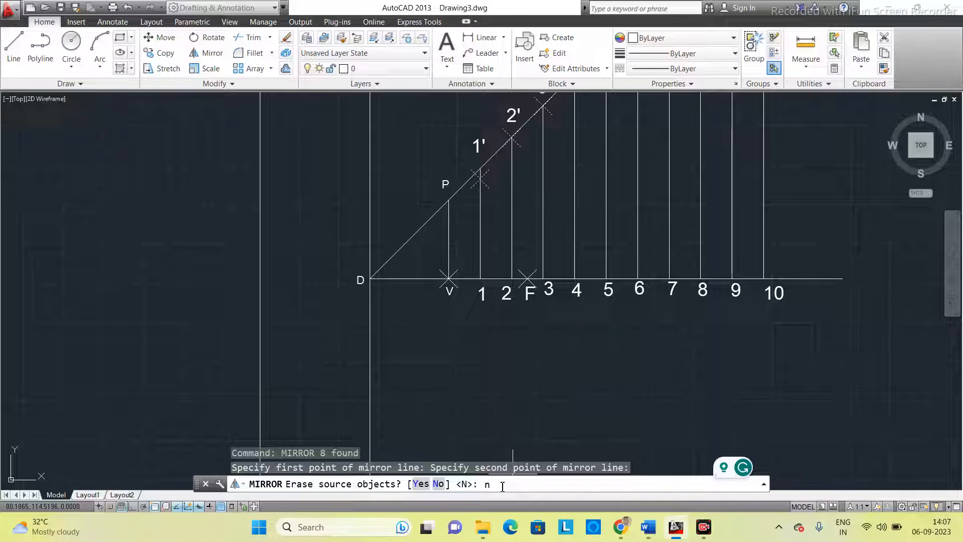
text(no)
key(Return)
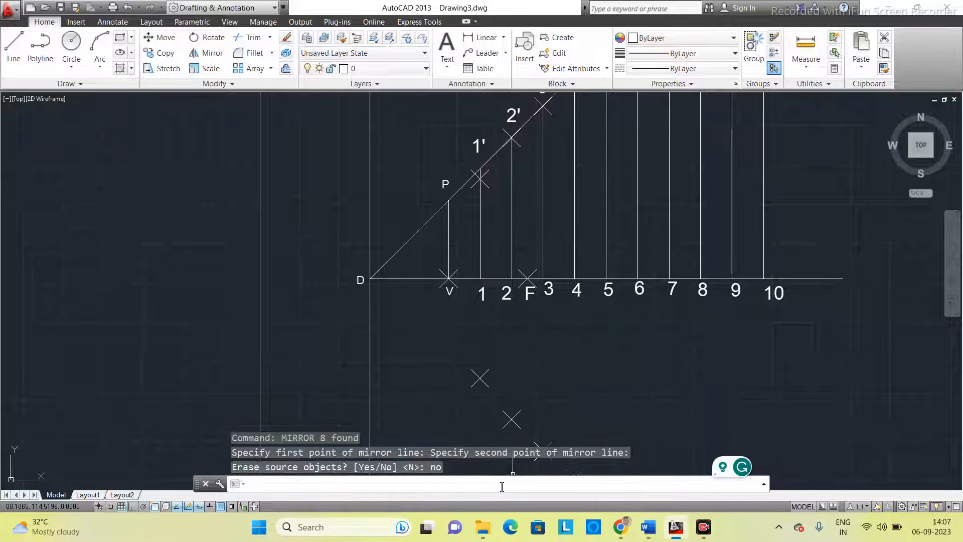
Start a spline at the upper curve point on line 8 and run it through the points on lines 7, 6, 5 and 4.
scroll(509, 326, down, 5)
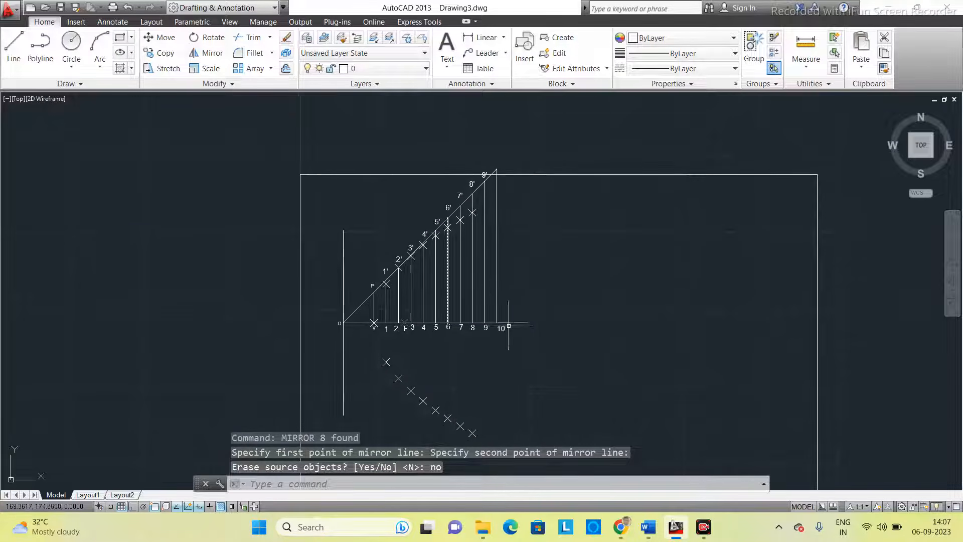
middle_drag(508, 325, 505, 279)
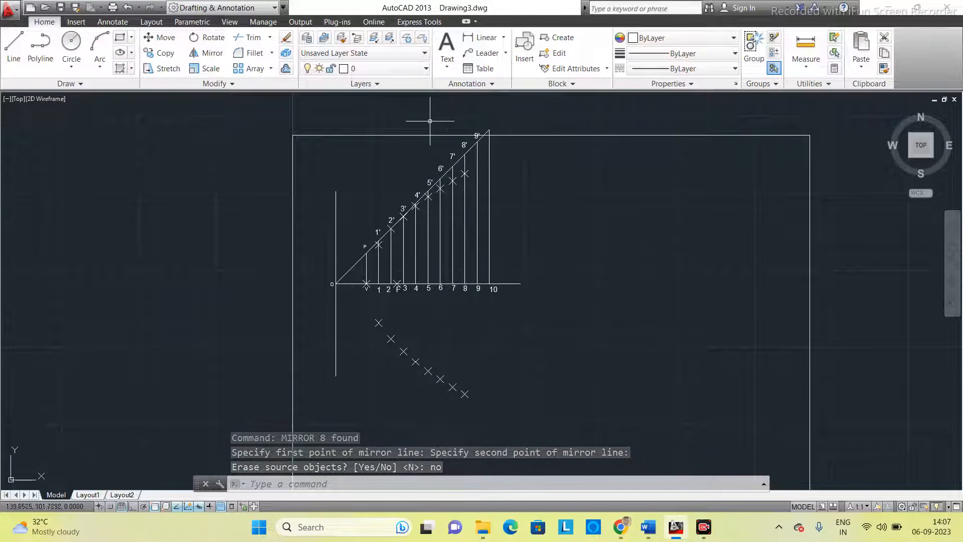
click(395, 484)
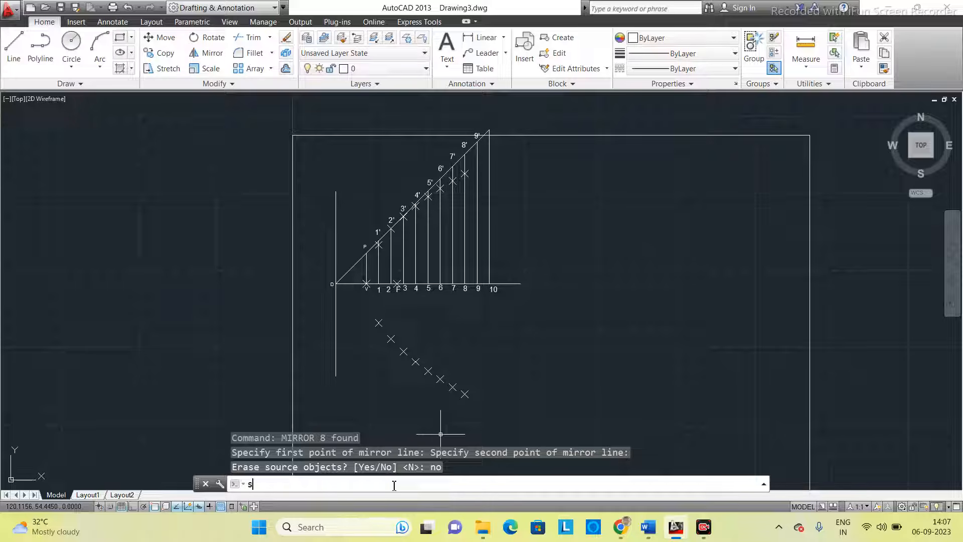
text(spline)
key(Return)
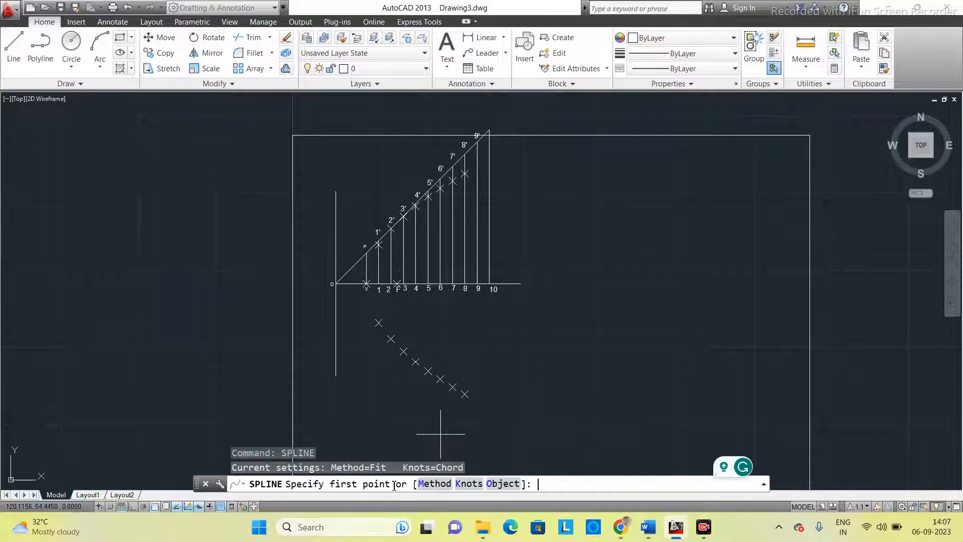
scroll(475, 173, up, 2)
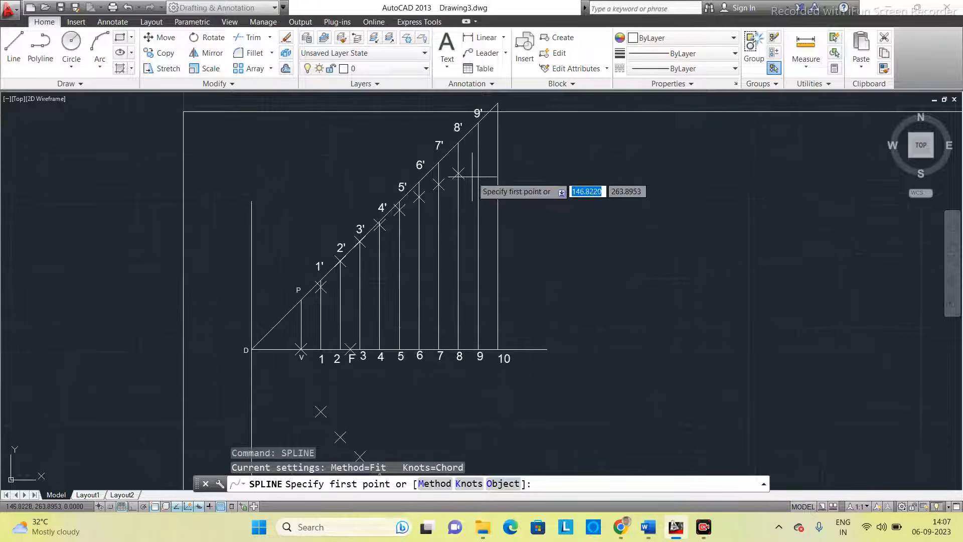
click(458, 173)
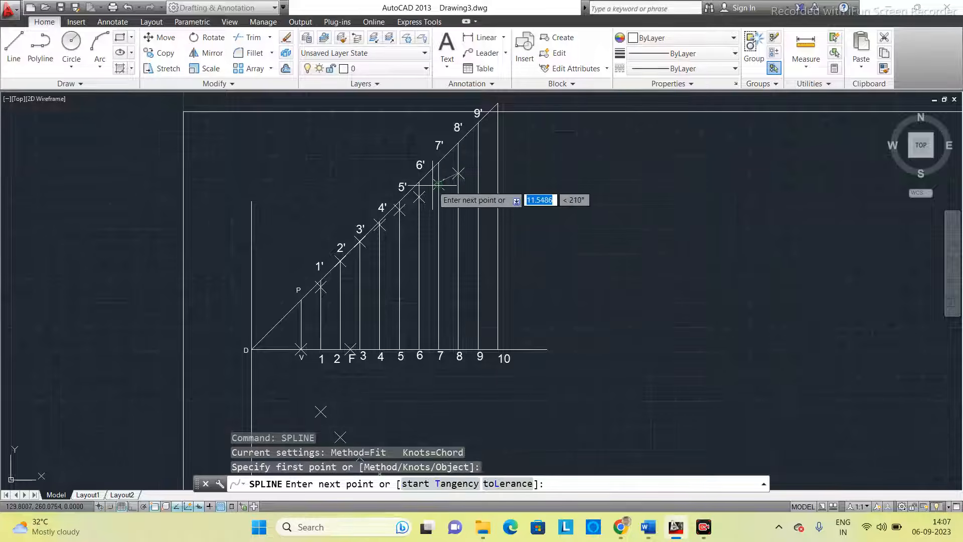
click(439, 184)
click(419, 197)
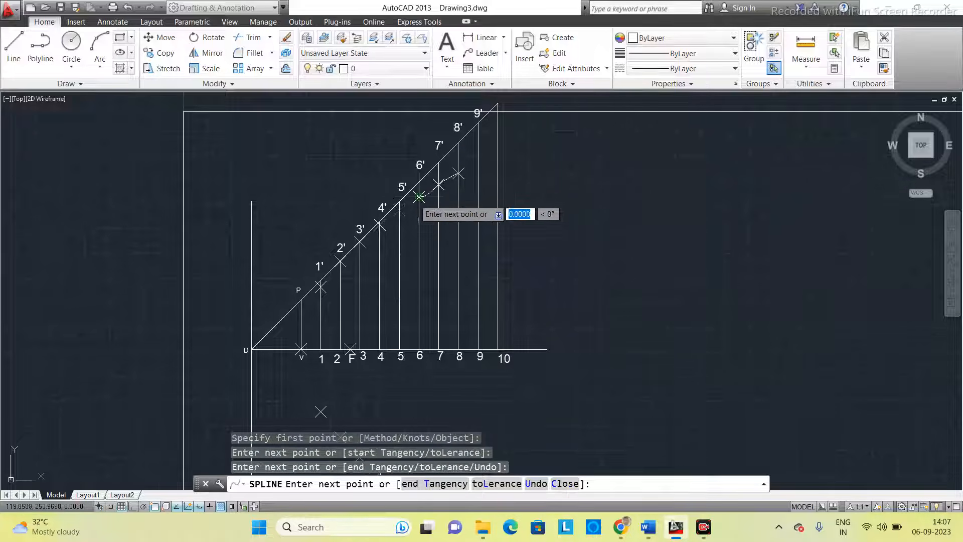
click(399, 208)
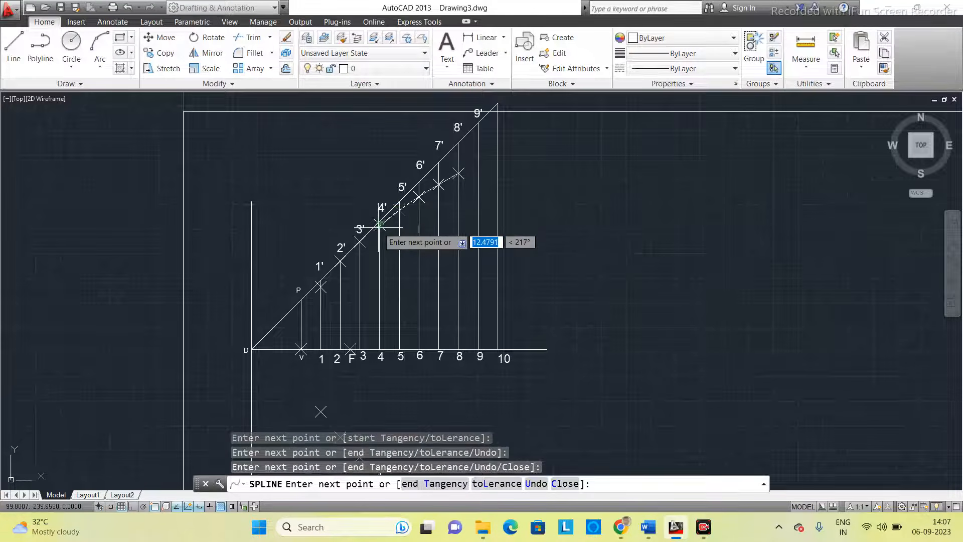
scroll(379, 222, up, 5)
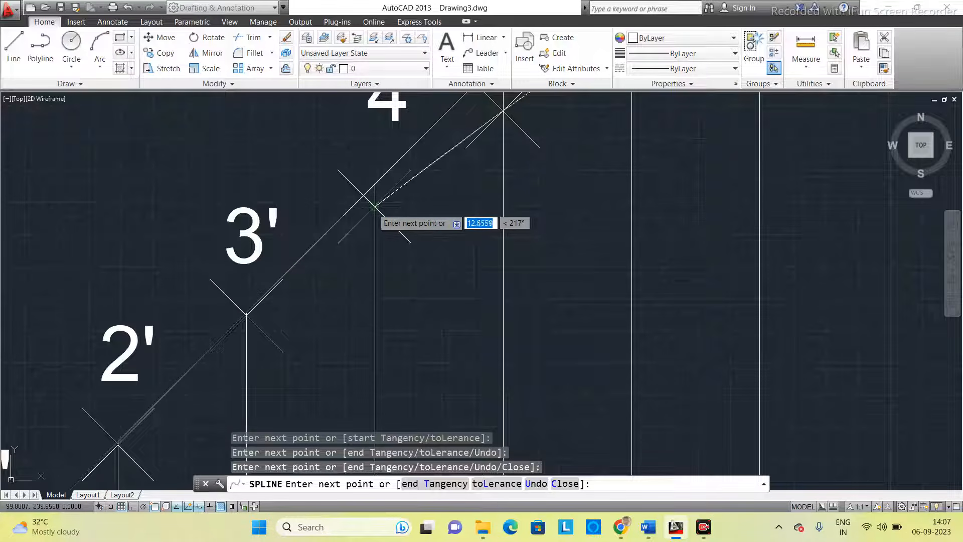
click(374, 206)
Continue the spline through the upper curve points on lines 3, 2 and 1 to the vertex V.
scroll(247, 316, up, 4)
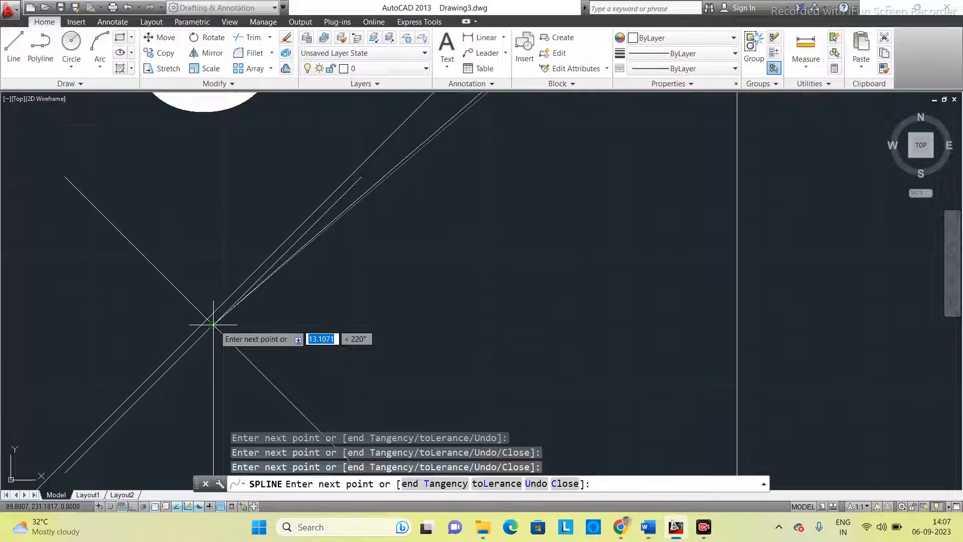
scroll(221, 366, down, 7)
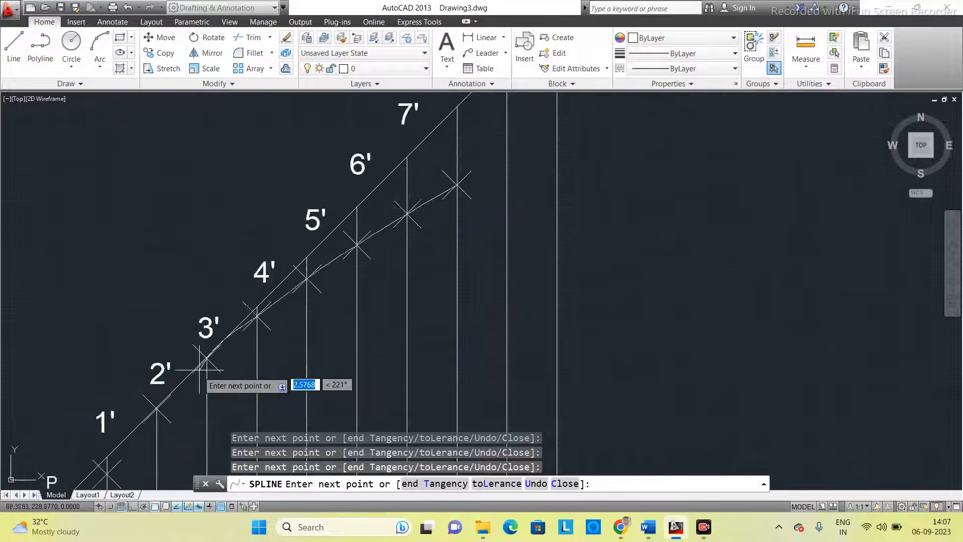
scroll(279, 313, down, 2)
scroll(431, 220, up, 6)
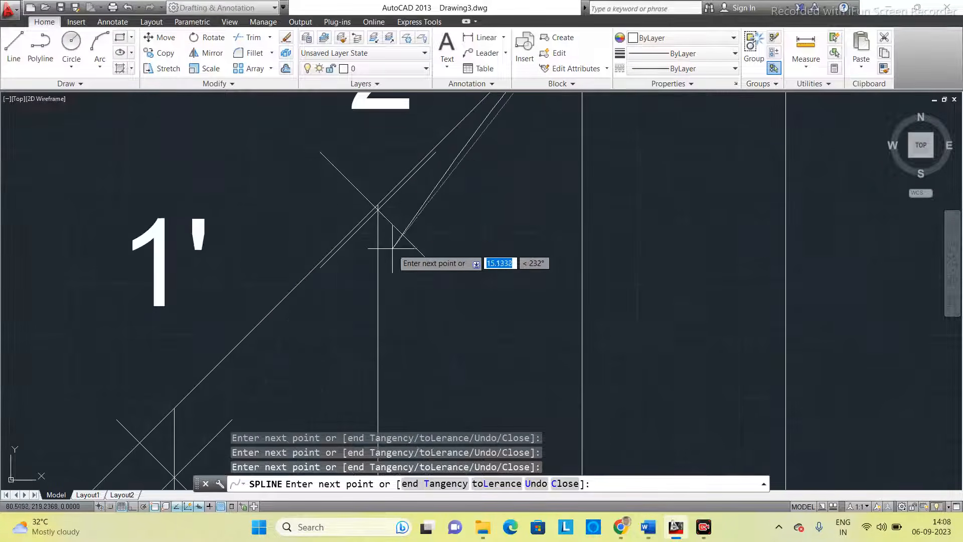
scroll(385, 222, up, 3)
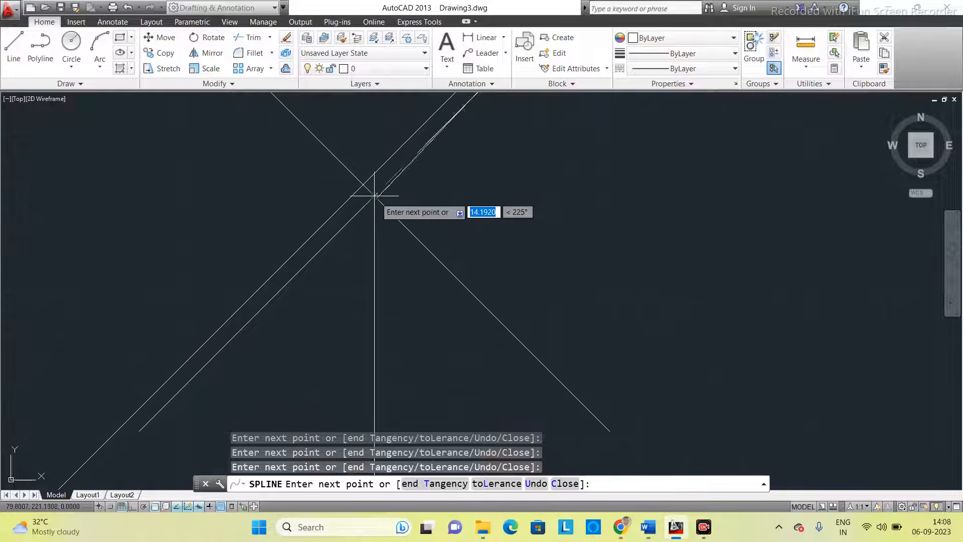
scroll(383, 240, down, 3)
scroll(387, 258, up, 4)
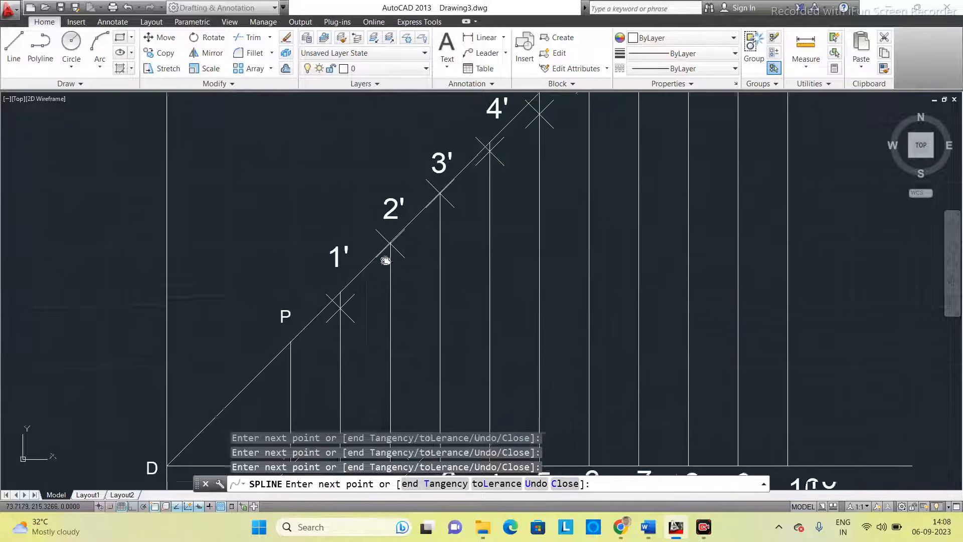
scroll(406, 258, up, 4)
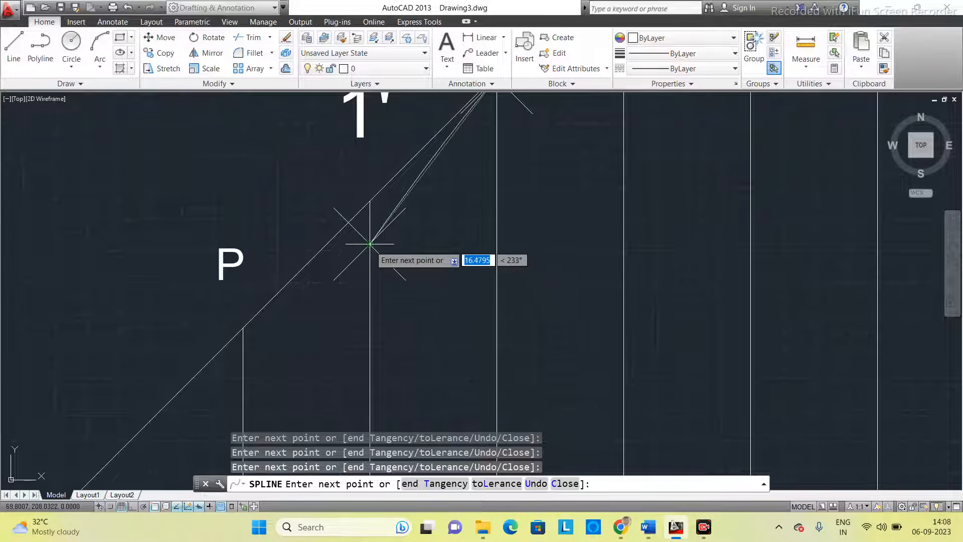
click(370, 245)
scroll(371, 241, down, 2)
scroll(409, 266, down, 2)
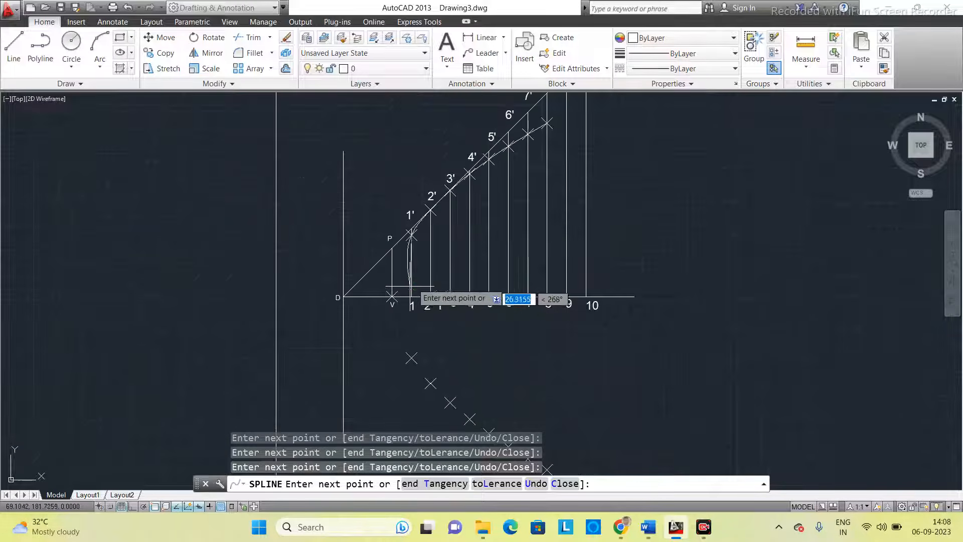
click(392, 296)
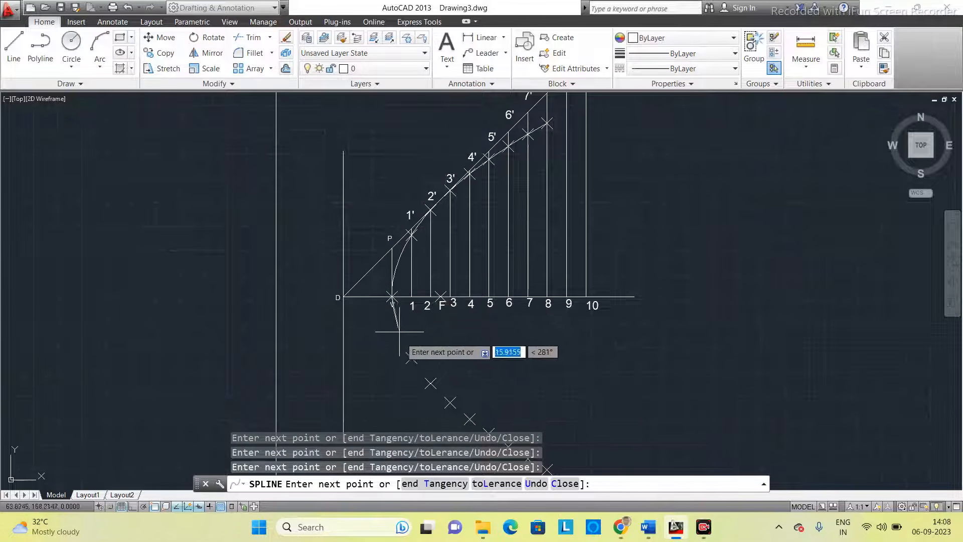
Extend the spline from V through the eight mirrored points below the axis, in order from 1 to 8, and finish it.
click(411, 357)
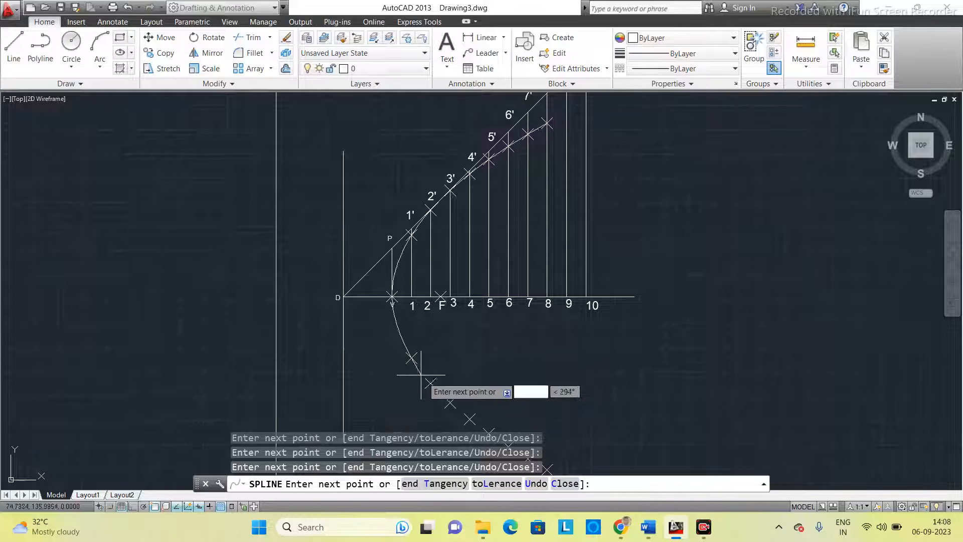
click(430, 382)
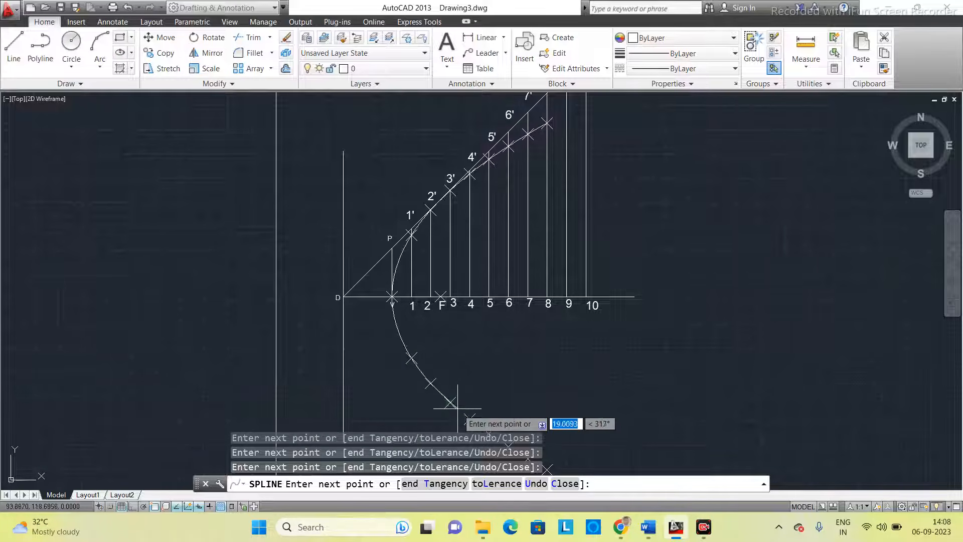
click(450, 402)
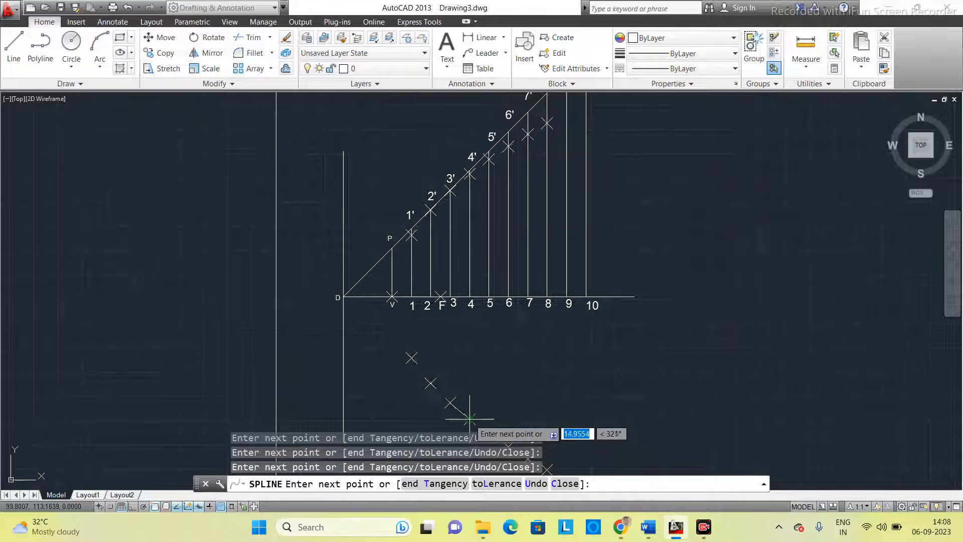
click(469, 418)
middle_drag(472, 419, 466, 309)
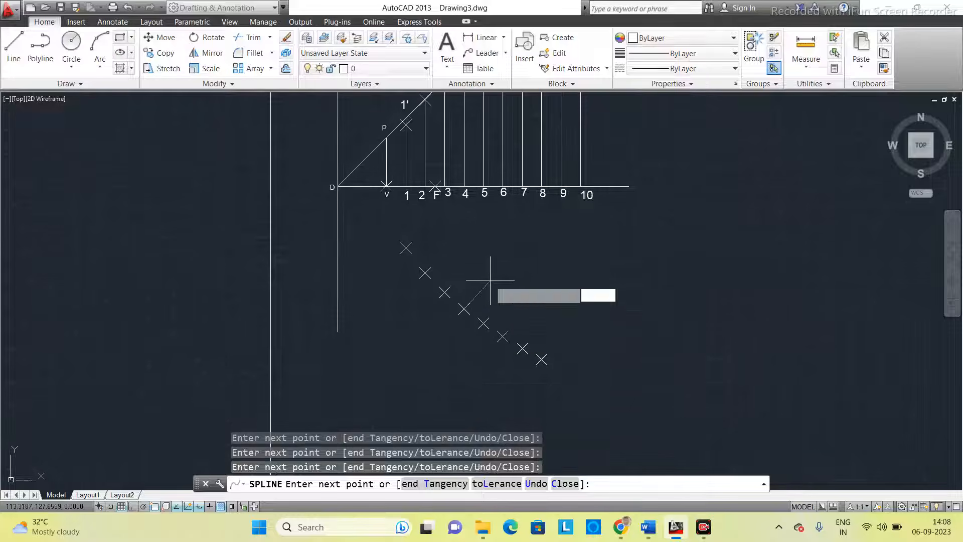
click(483, 323)
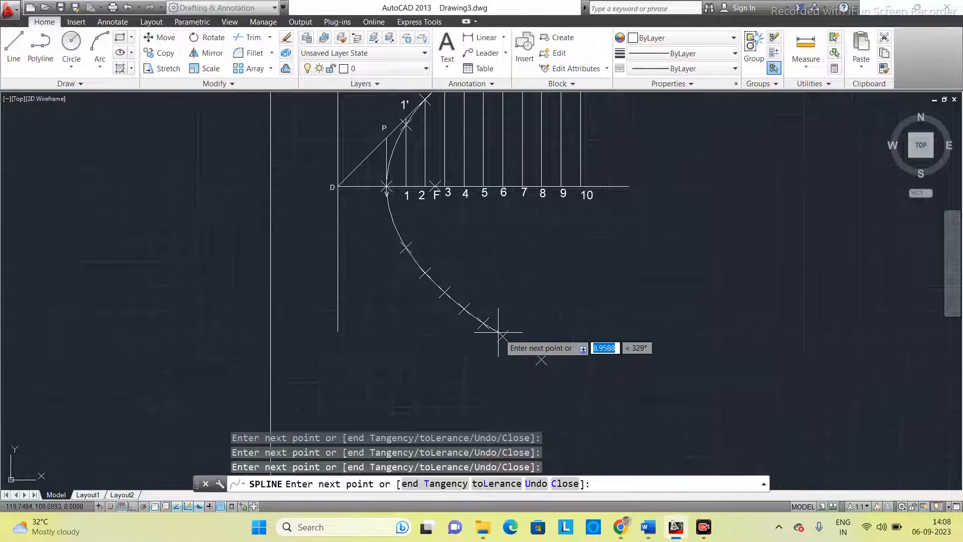
click(502, 335)
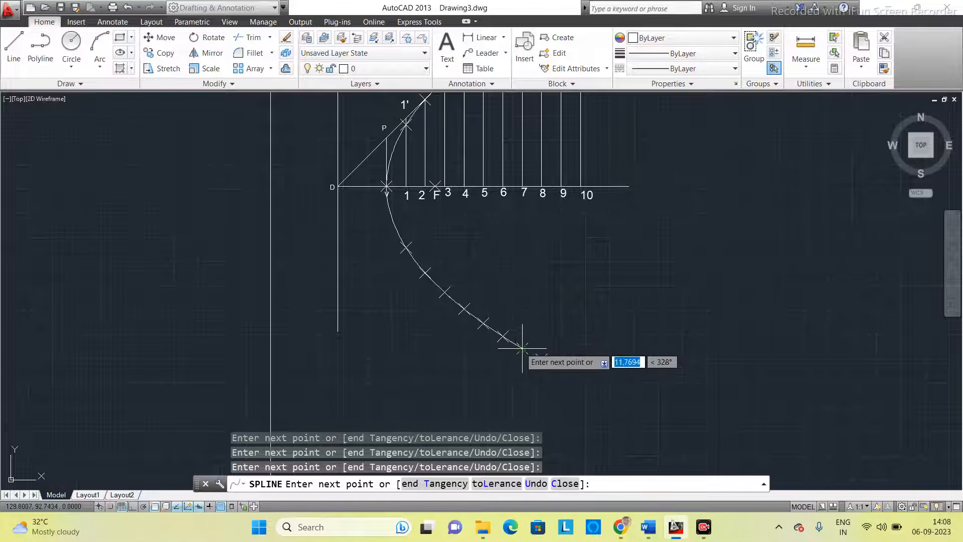
click(522, 348)
click(541, 359)
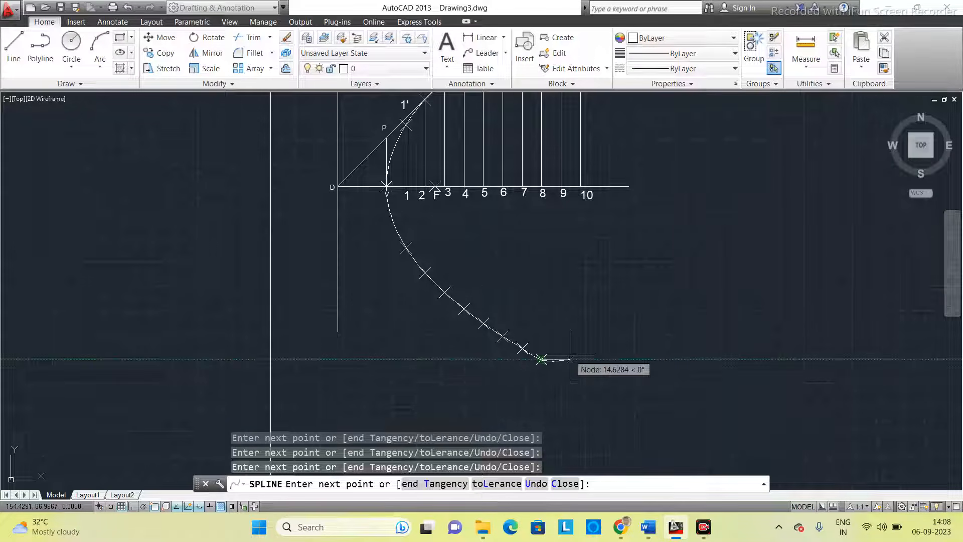
key(Return)
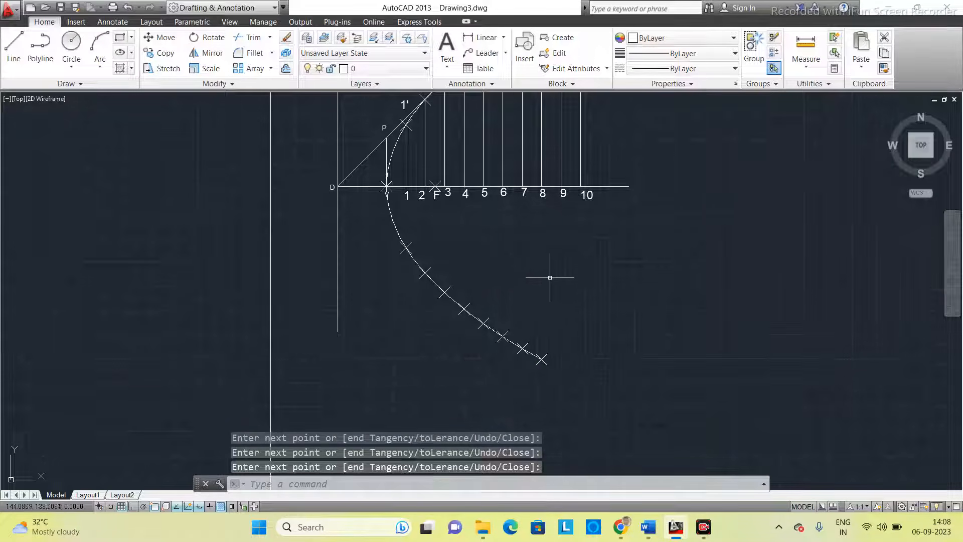
Delete the upper horizontal border line that crosses the construction near 9'.
middle_drag(550, 273, 539, 329)
scroll(540, 325, down, 2)
scroll(509, 340, up, 2)
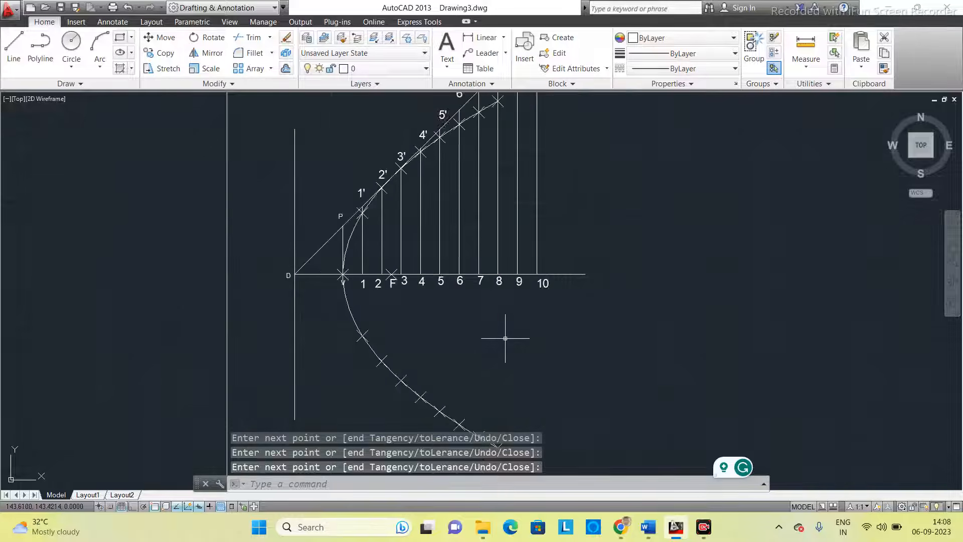
scroll(519, 325, down, 3)
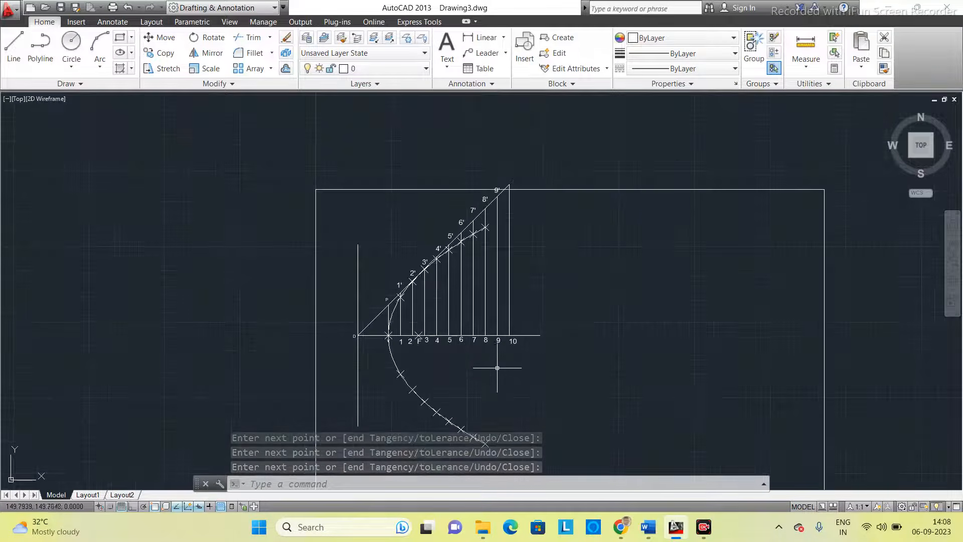
click(561, 189)
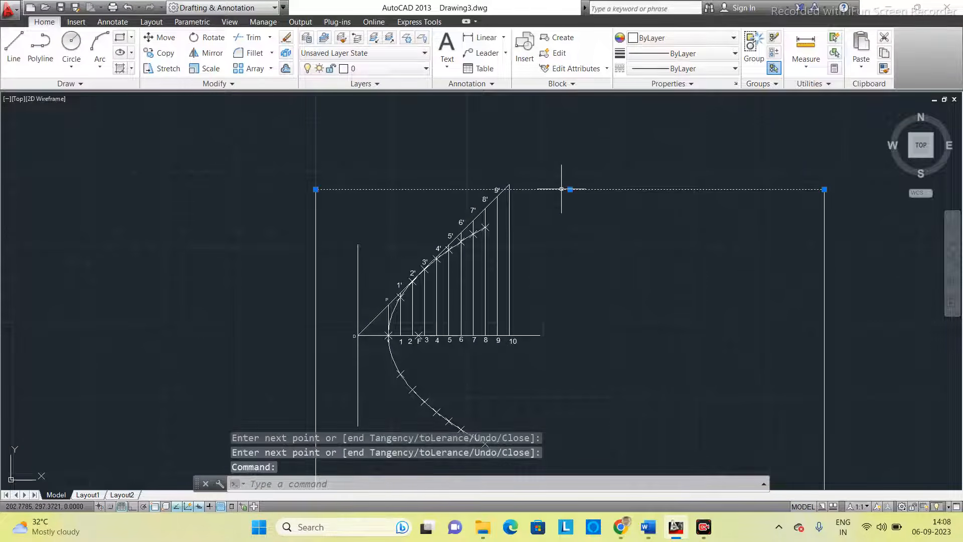
key(Delete)
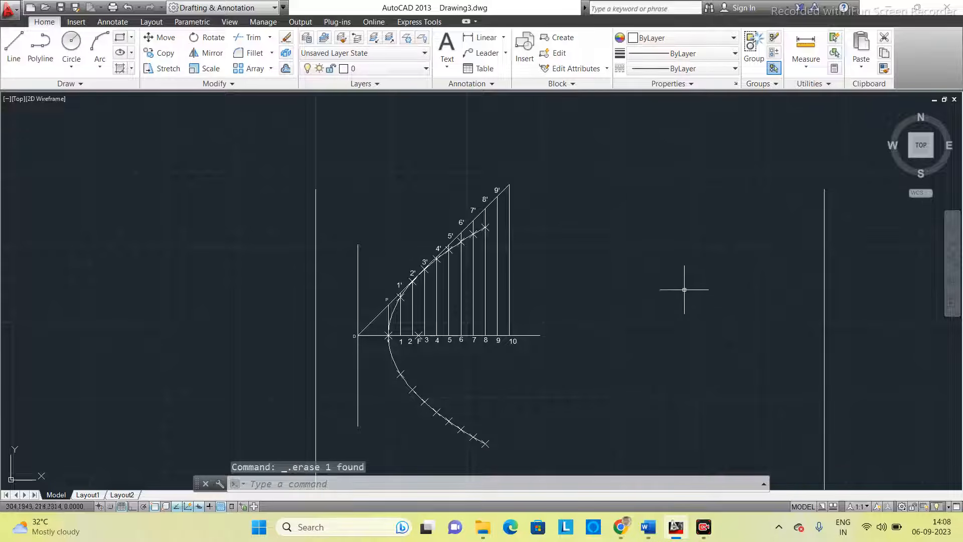
mouse_move(613, 339)
middle_down()
mouse_move(589, 275)
mouse_move(559, 274)
middle_up()
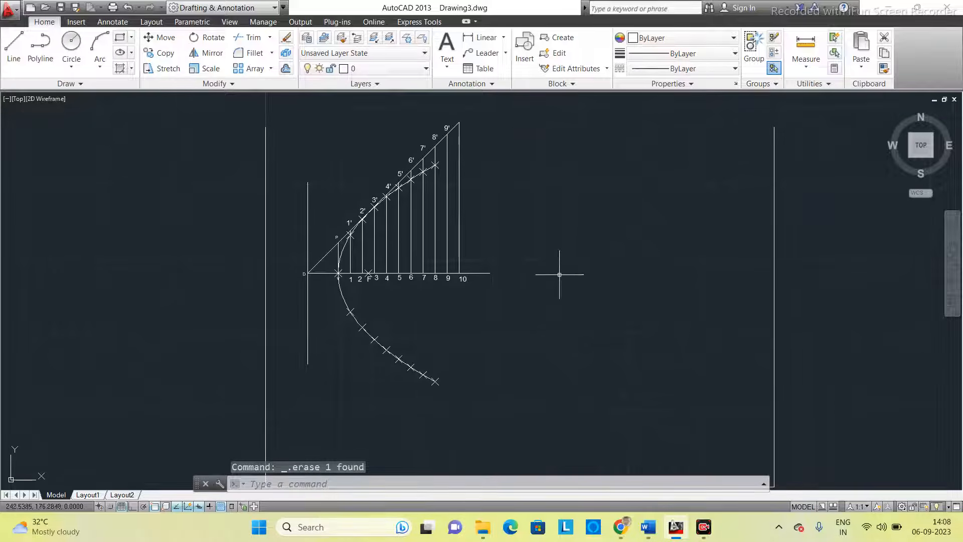
Check the parabola problem in Word, then back in AutoCAD draw a 40 mm horizontal line from the directrix below D.
click(649, 530)
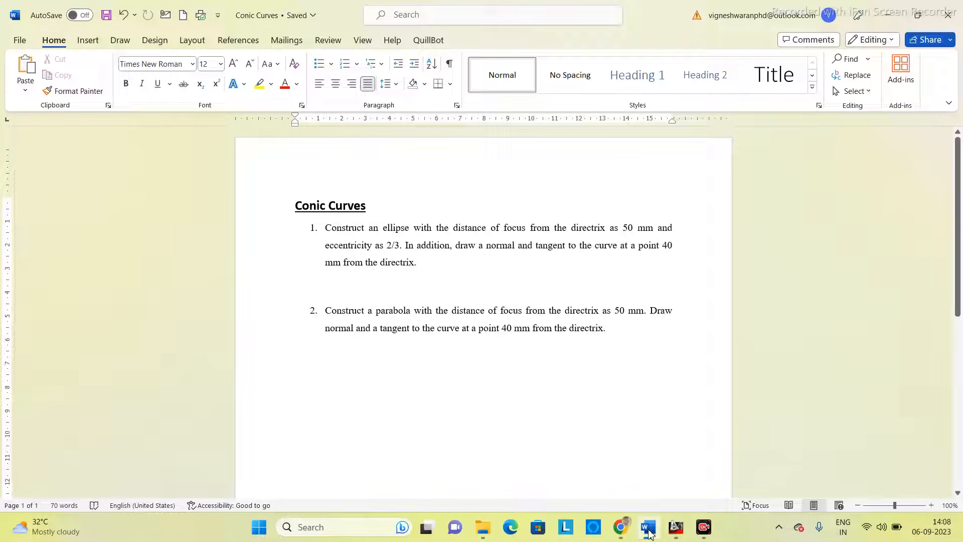
click(648, 531)
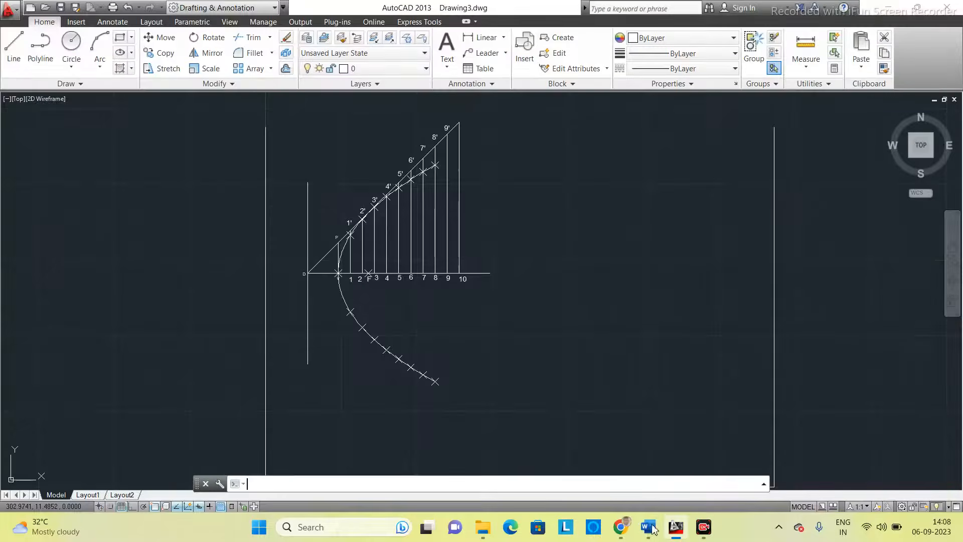
click(12, 49)
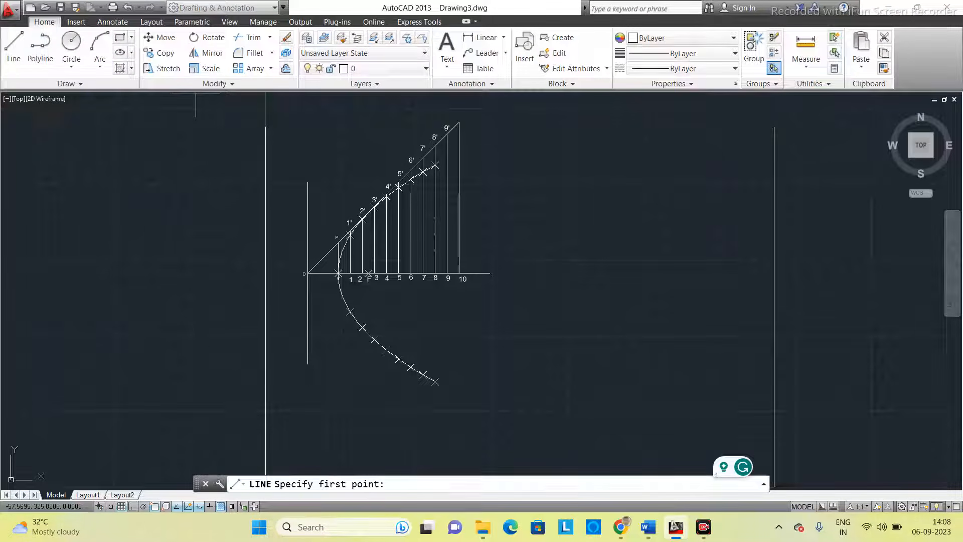
click(306, 351)
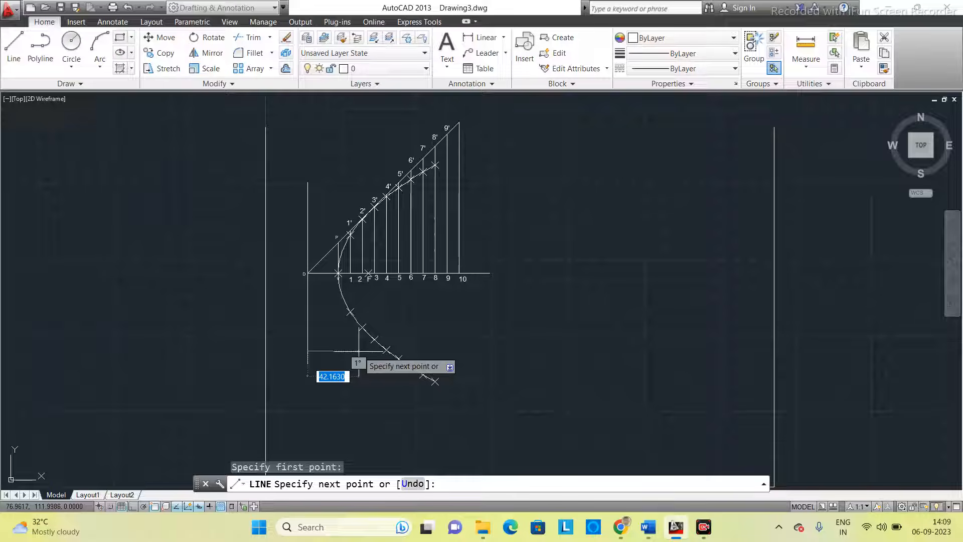
key(F8)
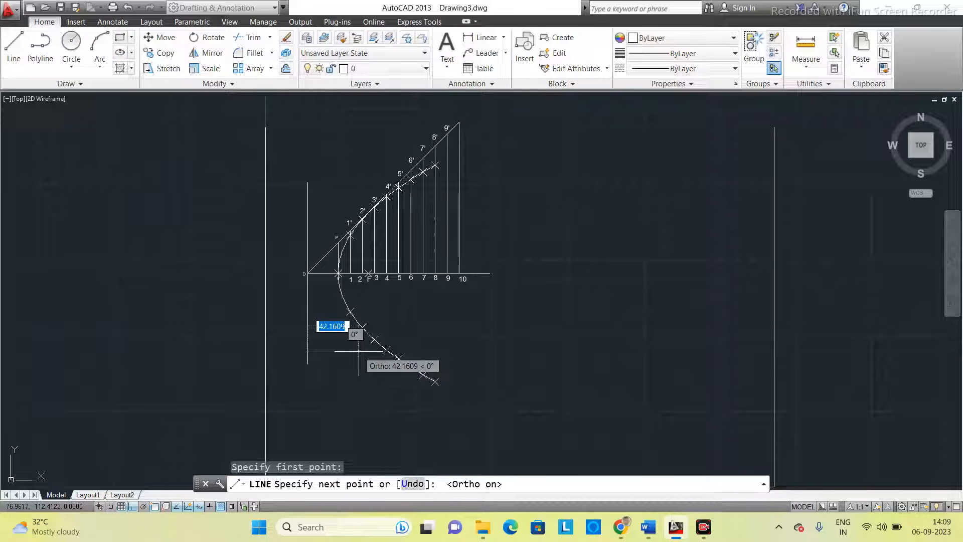
text(40)
key(Return)
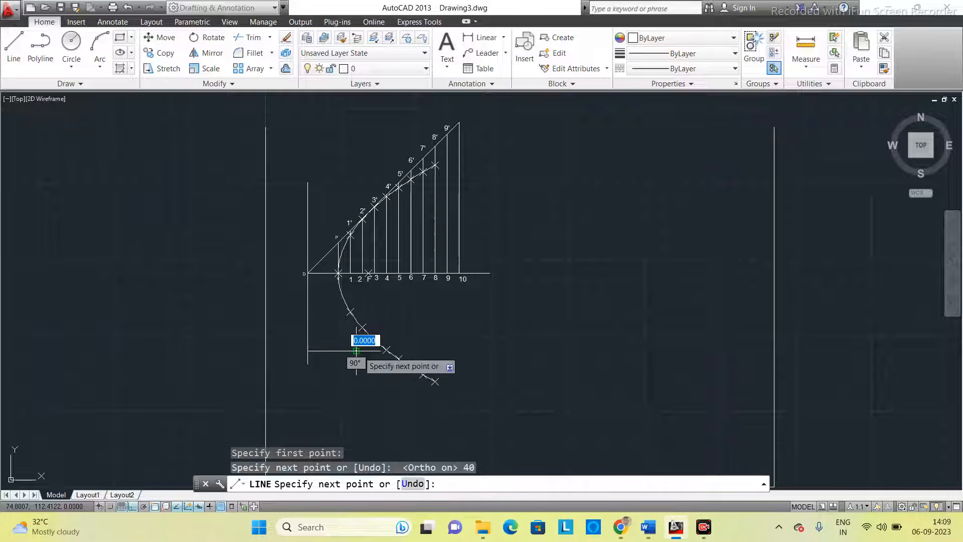
Try to draw a vertical line from the 40 mm line's free end up to the curve, and delete it.
scroll(351, 354, up, 4)
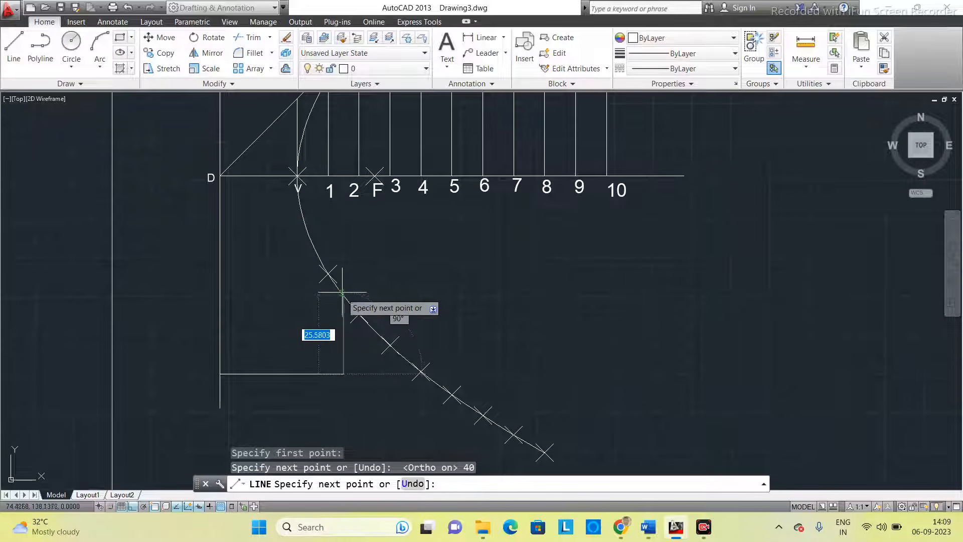
scroll(341, 292, up, 3)
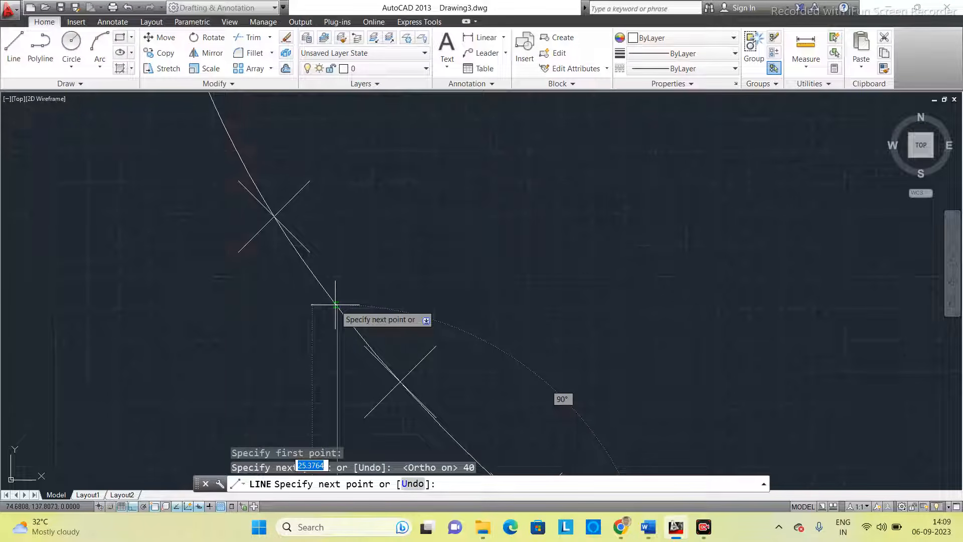
click(336, 304)
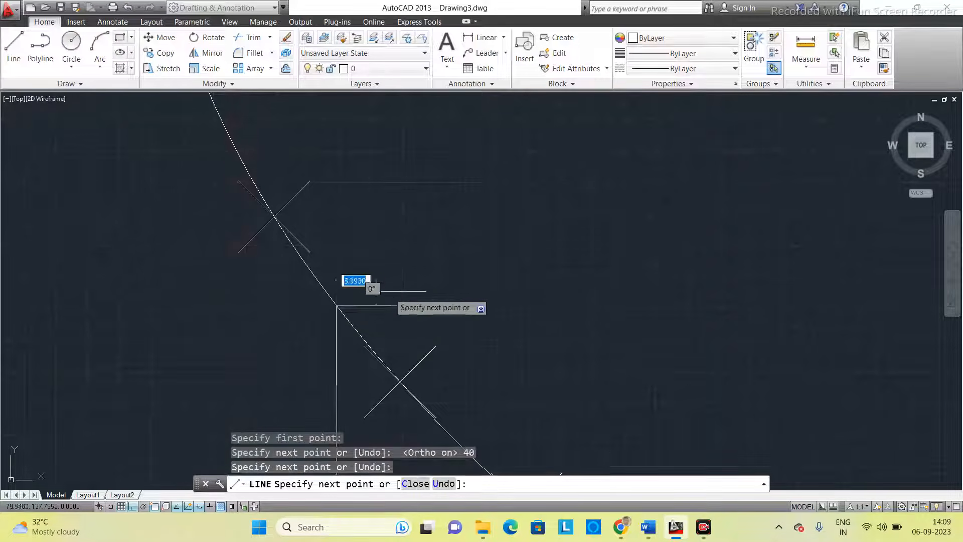
scroll(409, 278, down, 2)
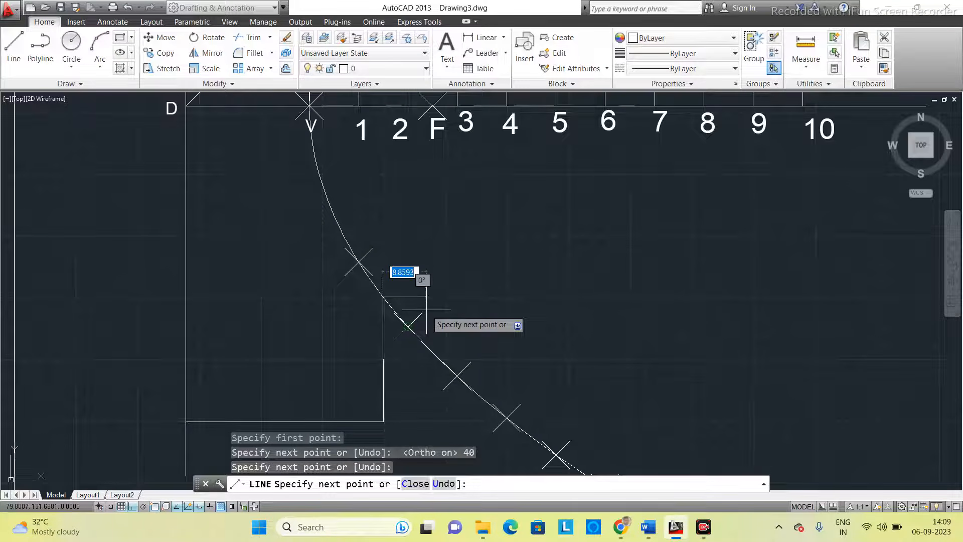
key(Escape)
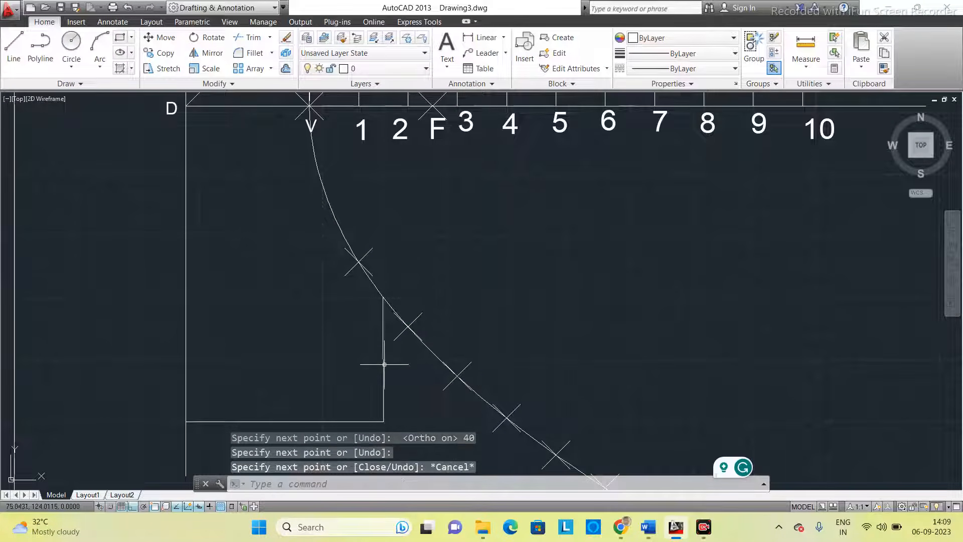
key(Delete)
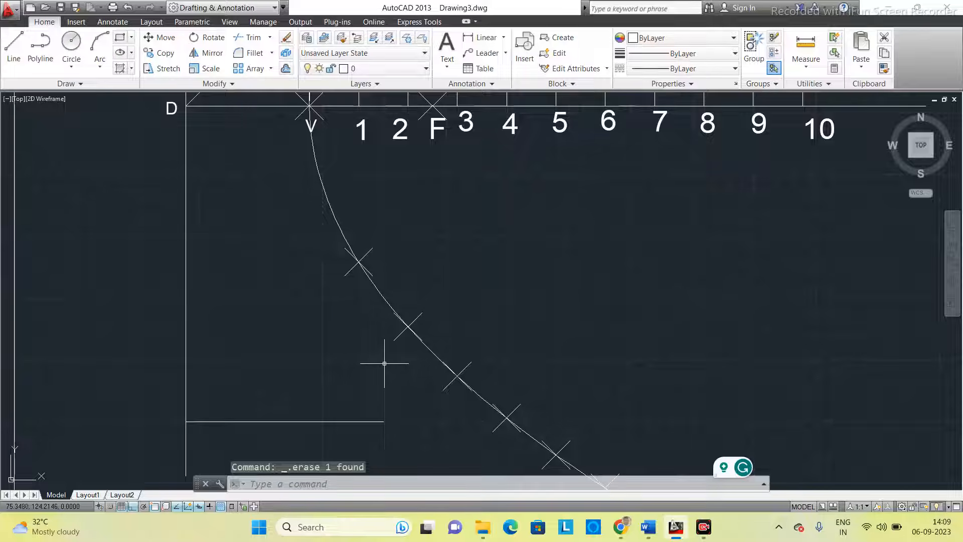
Draw a vertical line from the free end of the 40 mm horizontal line up to the lower curve.
click(14, 48)
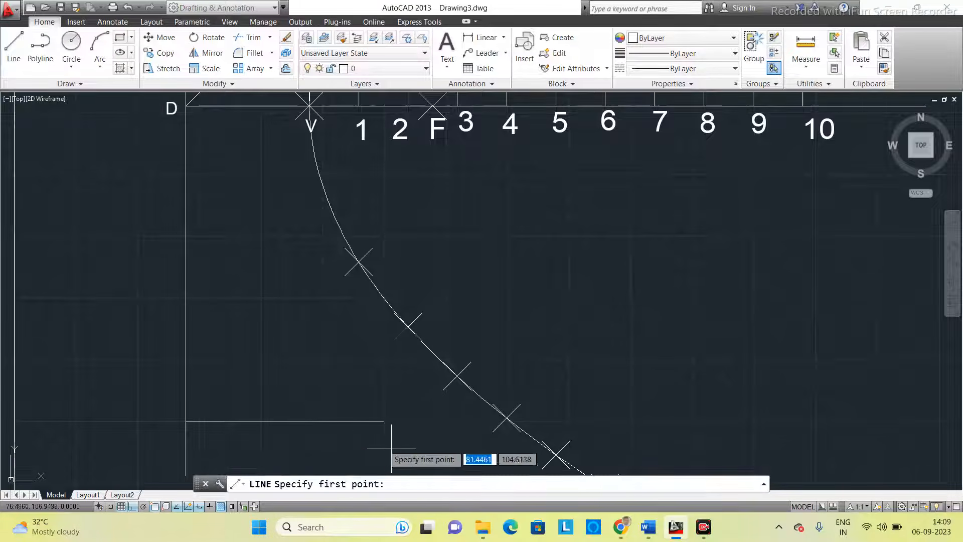
click(383, 421)
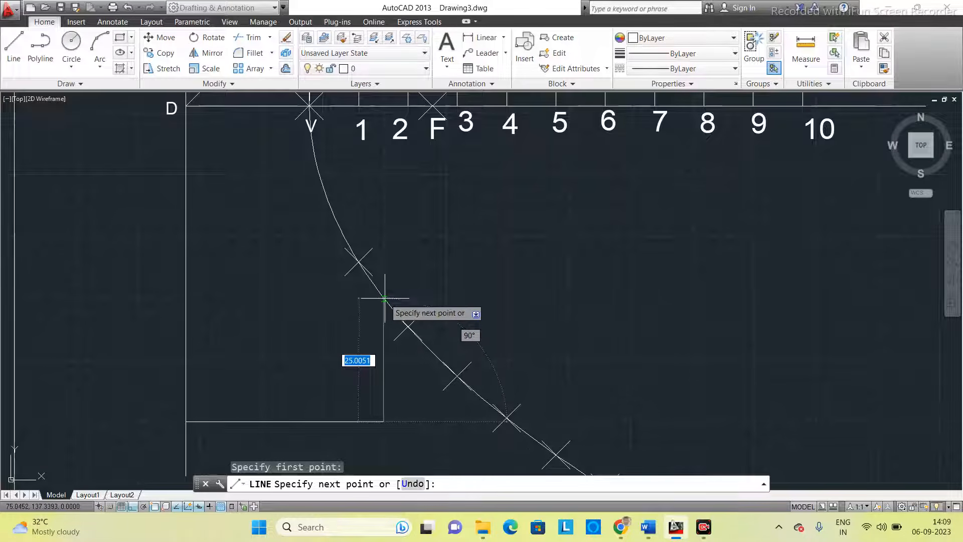
scroll(384, 299, up, 3)
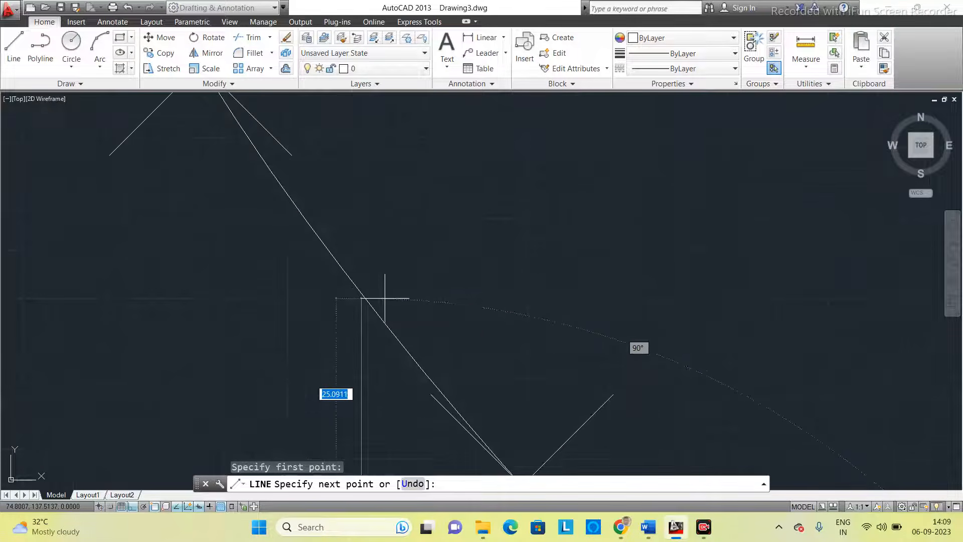
click(361, 290)
scroll(416, 288, down, 3)
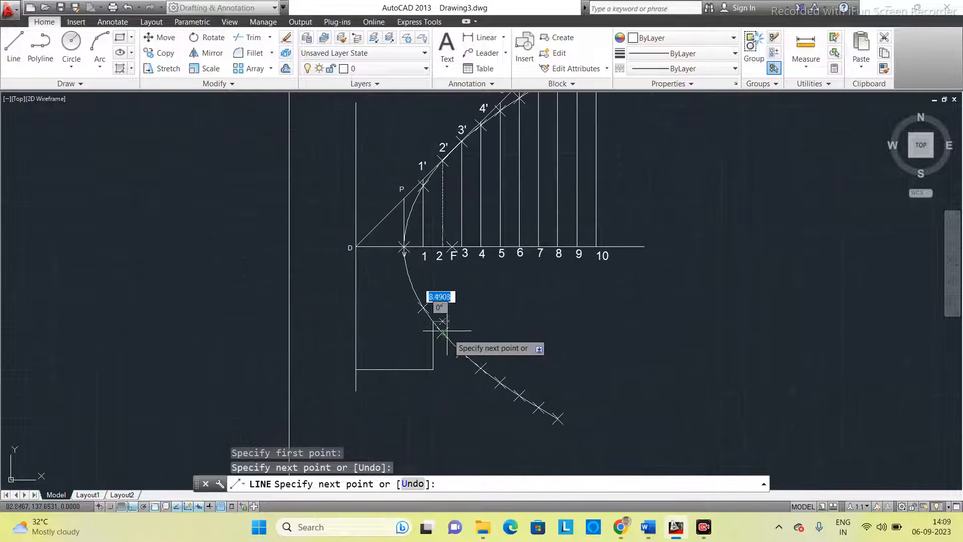
key(Escape)
Place a point where the vertical line meets the lower part of the curve.
scroll(441, 322, up, 4)
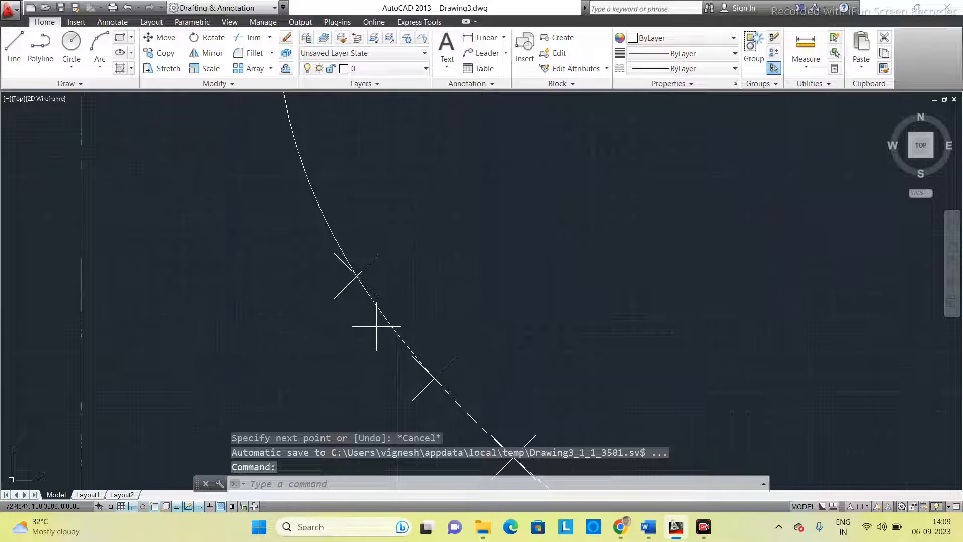
scroll(376, 326, up, 2)
scroll(417, 335, down, 2)
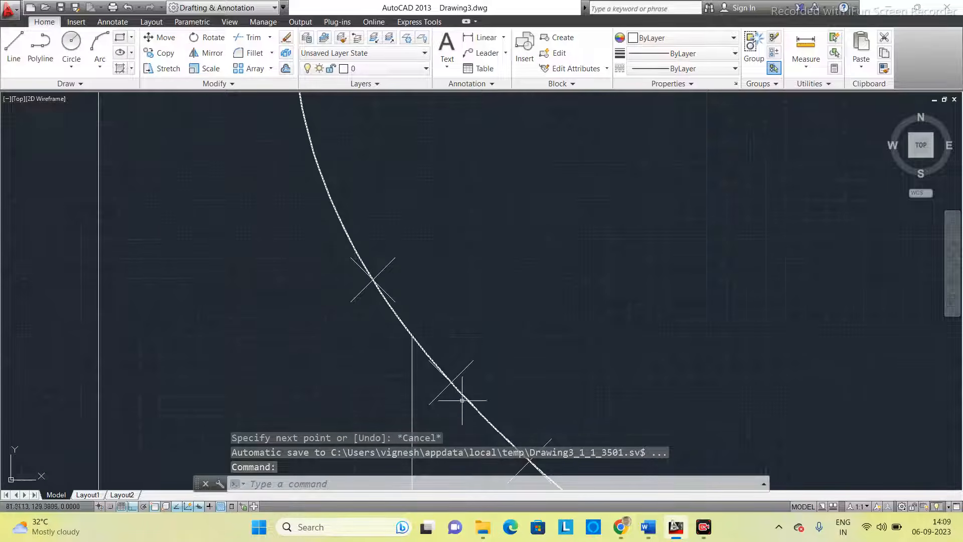
text(po)
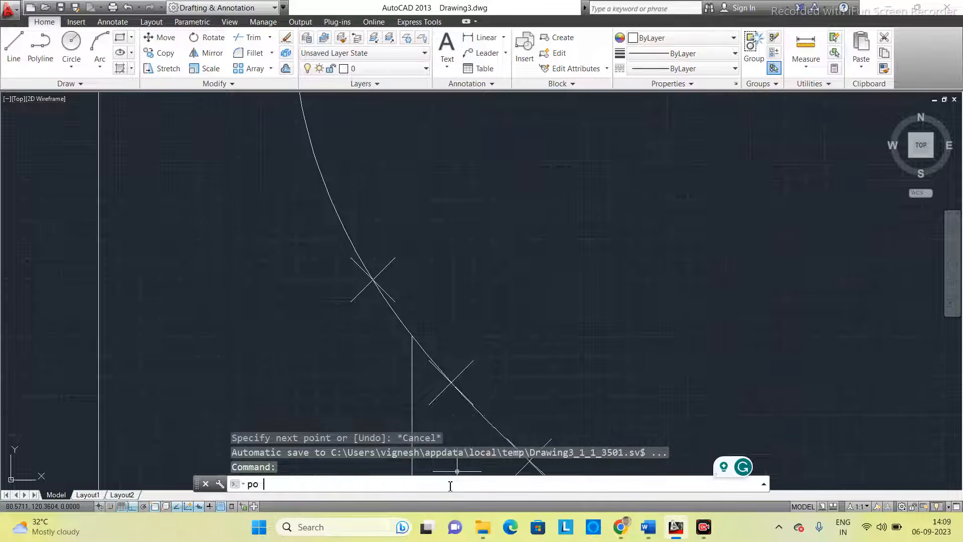
key(Return)
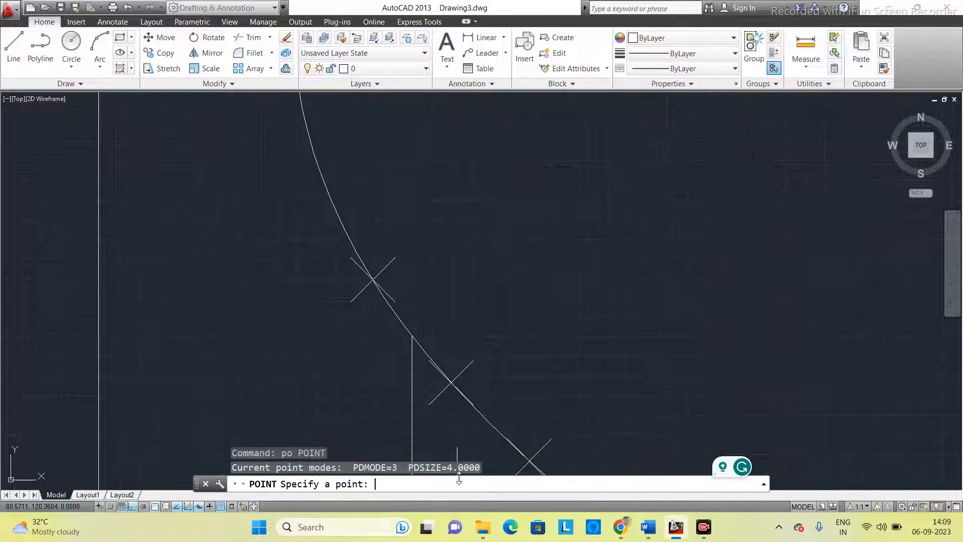
click(412, 336)
scroll(420, 341, down, 4)
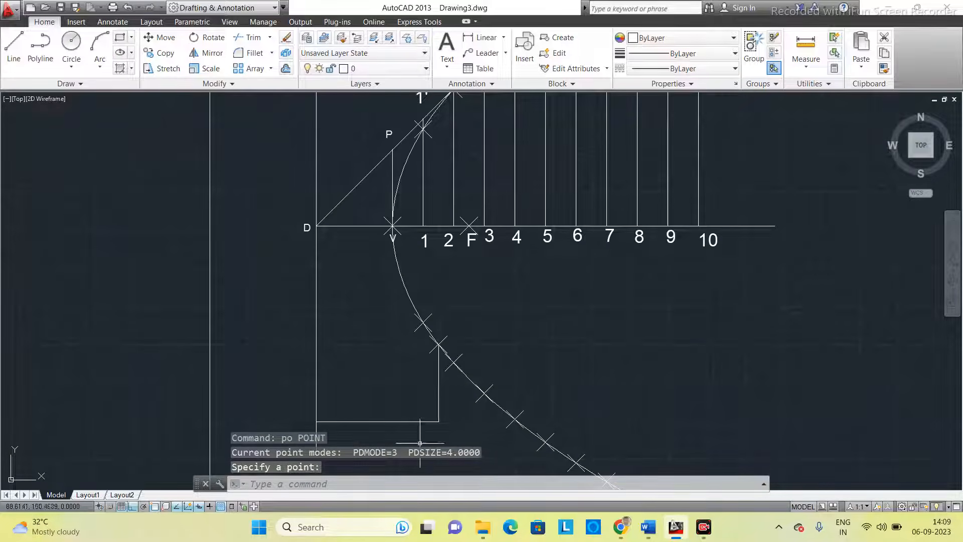
Copy the label D beside the point at the vertical line's upper end and change the copy's text to K.
click(305, 229)
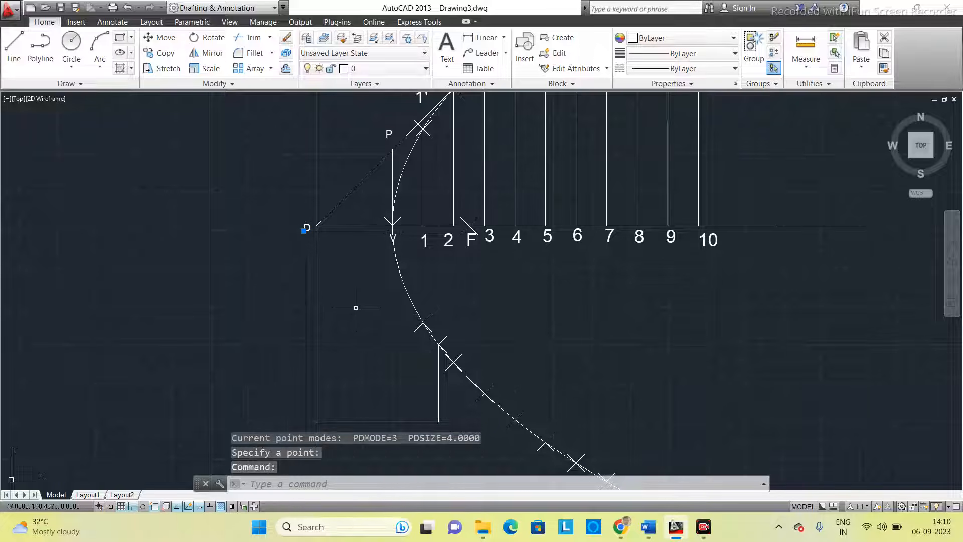
key(ctrl+c)
key(ctrl+v)
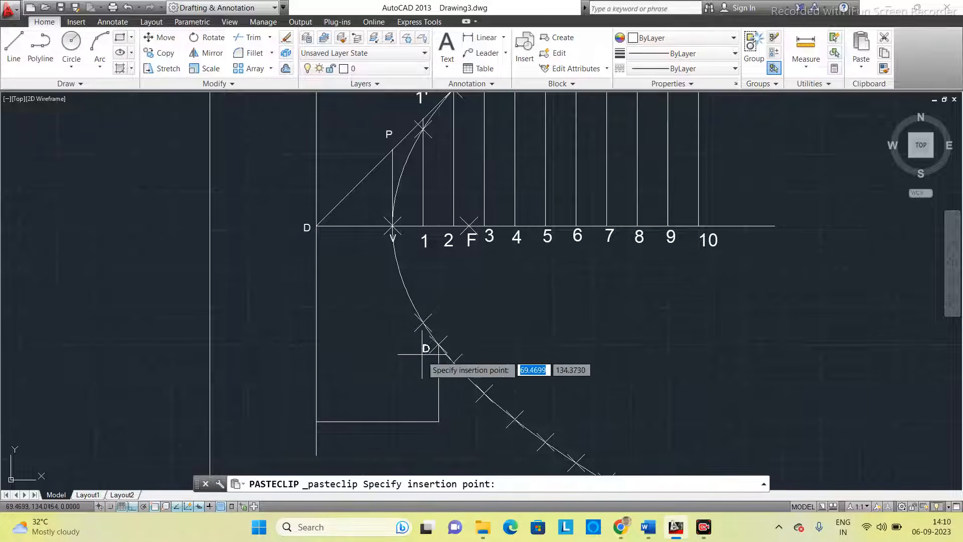
click(426, 352)
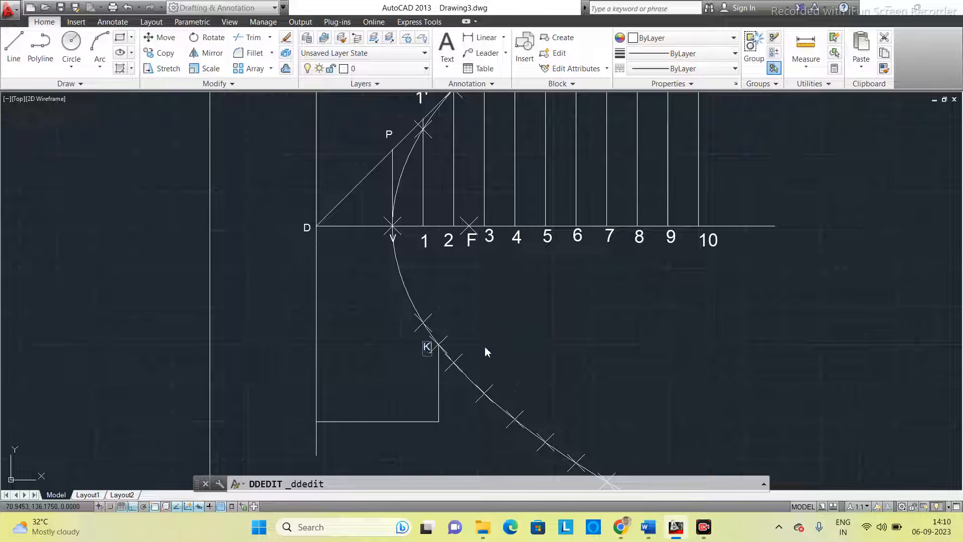
scroll(465, 321, up, 2)
scroll(450, 353, down, 2)
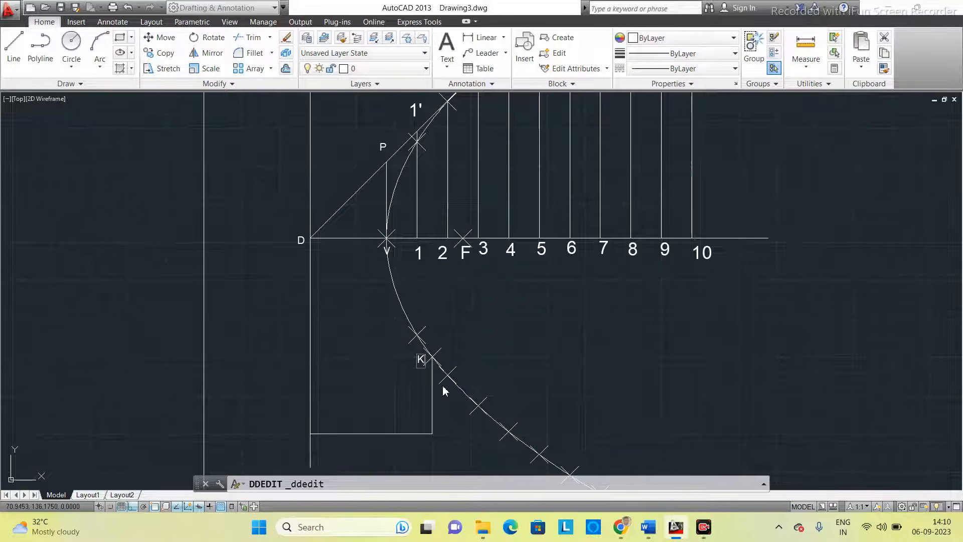
key(Escape)
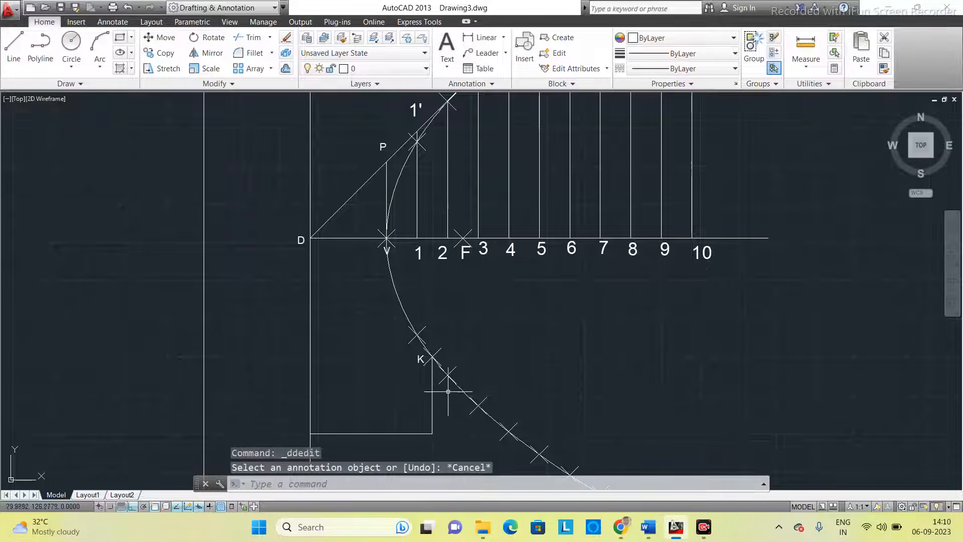
Delete the vertical and 40 mm horizontal construction lines below K, and draw a line from K to the focus F.
click(432, 394)
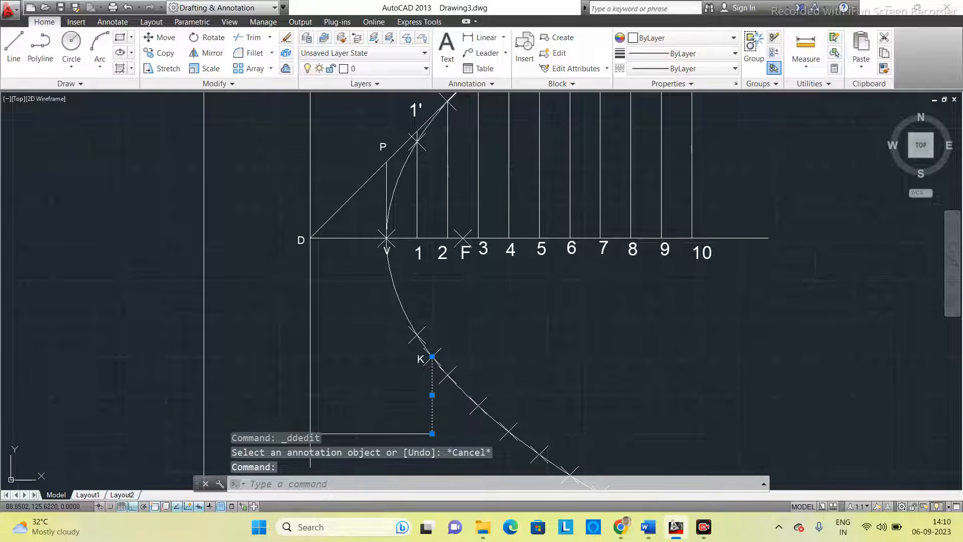
key(Delete)
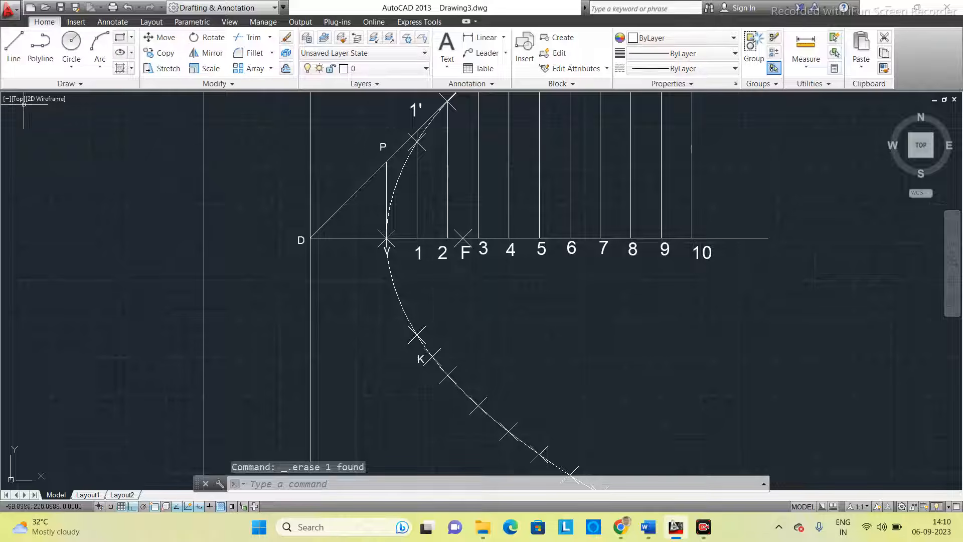
click(14, 44)
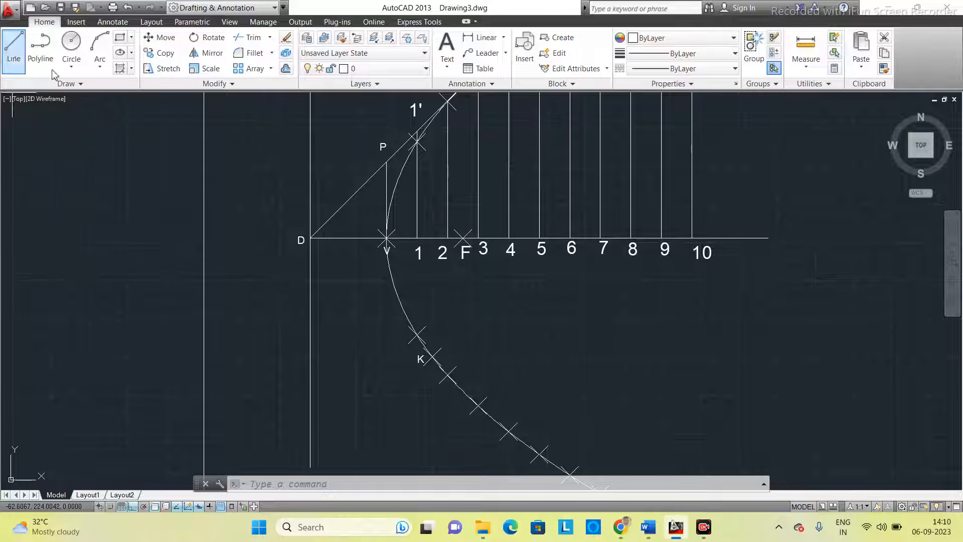
click(432, 355)
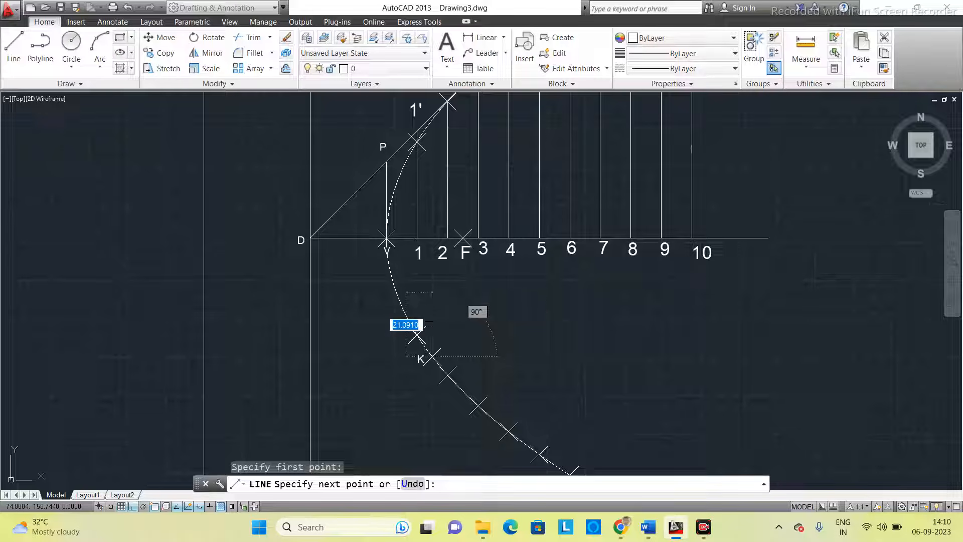
key(F8)
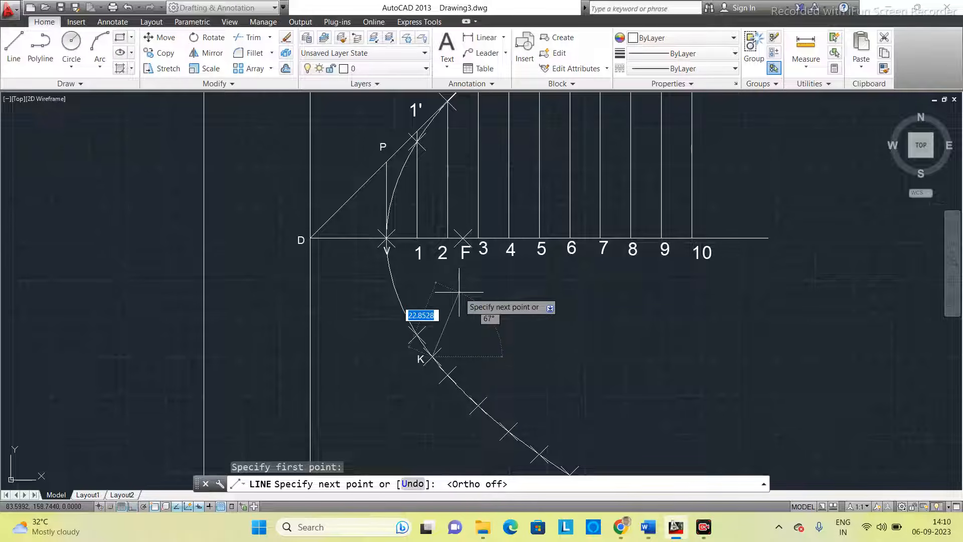
click(462, 235)
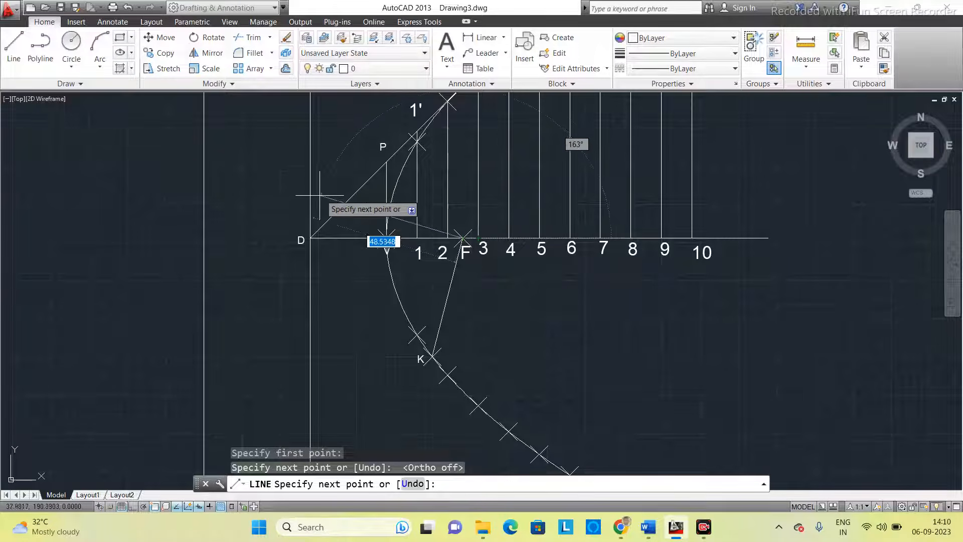
key(Escape)
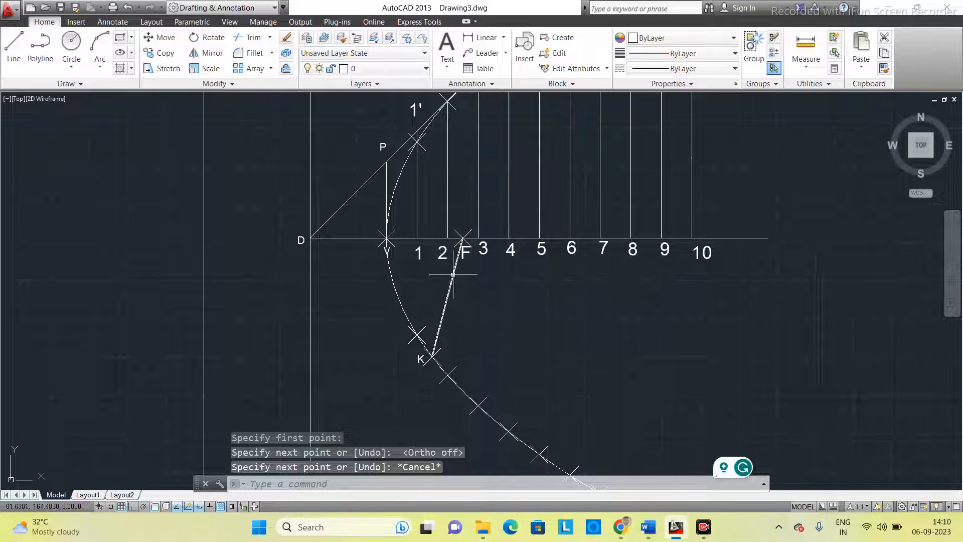
Rotate a copy of the line from K to F about the focus F by 270 degrees.
click(207, 38)
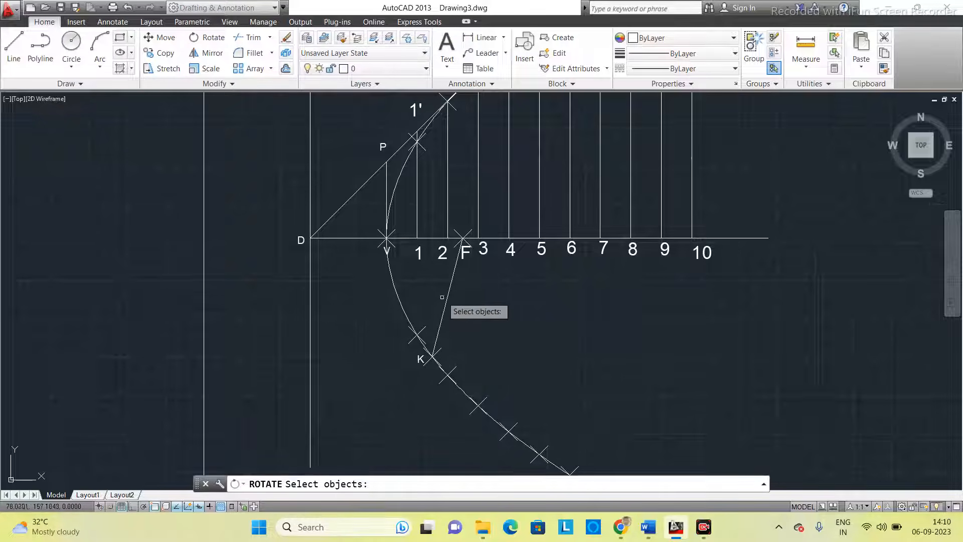
click(451, 287)
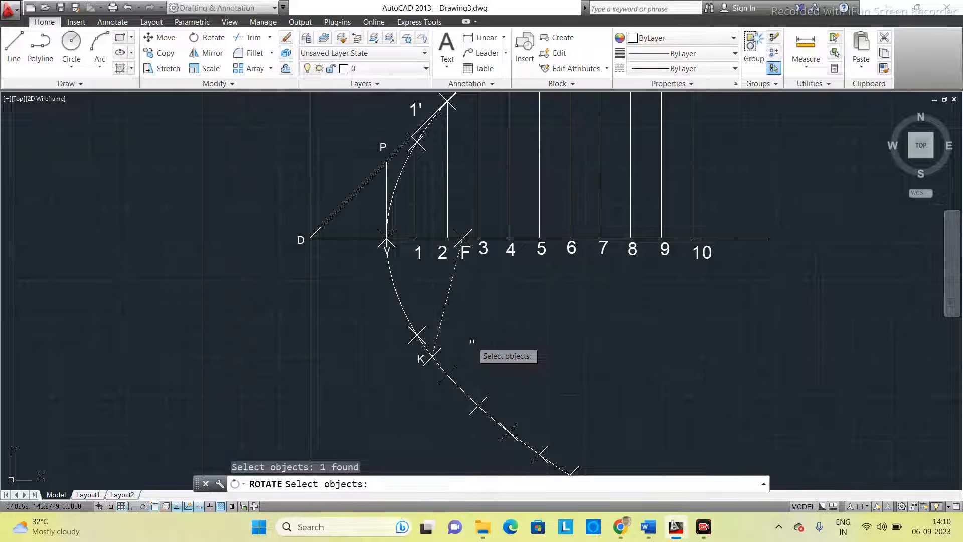
key(Return)
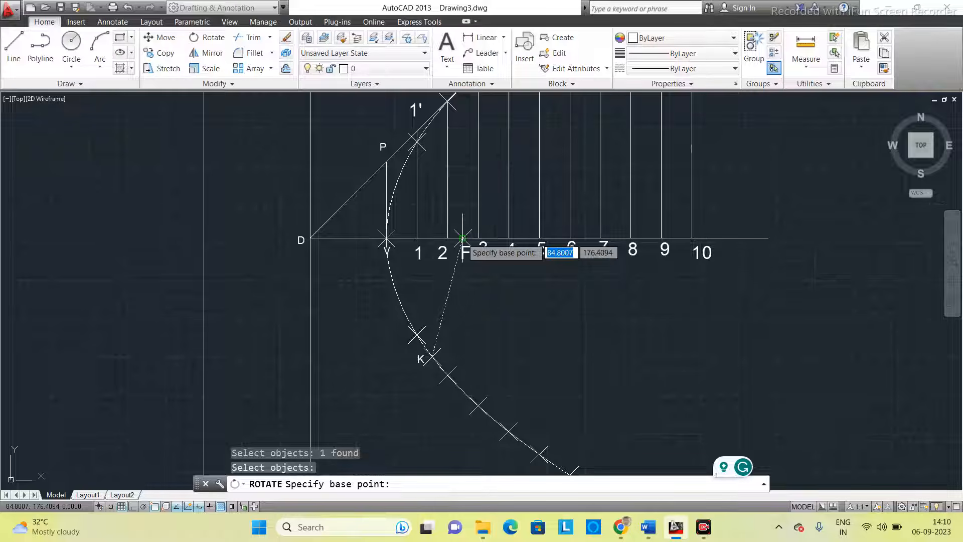
click(462, 238)
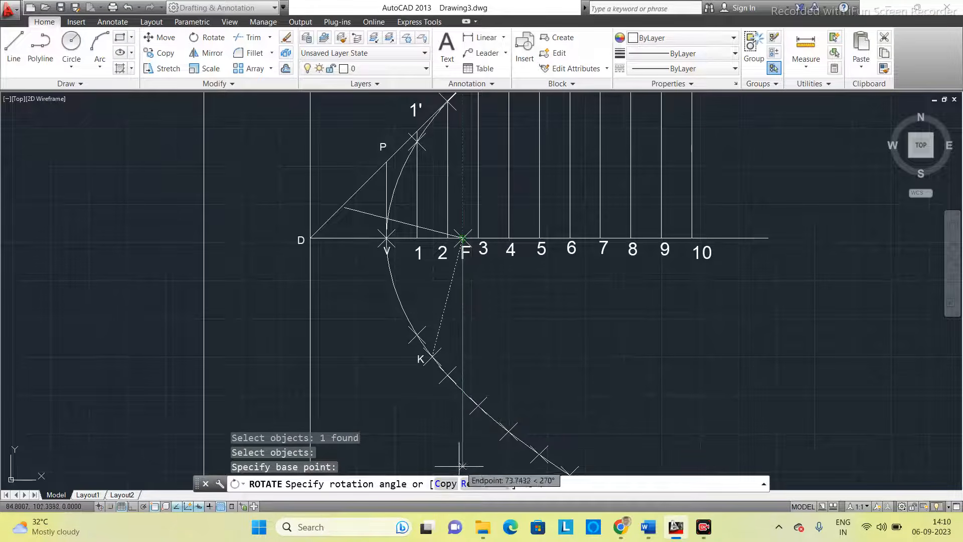
click(446, 484)
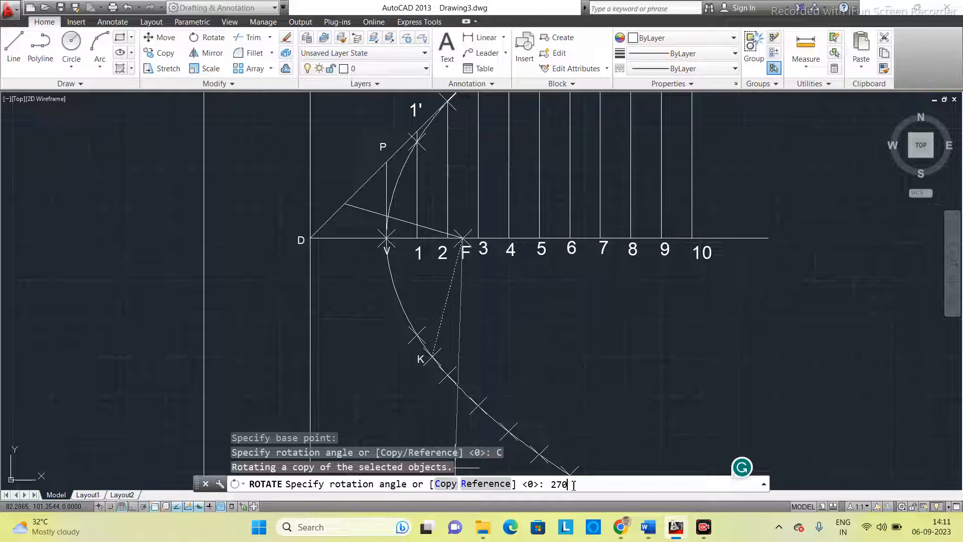
key(Return)
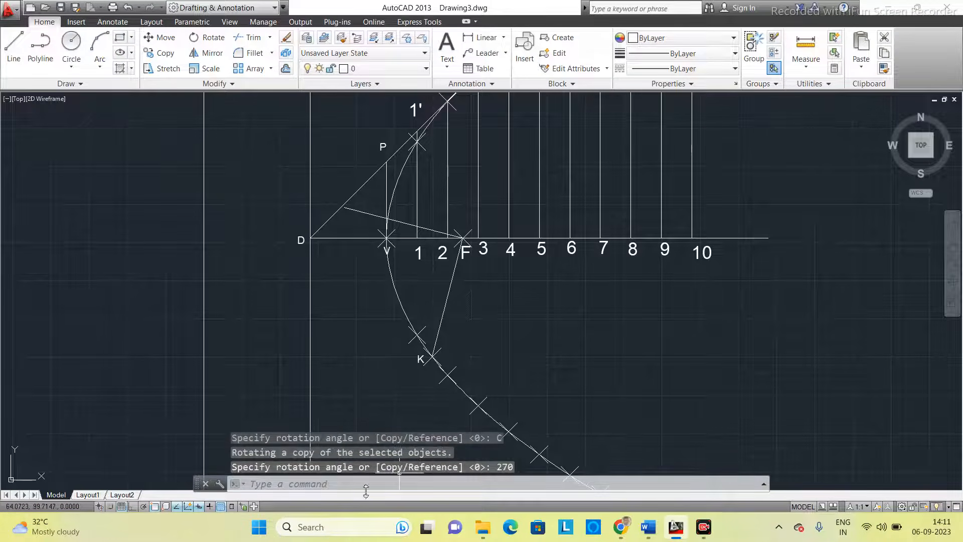
Extend the rotated line from F to meet the vertical directrix through D.
text(extend)
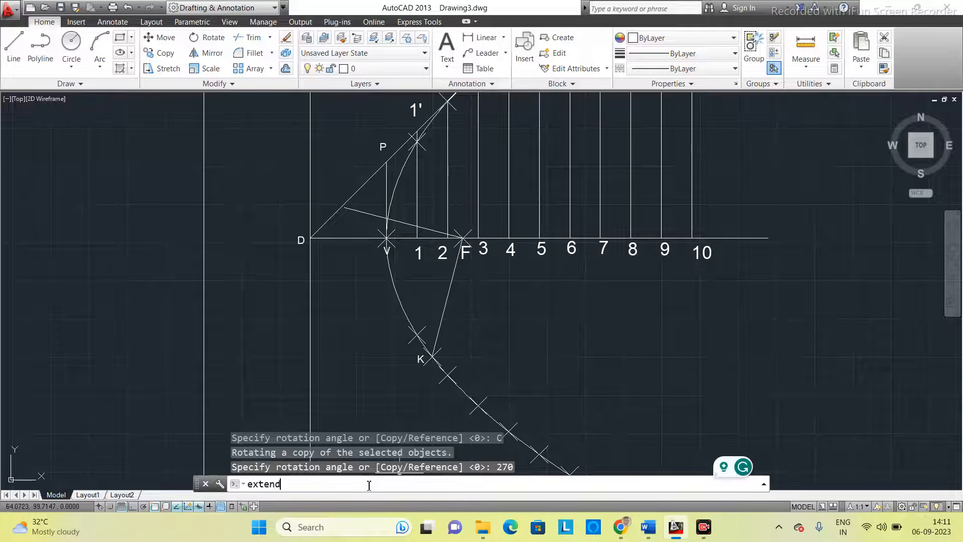
key(Return)
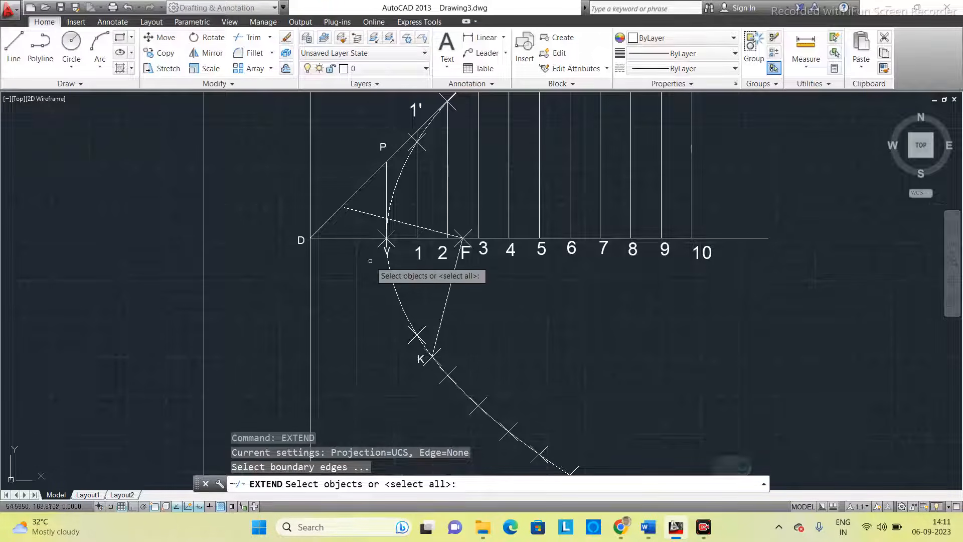
click(310, 169)
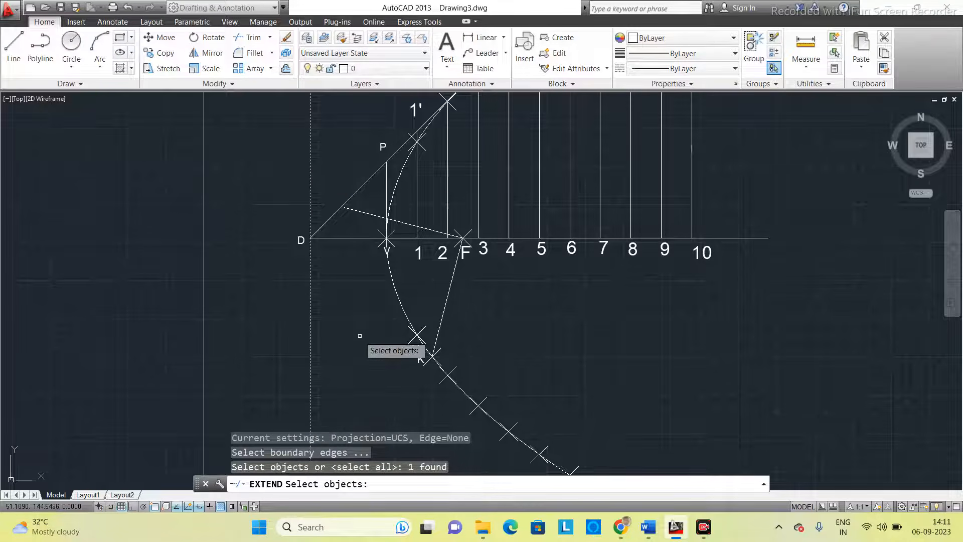
key(Return)
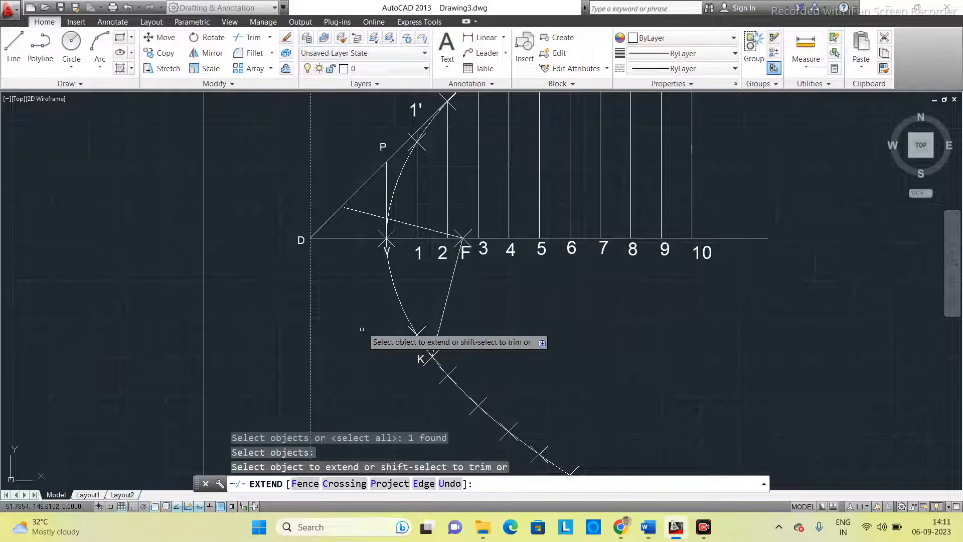
click(386, 217)
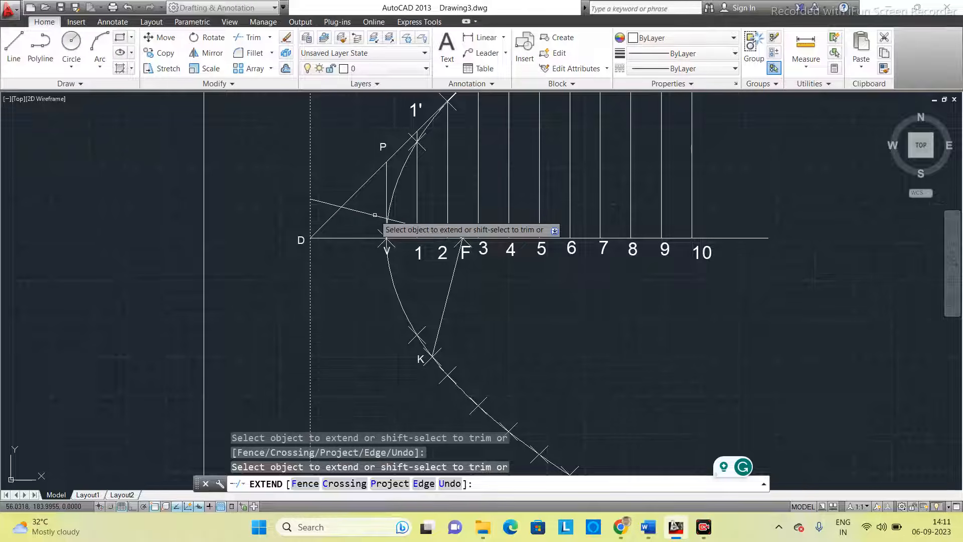
click(371, 214)
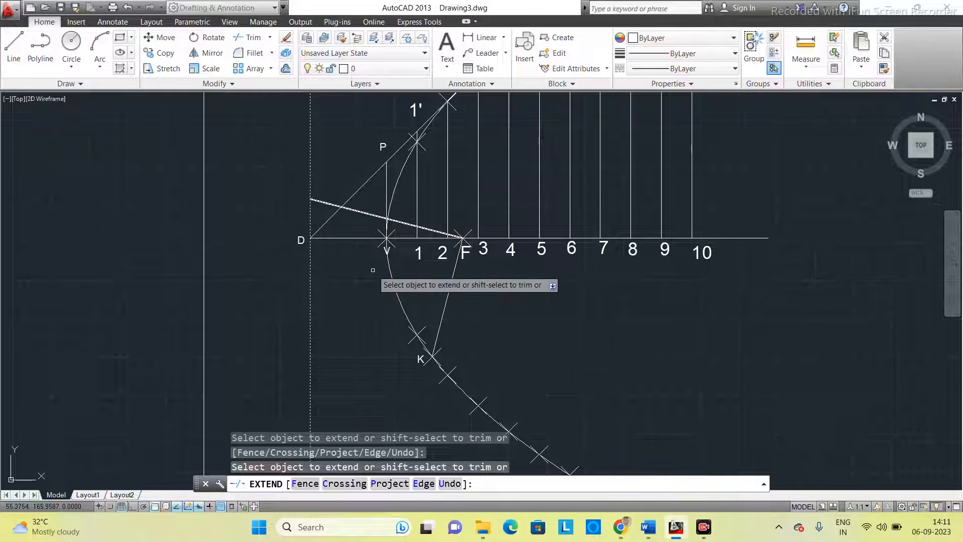
key(Escape)
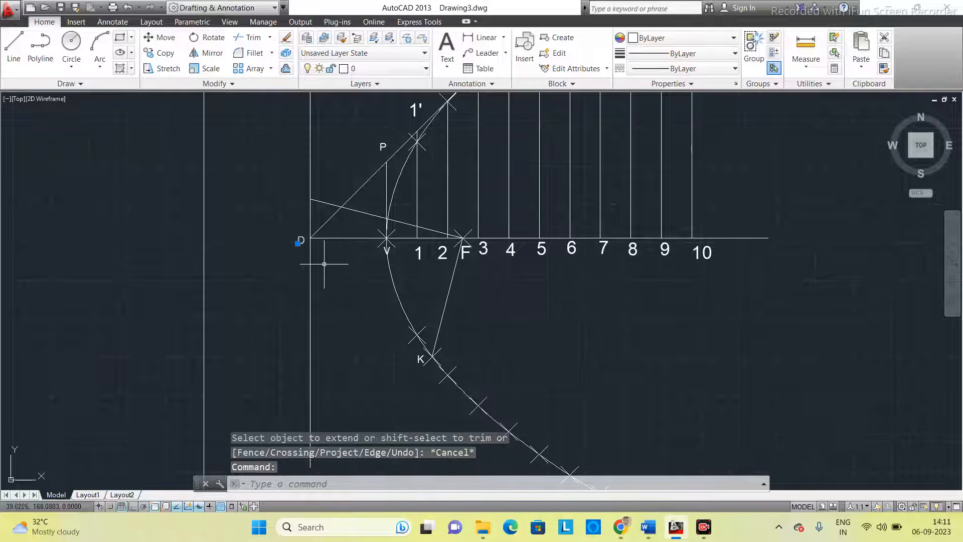
Copy the label D beside the extended line's end on the directrix and change the copy's text to T.
key(ctrl+c)
key(ctrl+v)
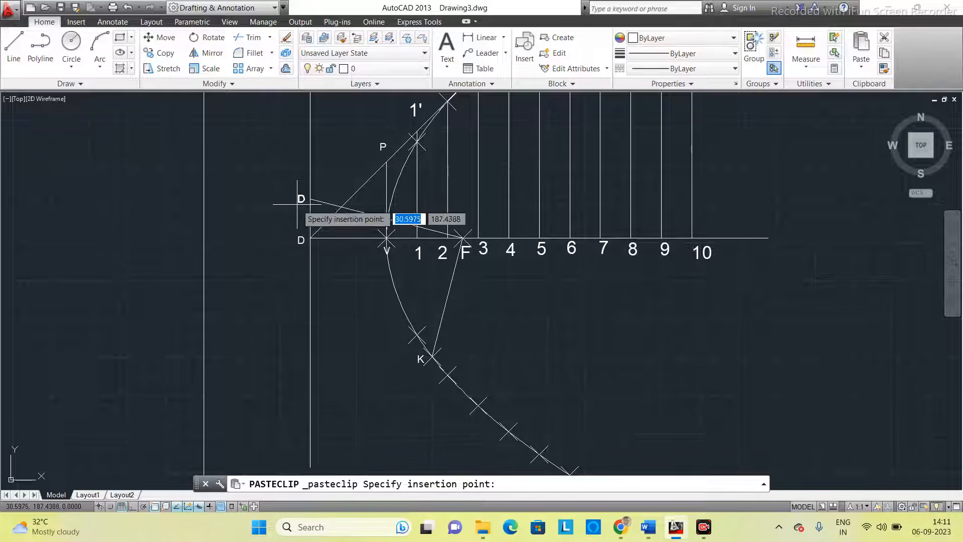
click(300, 200)
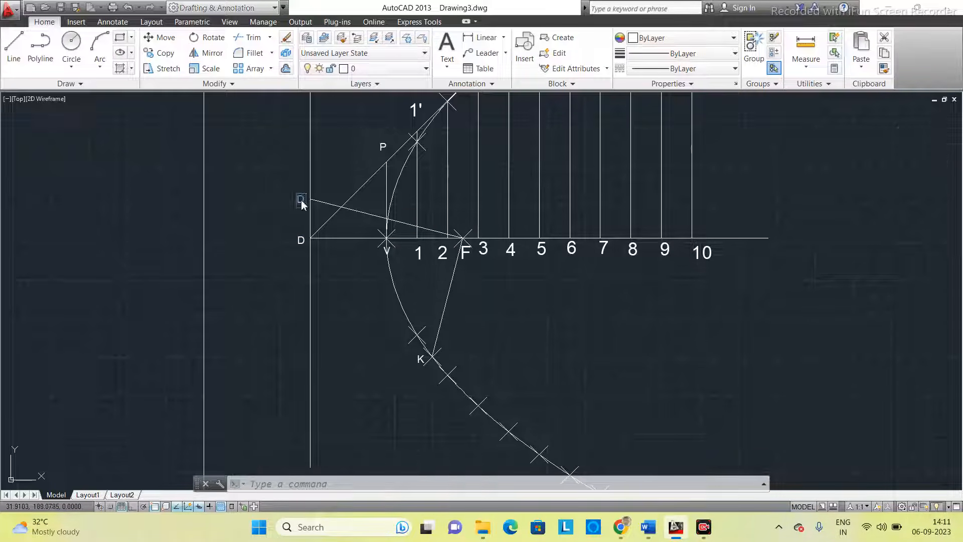
double_click(300, 200)
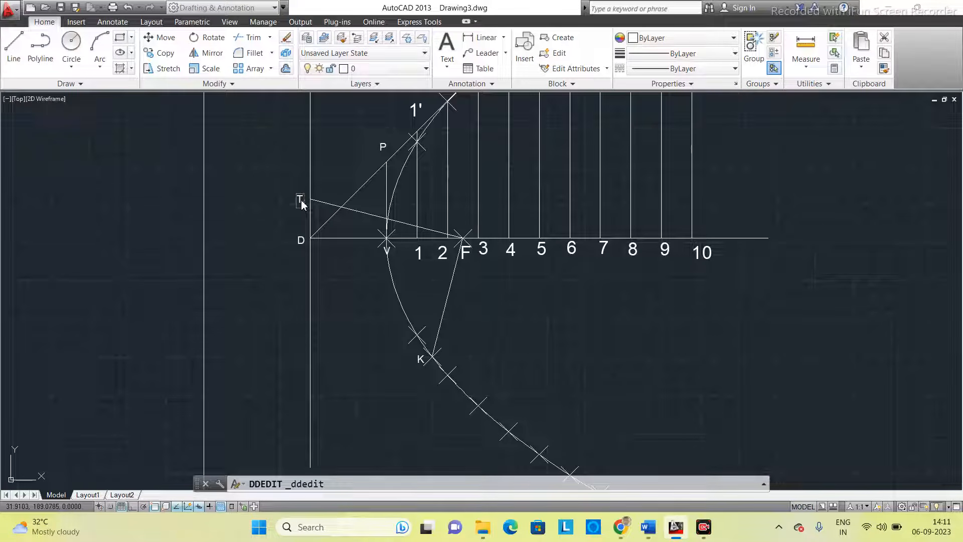
key(Return)
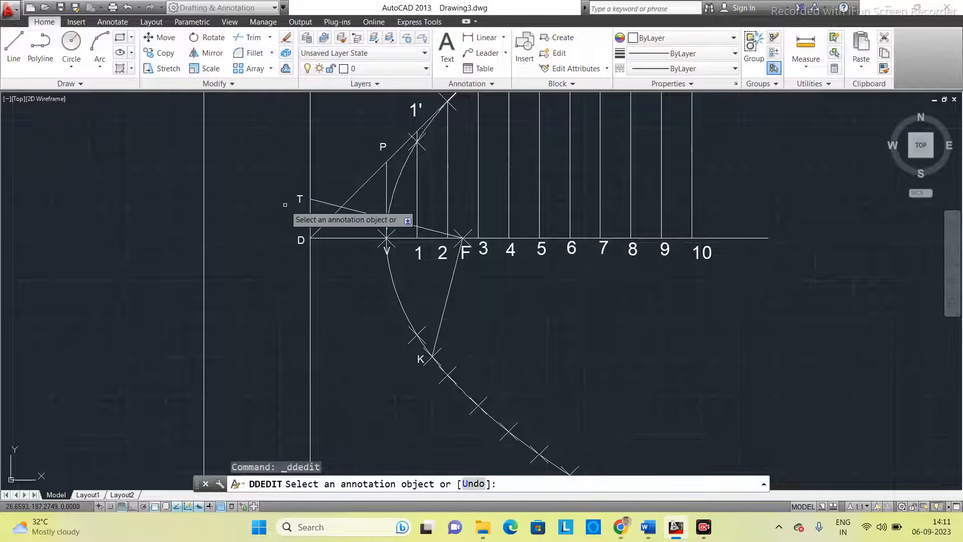
Draw a line from T on the directrix to the curve point K.
click(15, 55)
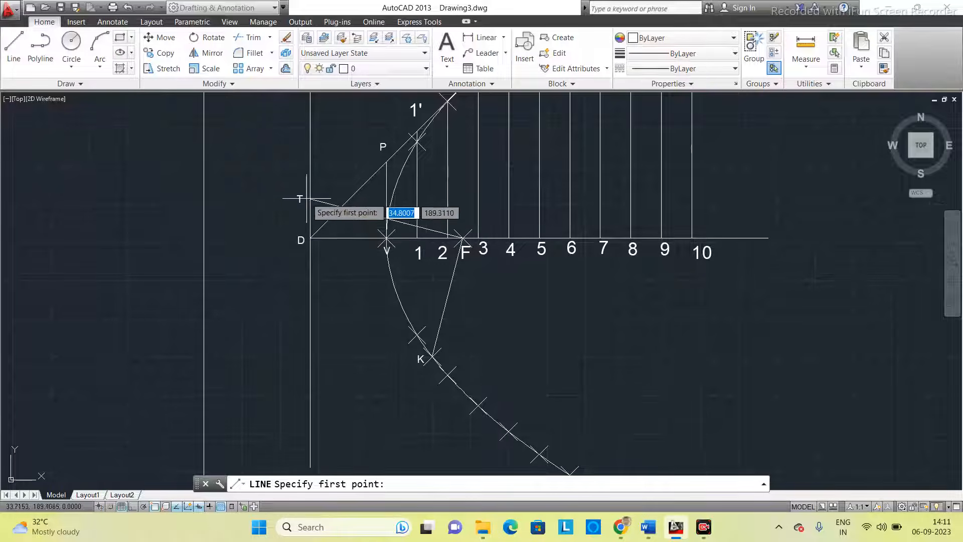
click(311, 199)
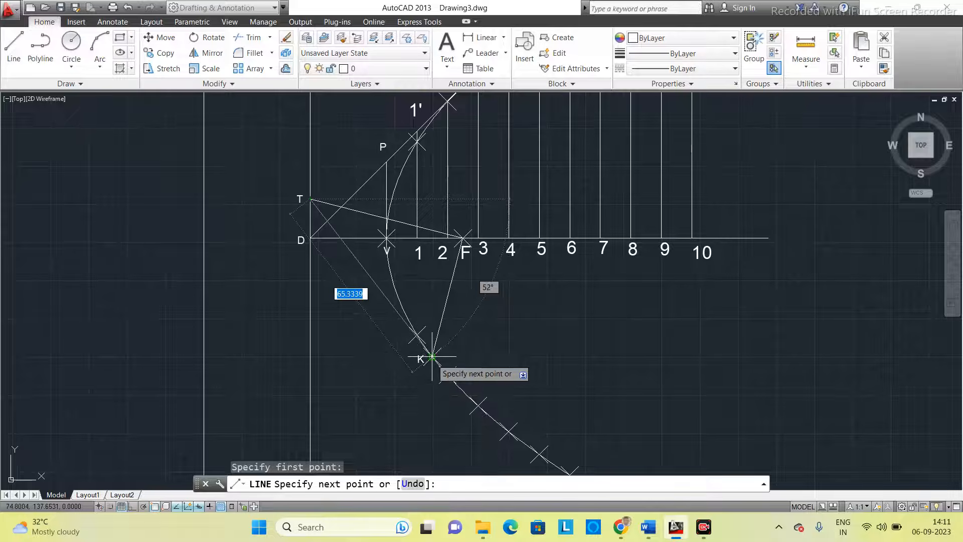
click(432, 357)
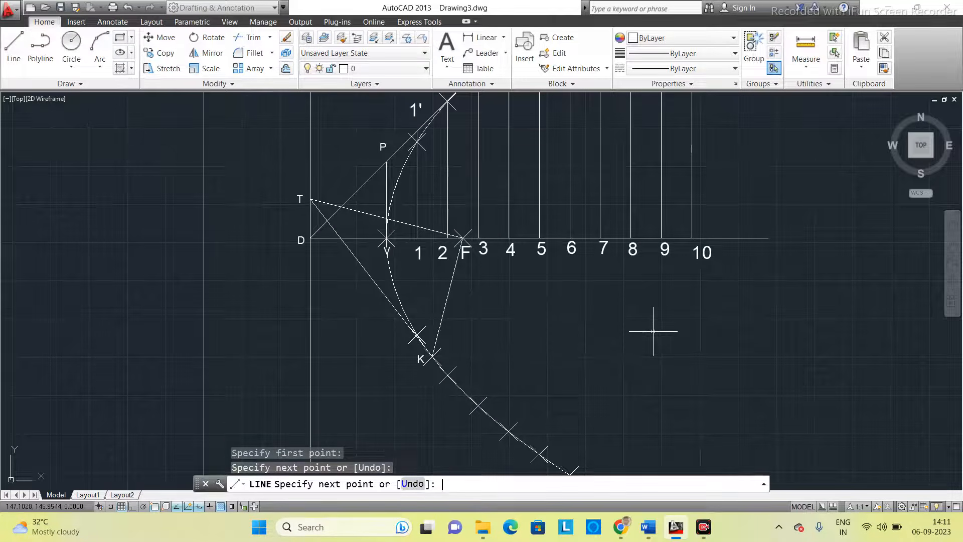
key(Escape)
middle_drag(601, 330, 608, 290)
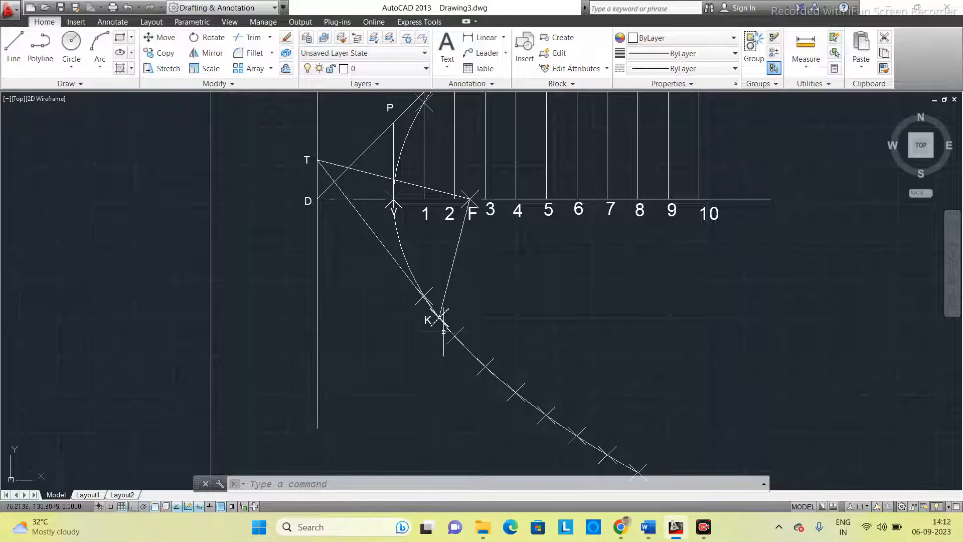
middle_drag(500, 321, 497, 288)
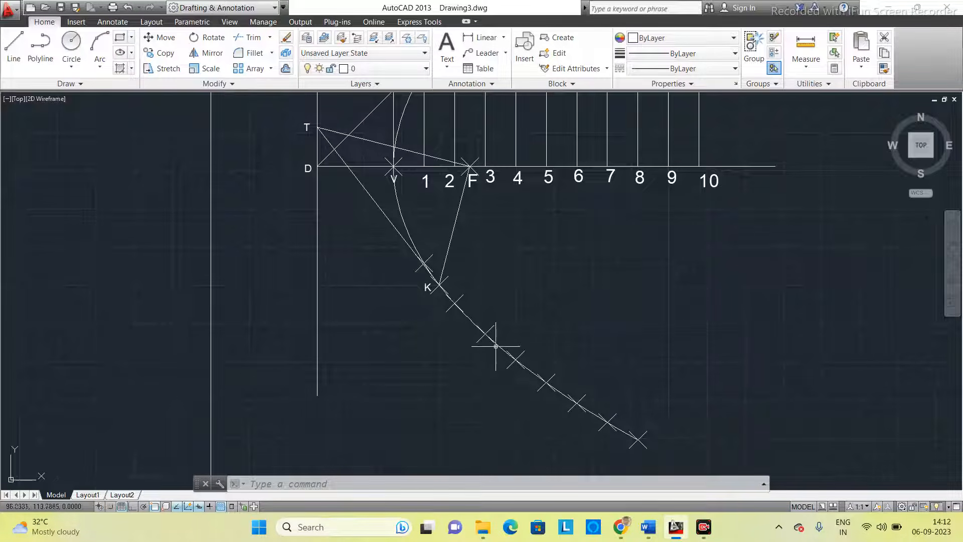
text(lin)
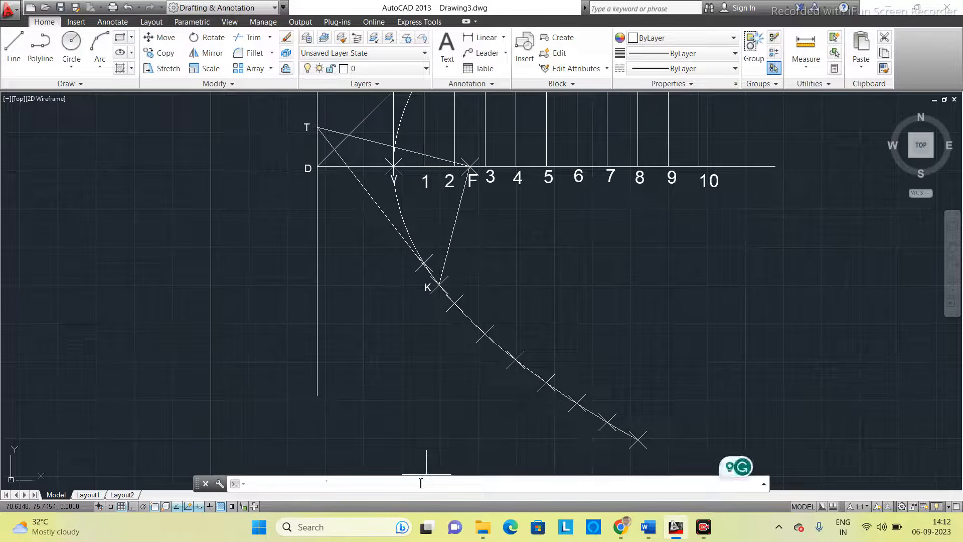
key(BackSpace)
key(BackSpace)
key(BackSpace)
key(BackSpace)
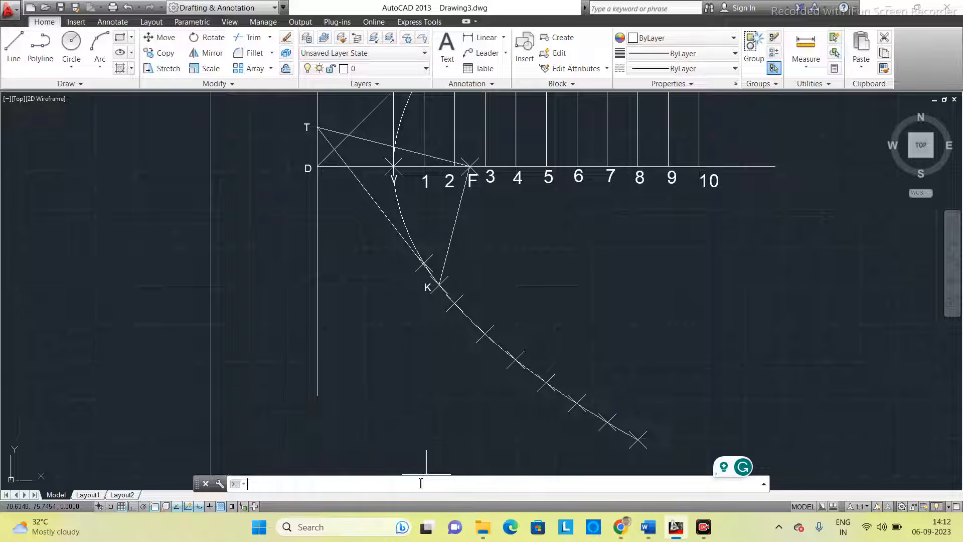
Rotate a copy of line TK about K by 180 degrees to continue the tangent beyond the curve point.
text(rotate)
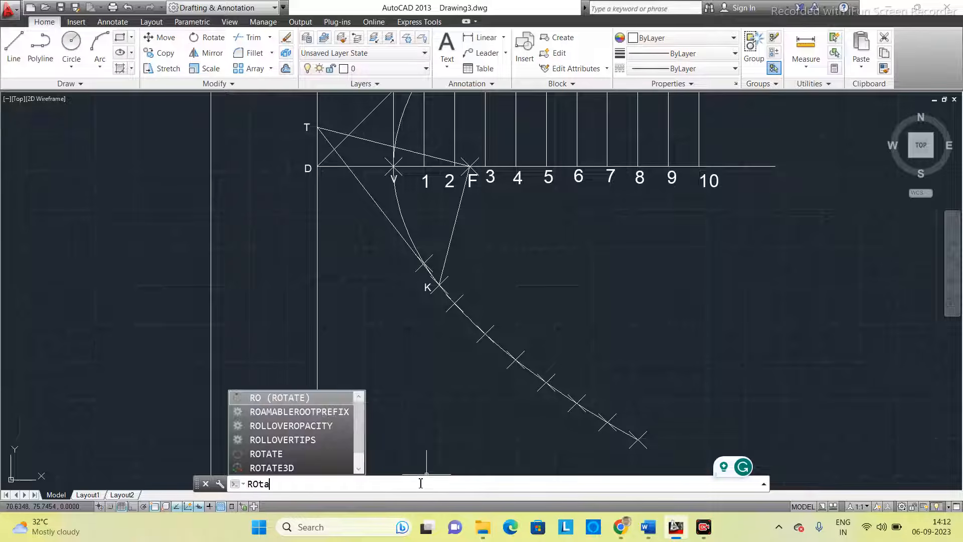
key(Return)
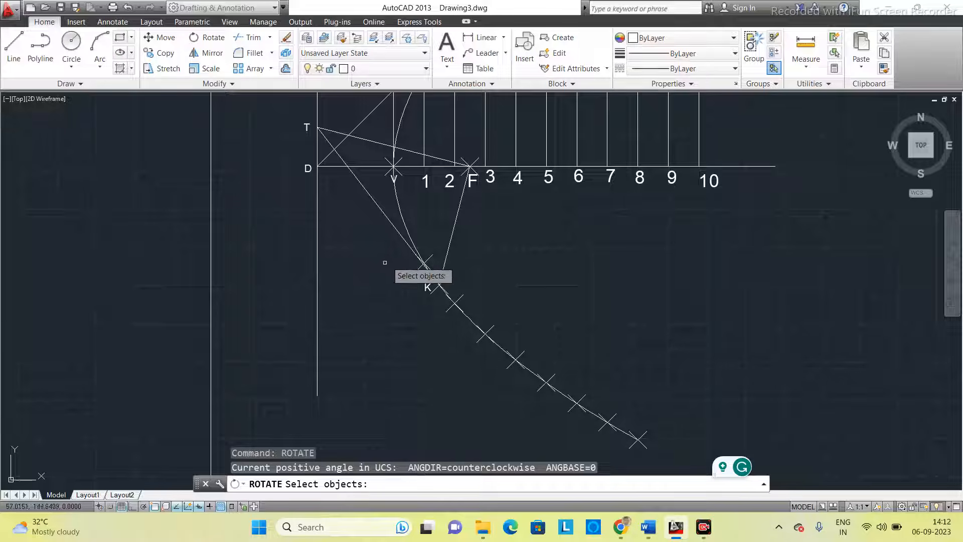
click(387, 229)
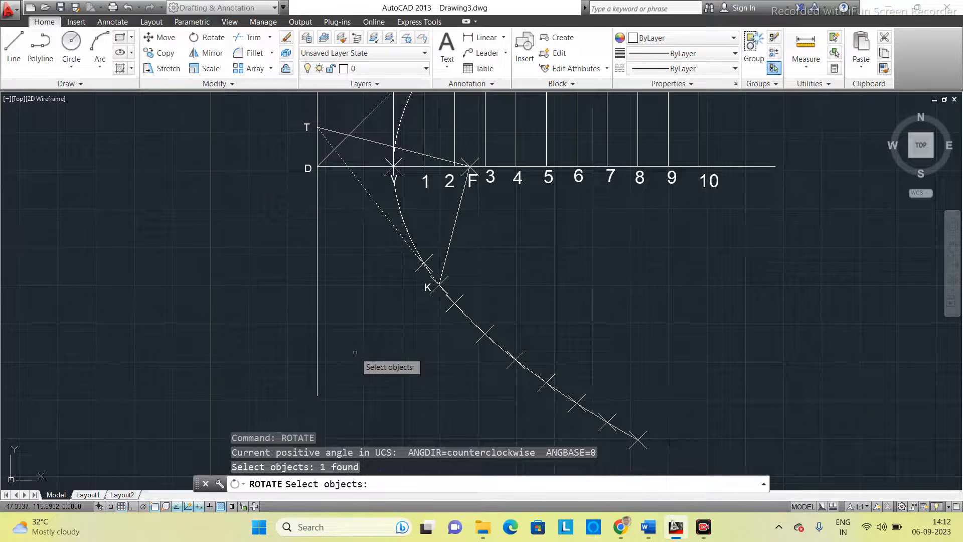
key(Return)
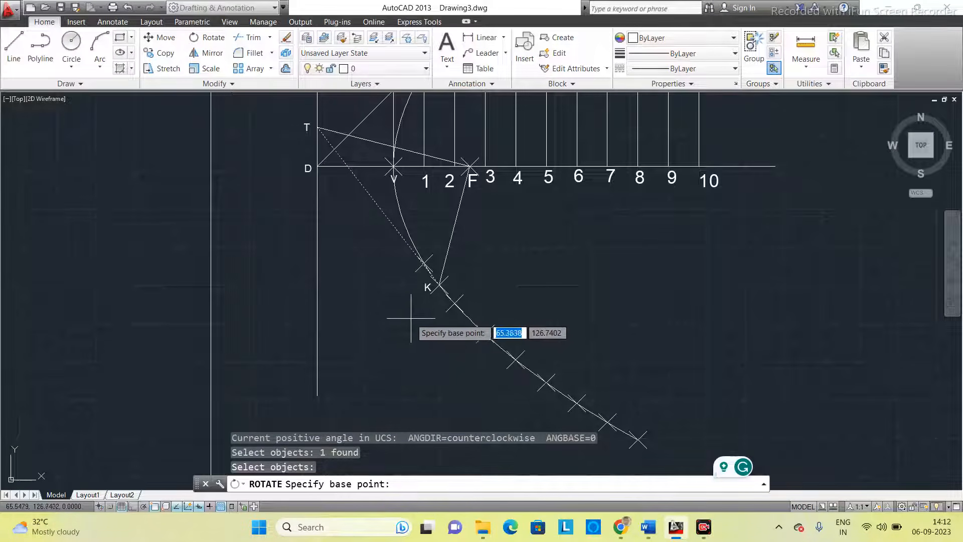
scroll(439, 282, up, 2)
click(440, 282)
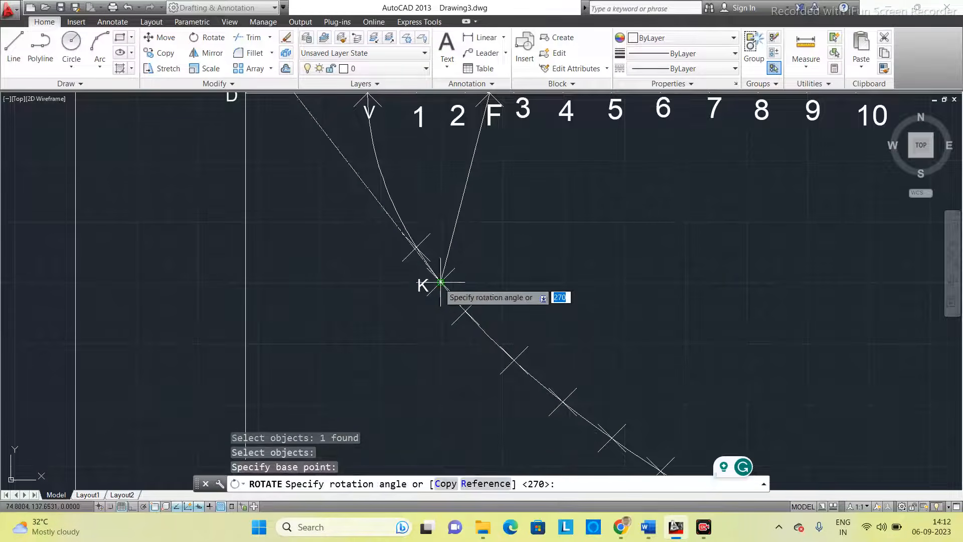
click(446, 483)
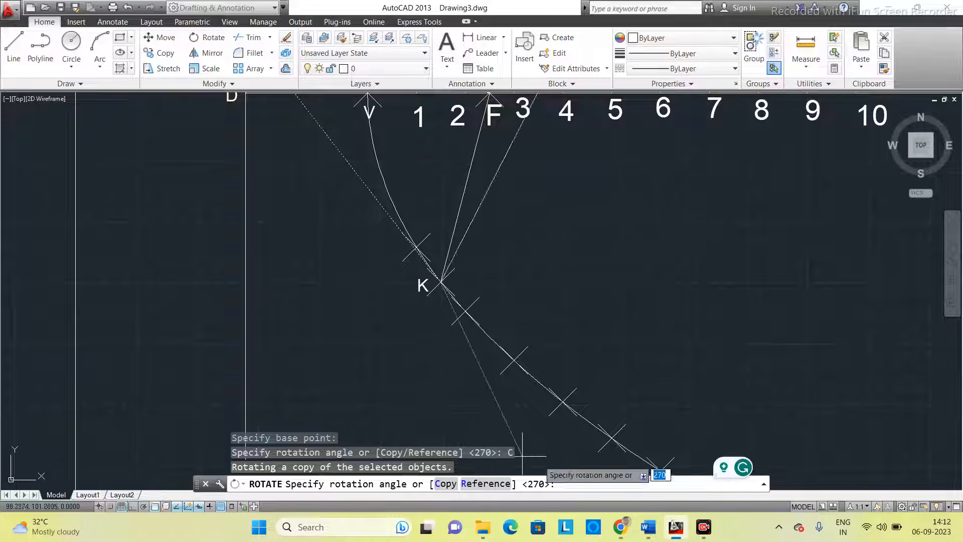
text(180)
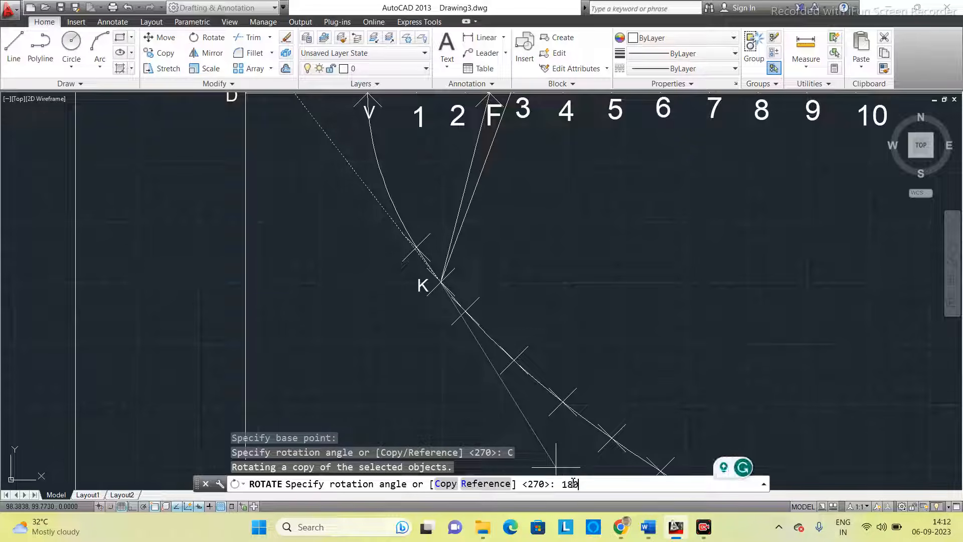
key(Return)
Copy the label T from the directrix to the free lower end of the tangent line through K.
scroll(714, 344, down, 4)
middle_drag(714, 344, 659, 311)
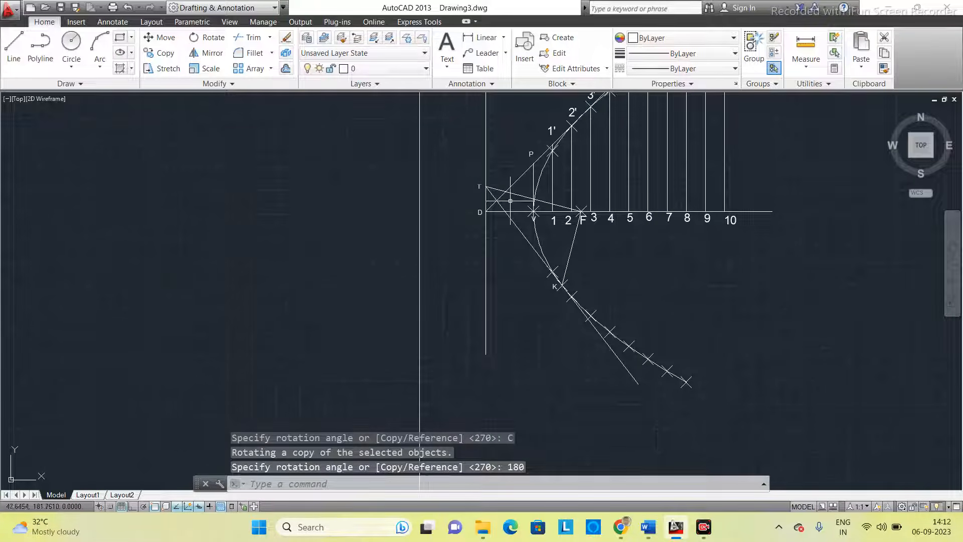
scroll(510, 200, up, 4)
middle_drag(529, 209, 440, 172)
scroll(441, 172, down, 2)
middle_drag(537, 258, 511, 240)
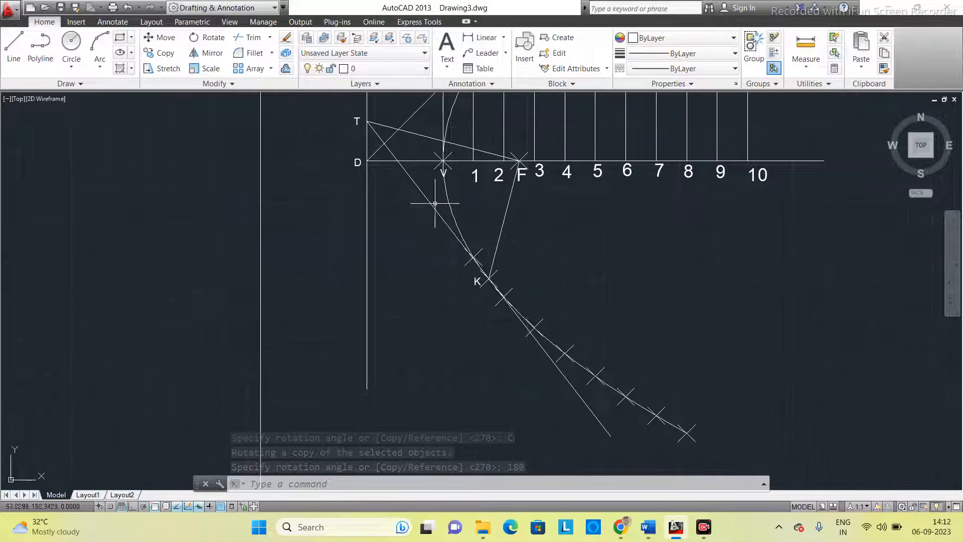
click(355, 122)
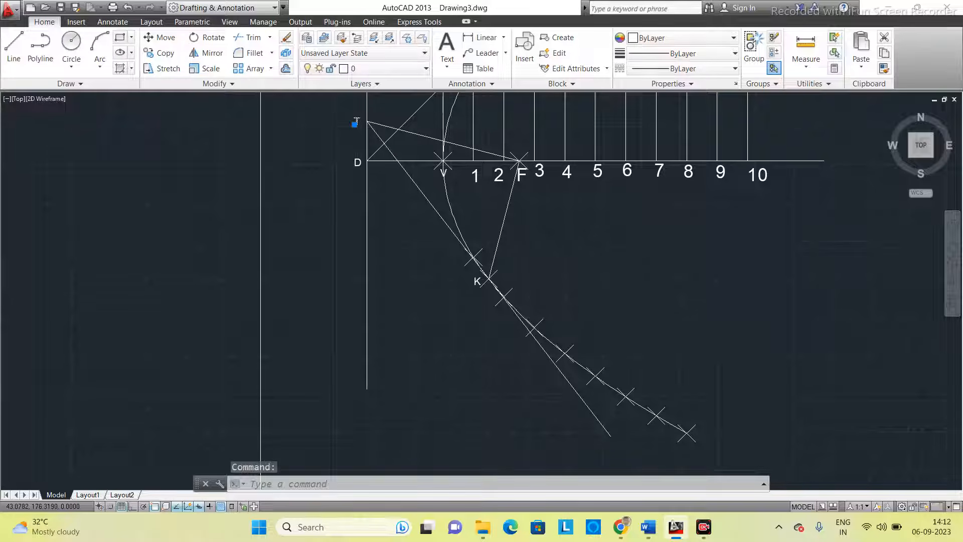
key(ctrl+c)
key(ctrl+v)
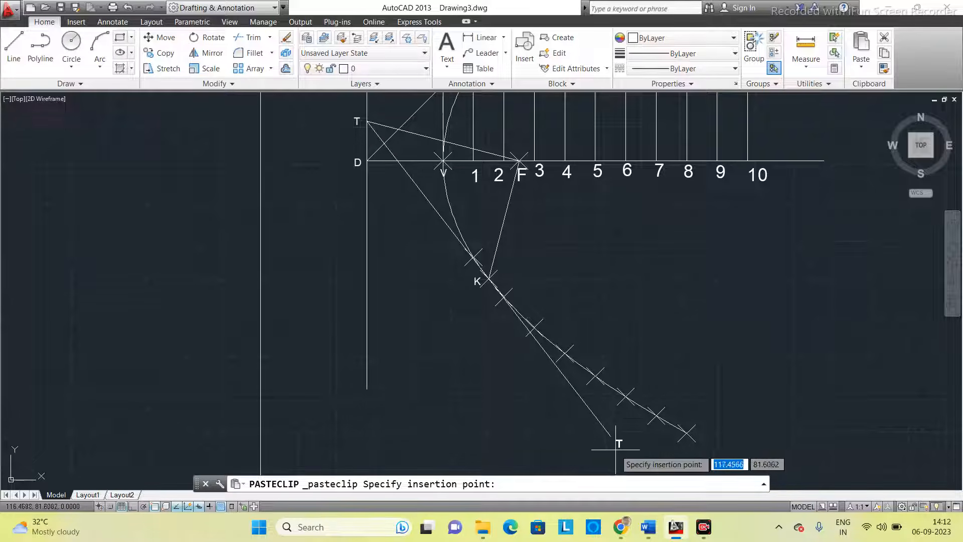
click(615, 447)
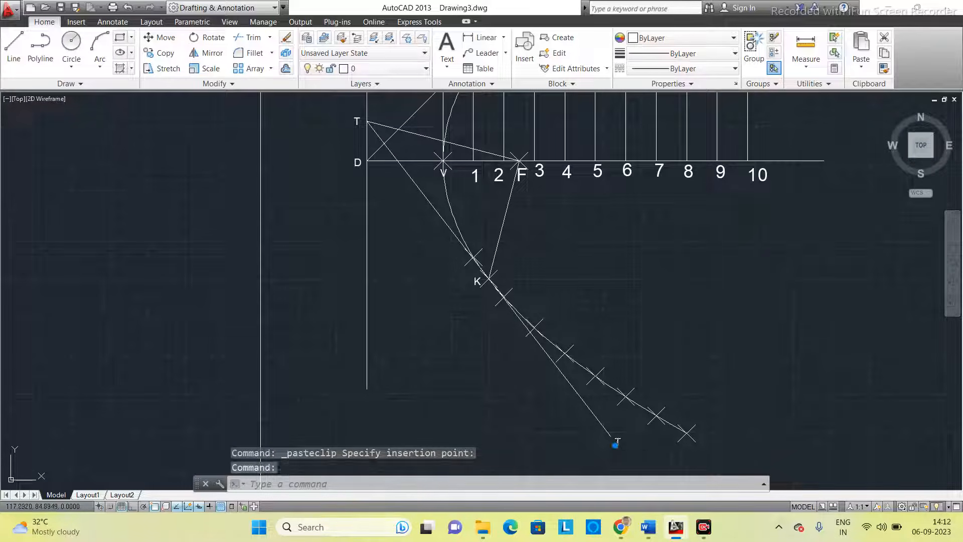
Change the text of the label at the tangent's lower end to T'.
double_click(617, 442)
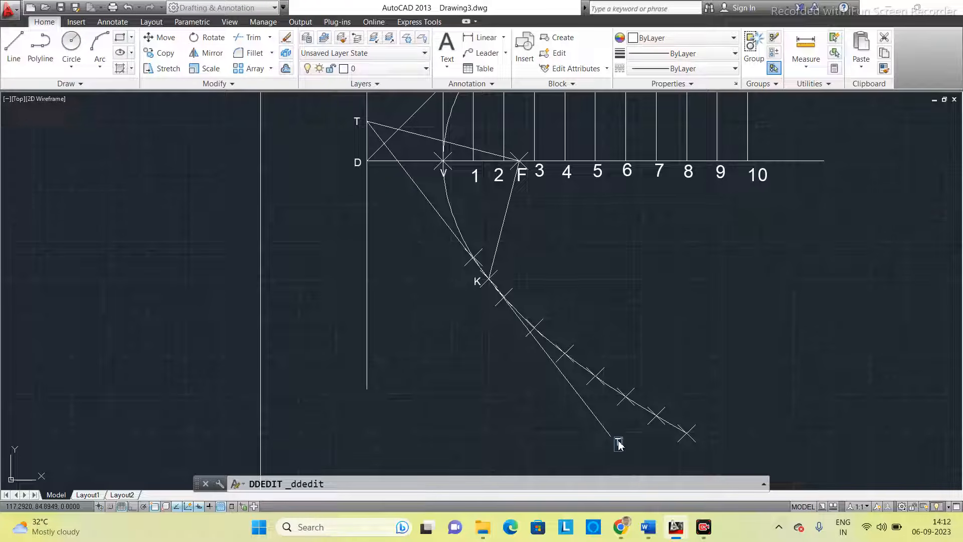
text(T')
key(Return)
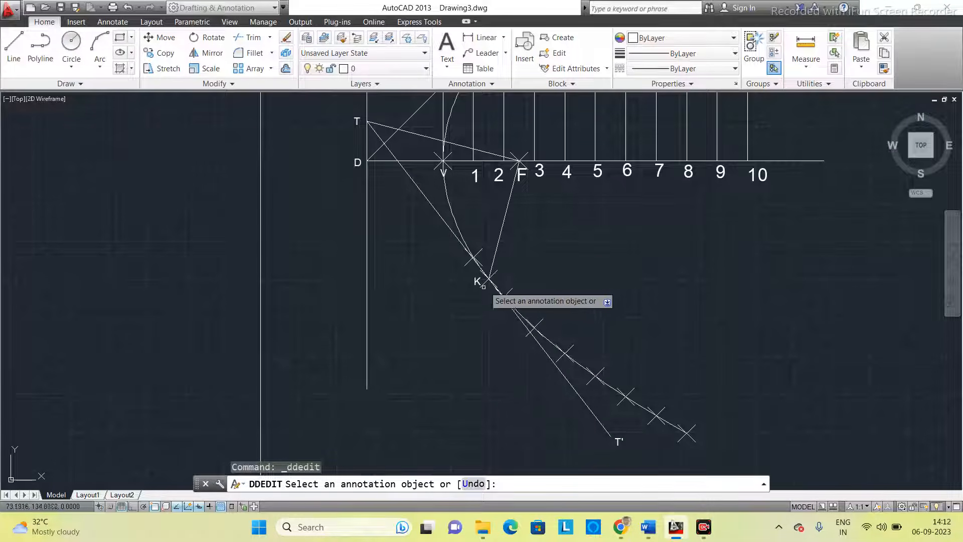
click(427, 201)
click(430, 210)
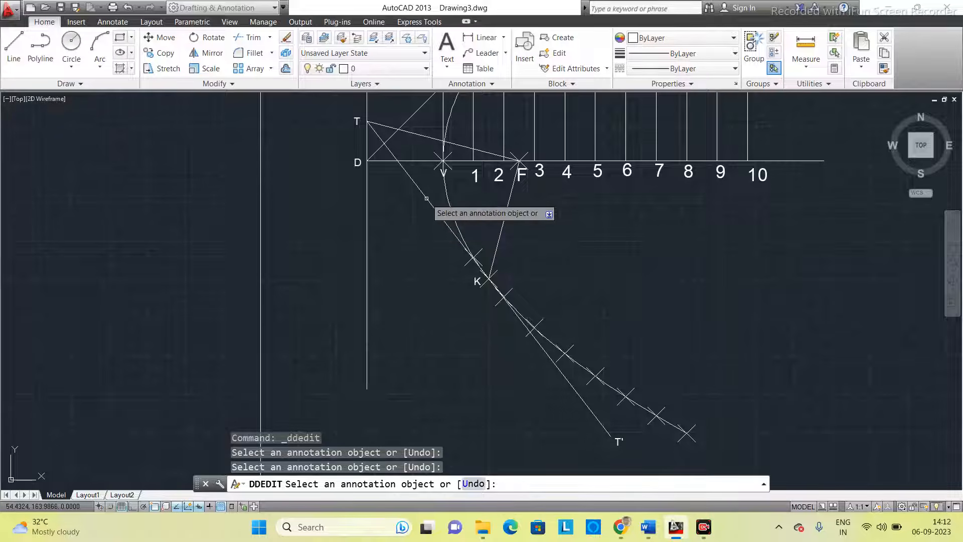
key(Escape)
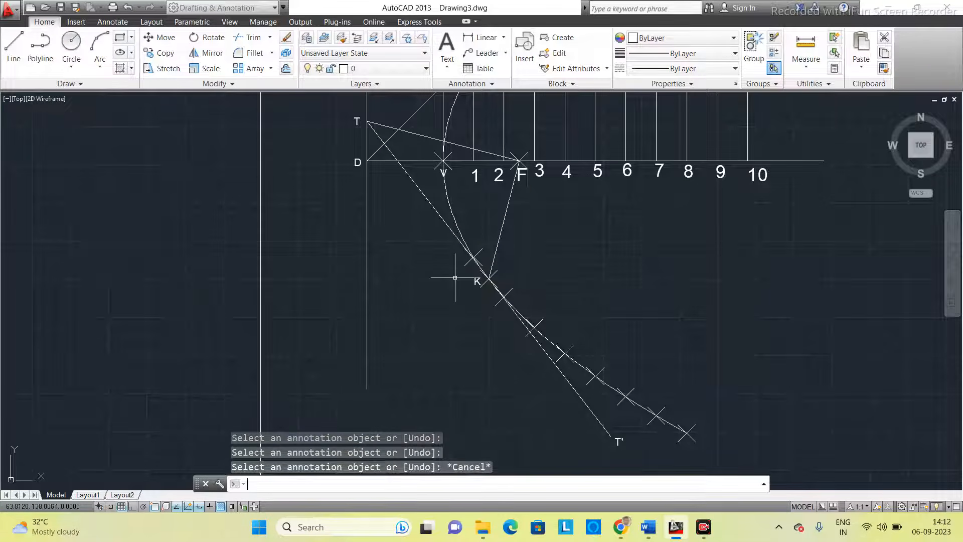
Rotate a copy of line TK about K by 90 degrees to create the normal.
click(211, 37)
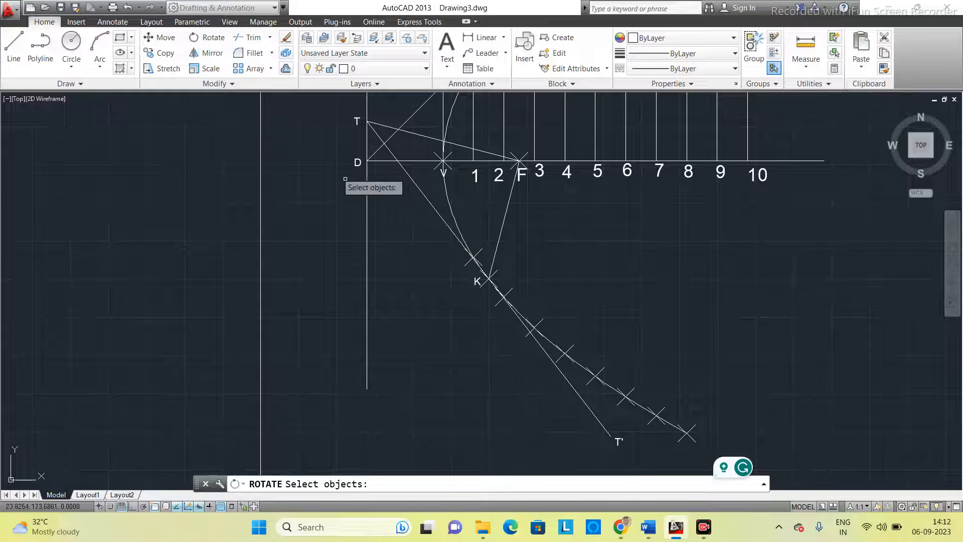
click(421, 189)
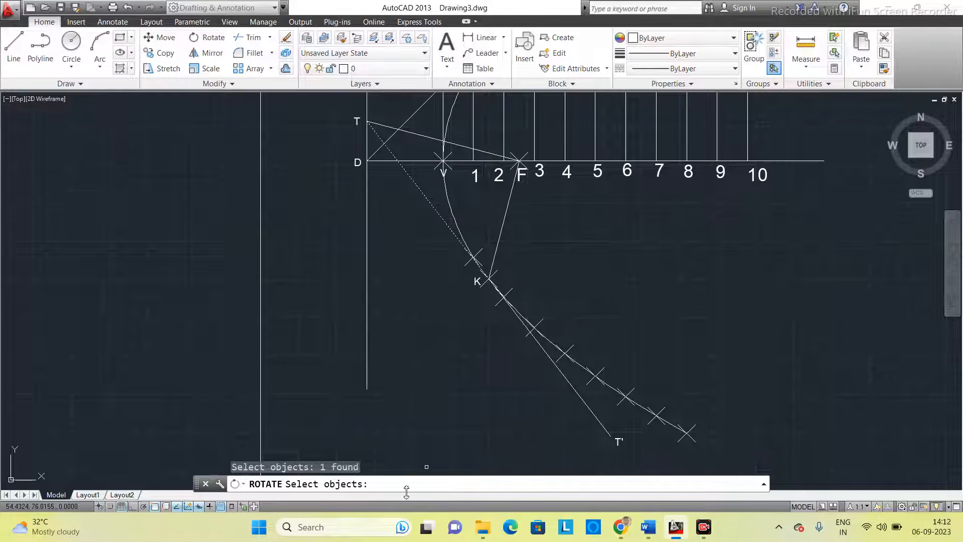
key(Return)
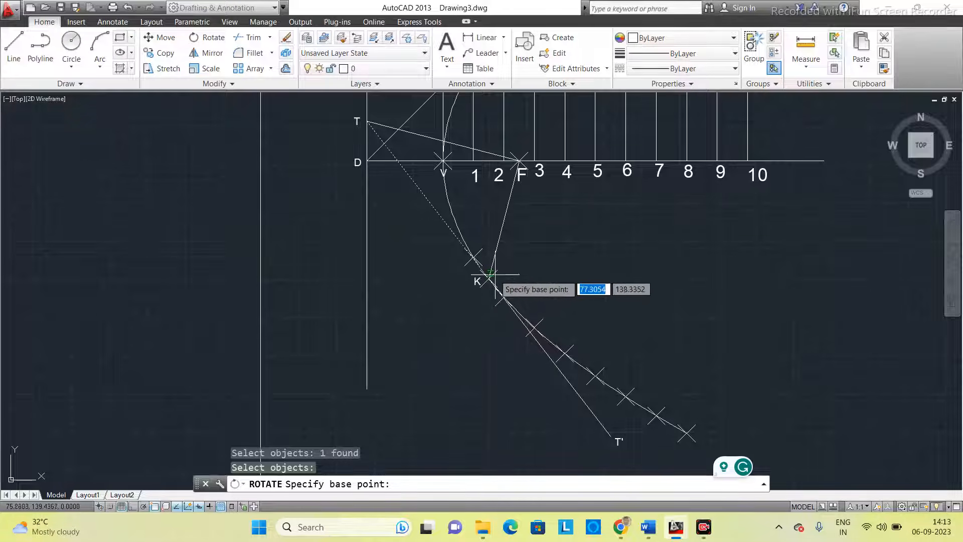
scroll(491, 273, up, 3)
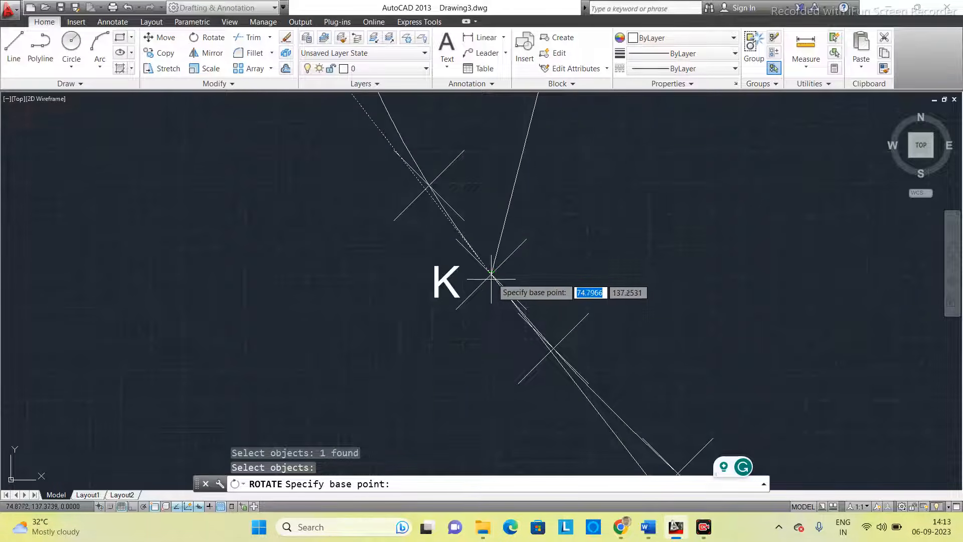
click(491, 275)
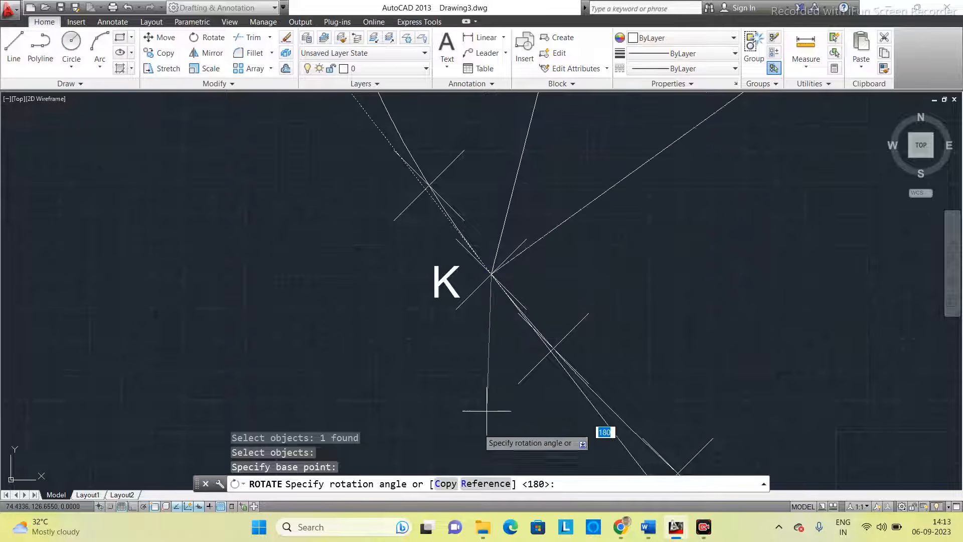
click(445, 483)
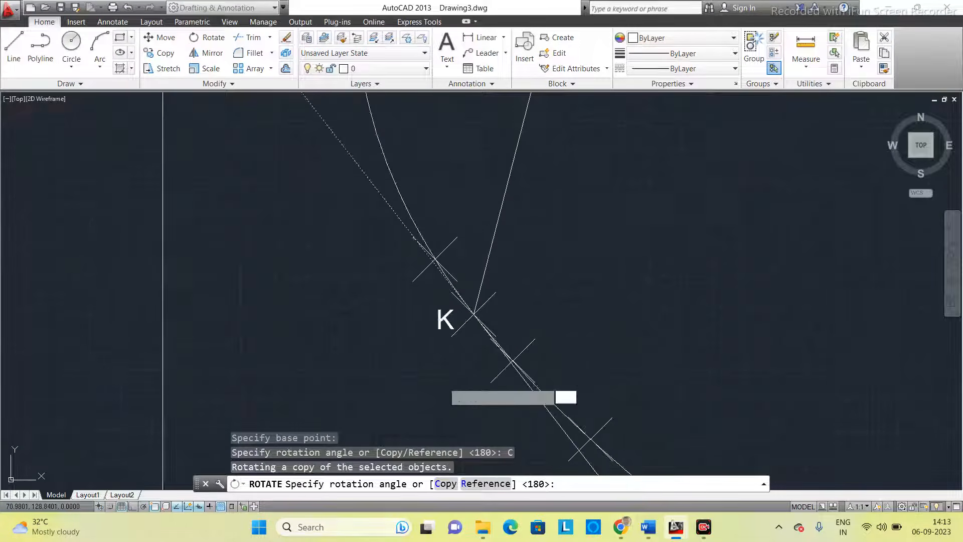
scroll(445, 392, down, 3)
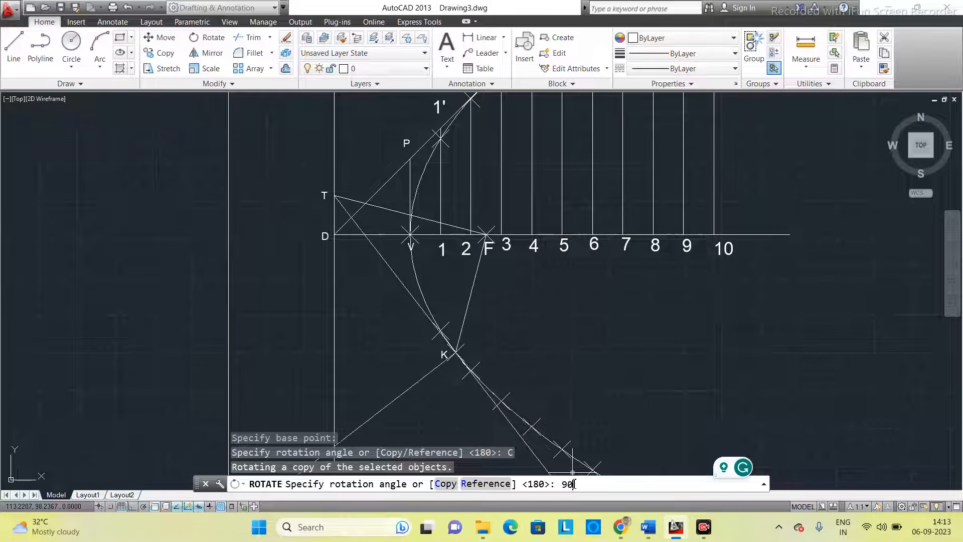
key(Return)
middle_drag(531, 389, 537, 291)
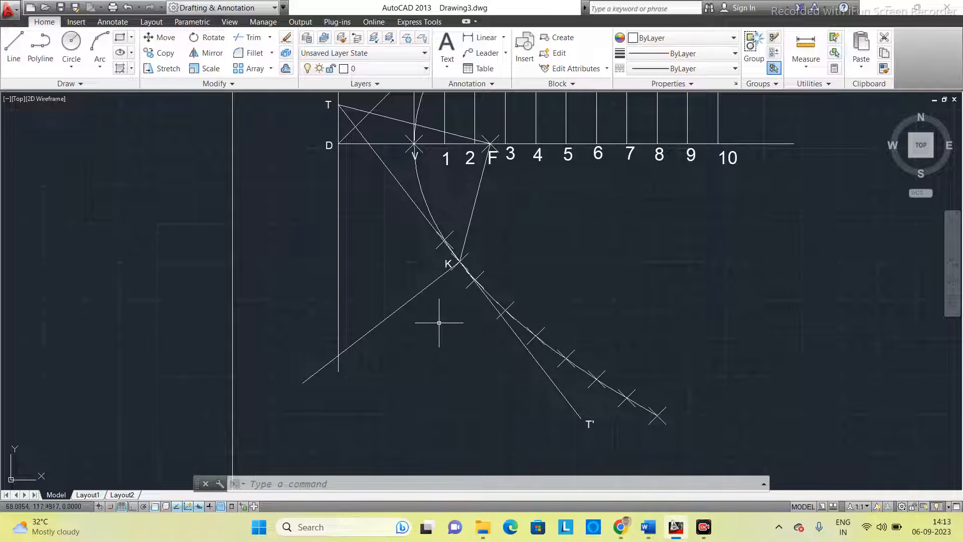
Rotate a copy of the normal line about K by 180 degrees to continue it to the other side of the curve.
click(422, 291)
click(437, 481)
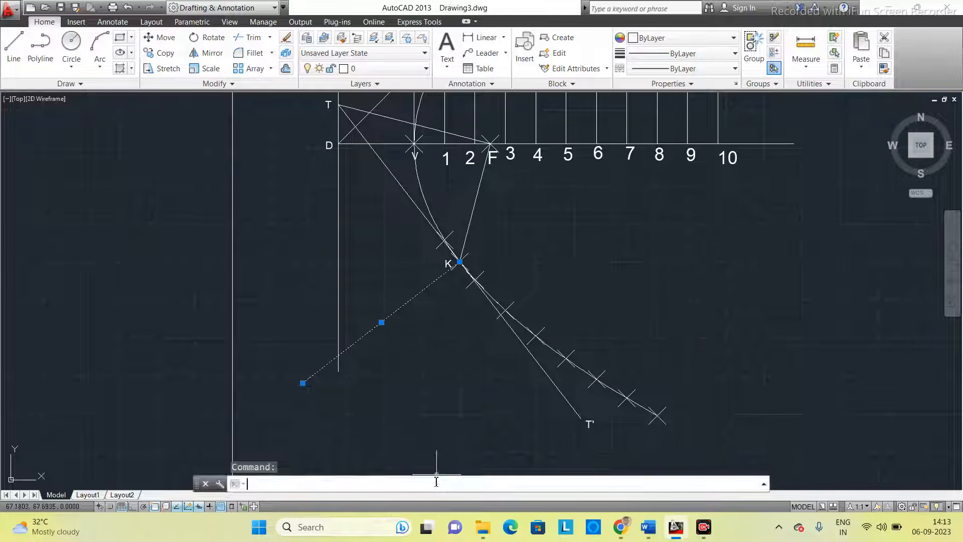
key(Escape)
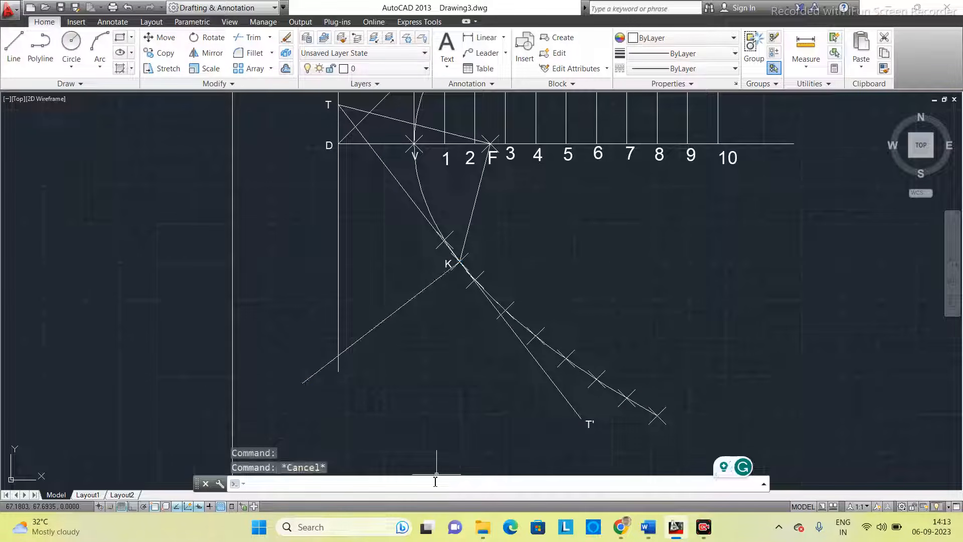
key(Return)
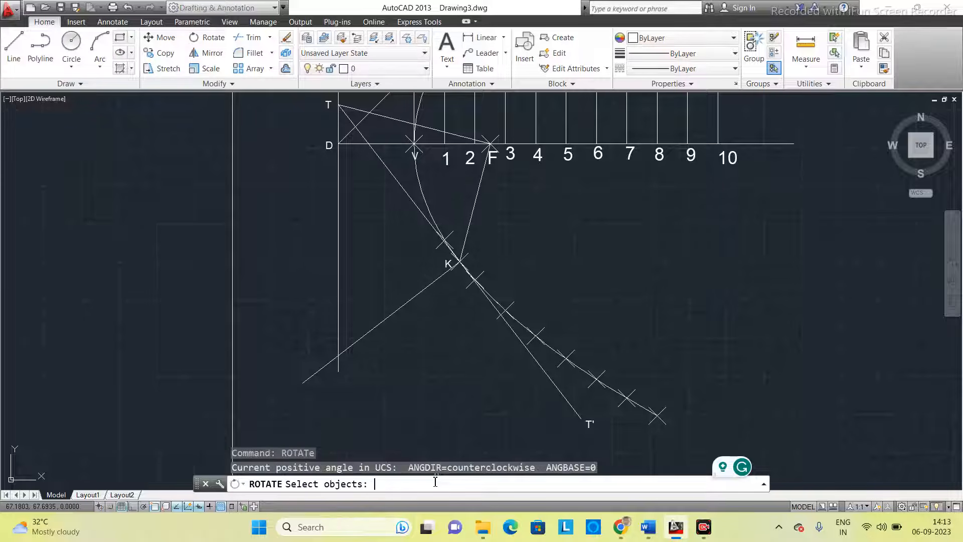
click(404, 301)
key(Return)
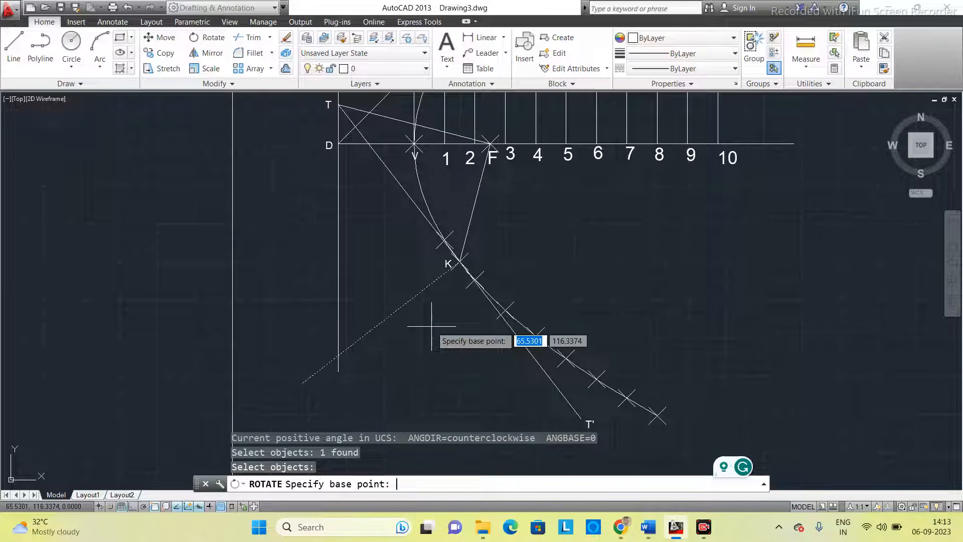
click(460, 260)
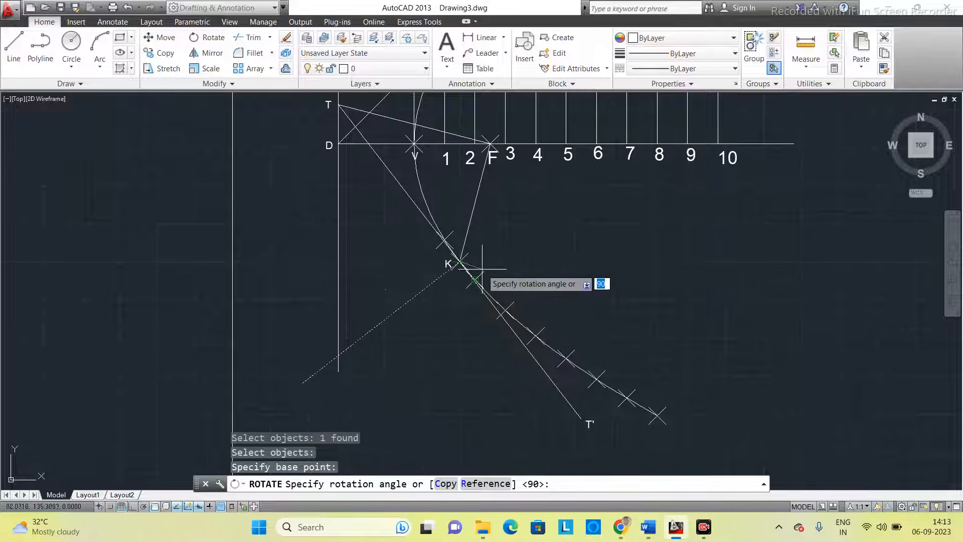
click(445, 483)
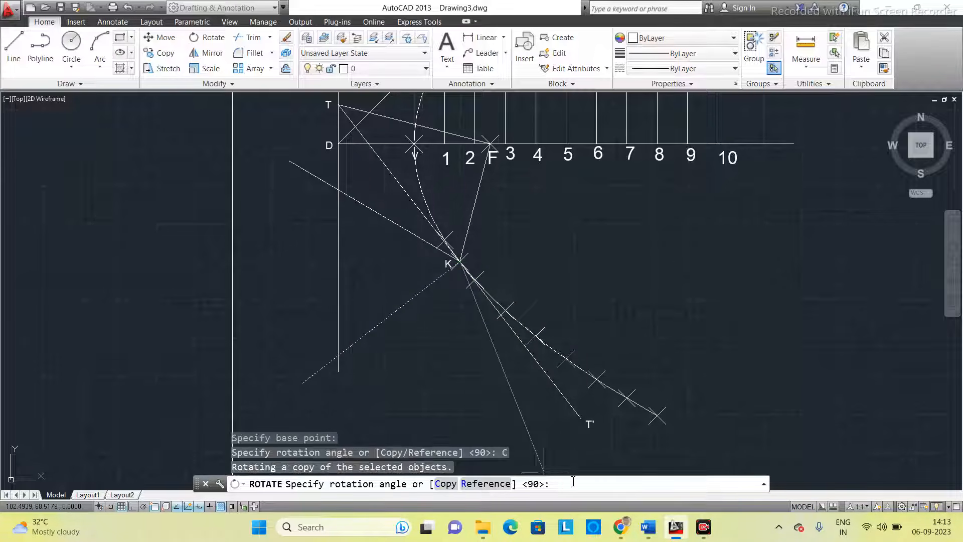
key(Return)
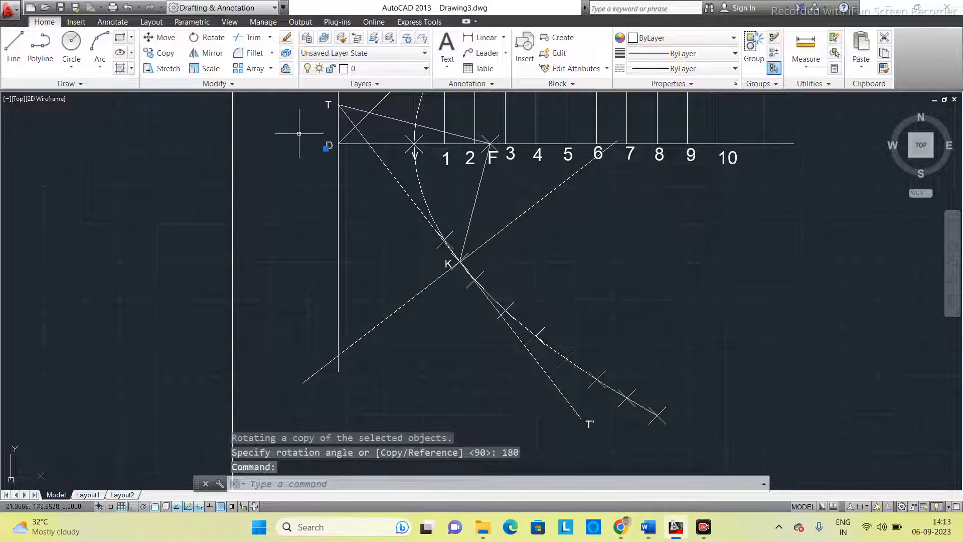
Copy the label D to both ends of the normal line.
key(ctrl+c)
key(ctrl+v)
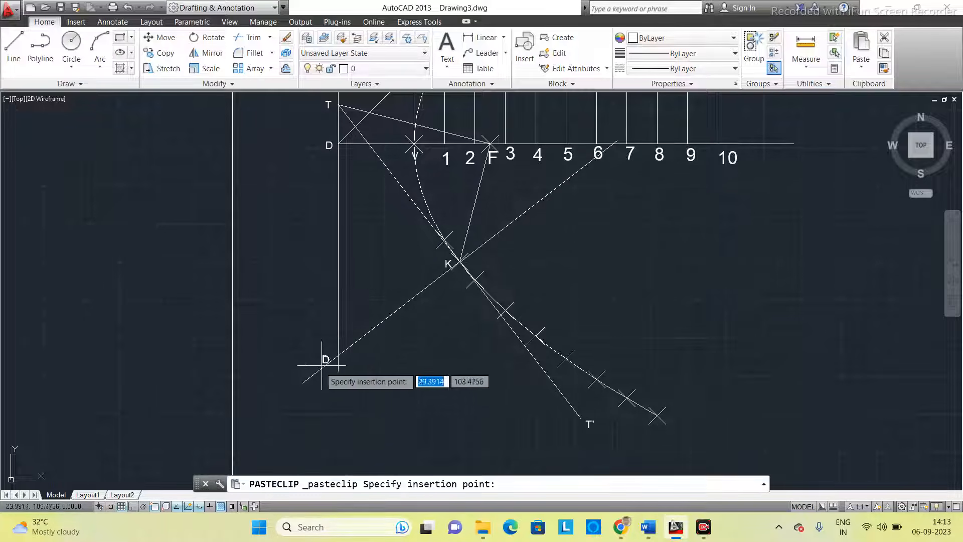
click(299, 400)
key(ctrl+v)
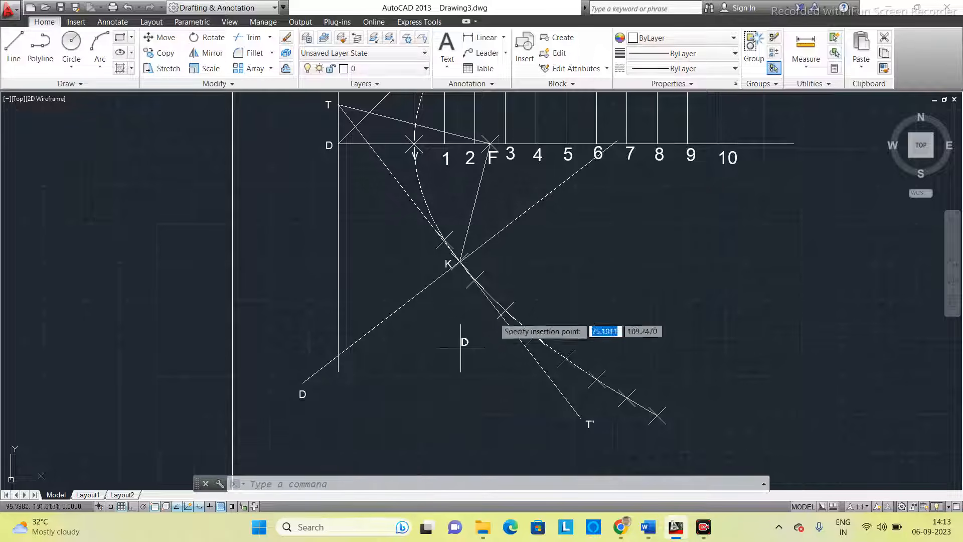
click(614, 143)
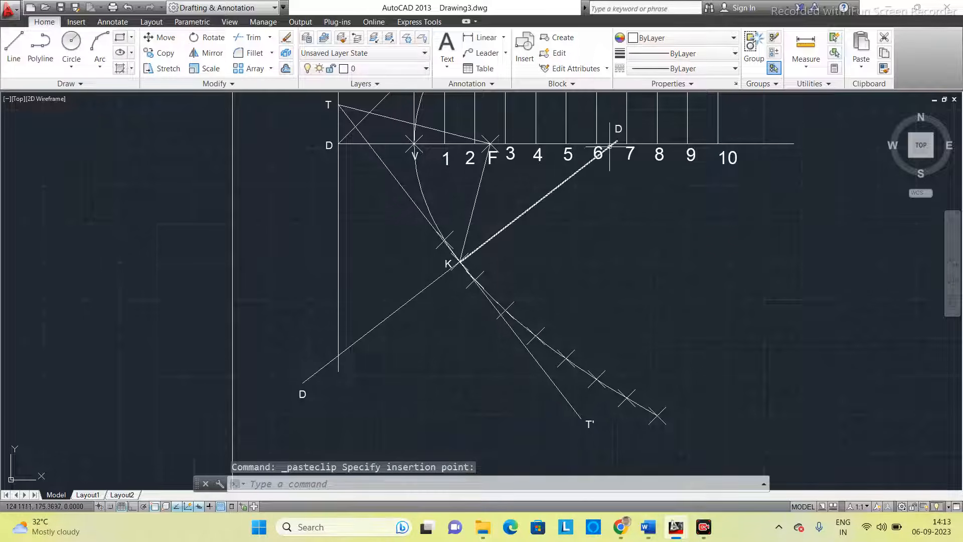
Change the label at the normal's lower end to N and the one at its upper end to N'.
double_click(302, 395)
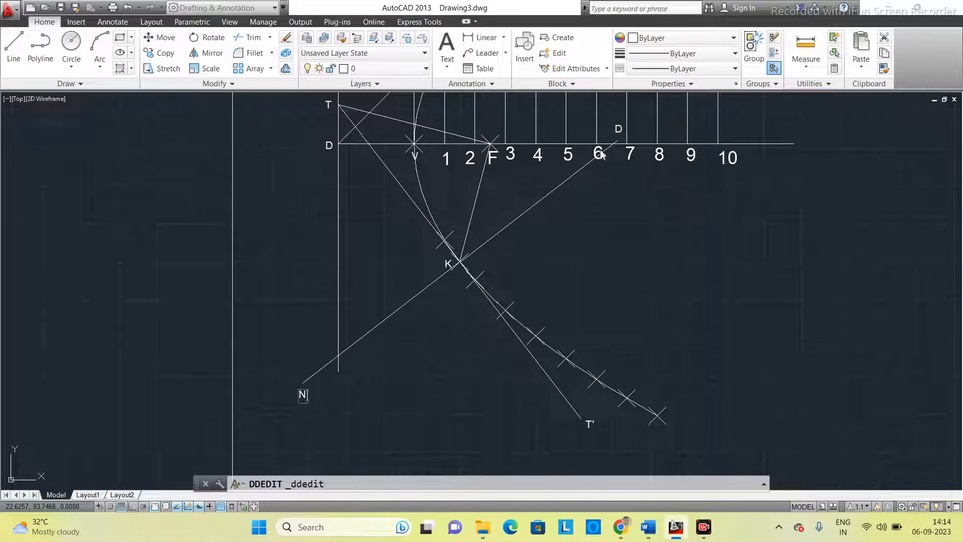
click(617, 130)
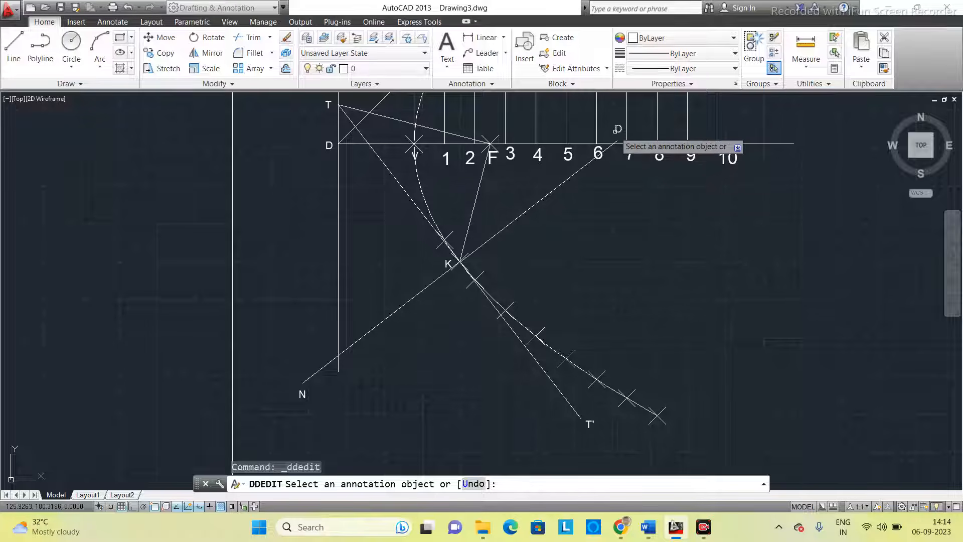
click(618, 130)
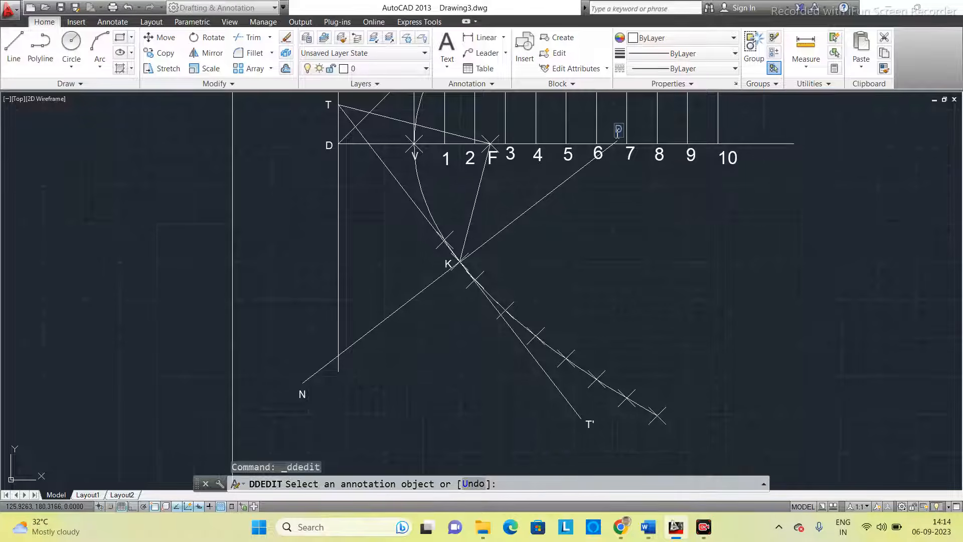
click(644, 183)
scroll(670, 268, down, 2)
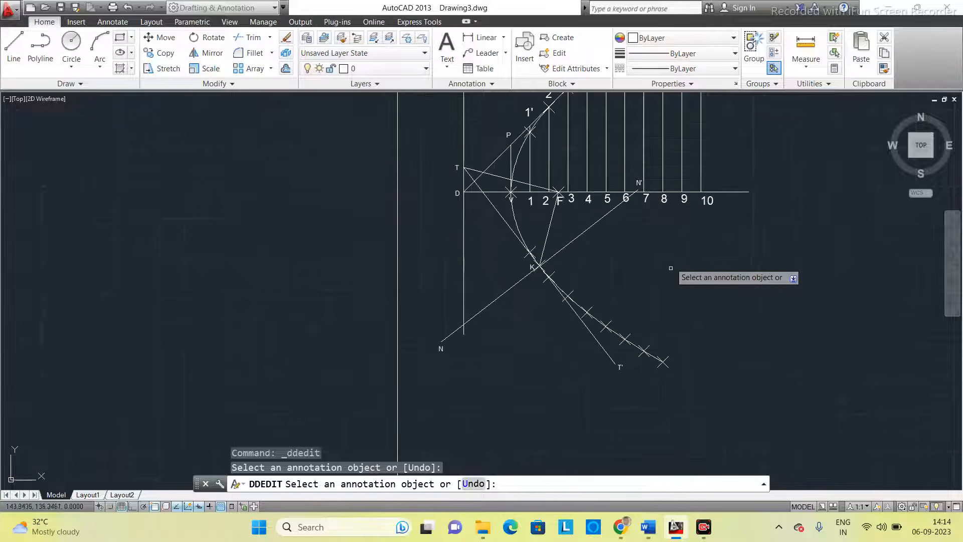
mouse_move(674, 249)
middle_down()
mouse_move(621, 292)
mouse_move(512, 313)
middle_up()
scroll(626, 286, down, 2)
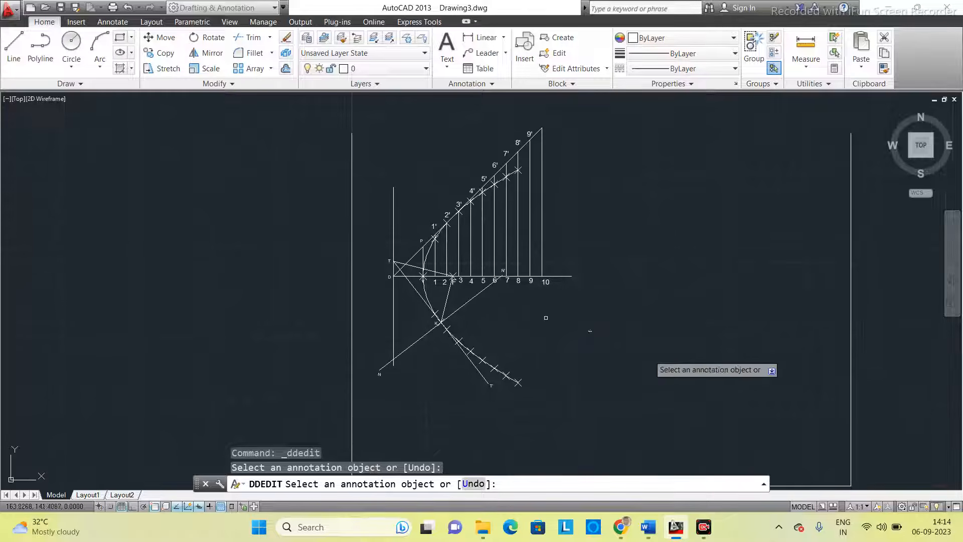